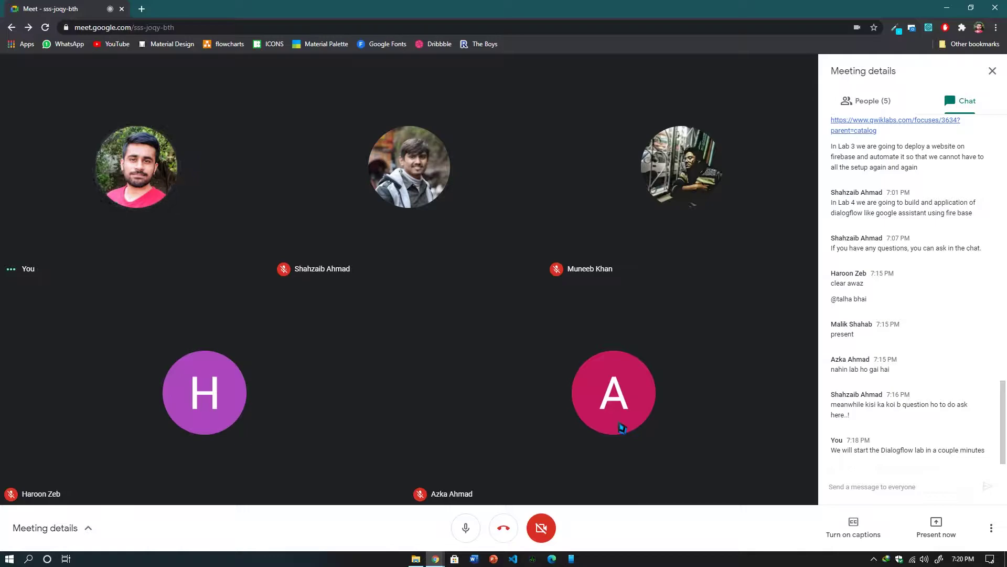
Present the entire screen to the participants of the Google Meet call.
{"action": "mouse_move", "coordinate": [436, 558]}
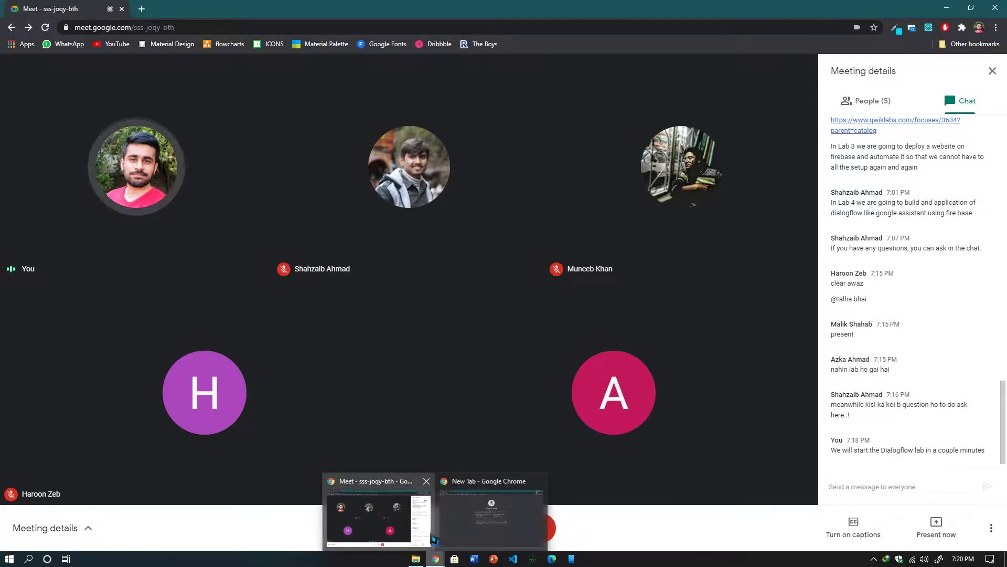
{"action": "left_click", "coordinate": [488, 512]}
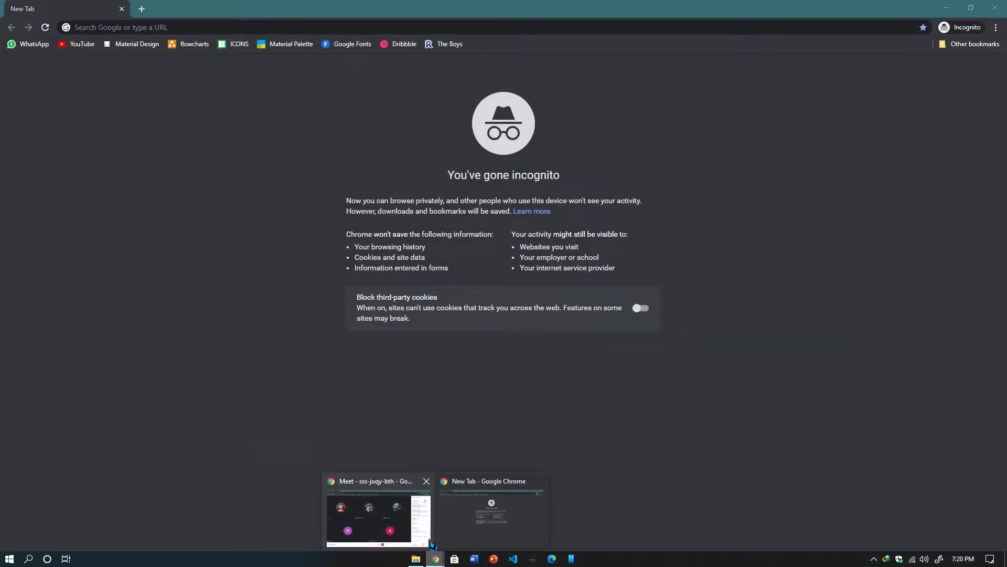
{"action": "left_click", "coordinate": [409, 511]}
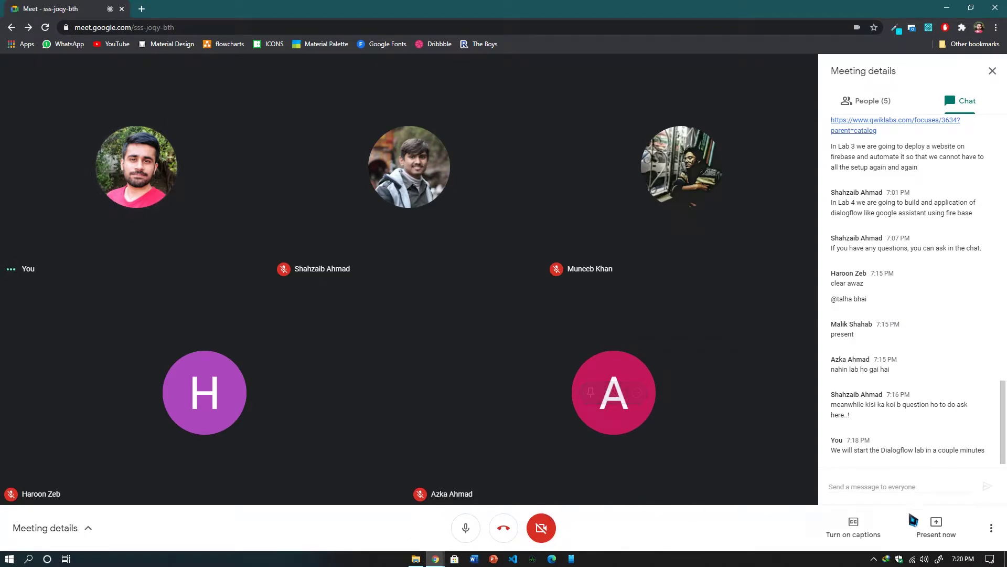
{"action": "left_click", "coordinate": [935, 526]}
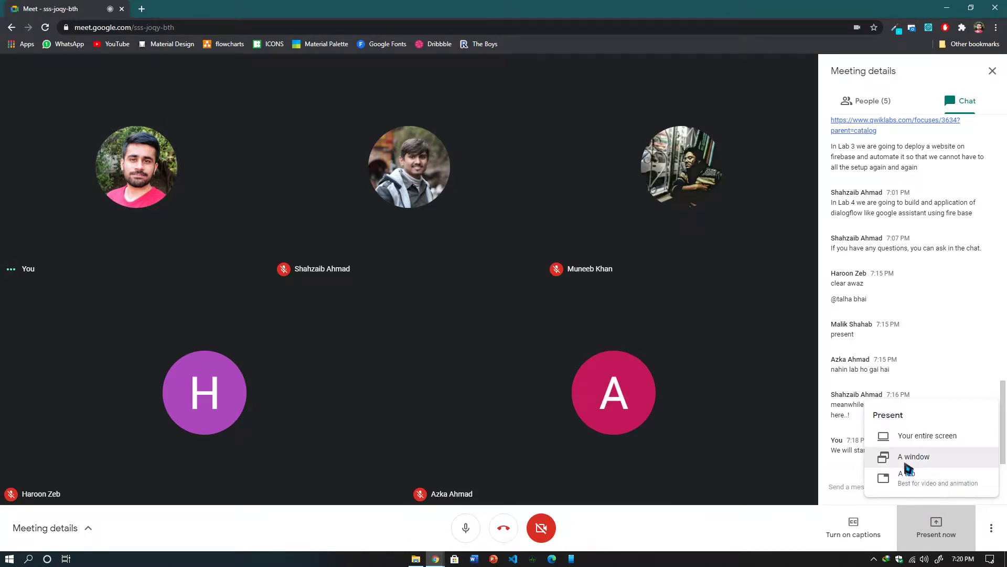
{"action": "left_click", "coordinate": [936, 439]}
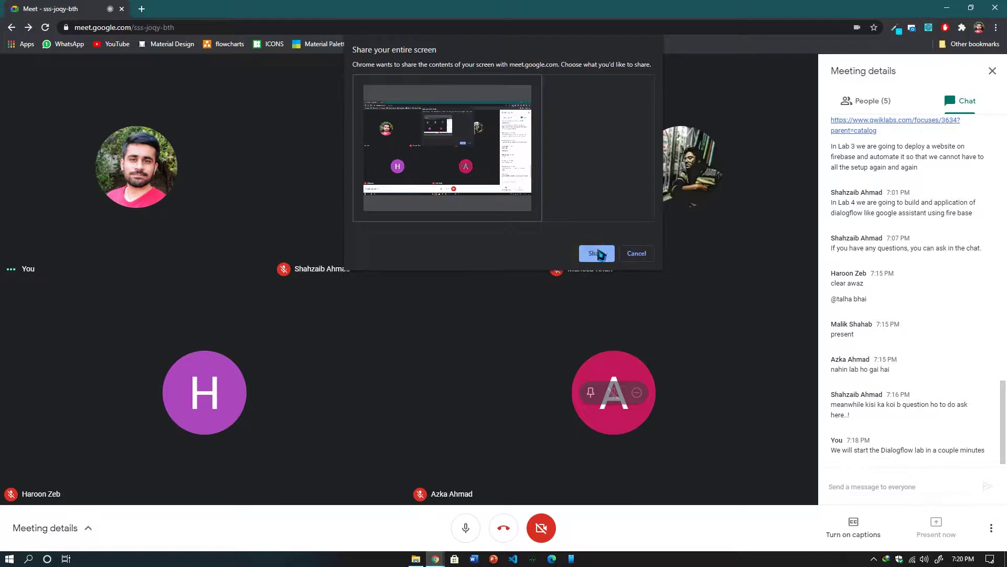
{"action": "left_click", "coordinate": [596, 253]}
Switch to the incognito browser window and open qwiklabs.com/quests/153.
{"action": "mouse_move", "coordinate": [438, 557]}
{"action": "left_click", "coordinate": [466, 531]}
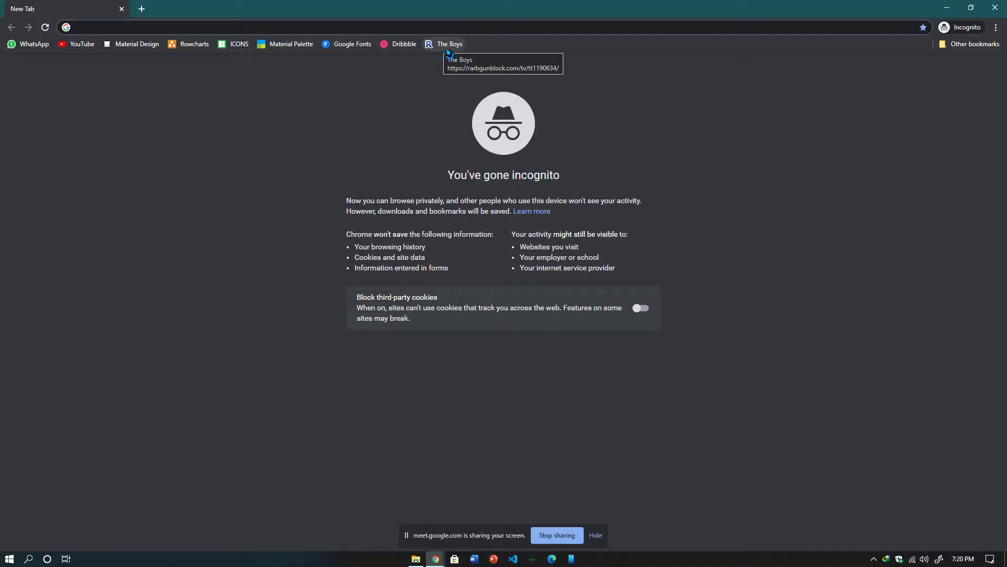
{"action": "type", "text": "qwiklabs.com/quests/153"}
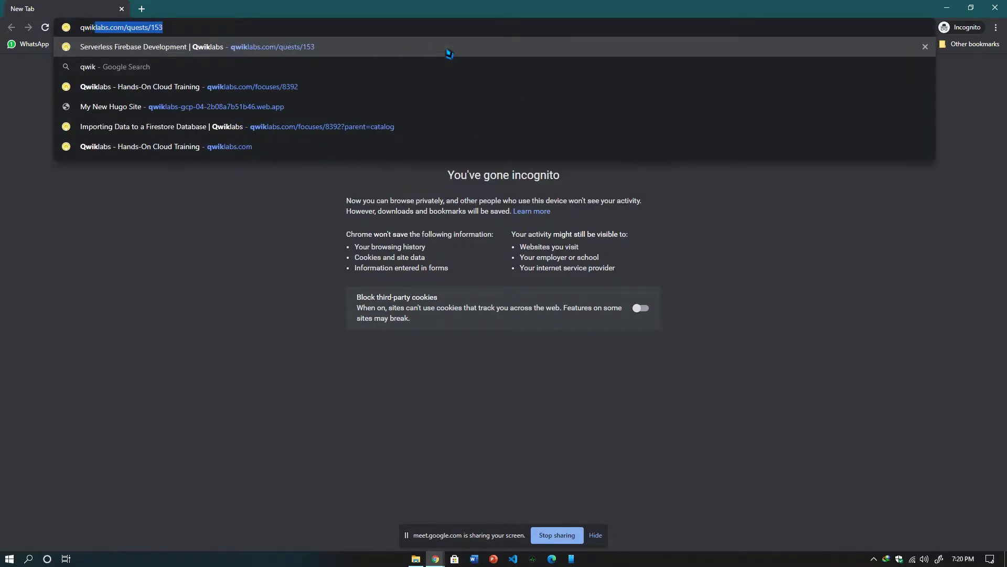
{"action": "key", "text": "Return"}
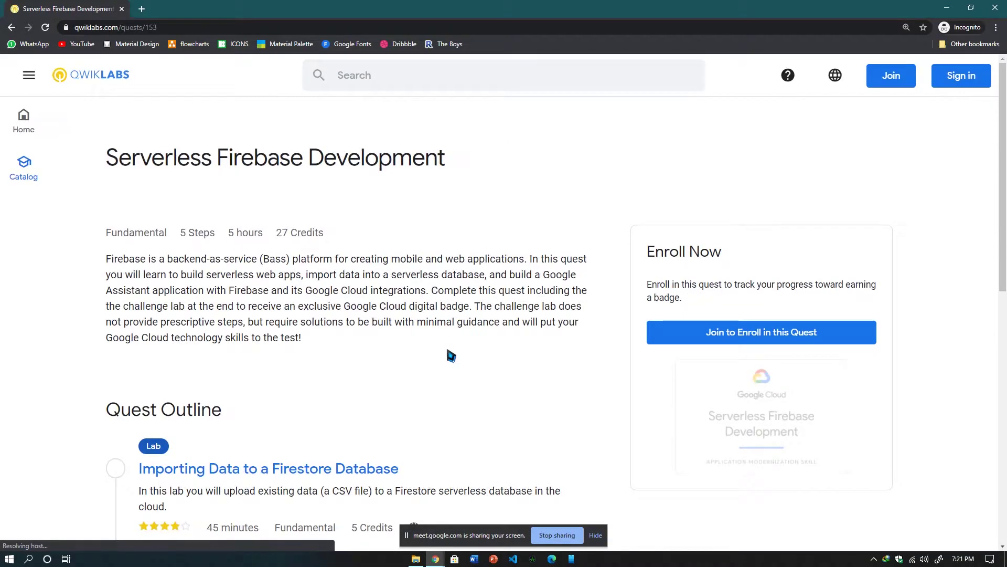
Sign in to Qwiklabs with the account's e-mail and password.
{"action": "left_click", "coordinate": [961, 75]}
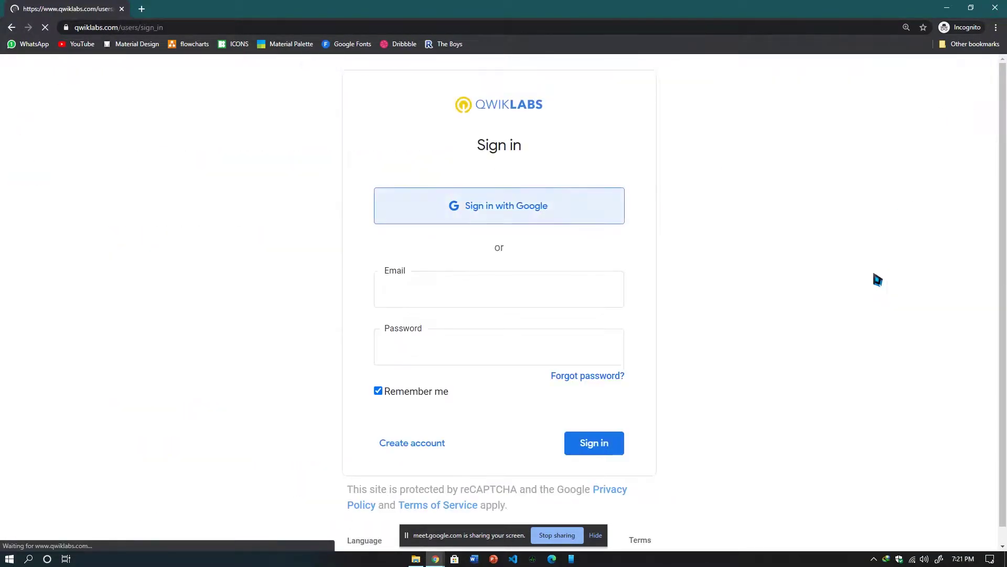
{"action": "left_click", "coordinate": [551, 274]}
{"action": "left_click", "coordinate": [525, 329]}
{"action": "left_click", "coordinate": [603, 443]}
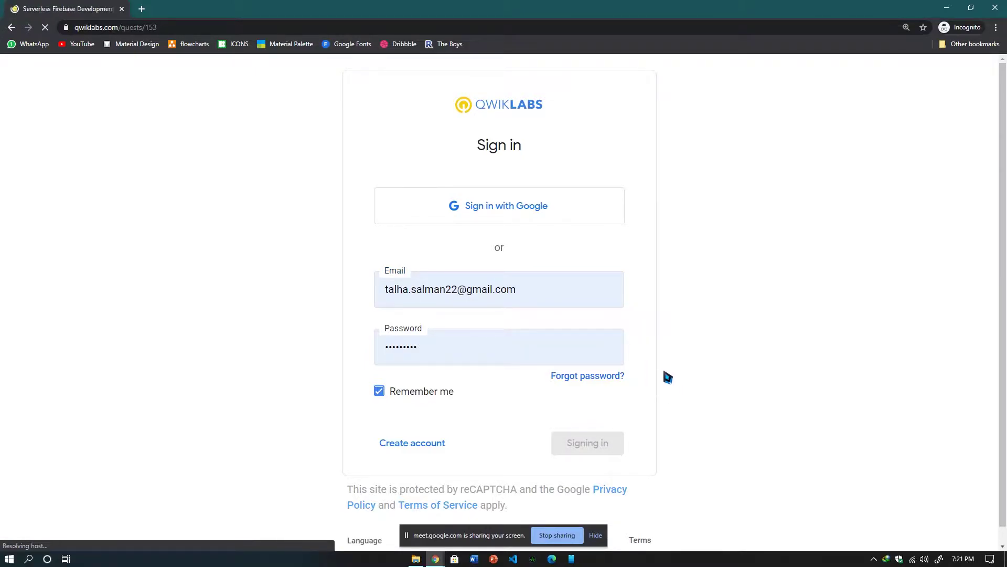
Open the lab "Google Assistant: Build an Application with Dialogflow and Cloud Functions" from the quest outline.
{"action": "scroll", "coordinate": [389, 396], "scroll_direction": "down", "scroll_amount": 10}
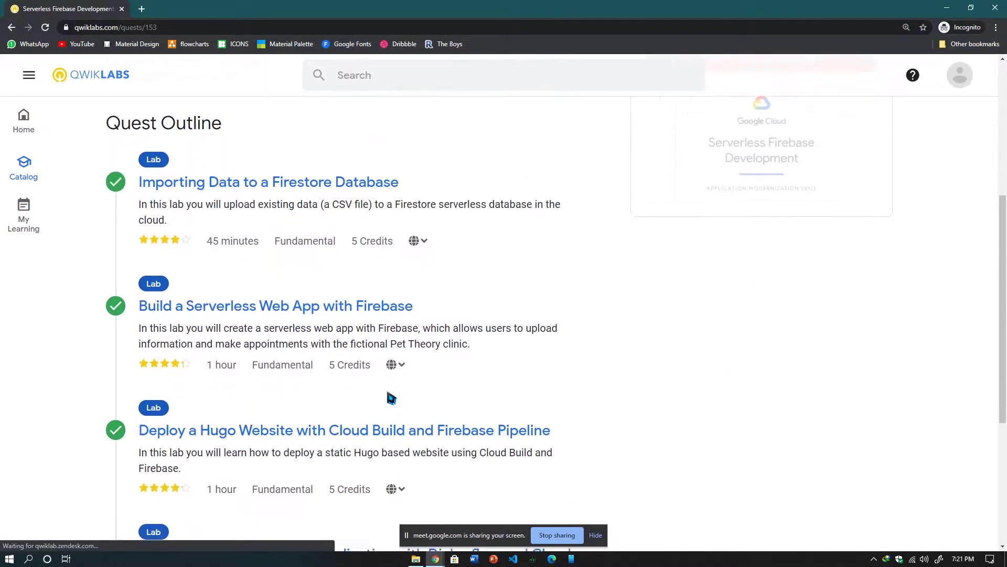
{"action": "scroll", "coordinate": [391, 397], "scroll_direction": "down", "scroll_amount": 1}
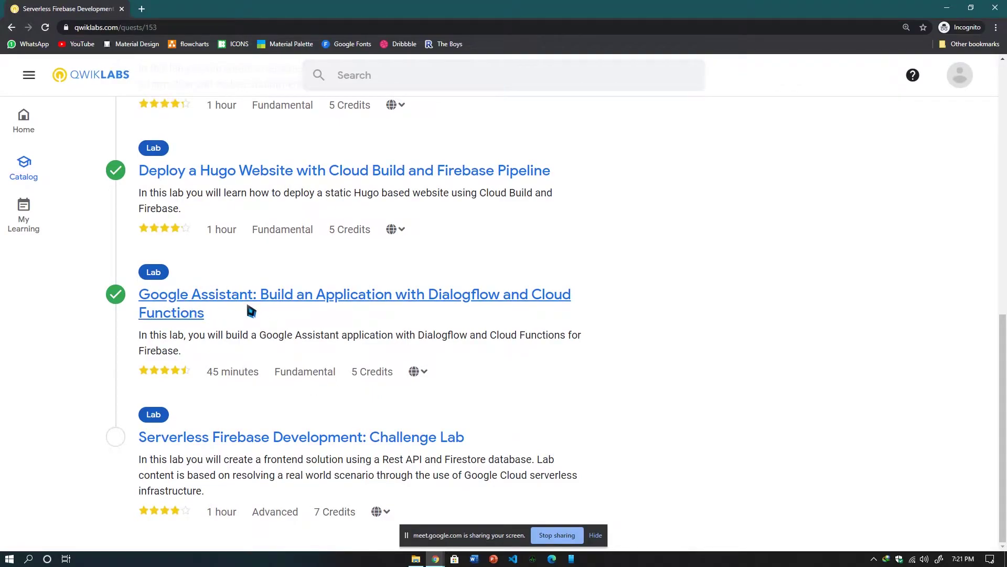
{"action": "left_click", "coordinate": [473, 303]}
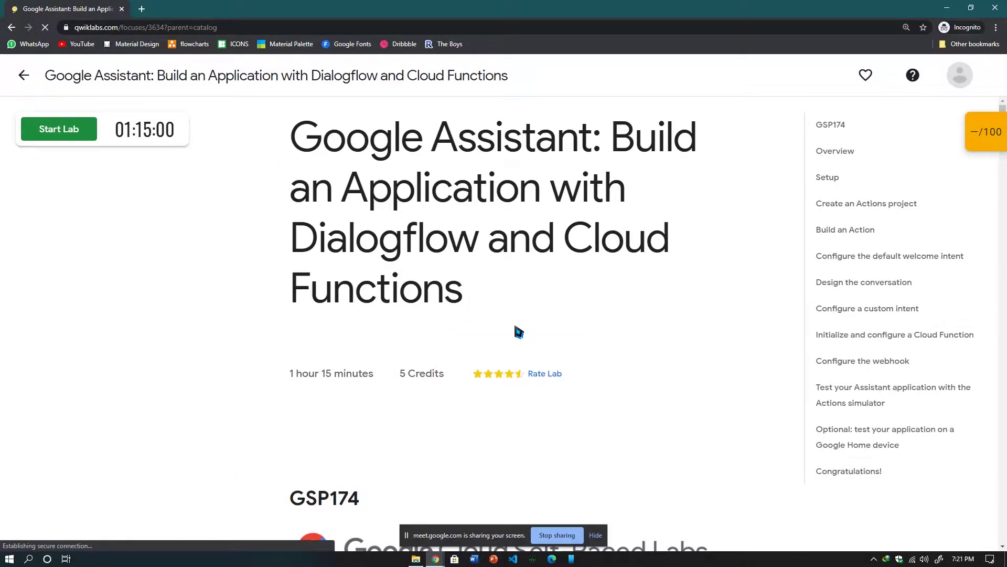
Review the lab's time limit and read the Overview paragraphs on Google Assistant, Actions, Dialogflow and Cloud Functions.
{"action": "left_click_drag", "start_coordinate": [126, 143], "coordinate": [182, 140]}
{"action": "left_click_drag", "start_coordinate": [115, 142], "coordinate": [183, 138]}
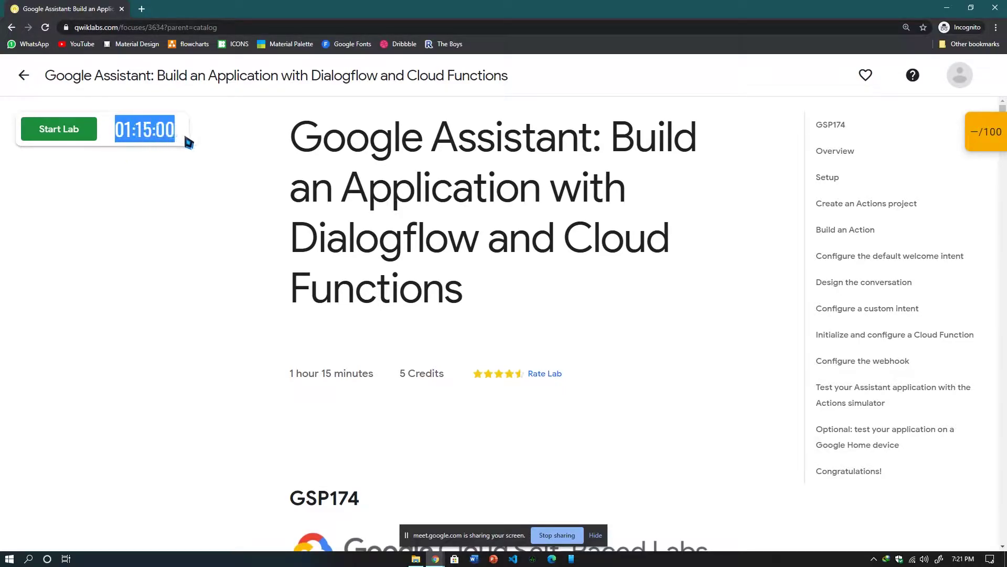
{"action": "left_click", "coordinate": [525, 235]}
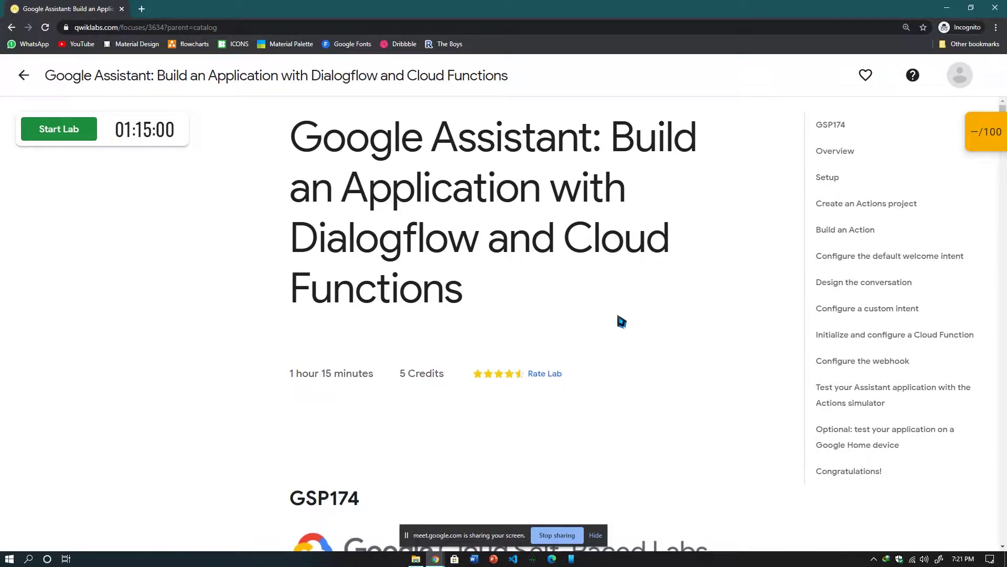
{"action": "scroll", "coordinate": [620, 339], "scroll_direction": "down", "scroll_amount": 10}
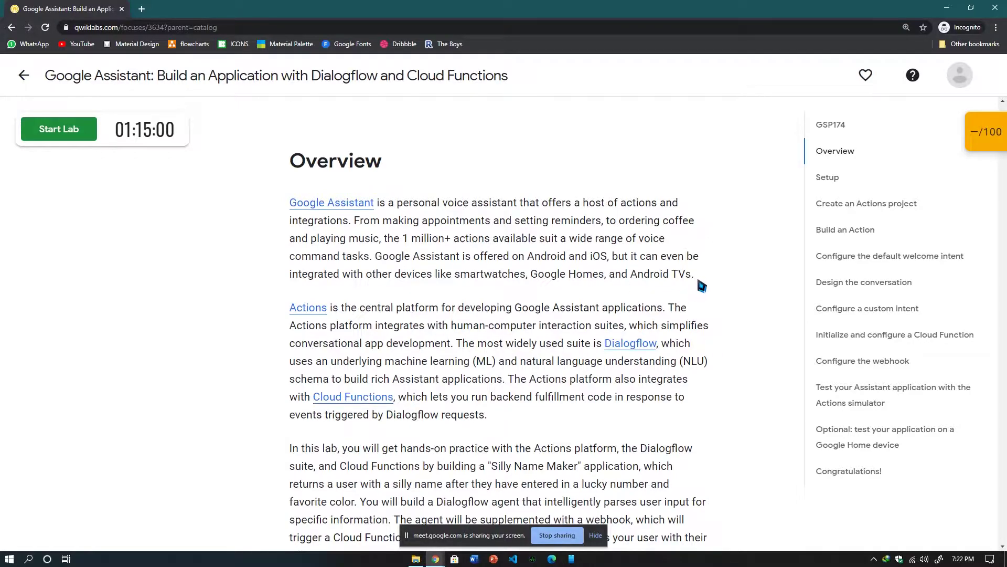
{"action": "left_click_drag", "start_coordinate": [699, 280], "coordinate": [537, 262]}
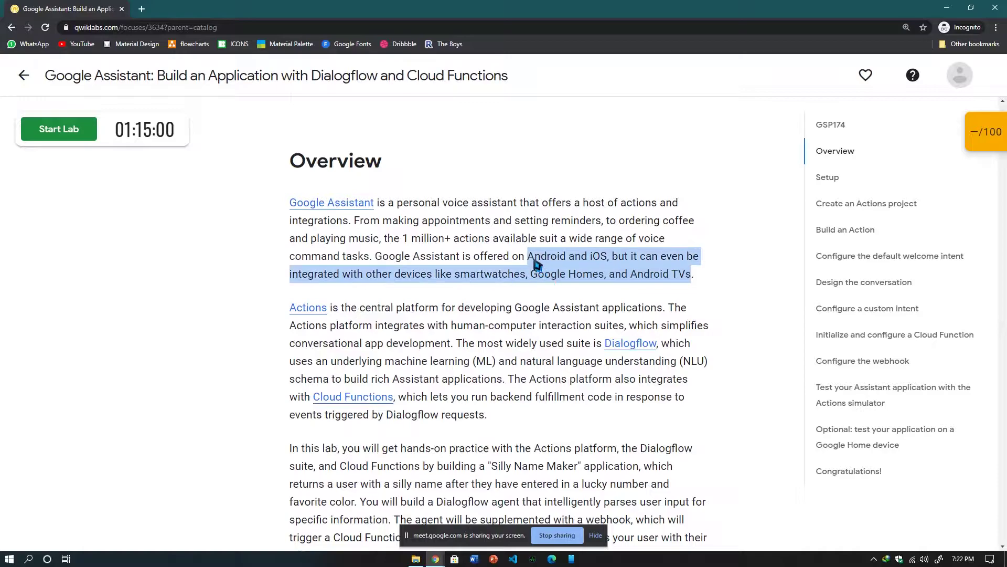
{"action": "left_click", "coordinate": [699, 272]}
{"action": "left_click_drag", "start_coordinate": [698, 272], "coordinate": [536, 268]}
{"action": "left_click", "coordinate": [656, 286]}
{"action": "scroll", "coordinate": [708, 282], "scroll_direction": "down", "scroll_amount": 2}
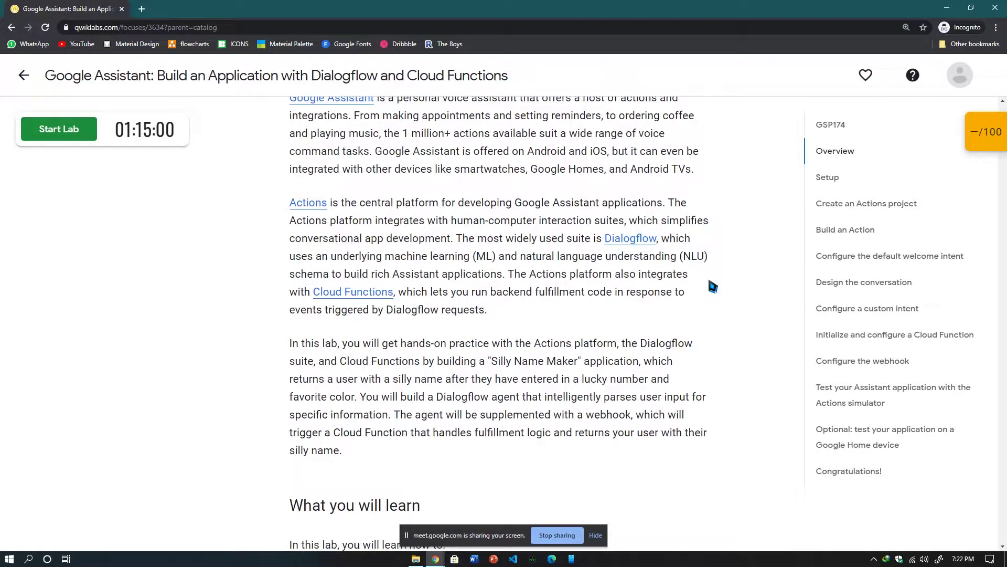
{"action": "scroll", "coordinate": [703, 284], "scroll_direction": "down", "scroll_amount": 3}
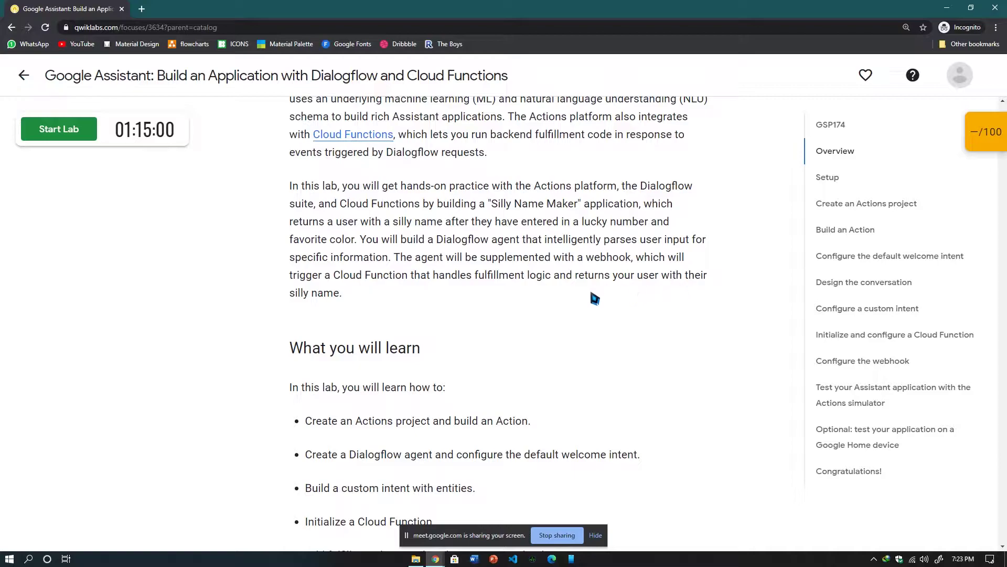
Read the Silly Name Maker description and the "What you will learn" list, including the optional Google Home test.
{"action": "left_click_drag", "start_coordinate": [352, 292], "coordinate": [298, 191]}
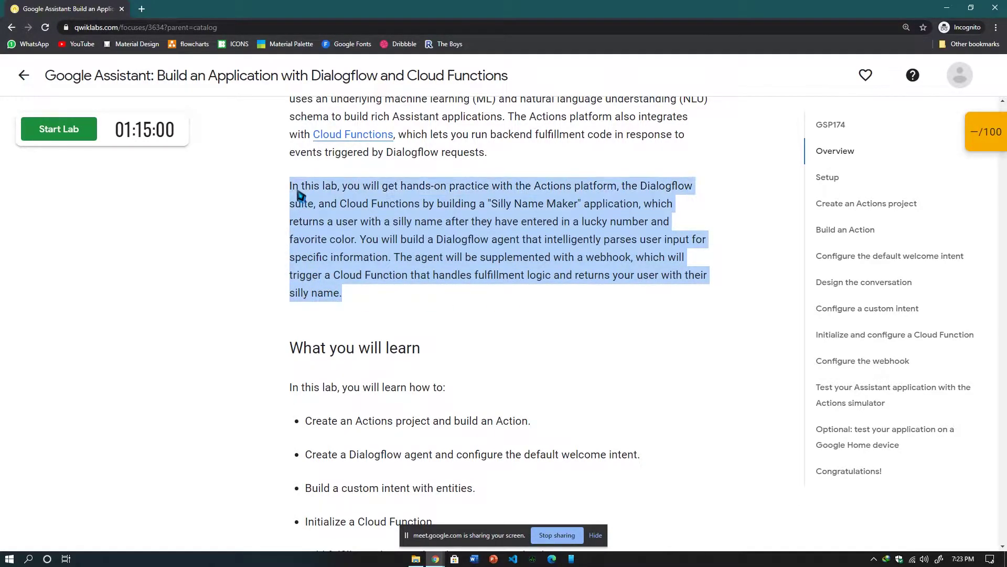
{"action": "left_click", "coordinate": [357, 296]}
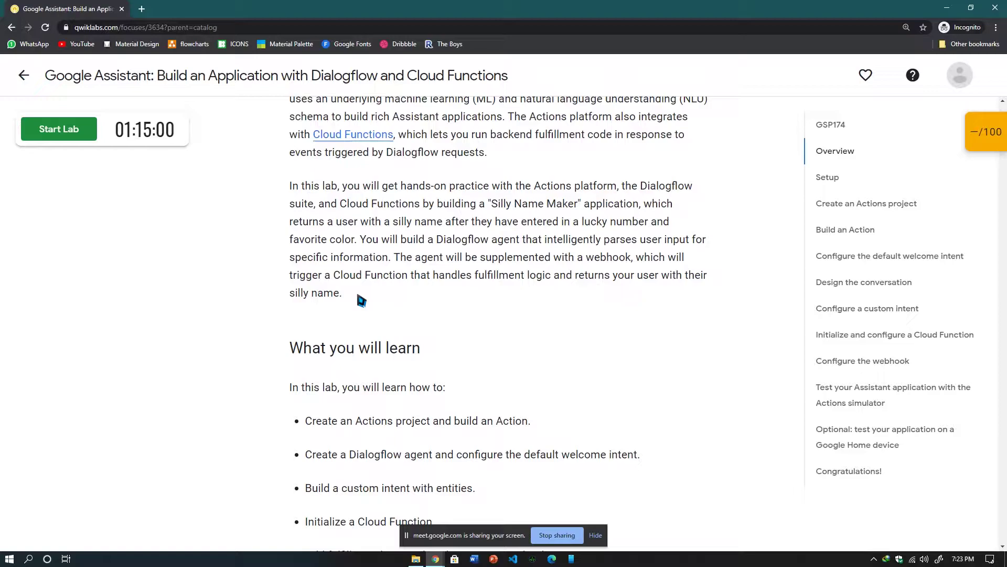
{"action": "scroll", "coordinate": [368, 315], "scroll_direction": "down", "scroll_amount": 7}
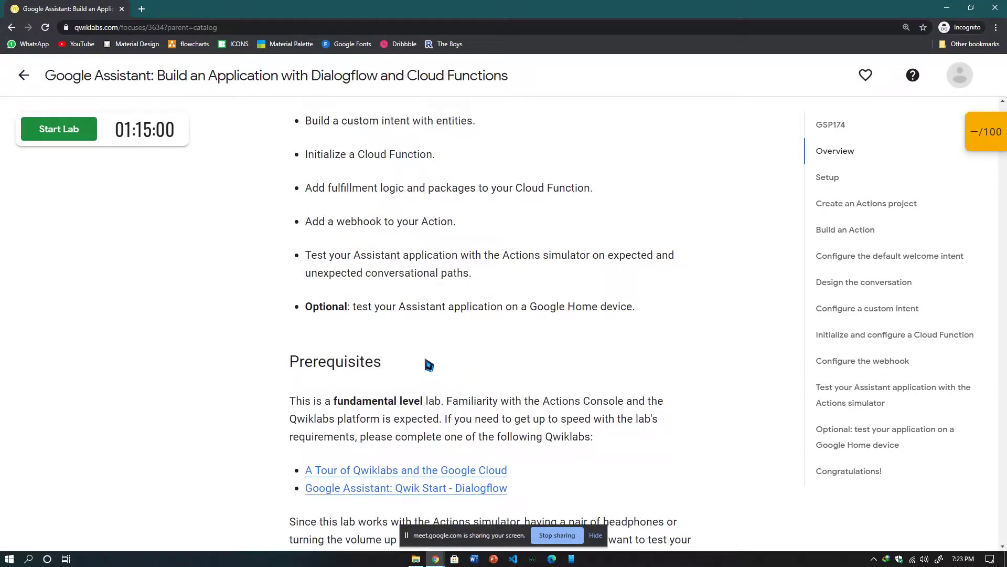
{"action": "scroll", "coordinate": [419, 361], "scroll_direction": "up", "scroll_amount": 3}
{"action": "scroll", "coordinate": [409, 361], "scroll_direction": "down", "scroll_amount": 1}
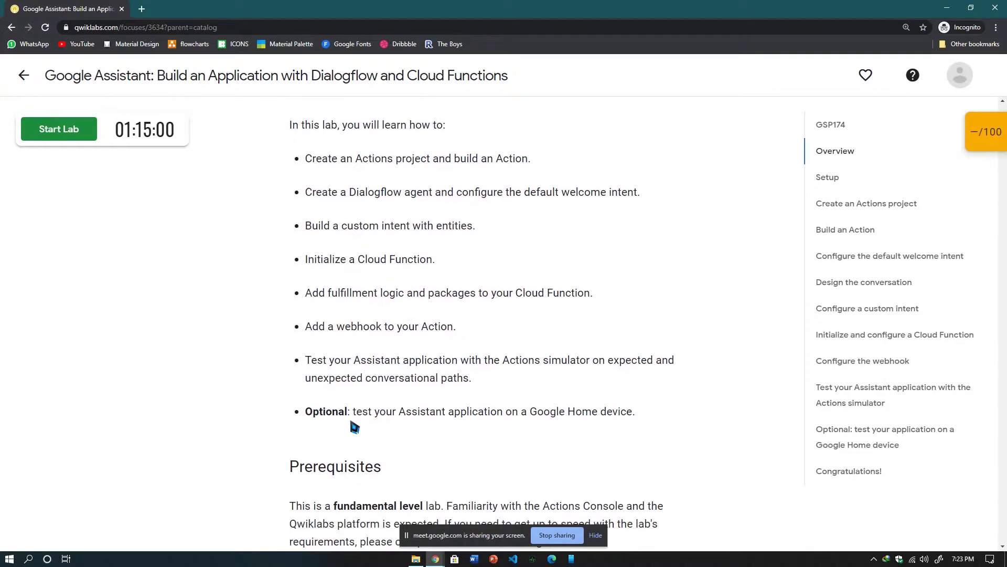
{"action": "left_click_drag", "start_coordinate": [353, 414], "coordinate": [408, 414]}
{"action": "left_click", "coordinate": [623, 418]}
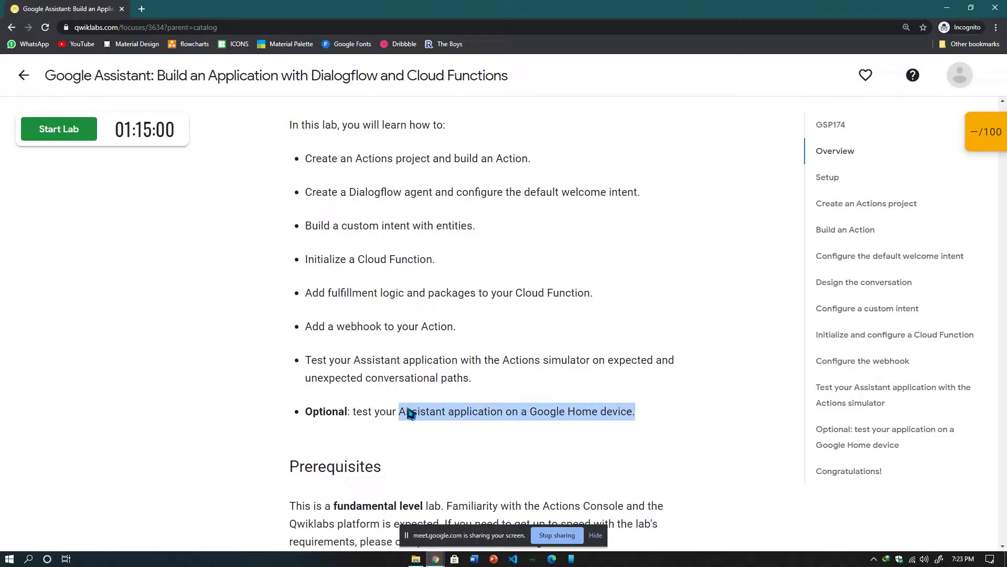
Go past the Setup instructions to the "Create an Actions project" section of the lab.
{"action": "scroll", "coordinate": [495, 420], "scroll_direction": "down", "scroll_amount": 15}
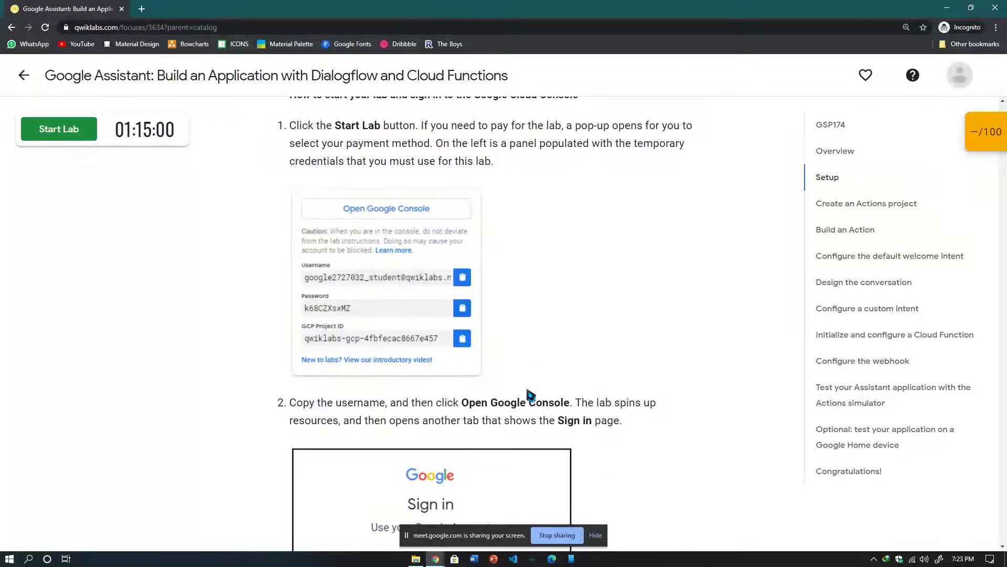
{"action": "left_click", "coordinate": [871, 205]}
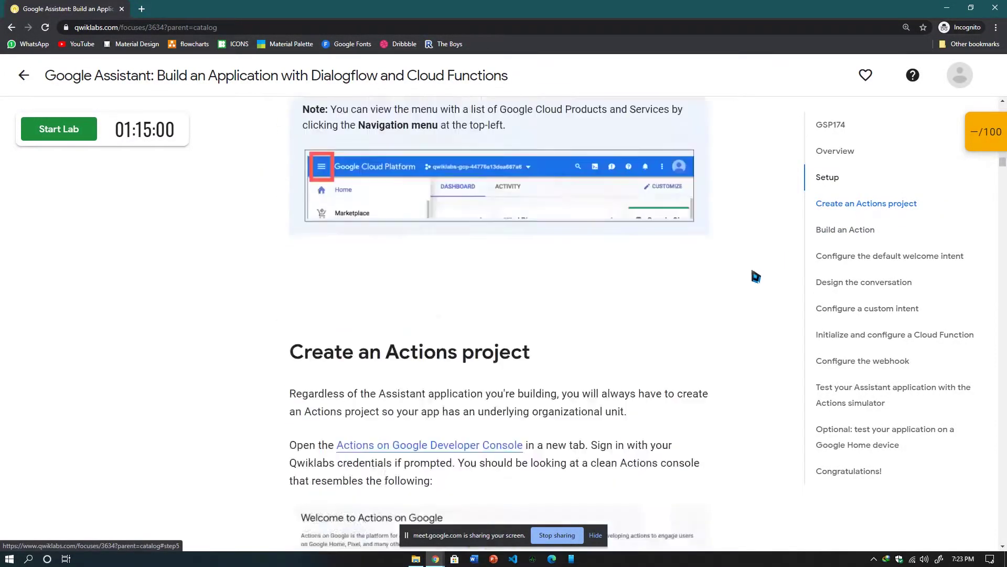
{"action": "scroll", "coordinate": [493, 307], "scroll_direction": "up", "scroll_amount": 10}
{"action": "scroll", "coordinate": [494, 316], "scroll_direction": "down", "scroll_amount": 2}
{"action": "scroll", "coordinate": [494, 316], "scroll_direction": "up", "scroll_amount": 9}
{"action": "scroll", "coordinate": [494, 315], "scroll_direction": "down", "scroll_amount": 6}
{"action": "left_click", "coordinate": [898, 217]}
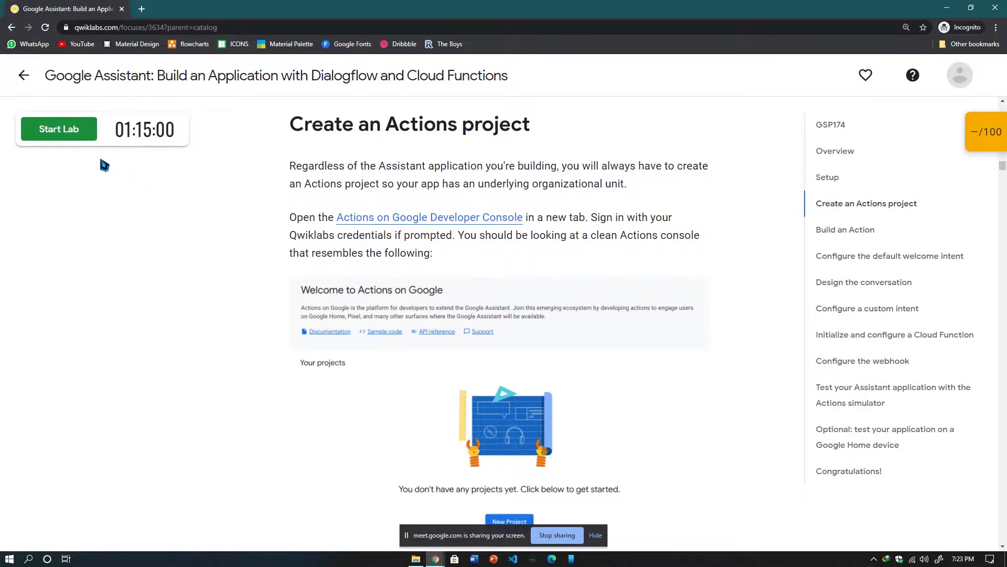
Start the lab and complete the reCAPTCHA check by selecting all images with bridges.
{"action": "left_click", "coordinate": [87, 134]}
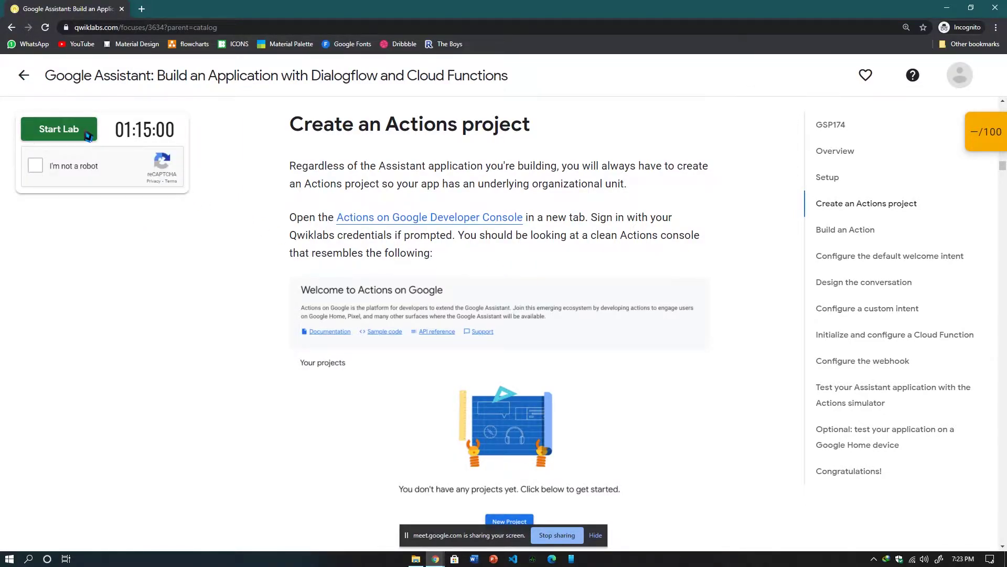
{"action": "left_click", "coordinate": [36, 165]}
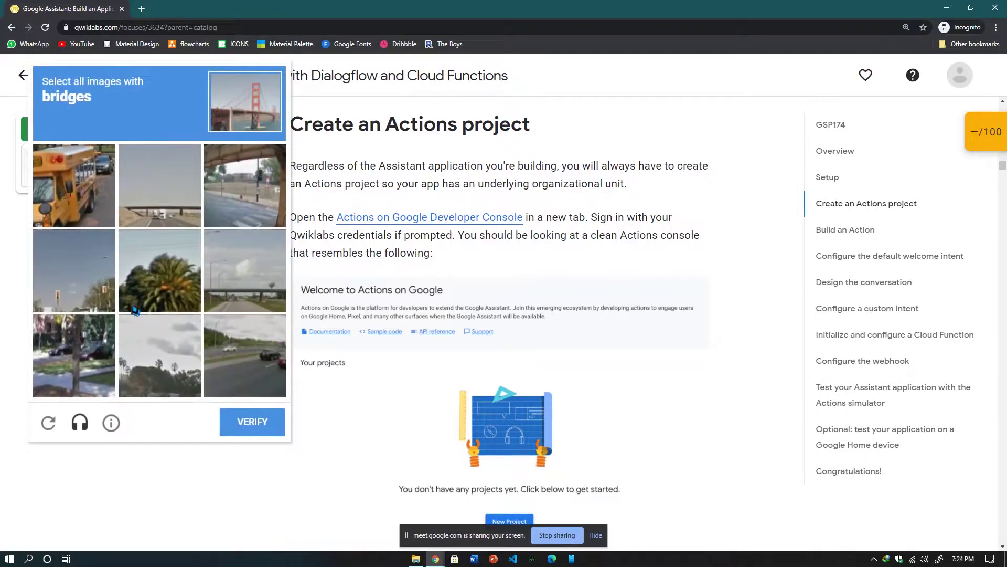
{"action": "left_click", "coordinate": [159, 217]}
{"action": "left_click", "coordinate": [248, 207]}
{"action": "left_click", "coordinate": [251, 307]}
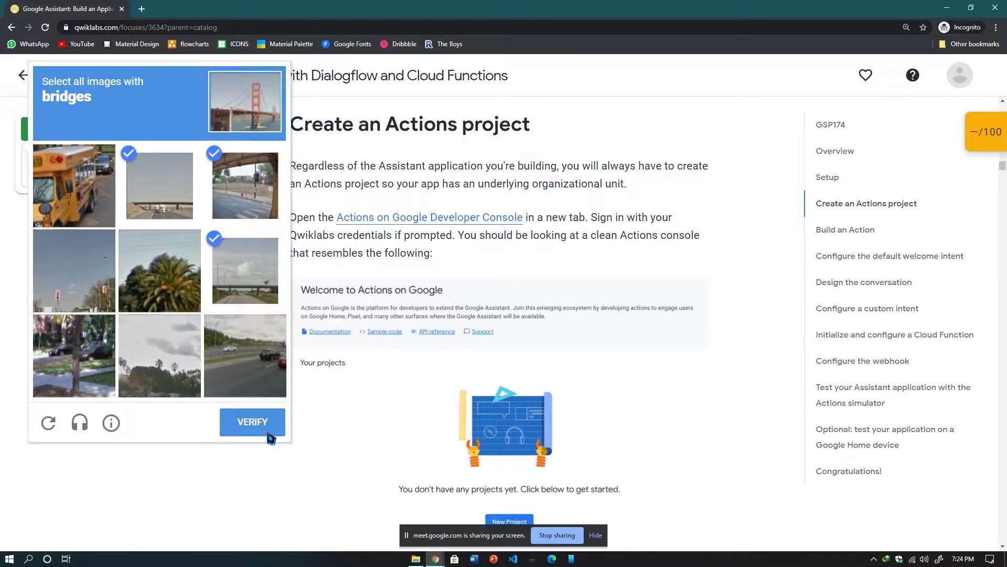
{"action": "left_click", "coordinate": [268, 434]}
{"action": "left_click", "coordinate": [469, 363]}
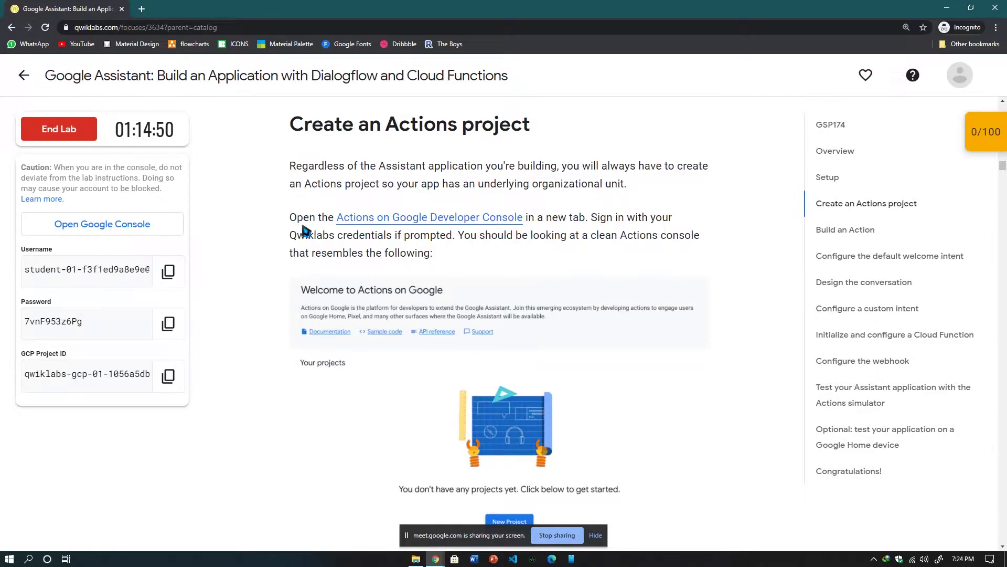
Open the Actions on Google Developer Console in a new tab and submit the lab's student username on the Google sign-in page.
{"action": "right_click", "coordinate": [424, 229]}
{"action": "left_click", "coordinate": [436, 236]}
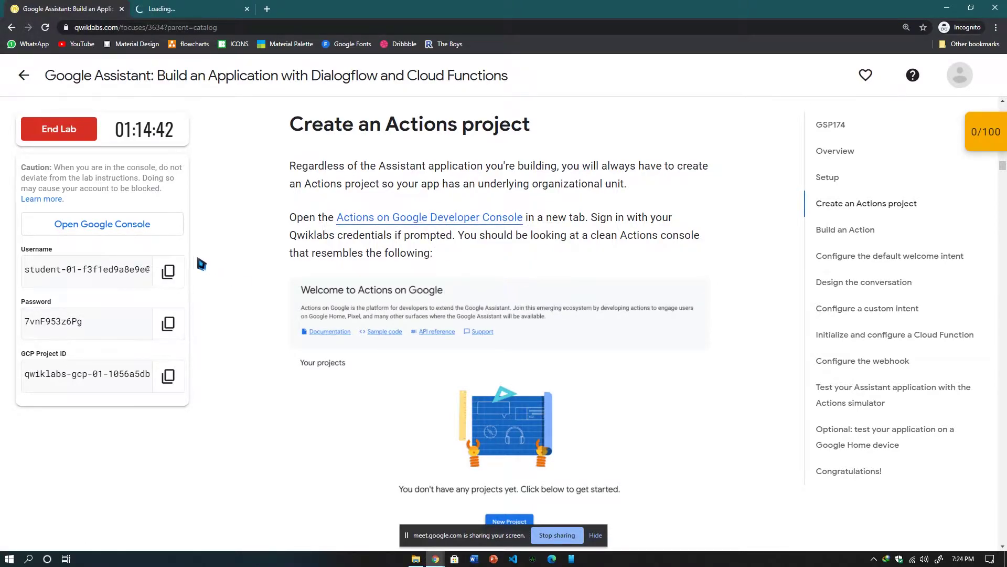
{"action": "left_click", "coordinate": [176, 270]}
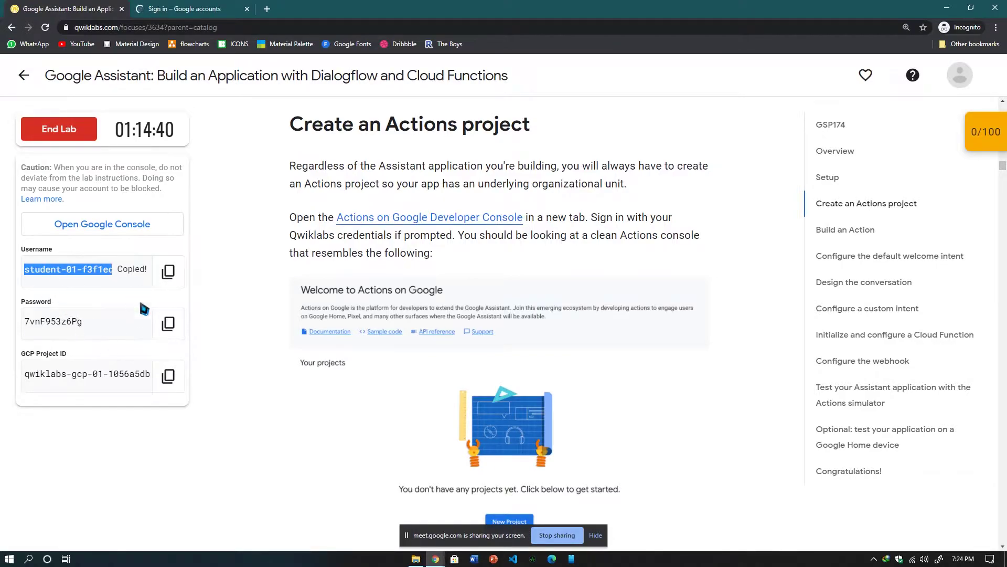
{"action": "left_click", "coordinate": [158, 9]}
{"action": "key", "text": "ctrl+v"}
{"action": "left_click", "coordinate": [573, 384]}
Copy the lab's temporary password into the Google sign-in password field and submit it.
{"action": "left_click", "coordinate": [69, 9]}
{"action": "left_click", "coordinate": [181, 312]}
{"action": "key", "text": "ctrl+Tab"}
{"action": "key", "text": "ctrl+v"}
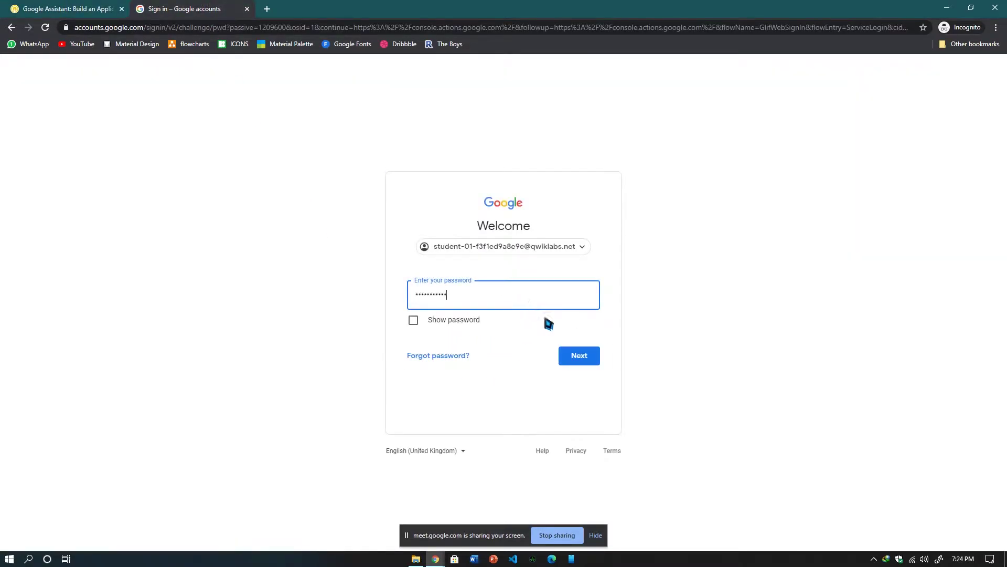
{"action": "left_click", "coordinate": [593, 359]}
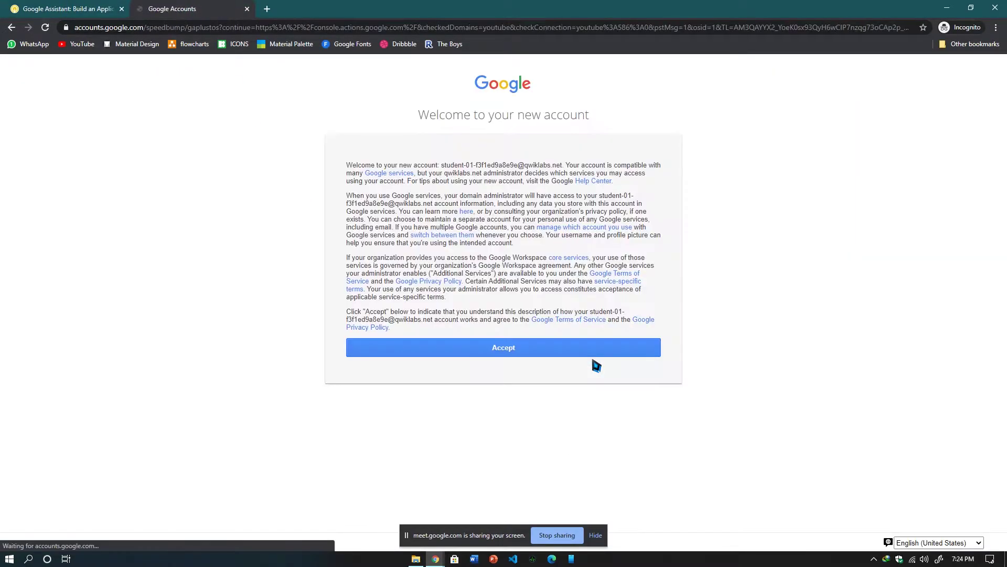
Accept the new Google account's terms and confirm the account protection page without adding recovery details.
{"action": "left_click", "coordinate": [592, 352]}
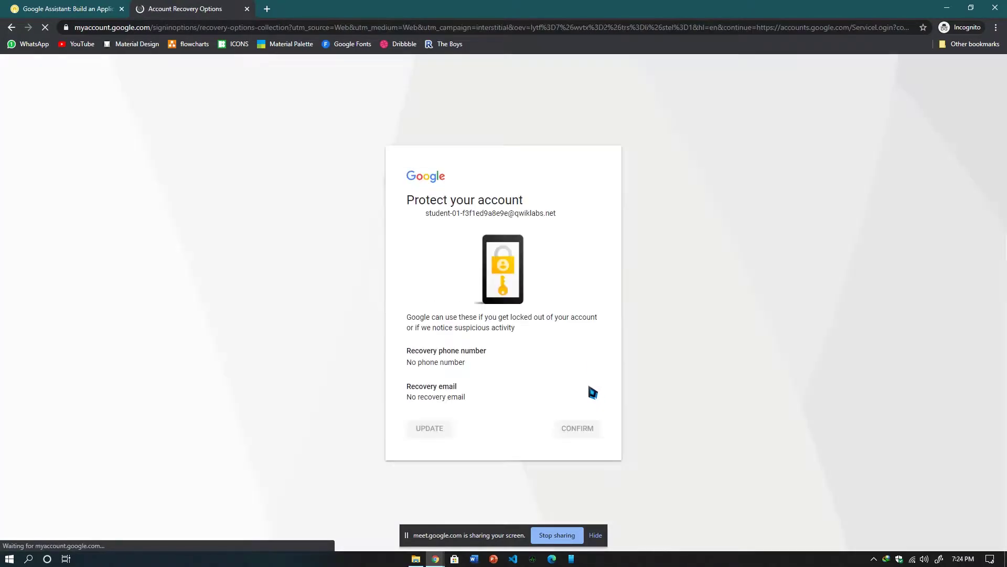
{"action": "left_click", "coordinate": [583, 429]}
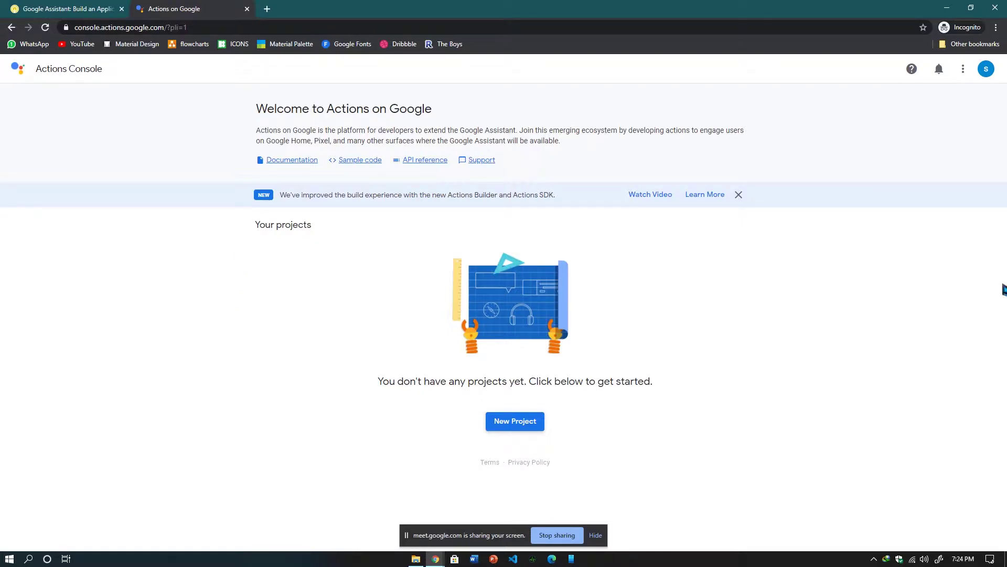
Consult the lab's Create an Actions project instructions, and start a new project in the Actions Console, agreeing to the terms of service.
{"action": "left_click", "coordinate": [82, 8]}
{"action": "scroll", "coordinate": [560, 389], "scroll_direction": "down", "scroll_amount": 8}
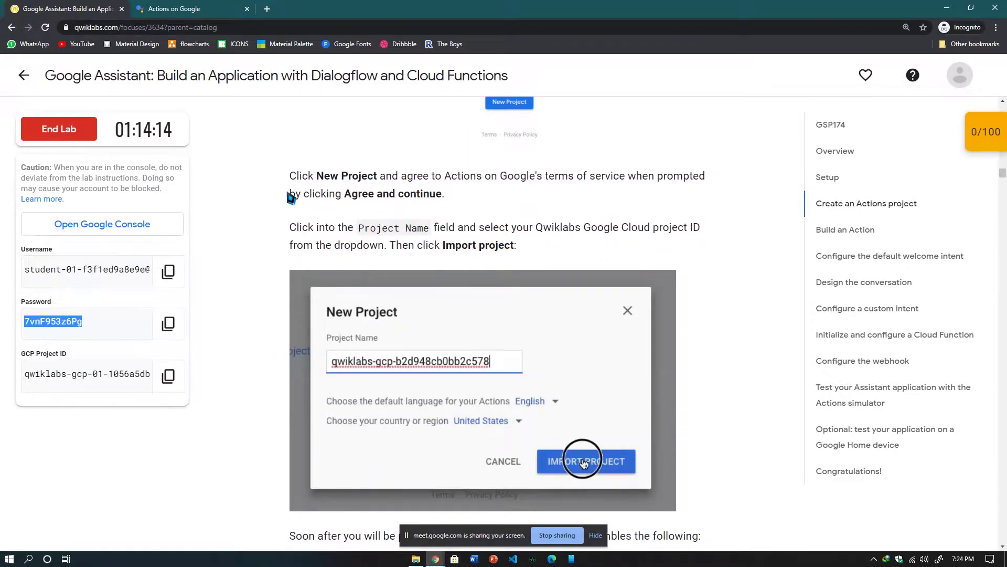
{"action": "left_click_drag", "start_coordinate": [292, 177], "coordinate": [571, 252]}
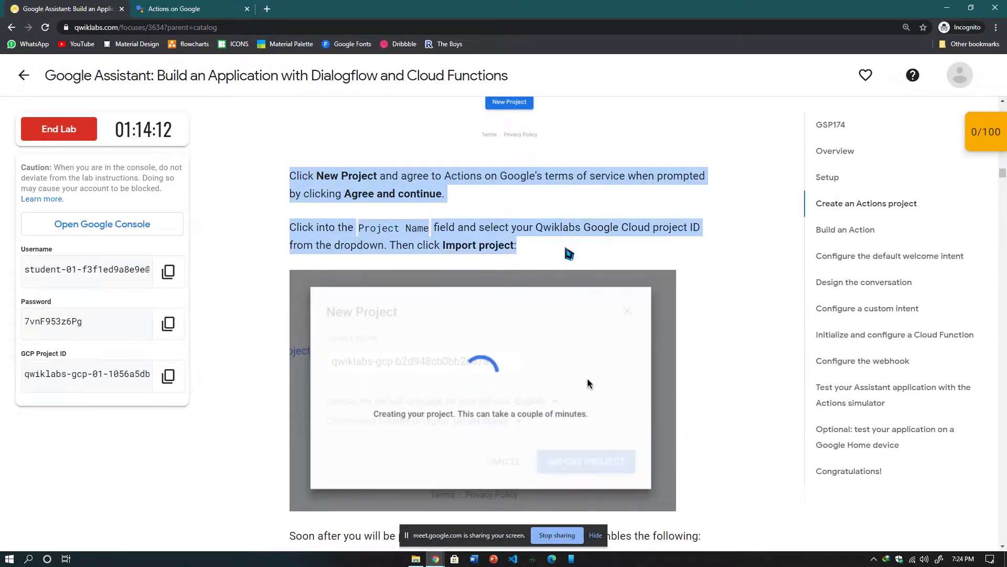
{"action": "scroll", "coordinate": [567, 253], "scroll_direction": "down", "scroll_amount": 5}
{"action": "scroll", "coordinate": [577, 284], "scroll_direction": "down", "scroll_amount": 1}
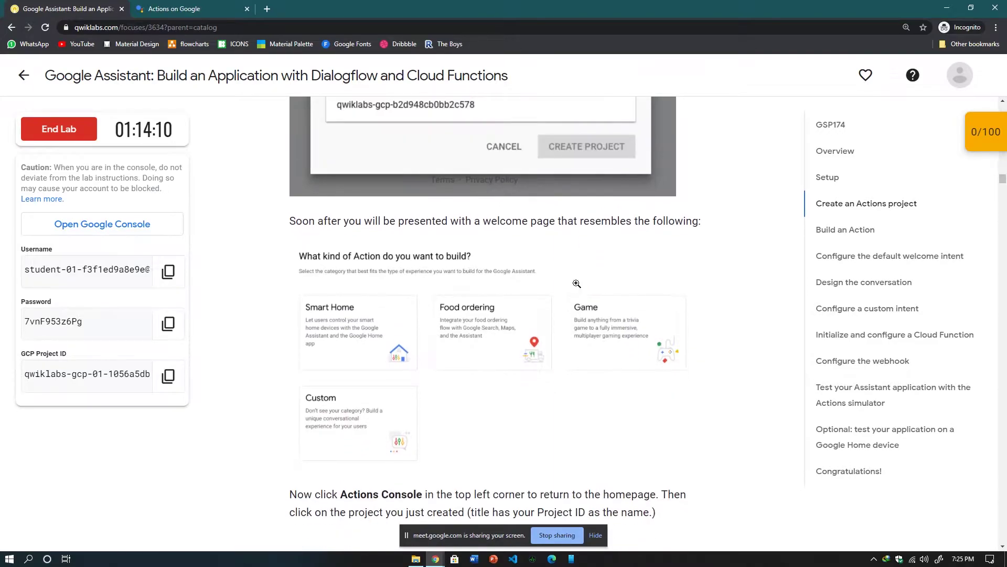
{"action": "scroll", "coordinate": [577, 284], "scroll_direction": "down", "scroll_amount": 2}
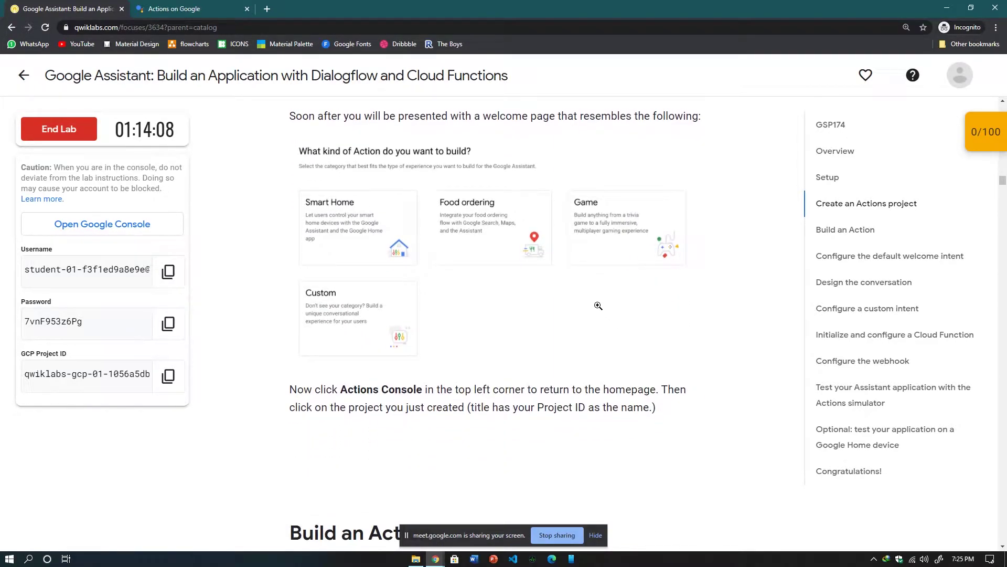
{"action": "left_click", "coordinate": [211, 8]}
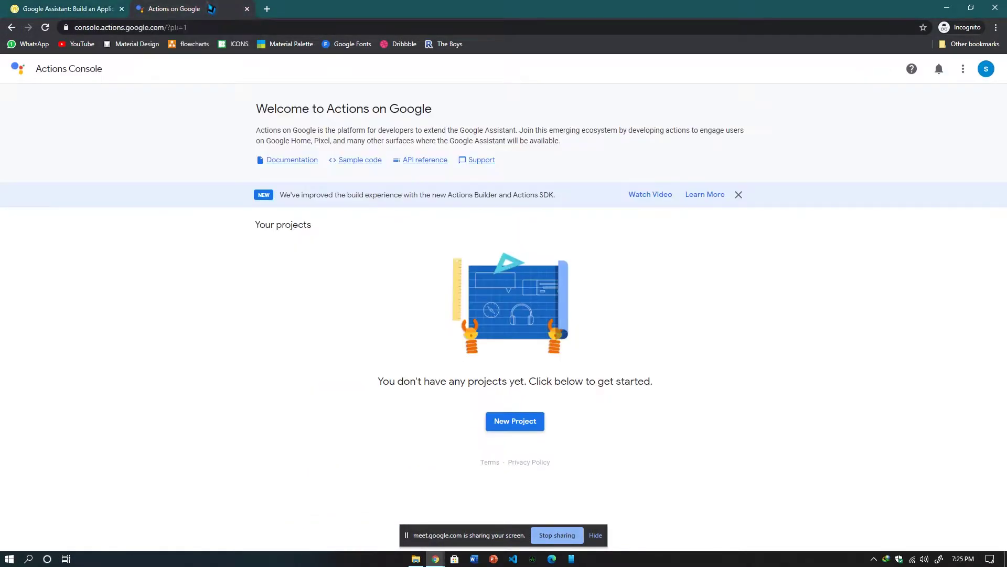
{"action": "left_click", "coordinate": [536, 429]}
{"action": "left_click", "coordinate": [355, 265]}
{"action": "left_click", "coordinate": [390, 359]}
{"action": "left_click", "coordinate": [399, 398]}
{"action": "left_click", "coordinate": [538, 434]}
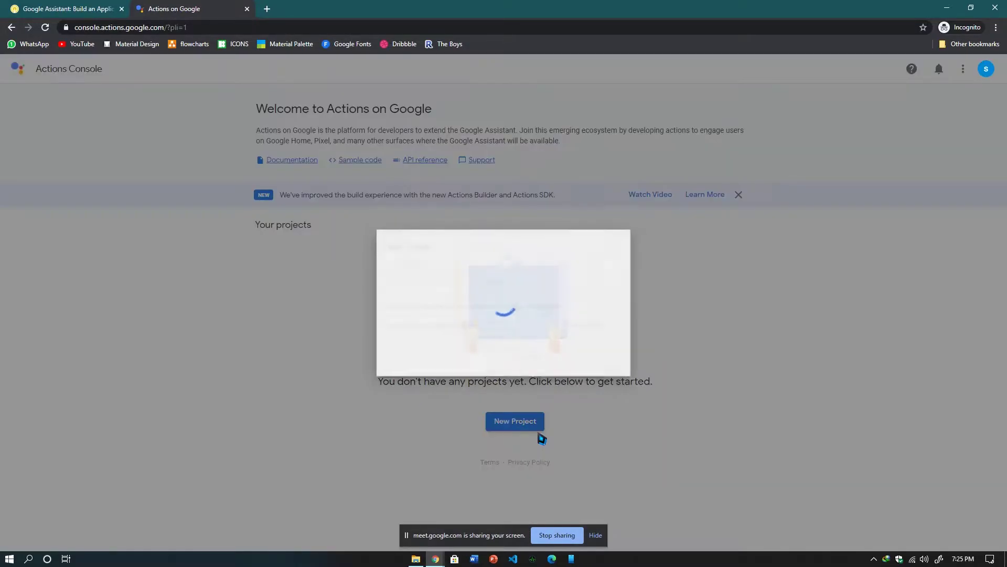
Import the existing project qwiklabs-gcp-01-1056a5db71ef into the Actions Console and return to the console's homepage.
{"action": "left_click", "coordinate": [435, 282]}
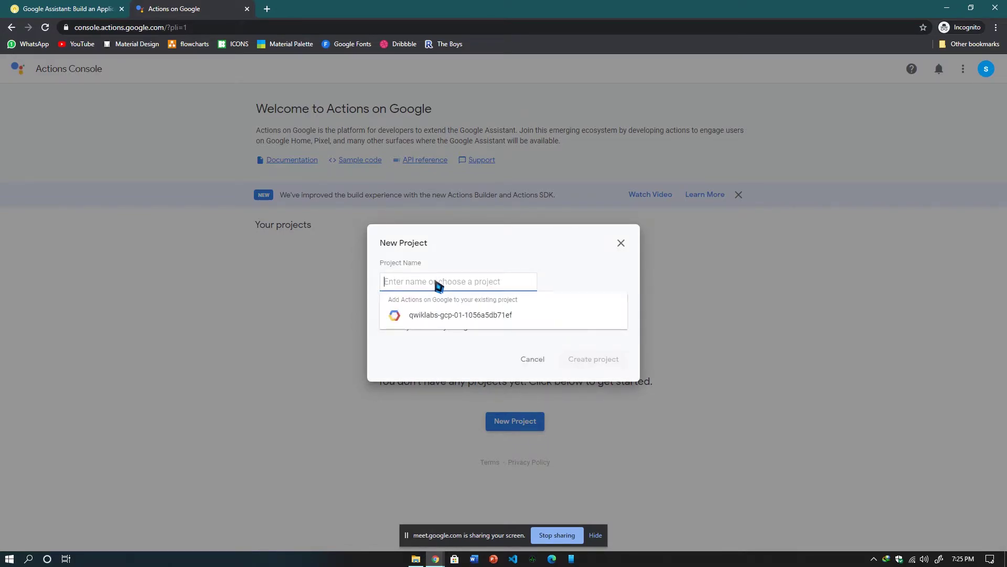
{"action": "left_click", "coordinate": [453, 315]}
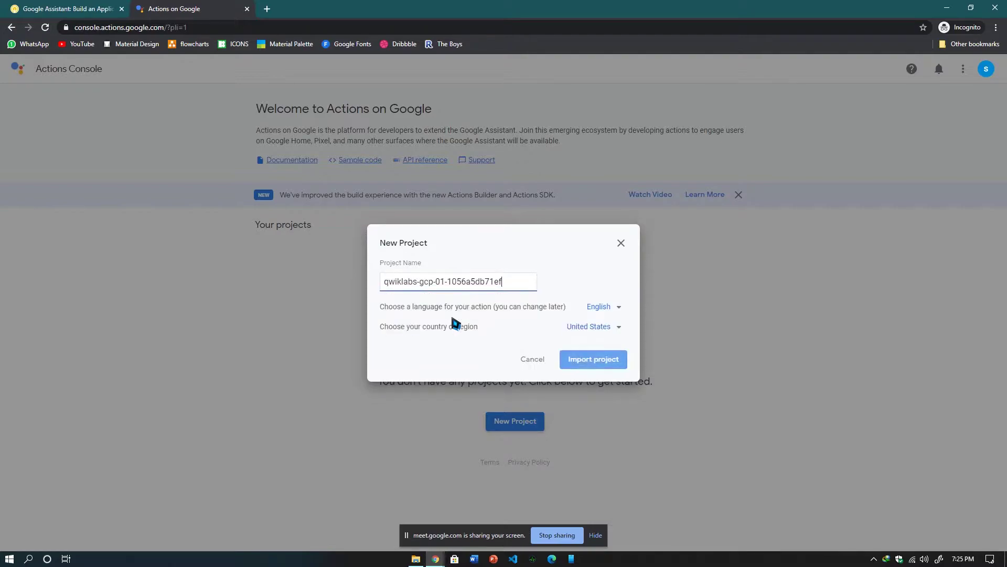
{"action": "left_click", "coordinate": [591, 361]}
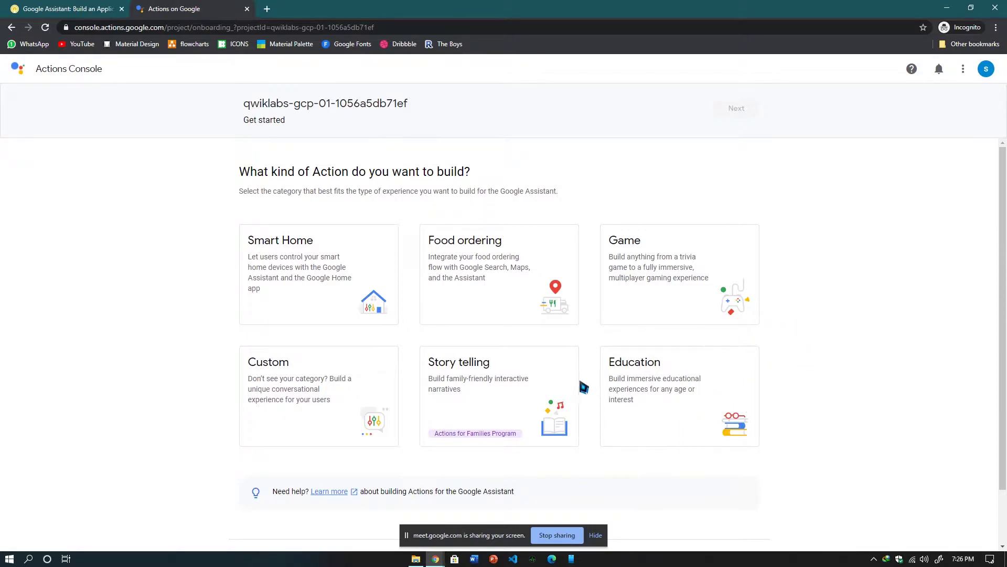
{"action": "scroll", "coordinate": [675, 376], "scroll_direction": "down", "scroll_amount": 2}
{"action": "scroll", "coordinate": [196, 378], "scroll_direction": "up", "scroll_amount": 2}
{"action": "left_click", "coordinate": [68, 73]}
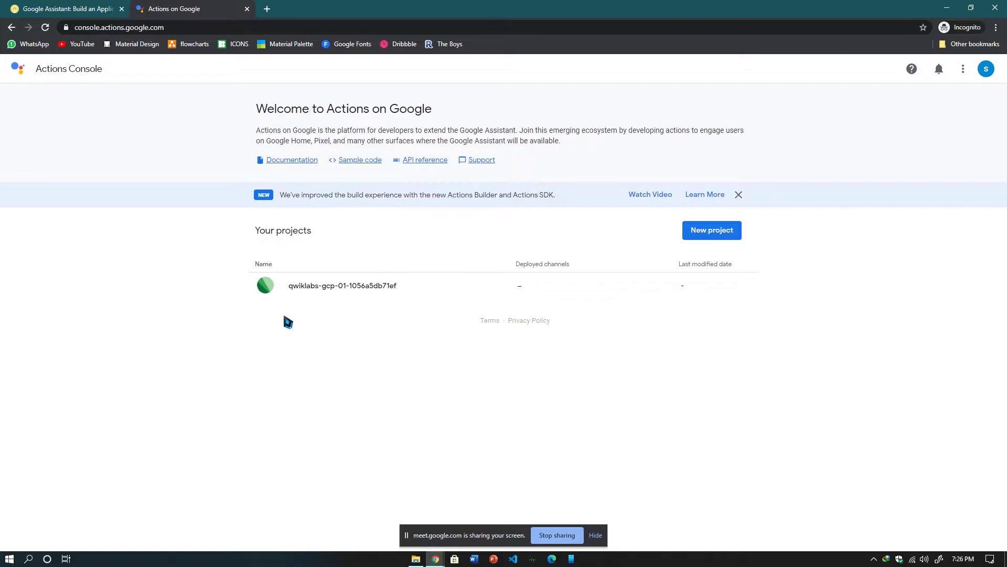
Following the lab's Build an Action section, open the imported project and add an Action built from a Custom intent.
{"action": "left_click", "coordinate": [87, 8]}
{"action": "scroll", "coordinate": [578, 315], "scroll_direction": "down", "scroll_amount": 5}
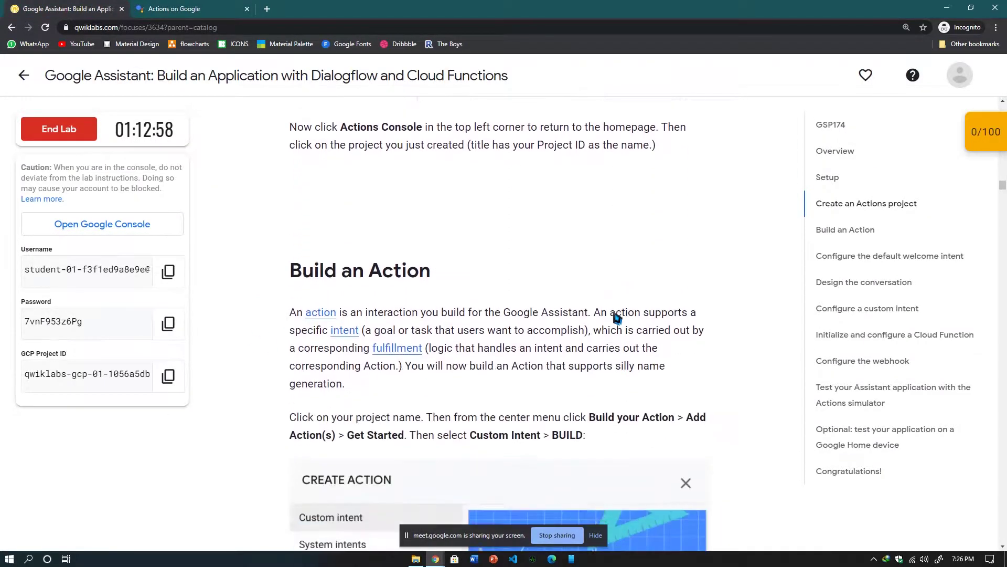
{"action": "scroll", "coordinate": [597, 337], "scroll_direction": "down", "scroll_amount": 3}
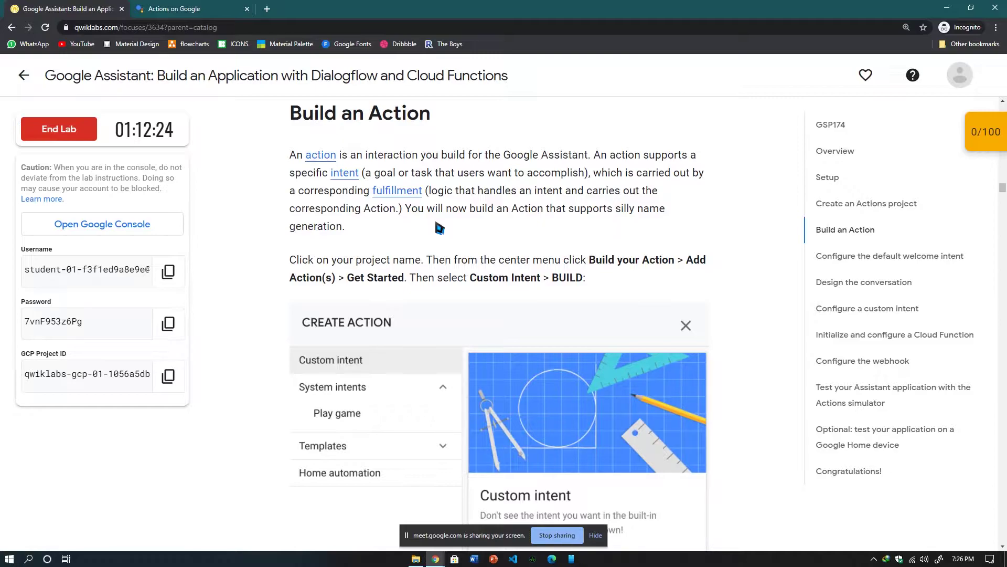
{"action": "scroll", "coordinate": [450, 246], "scroll_direction": "down", "scroll_amount": 2}
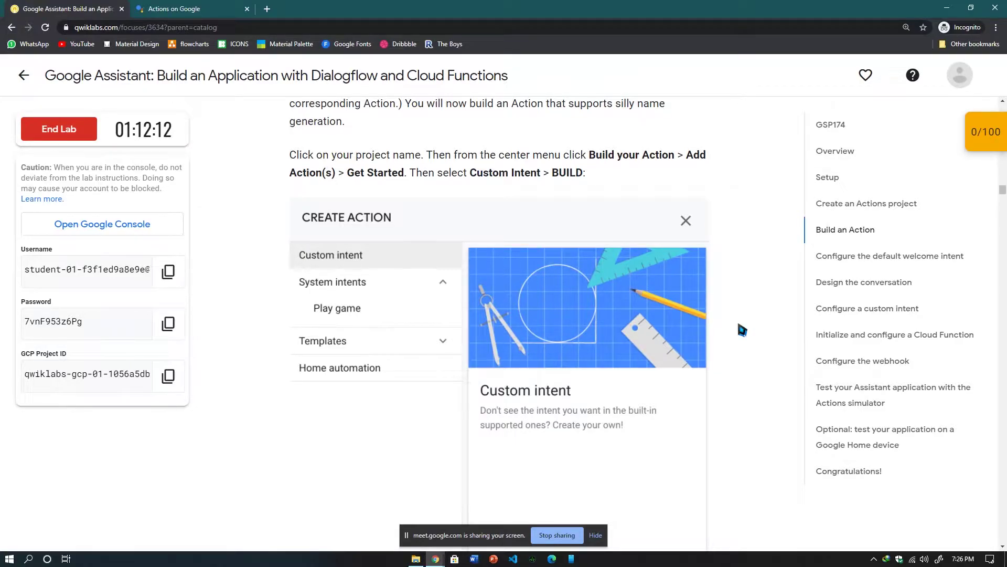
{"action": "left_click", "coordinate": [184, 12]}
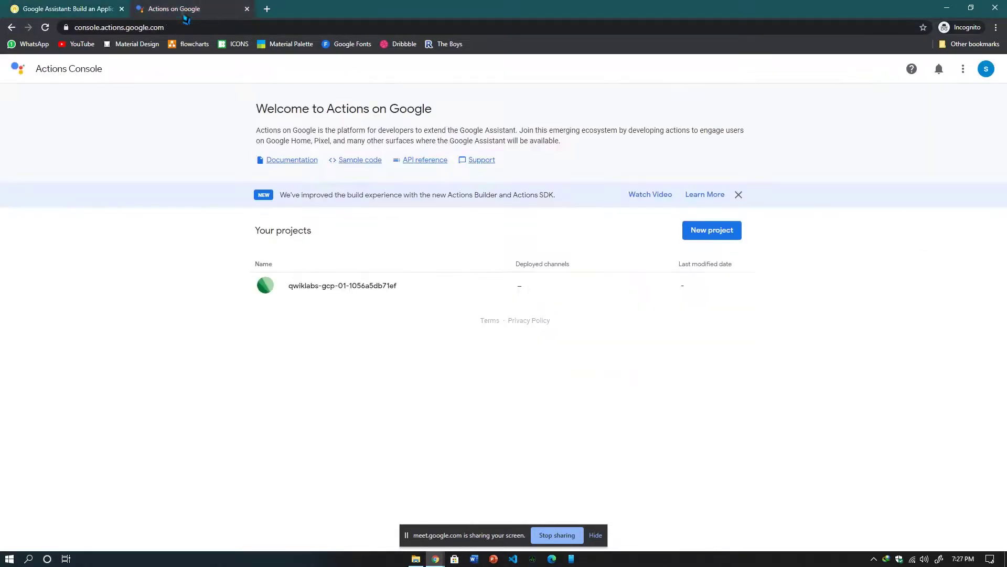
{"action": "left_click", "coordinate": [370, 291]}
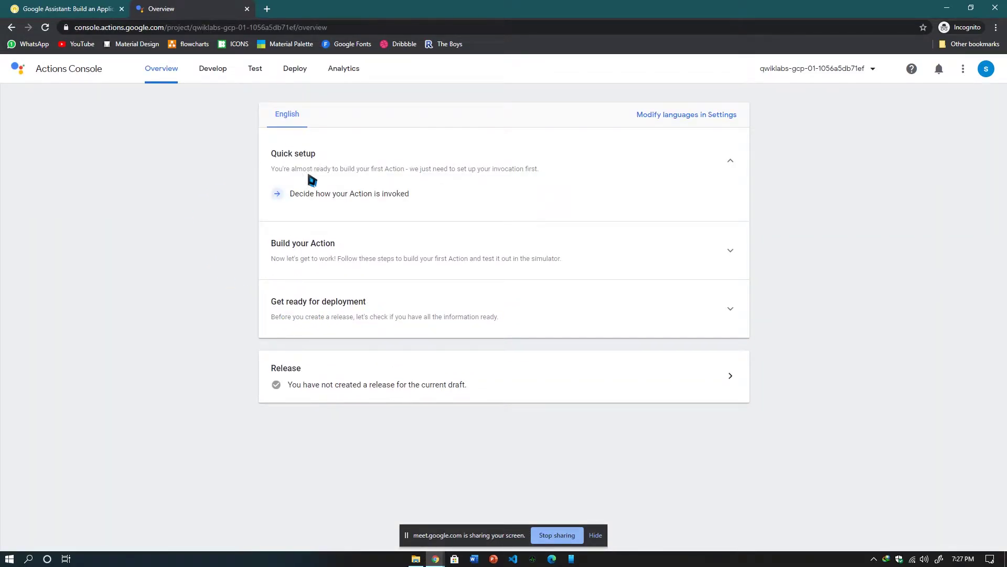
{"action": "left_click", "coordinate": [424, 257]}
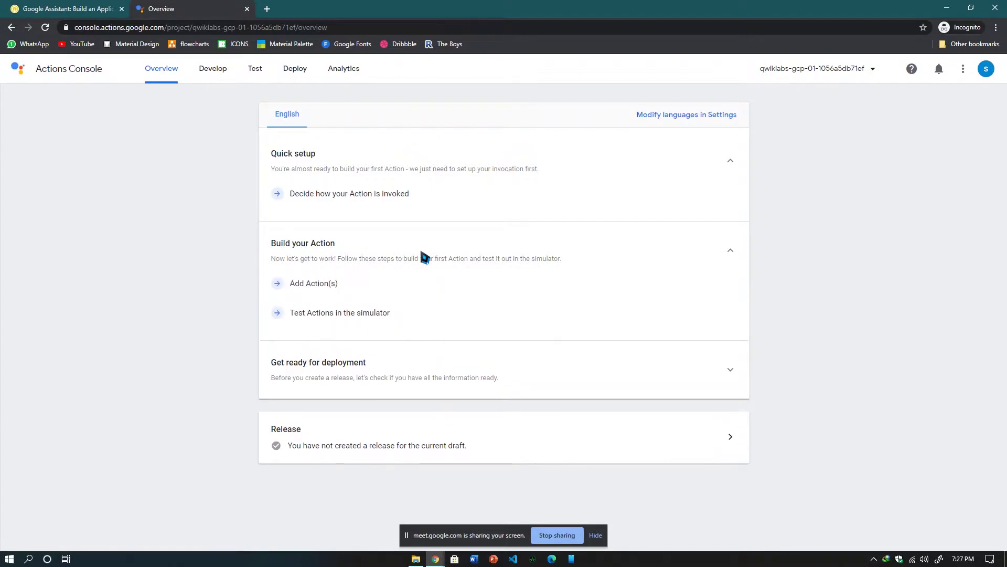
{"action": "left_click", "coordinate": [314, 284]}
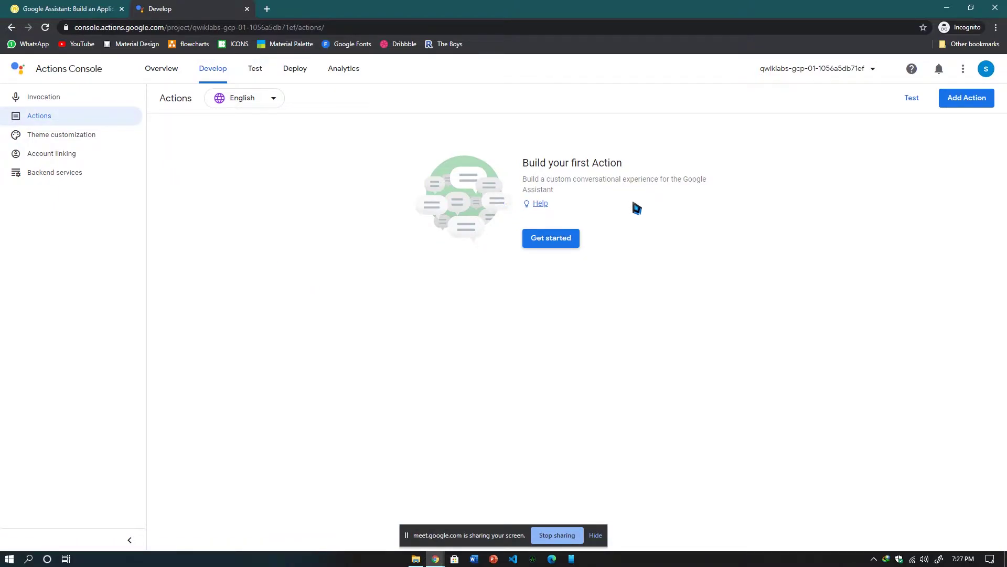
{"action": "left_click", "coordinate": [557, 245]}
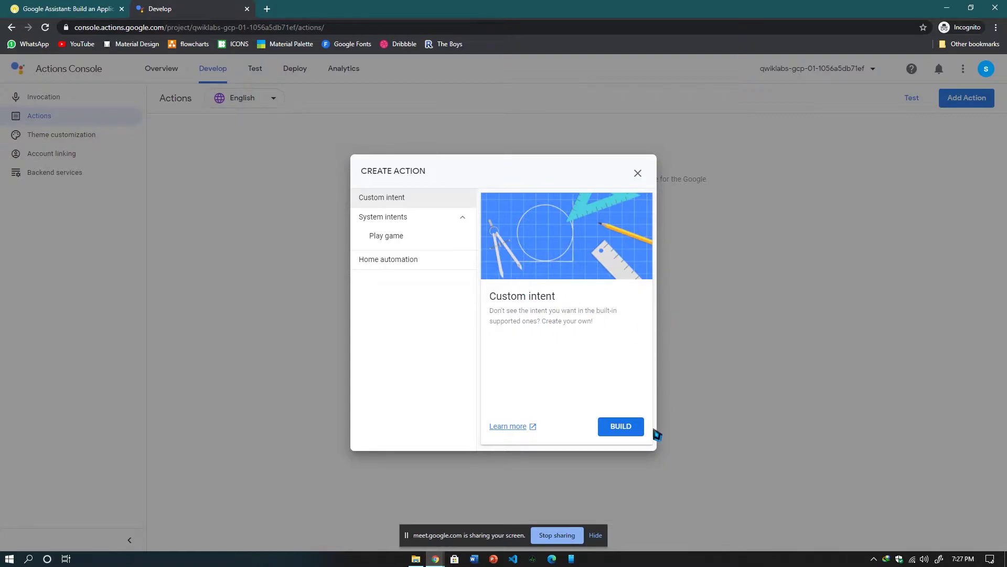
{"action": "left_click", "coordinate": [638, 435]}
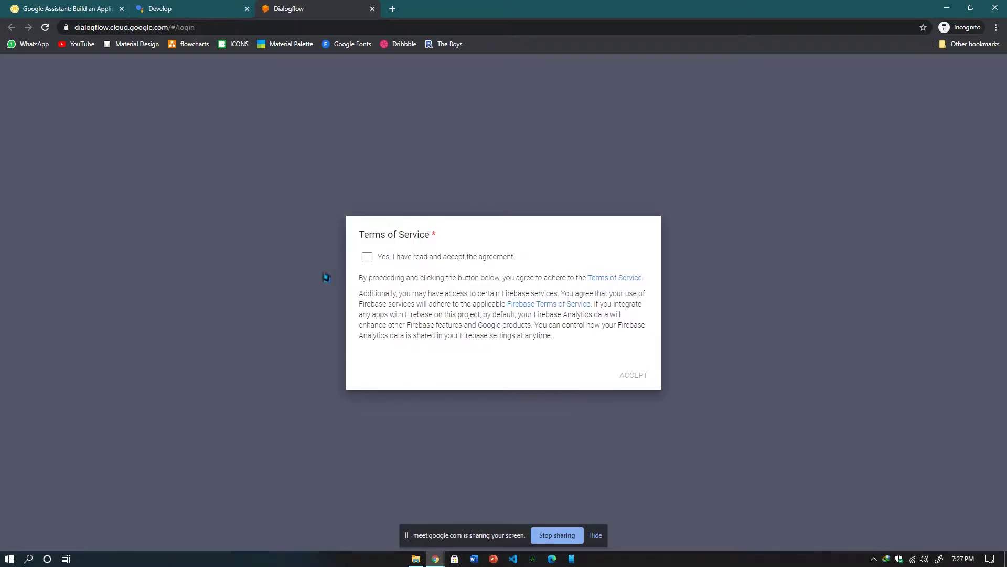
Accept the Dialogflow Terms of Service and sign in with Google, reloading the page and dismissing the Dialogflow CX banner.
{"action": "left_click", "coordinate": [369, 259]}
{"action": "left_click", "coordinate": [636, 382]}
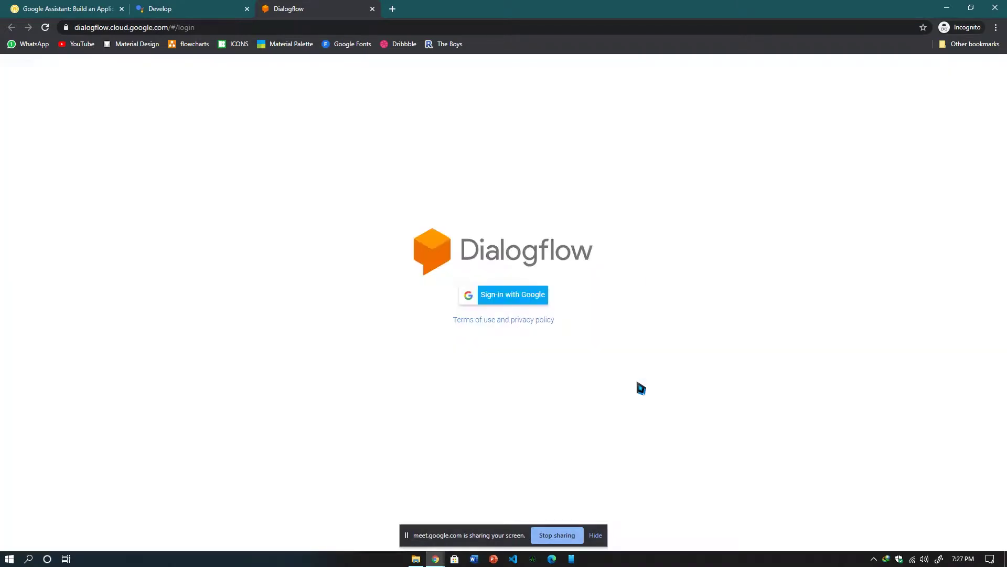
{"action": "left_click", "coordinate": [540, 297]}
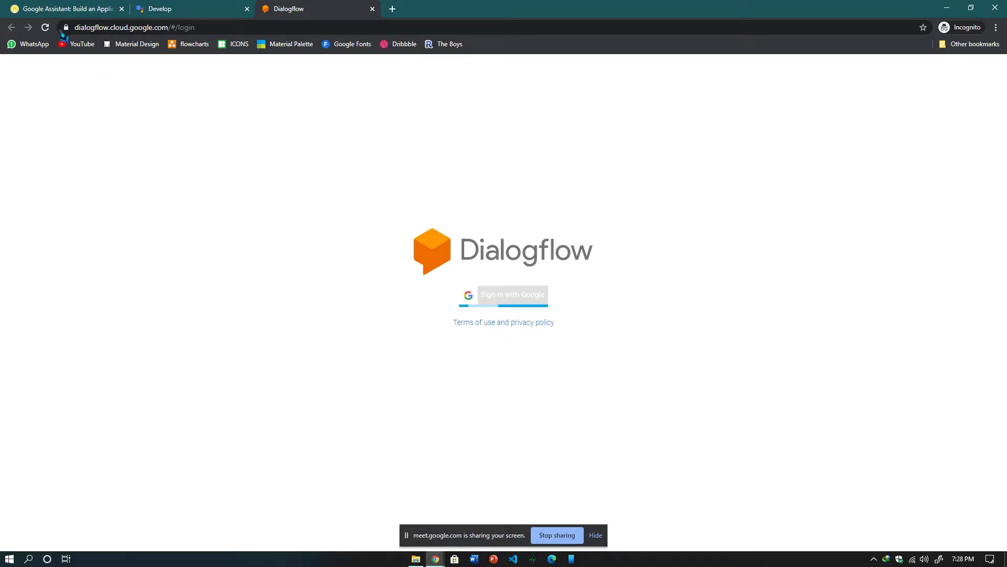
{"action": "left_click", "coordinate": [48, 29]}
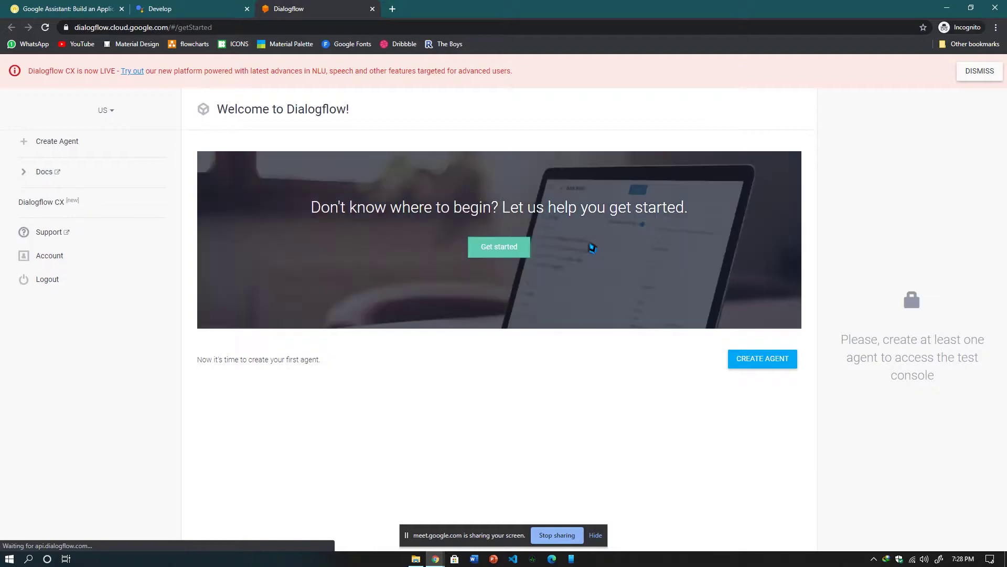
{"action": "left_click", "coordinate": [991, 74]}
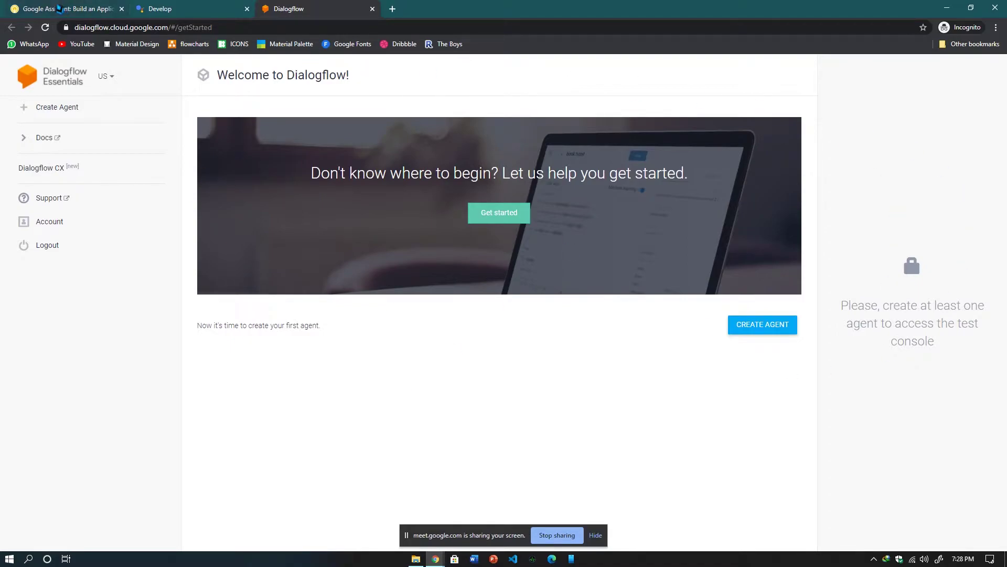
Check the lab's Dialogflow instructions, and reopen Dialogflow from the Actions Console by closing its tab and building the Custom intent Action again.
{"action": "left_click", "coordinate": [60, 9]}
{"action": "scroll", "coordinate": [625, 270], "scroll_direction": "down", "scroll_amount": 9}
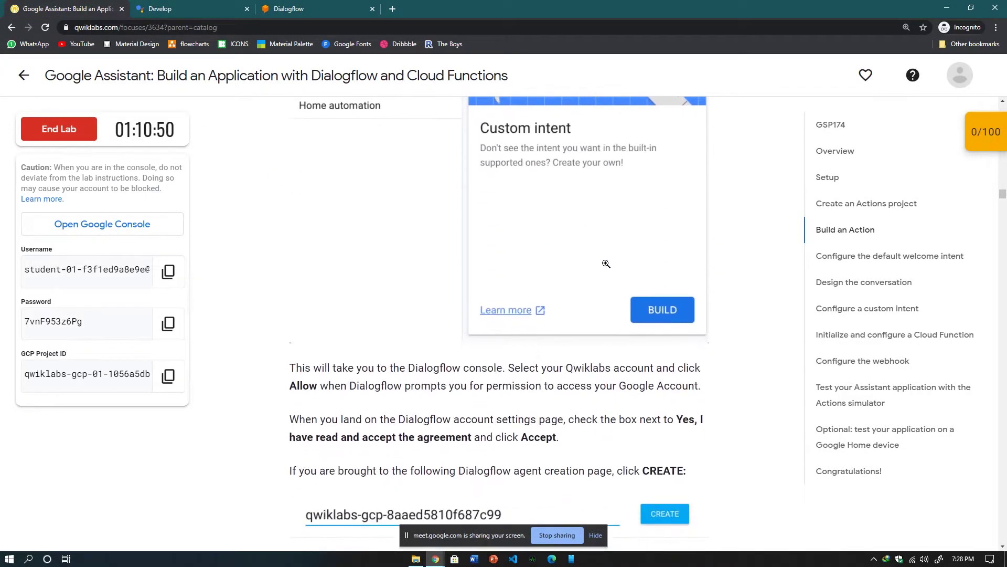
{"action": "scroll", "coordinate": [674, 267], "scroll_direction": "up", "scroll_amount": 6}
{"action": "scroll", "coordinate": [364, 343], "scroll_direction": "down", "scroll_amount": 4}
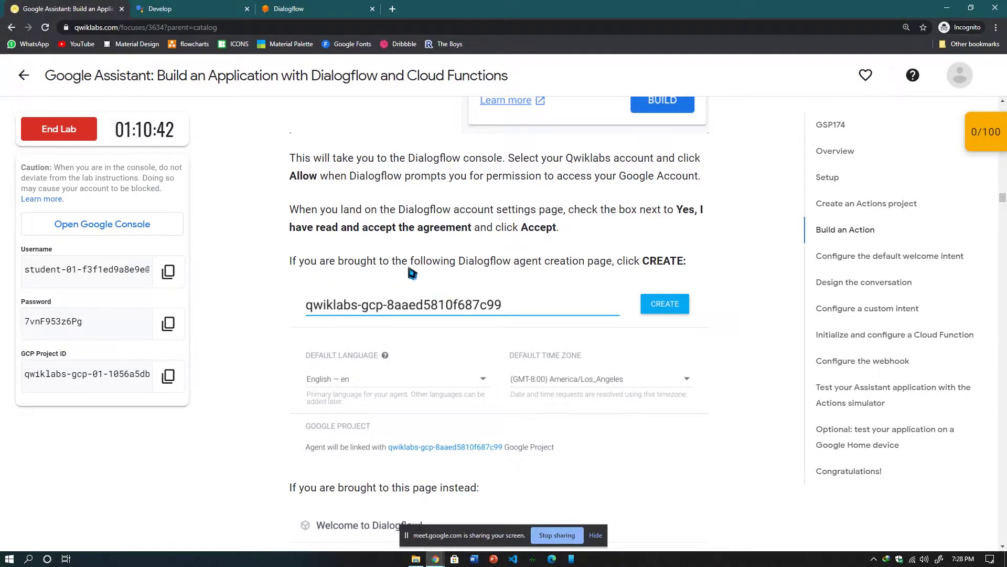
{"action": "scroll", "coordinate": [464, 263], "scroll_direction": "up", "scroll_amount": 8}
{"action": "scroll", "coordinate": [462, 266], "scroll_direction": "down", "scroll_amount": 8}
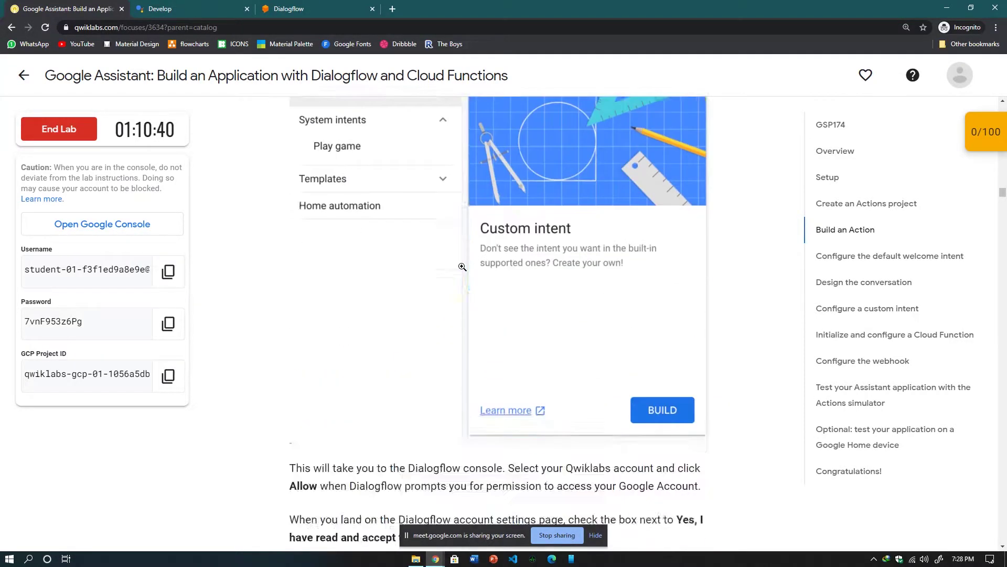
{"action": "left_click", "coordinate": [304, 9]}
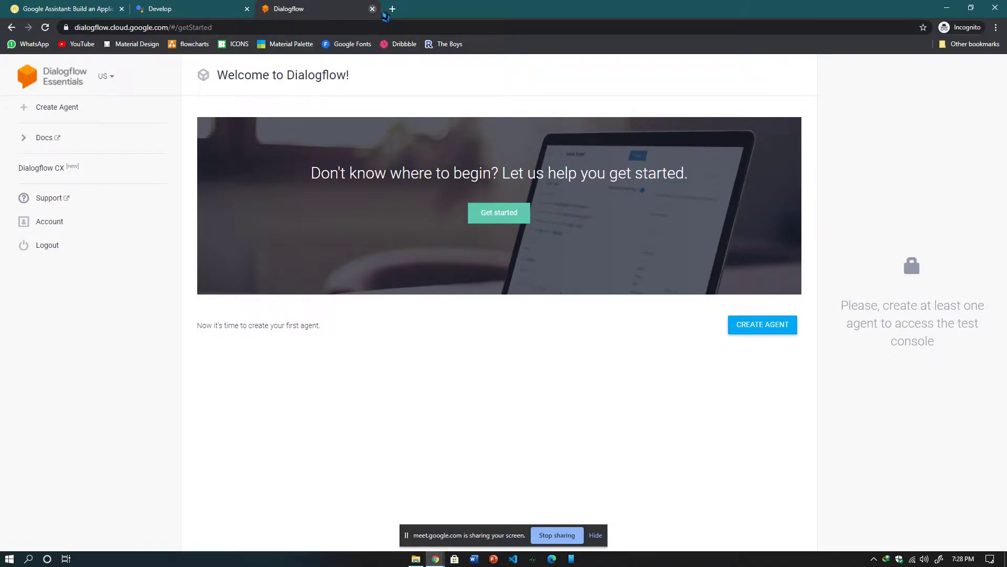
{"action": "left_click", "coordinate": [373, 9]}
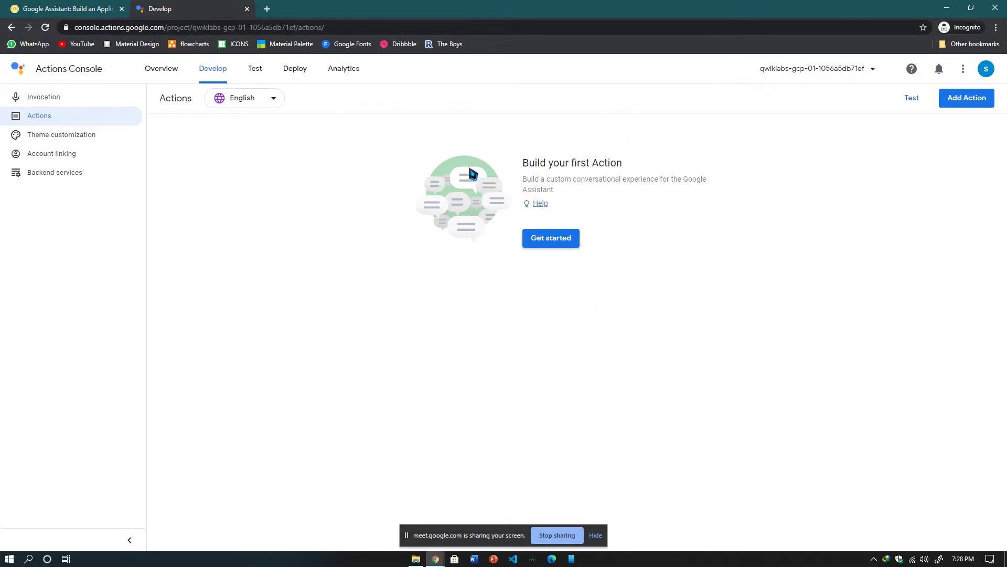
{"action": "left_click", "coordinate": [570, 244]}
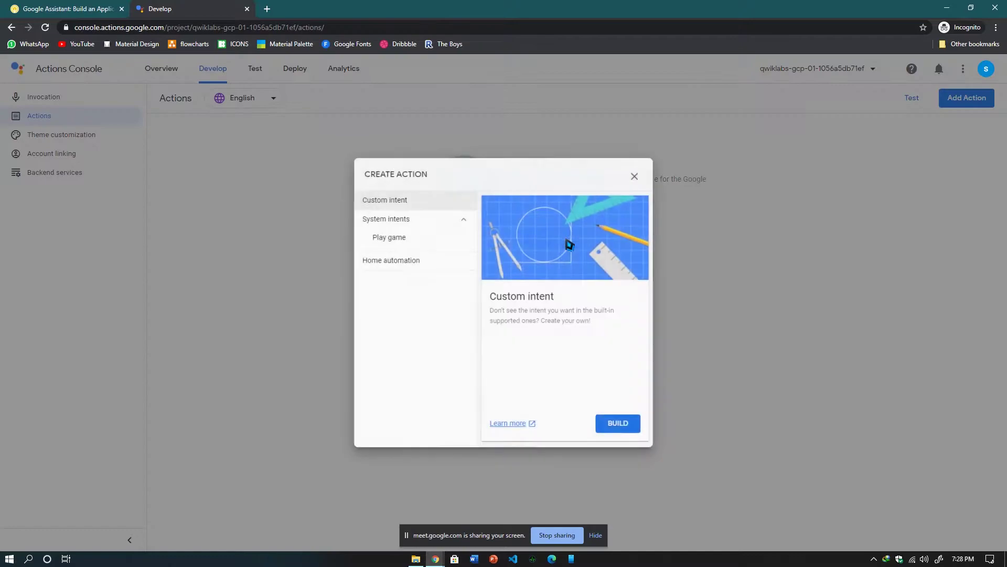
{"action": "left_click", "coordinate": [637, 420]}
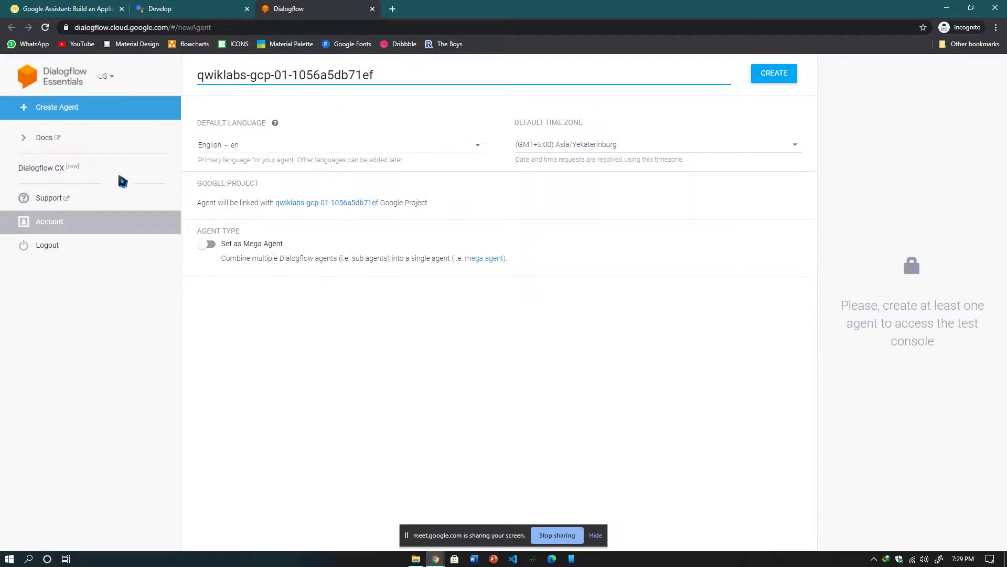
Check the lab's agent creation instructions and create the Dialogflow agent qwiklabs-gcp-01-1056a5db71ef with the default settings.
{"action": "left_click", "coordinate": [63, 8]}
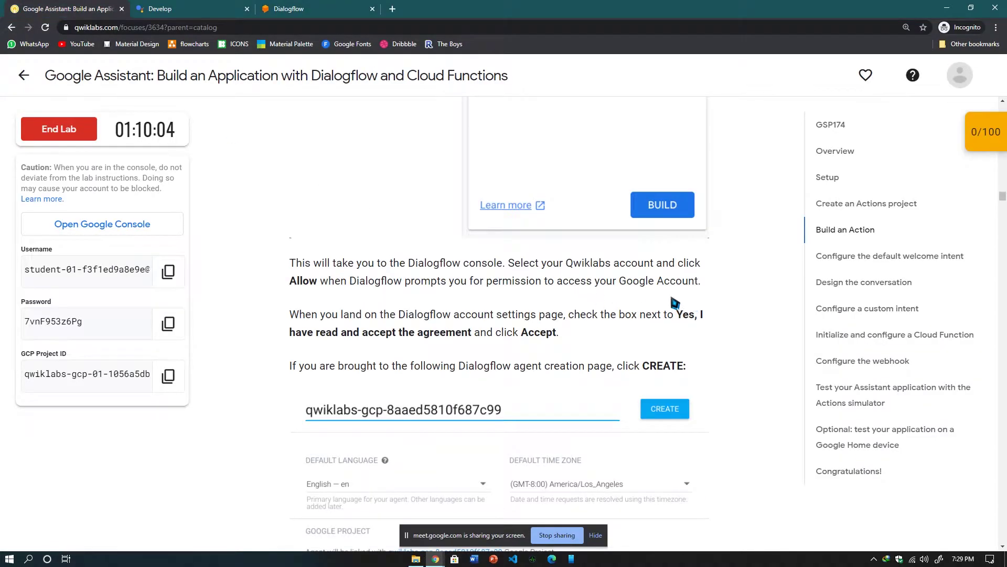
{"action": "scroll", "coordinate": [628, 306], "scroll_direction": "down", "scroll_amount": 1}
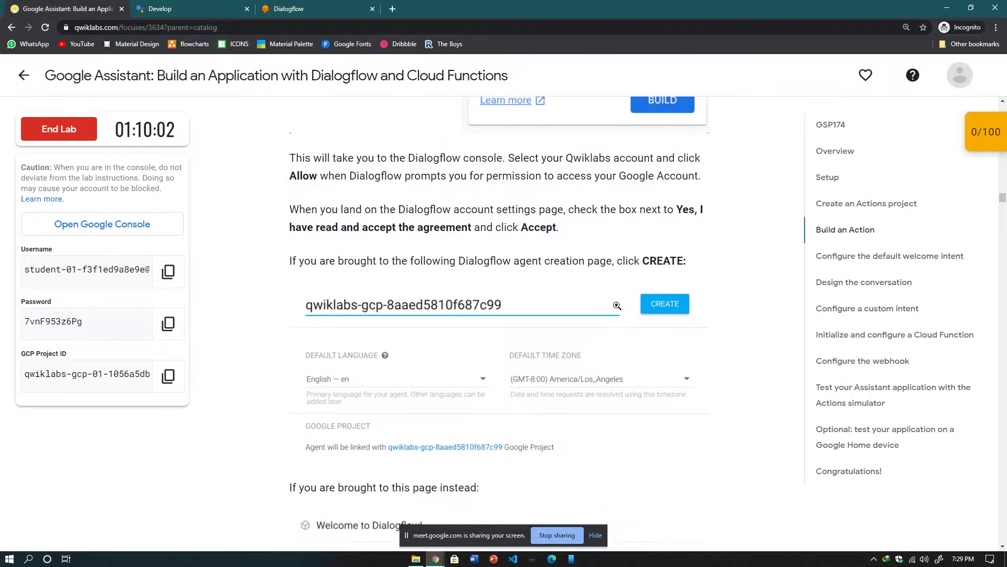
{"action": "left_click", "coordinate": [311, 9]}
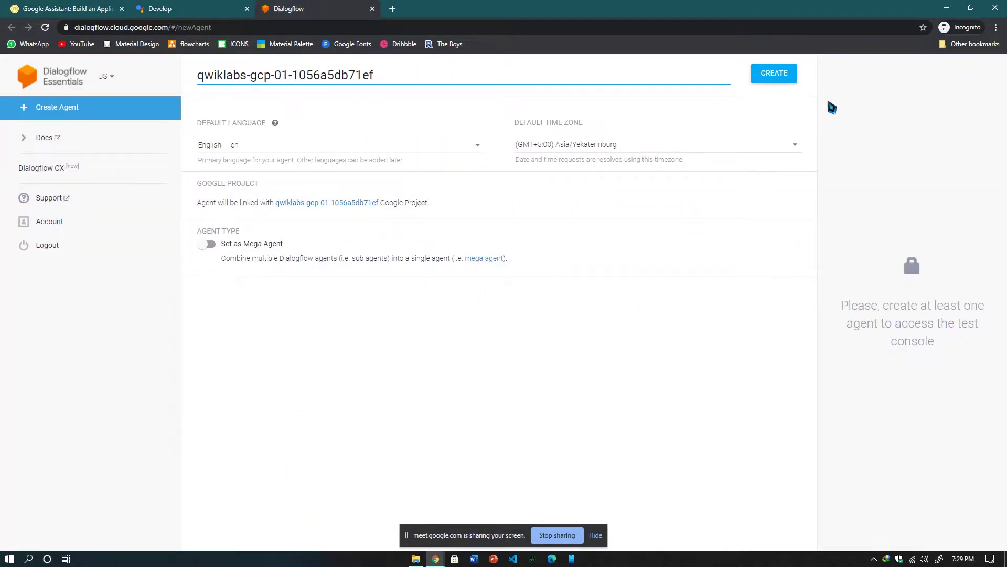
{"action": "left_click", "coordinate": [796, 81]}
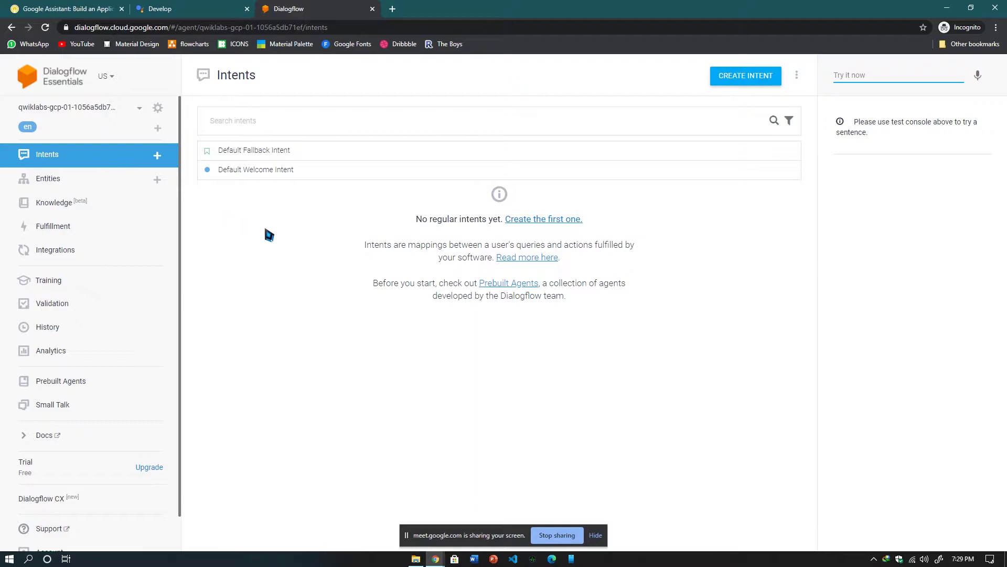
Return to the lab instructions and check progress on the "Create a Dialogflow Agent traverse from Action Project" task.
{"action": "left_click", "coordinate": [52, 13]}
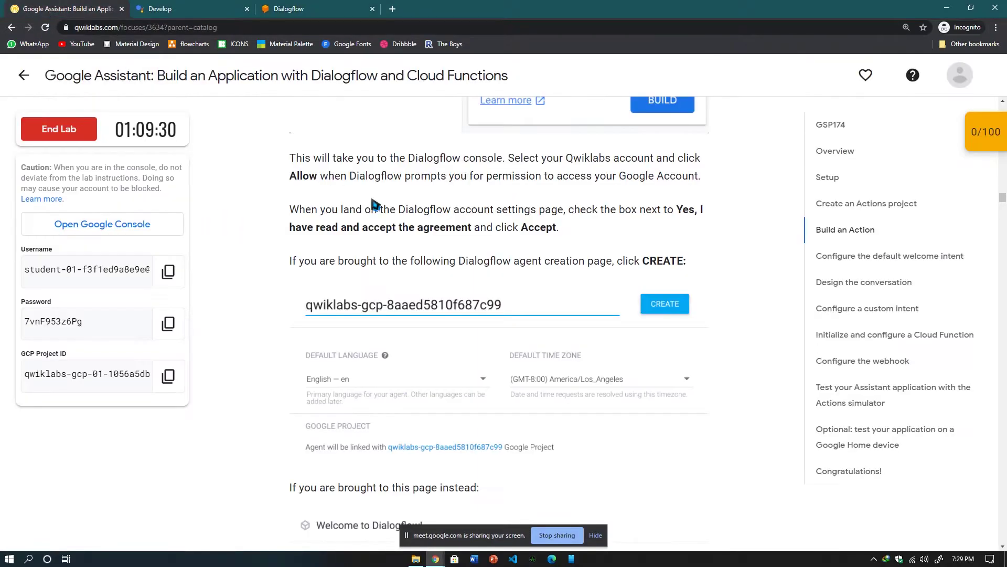
{"action": "scroll", "coordinate": [461, 347], "scroll_direction": "down", "scroll_amount": 8}
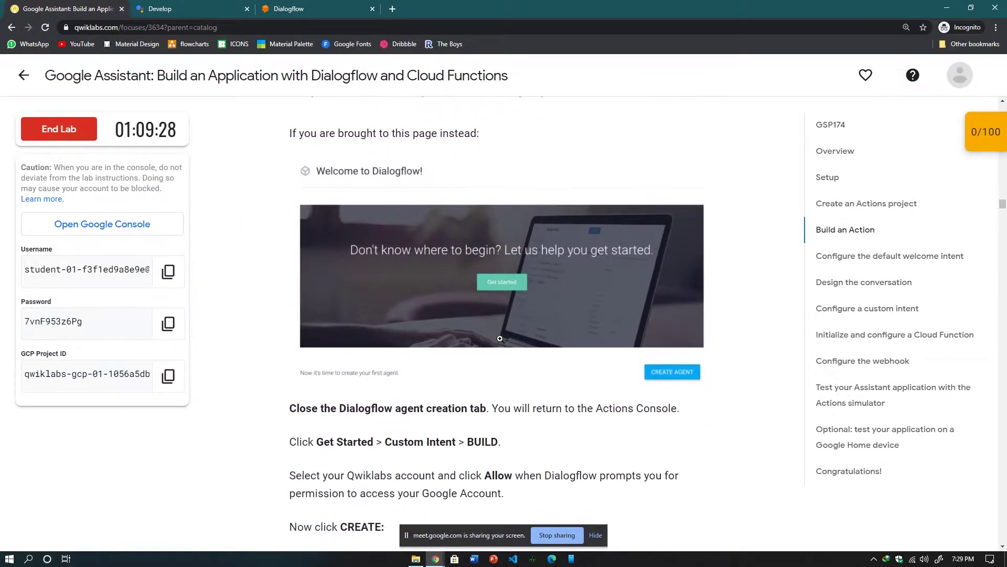
{"action": "scroll", "coordinate": [501, 339], "scroll_direction": "down", "scroll_amount": 10}
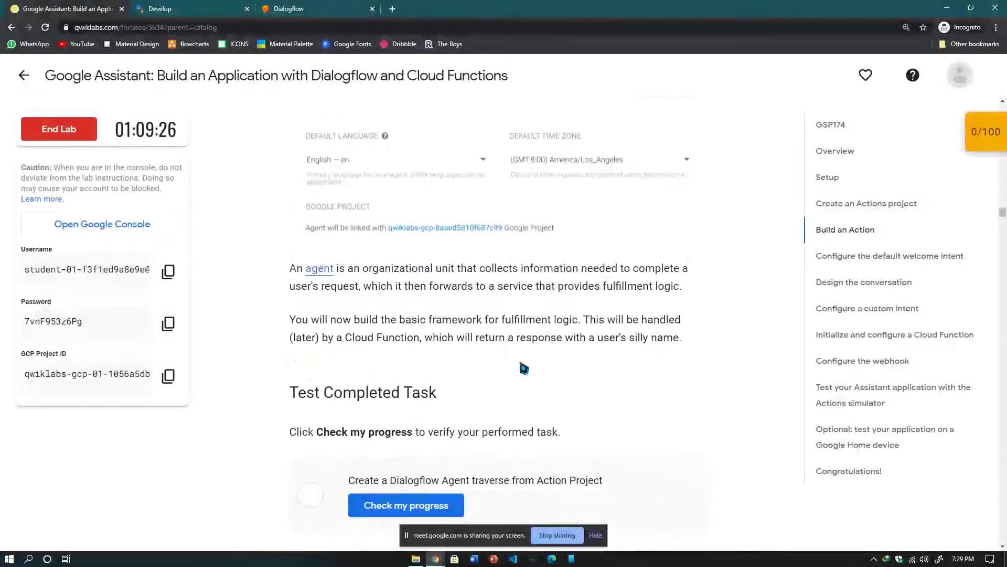
{"action": "scroll", "coordinate": [521, 362], "scroll_direction": "down", "scroll_amount": 4}
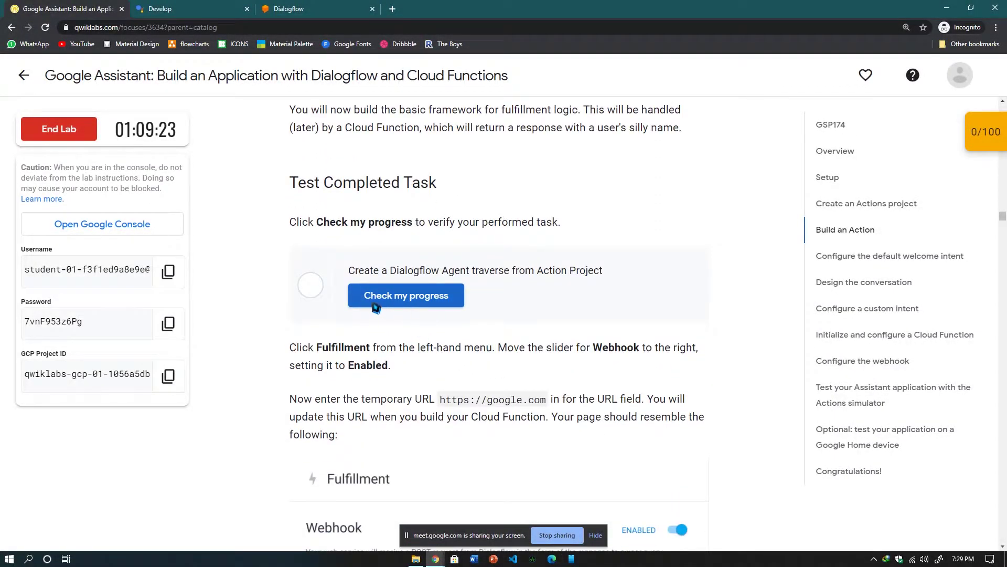
{"action": "left_click", "coordinate": [446, 302]}
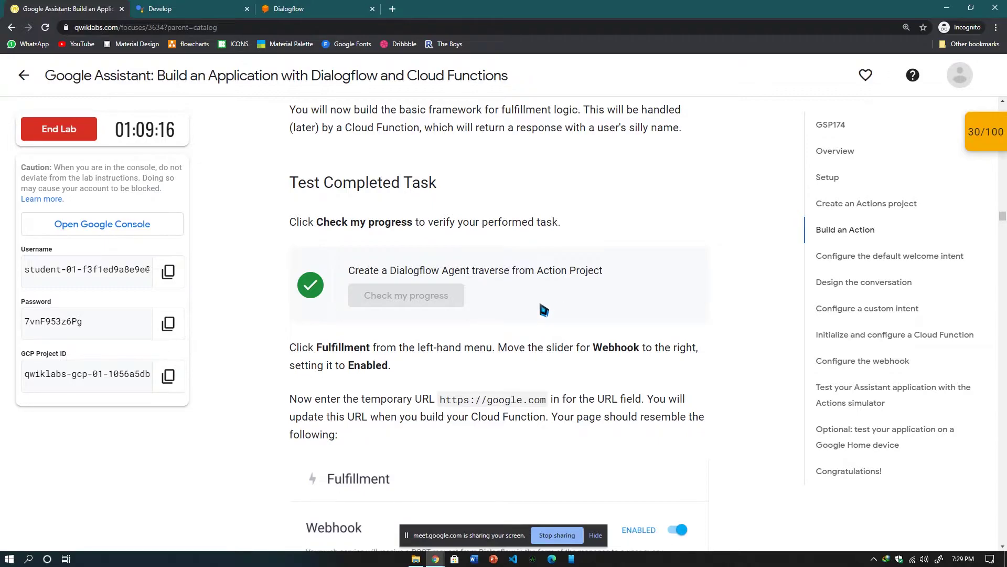
Following the lab's instructions, open the Dialogflow agent's Fulfillment settings, enable the Webhook and read its description.
{"action": "scroll", "coordinate": [545, 321], "scroll_direction": "down", "scroll_amount": 1}
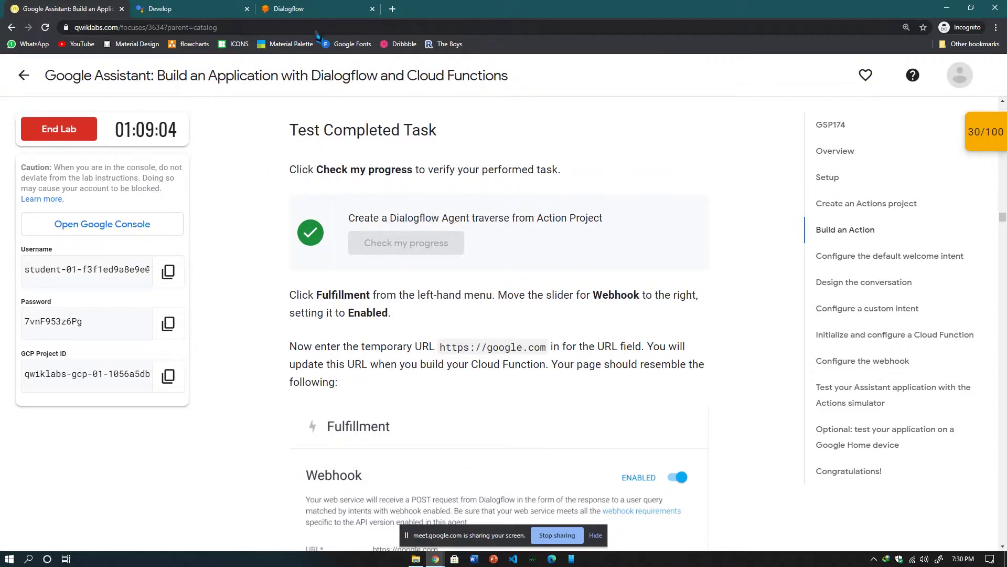
{"action": "left_click", "coordinate": [316, 13]}
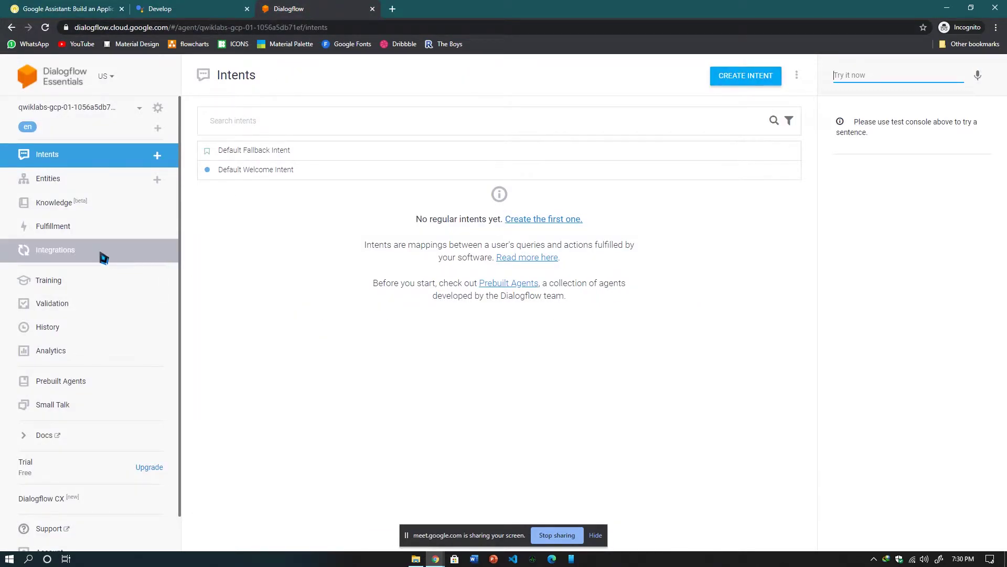
{"action": "left_click", "coordinate": [85, 233]}
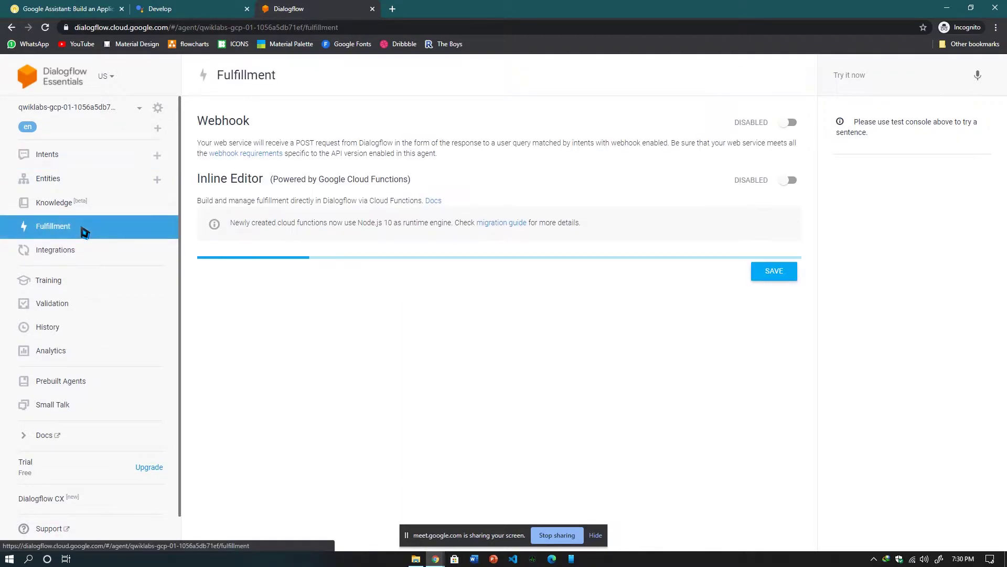
{"action": "scroll", "coordinate": [348, 311], "scroll_direction": "down", "scroll_amount": 3}
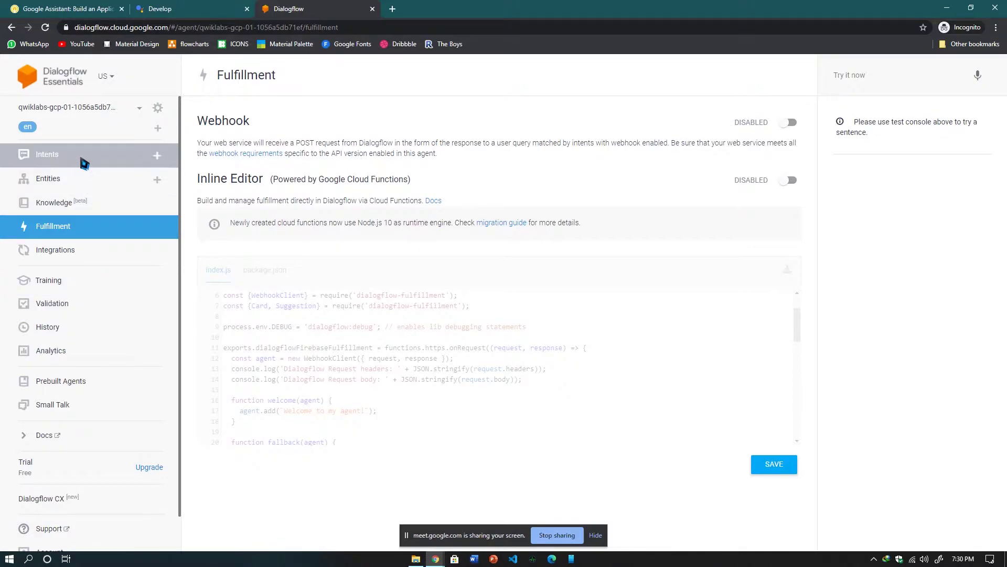
{"action": "left_click", "coordinate": [84, 8]}
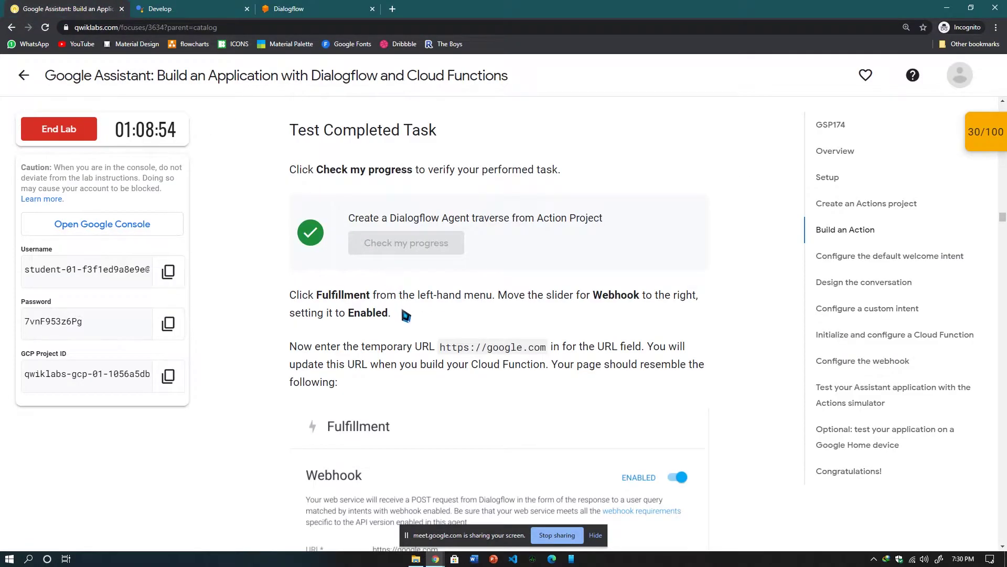
{"action": "left_click", "coordinate": [310, 11]}
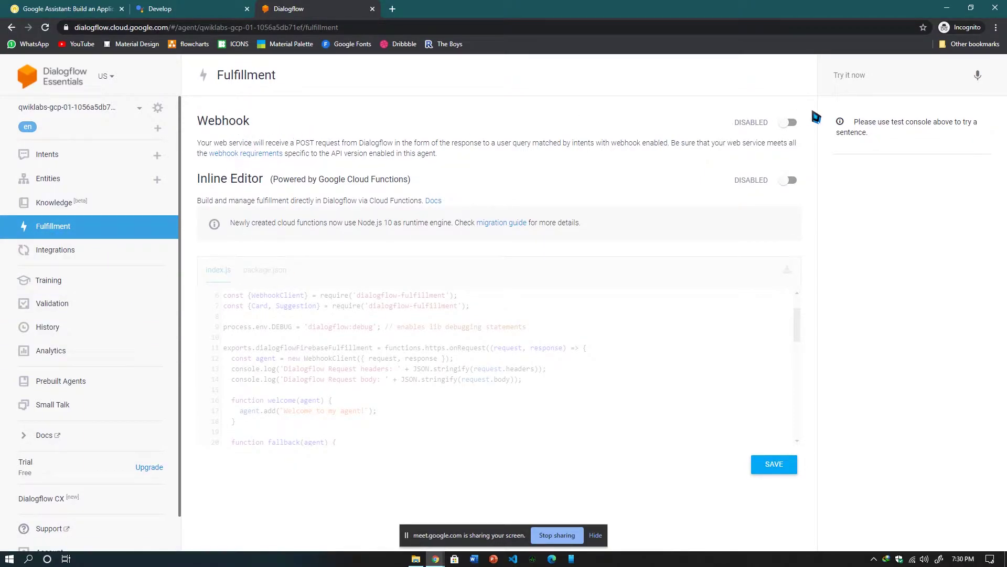
{"action": "left_click", "coordinate": [790, 123]}
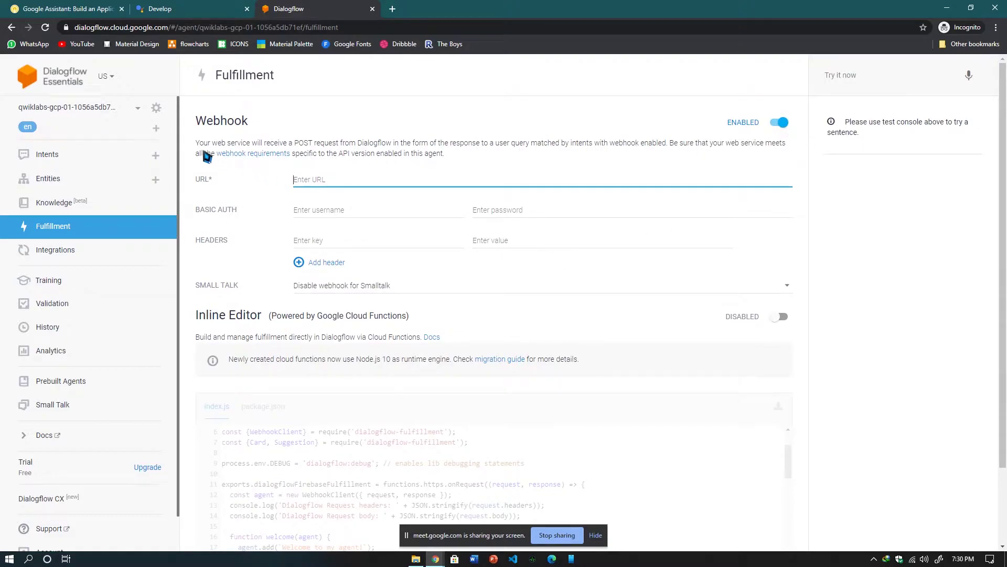
{"action": "left_click_drag", "start_coordinate": [197, 144], "coordinate": [467, 160]}
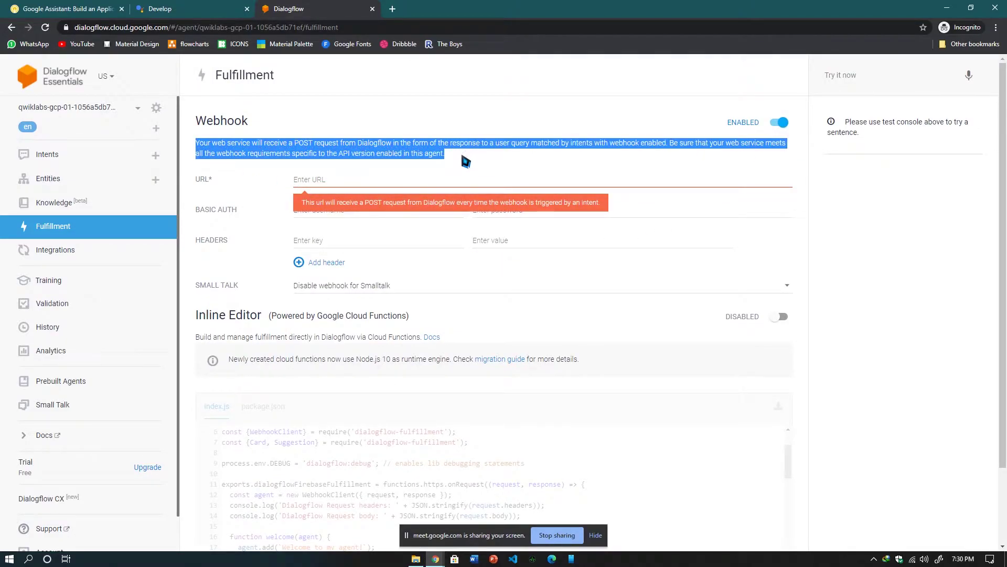
{"action": "left_click", "coordinate": [342, 184]}
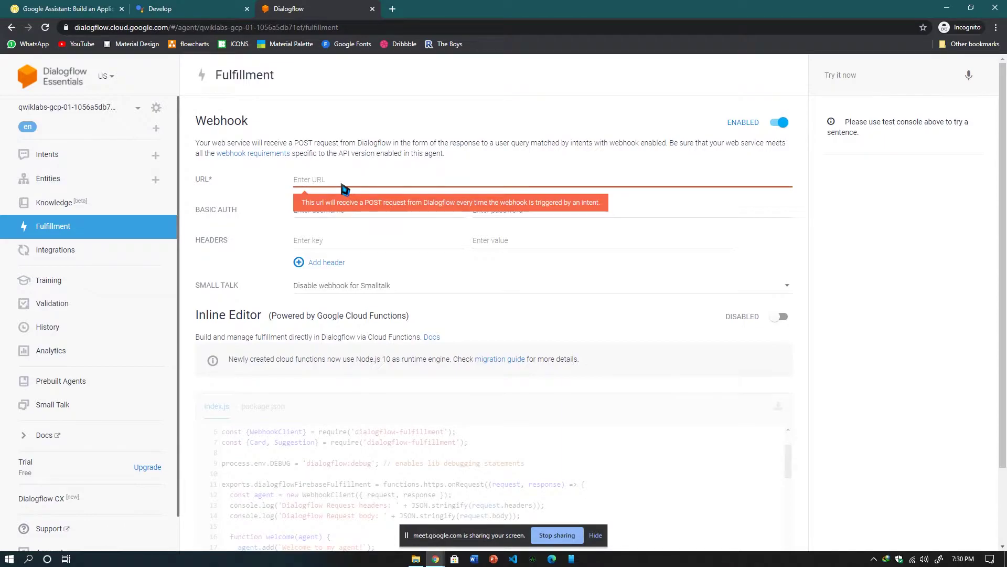
{"action": "type", "text": "https"}
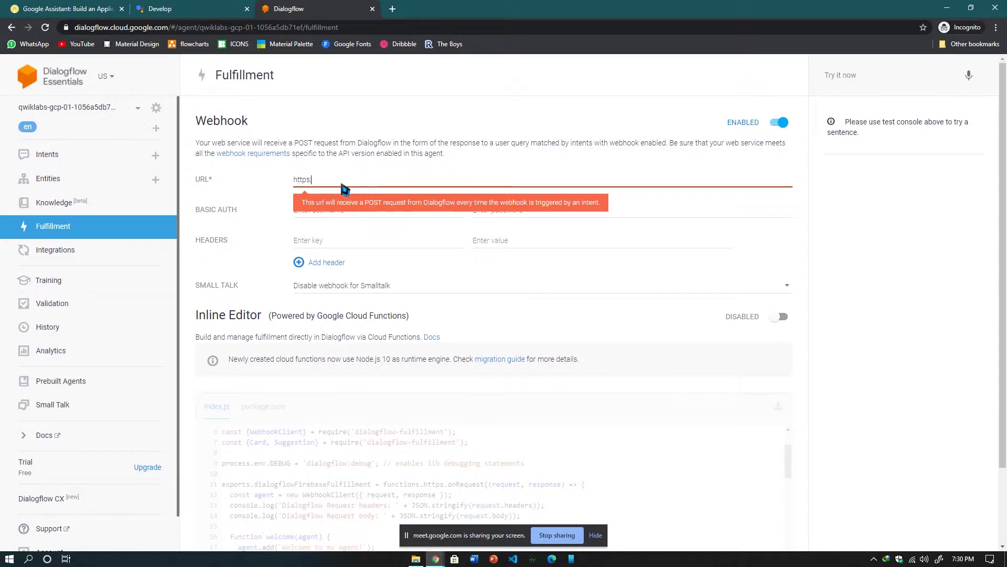
{"action": "type", "text": ":go"}
{"action": "key", "text": "BackSpace"}
{"action": "key", "text": "BackSpace"}
{"action": "key", "text": "BackSpace"}
{"action": "type", "text": "com"}
{"action": "left_click", "coordinate": [519, 299]}
{"action": "scroll", "coordinate": [551, 346], "scroll_direction": "down", "scroll_amount": 1}
{"action": "scroll", "coordinate": [577, 384], "scroll_direction": "down", "scroll_amount": 1}
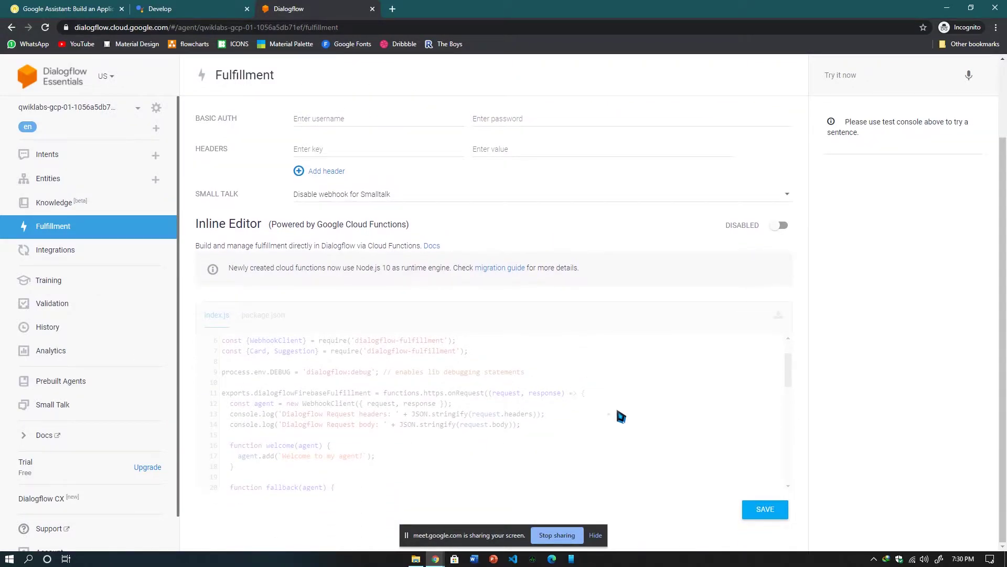
{"action": "left_click", "coordinate": [773, 516]}
{"action": "left_click", "coordinate": [595, 534]}
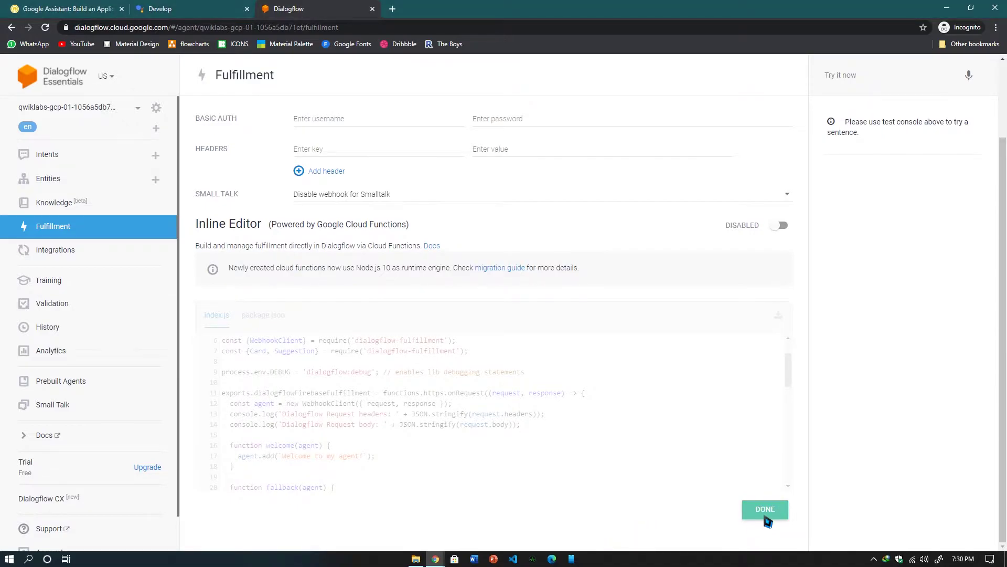
Read the lab's next instructions and open the Default Welcome Intent from the Dialogflow agent's intents.
{"action": "left_click", "coordinate": [63, 9]}
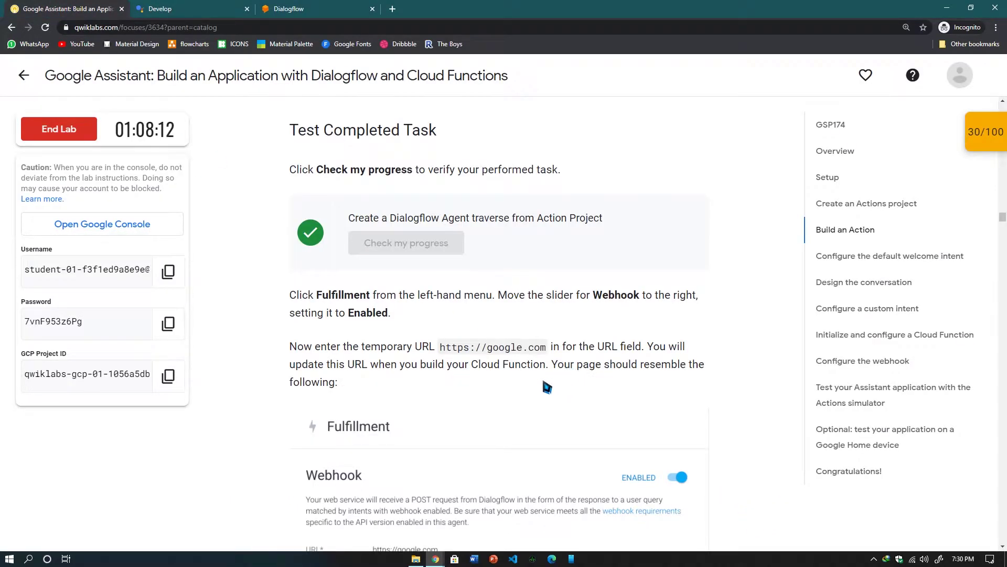
{"action": "scroll", "coordinate": [541, 374], "scroll_direction": "down", "scroll_amount": 5}
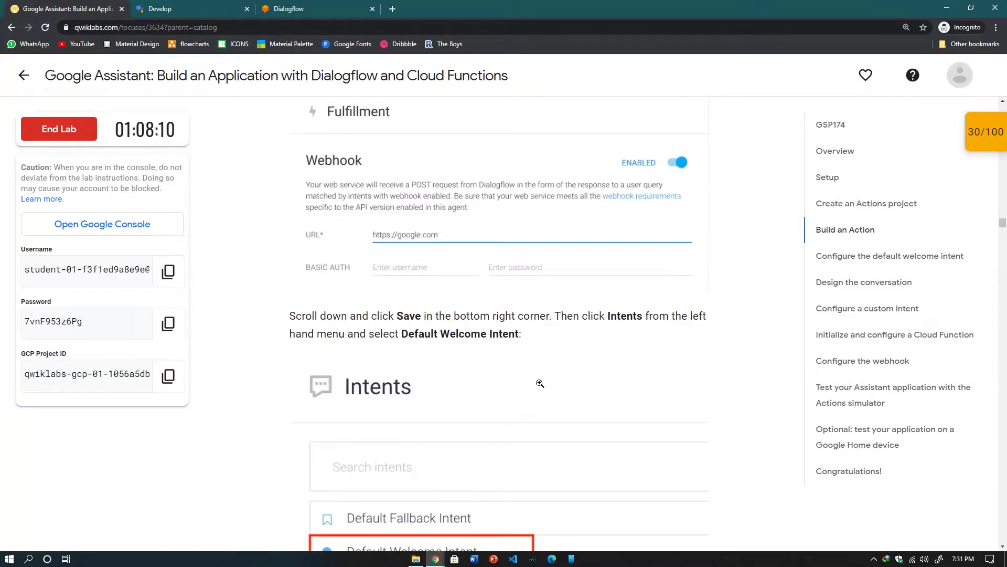
{"action": "scroll", "coordinate": [510, 370], "scroll_direction": "down", "scroll_amount": 3}
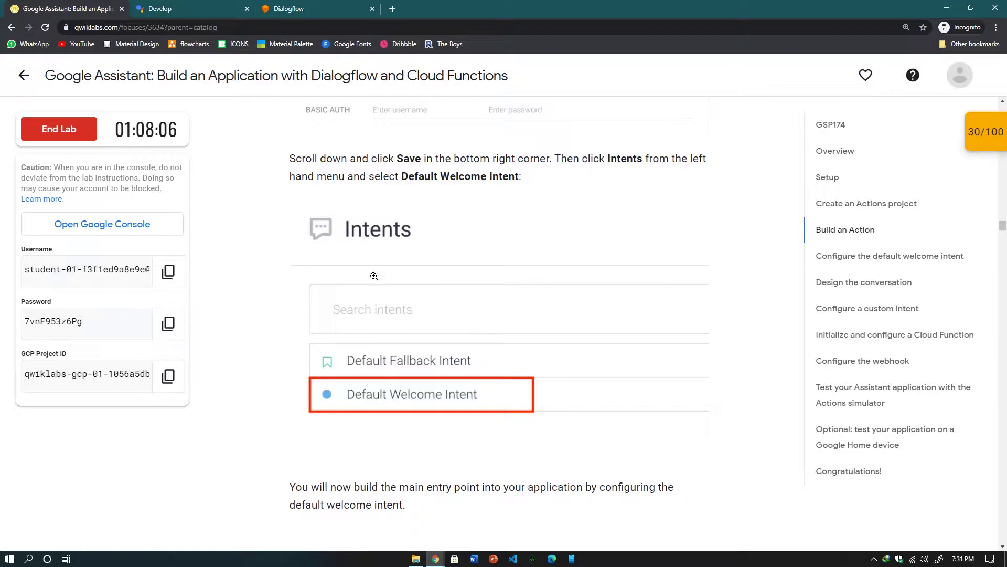
{"action": "left_click", "coordinate": [328, 9]}
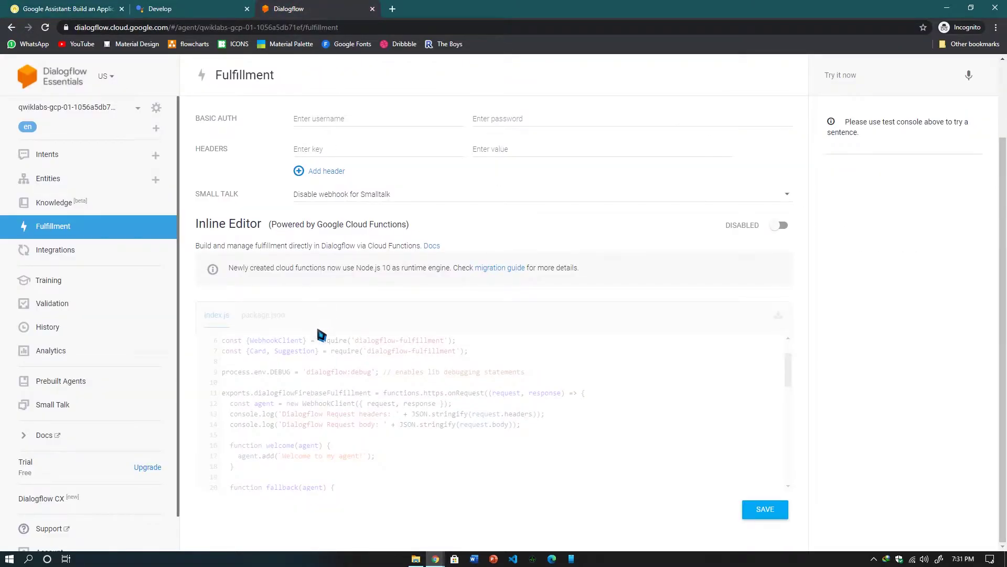
{"action": "left_click", "coordinate": [64, 159]}
{"action": "left_click", "coordinate": [86, 9]}
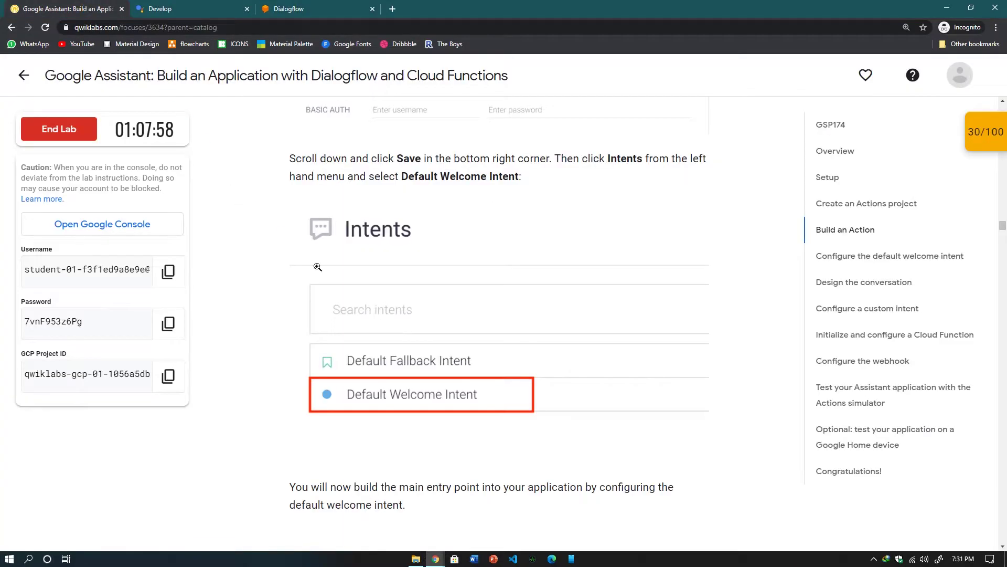
{"action": "left_click", "coordinate": [328, 10]}
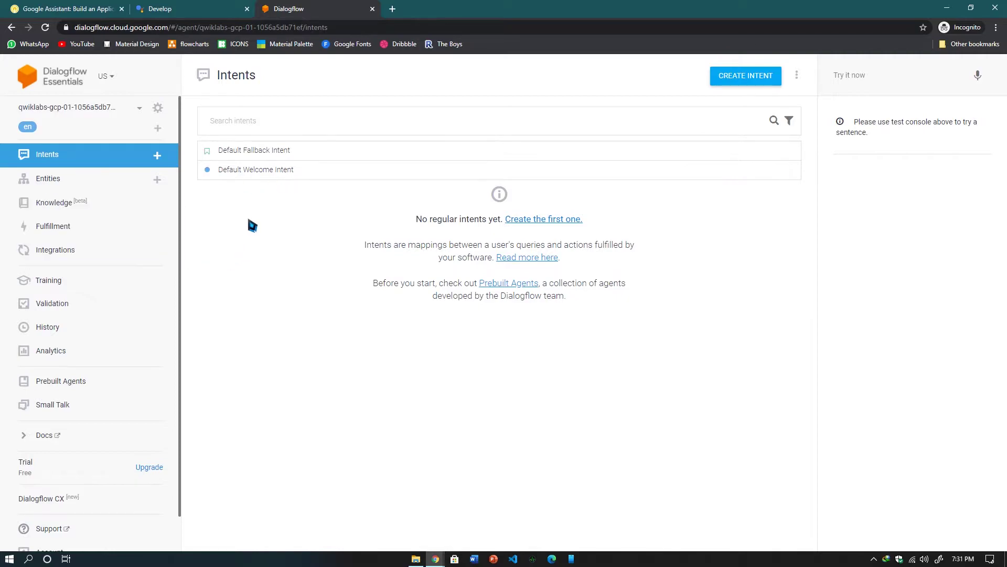
{"action": "left_click", "coordinate": [290, 169]}
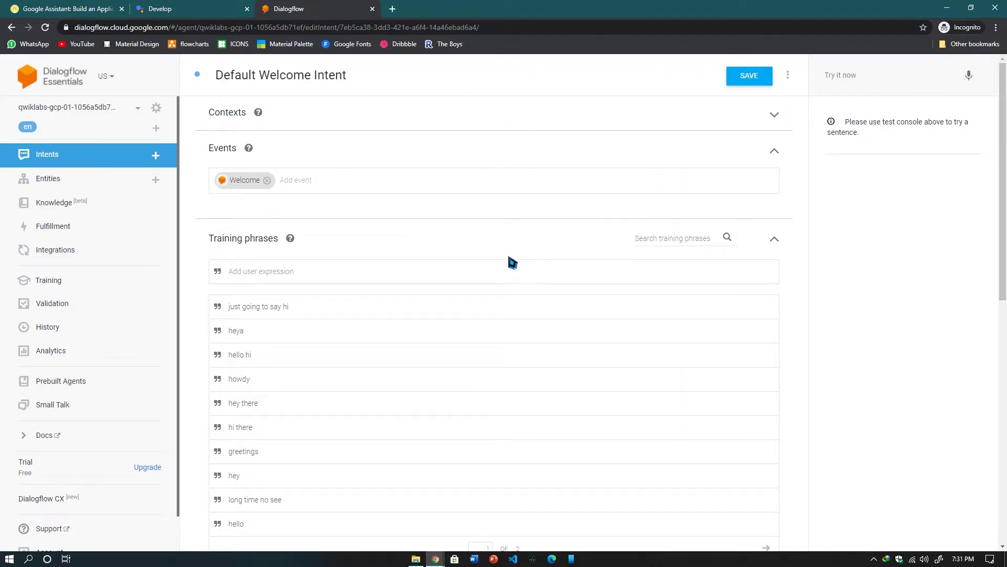
Examine the Default Welcome Intent's events, training phrases, action and parameters, and default text responses.
{"action": "scroll", "coordinate": [505, 264], "scroll_direction": "down", "scroll_amount": 4}
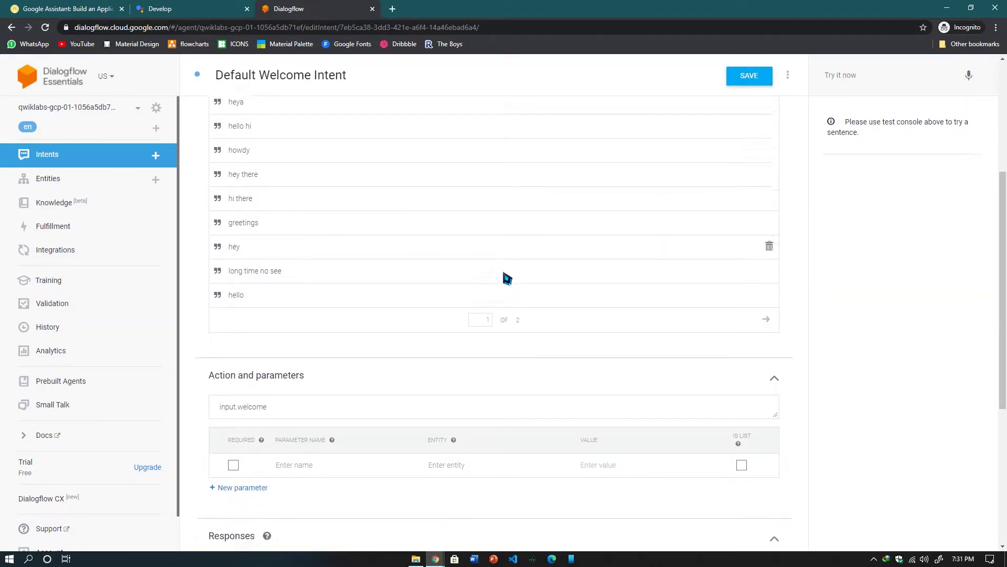
{"action": "scroll", "coordinate": [507, 278], "scroll_direction": "down", "scroll_amount": 5}
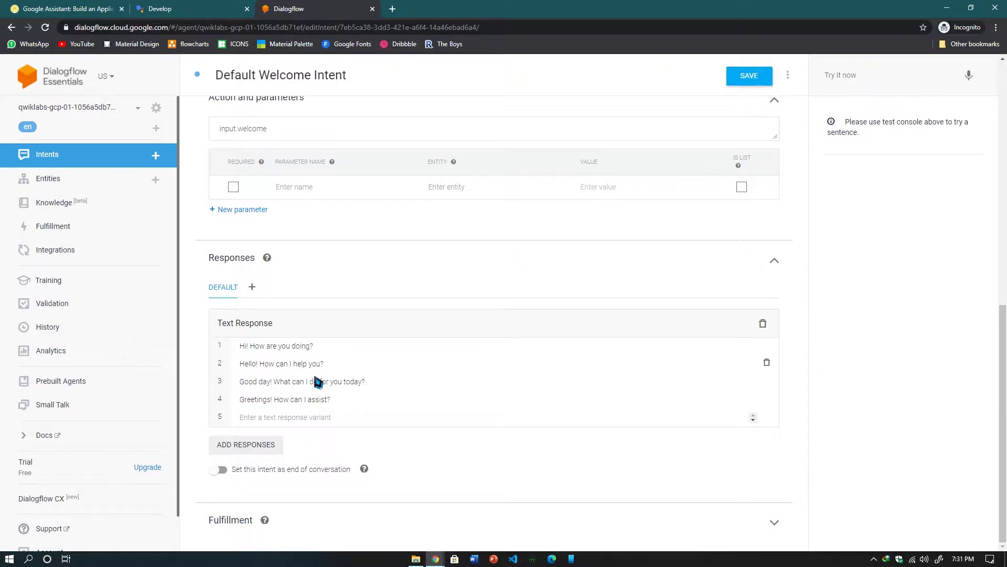
{"action": "scroll", "coordinate": [364, 387], "scroll_direction": "up", "scroll_amount": 5}
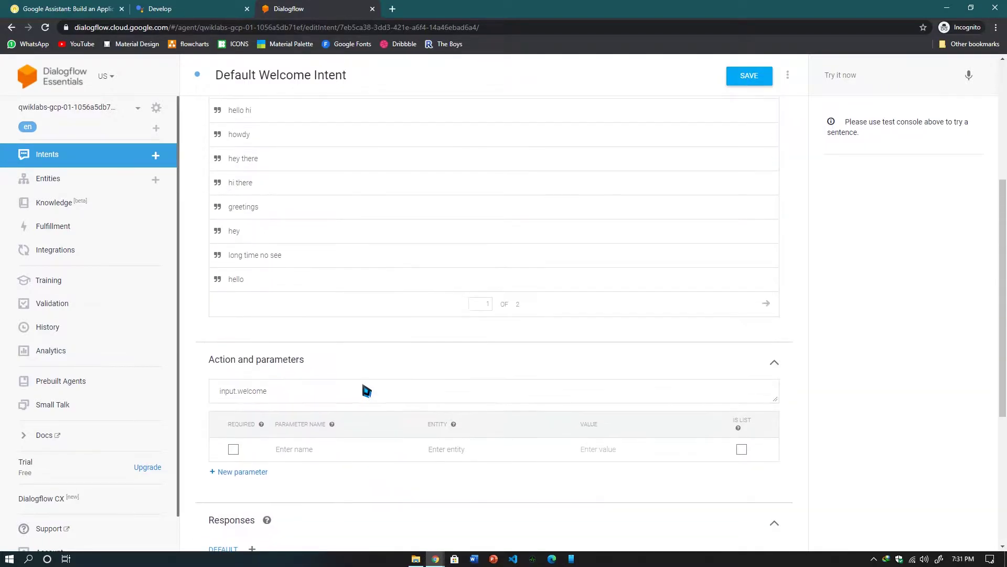
{"action": "scroll", "coordinate": [364, 389], "scroll_direction": "up", "scroll_amount": 4}
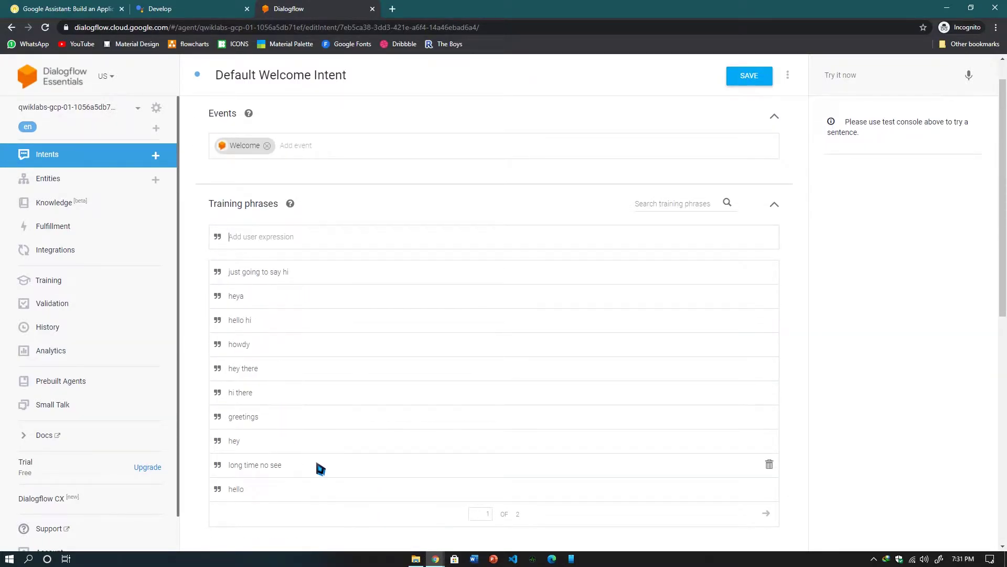
{"action": "scroll", "coordinate": [320, 467], "scroll_direction": "down", "scroll_amount": 2}
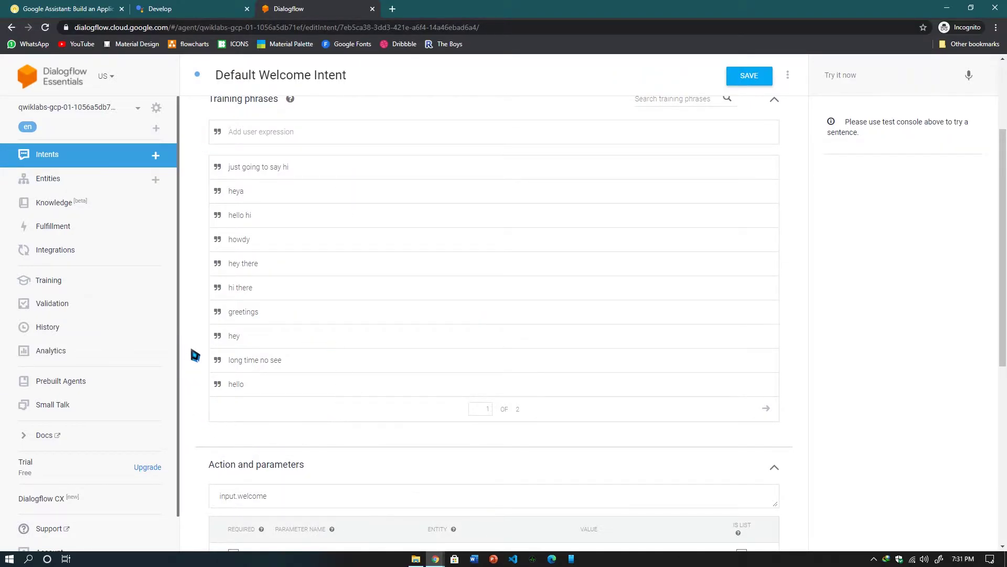
{"action": "left_click", "coordinate": [330, 133]}
{"action": "scroll", "coordinate": [314, 223], "scroll_direction": "up", "scroll_amount": 2}
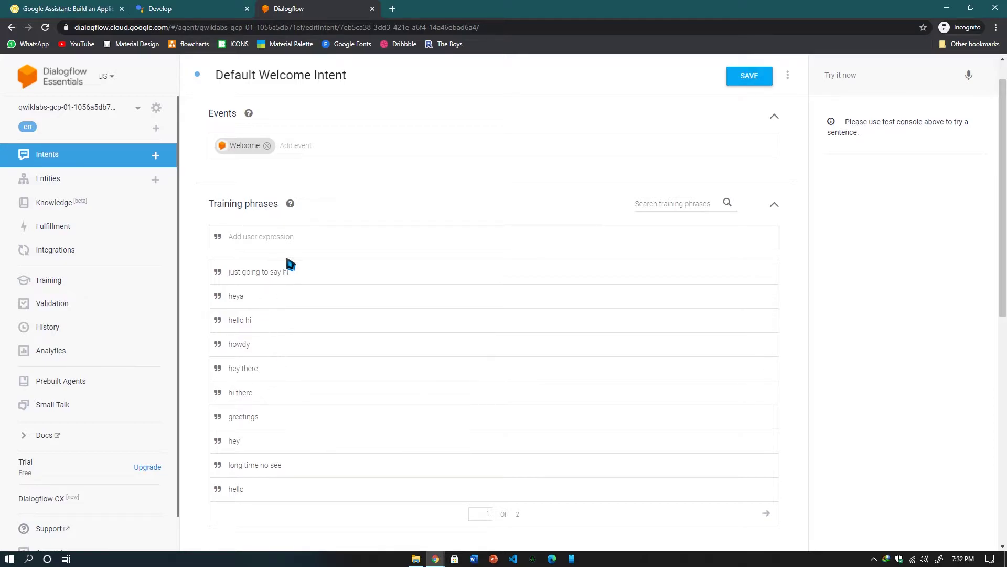
{"action": "left_click", "coordinate": [321, 227]}
{"action": "scroll", "coordinate": [329, 392], "scroll_direction": "down", "scroll_amount": 9}
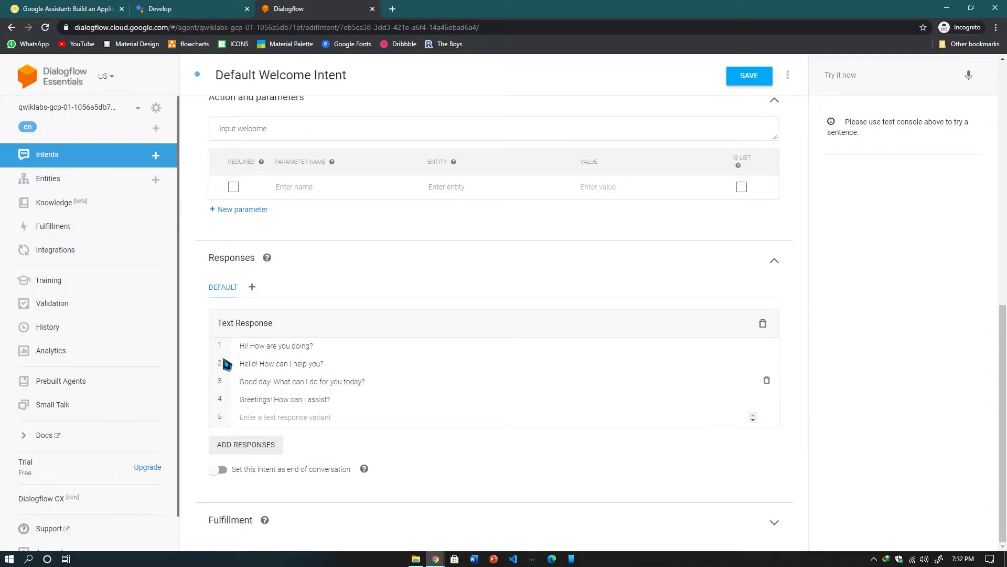
Compare the lab's notes on the Events and Responses sections with the Default Welcome Intent's settings in Dialogflow.
{"action": "left_click", "coordinate": [48, 9]}
{"action": "scroll", "coordinate": [473, 336], "scroll_direction": "down", "scroll_amount": 2}
{"action": "scroll", "coordinate": [473, 336], "scroll_direction": "down", "scroll_amount": 5}
{"action": "scroll", "coordinate": [492, 333], "scroll_direction": "down", "scroll_amount": 1}
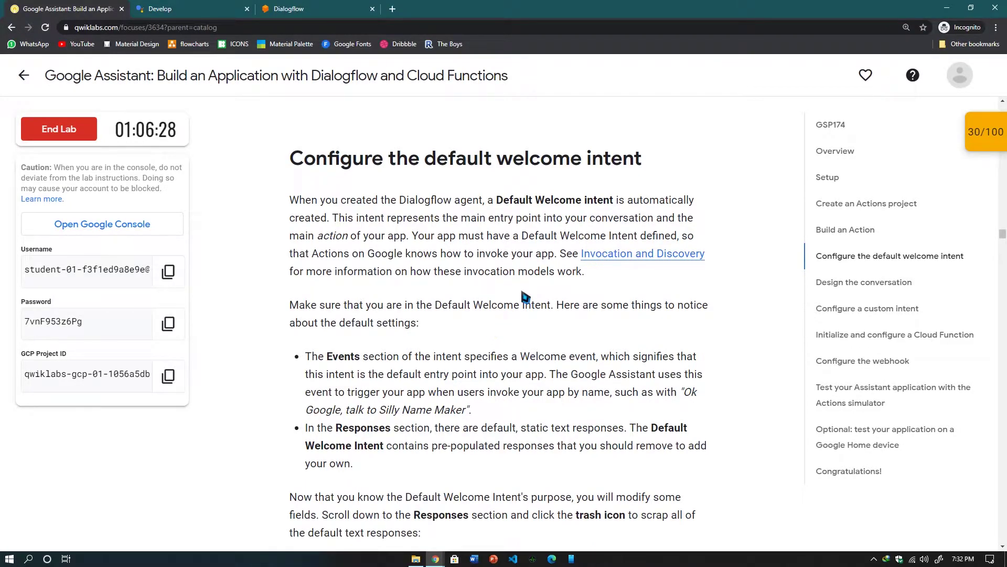
{"action": "scroll", "coordinate": [519, 297], "scroll_direction": "down", "scroll_amount": 1}
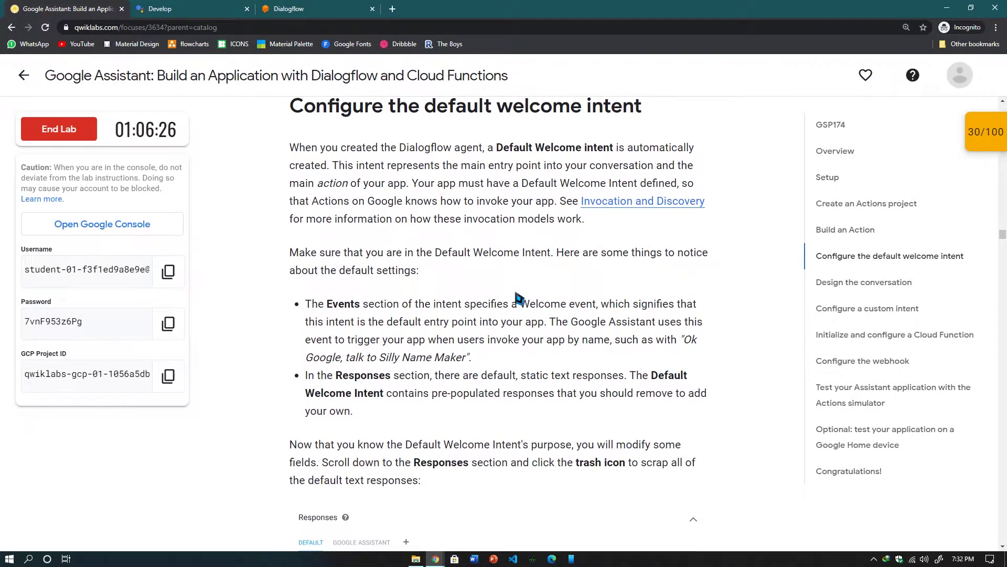
{"action": "scroll", "coordinate": [479, 278], "scroll_direction": "down", "scroll_amount": 2}
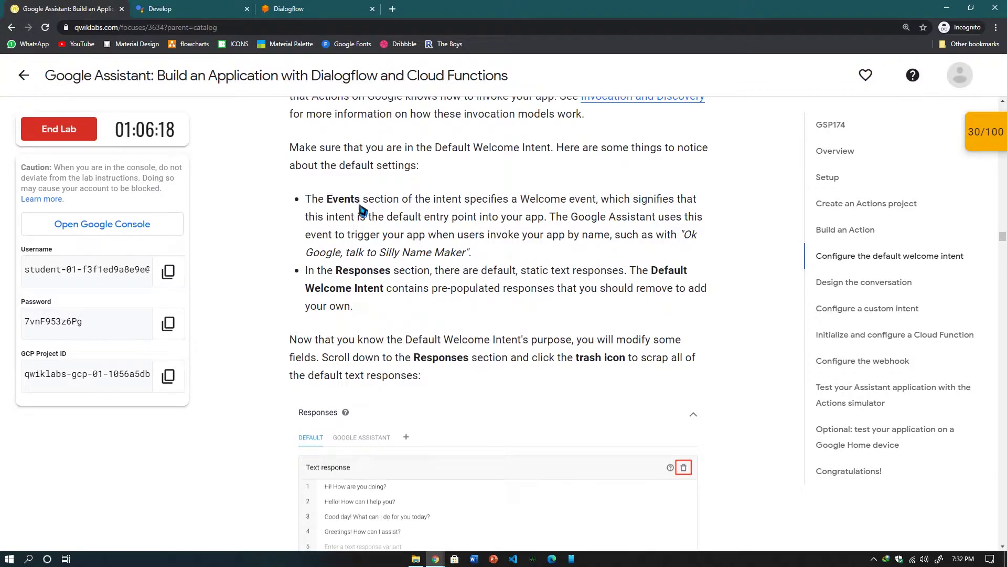
{"action": "left_click", "coordinate": [303, 11]}
{"action": "scroll", "coordinate": [365, 304], "scroll_direction": "up", "scroll_amount": 10}
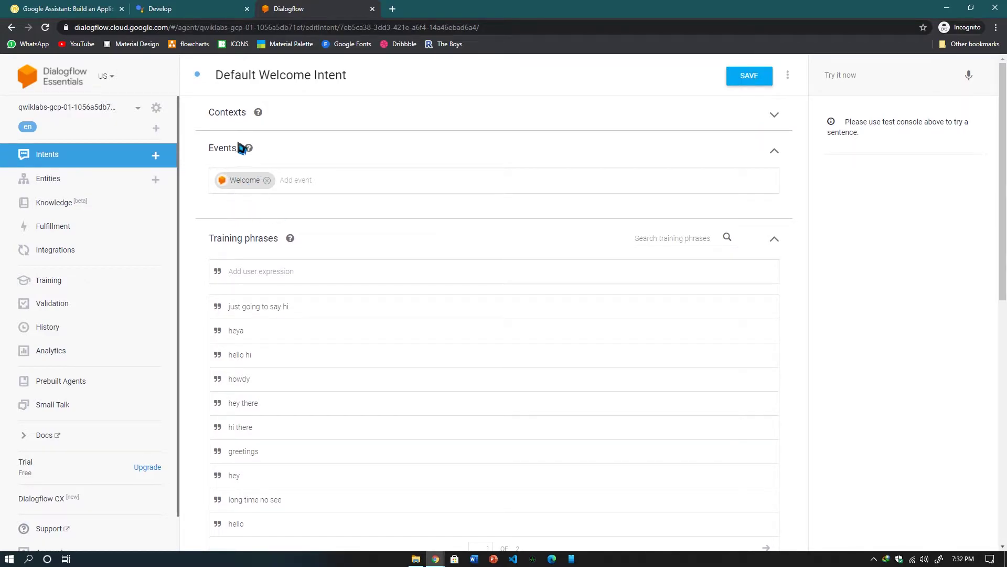
{"action": "scroll", "coordinate": [281, 300], "scroll_direction": "down", "scroll_amount": 5}
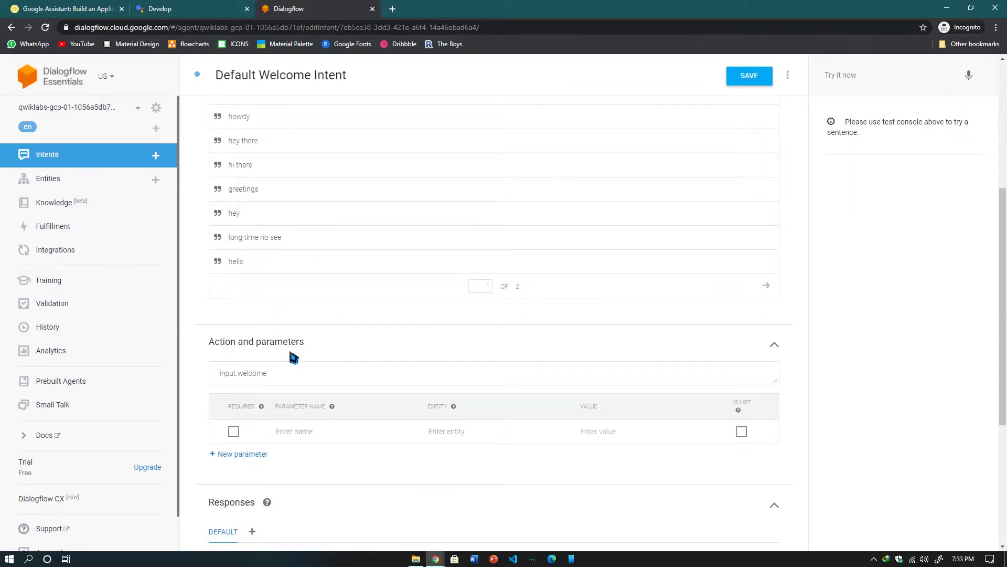
{"action": "scroll", "coordinate": [294, 358], "scroll_direction": "down", "scroll_amount": 5}
{"action": "scroll", "coordinate": [292, 191], "scroll_direction": "up", "scroll_amount": 3}
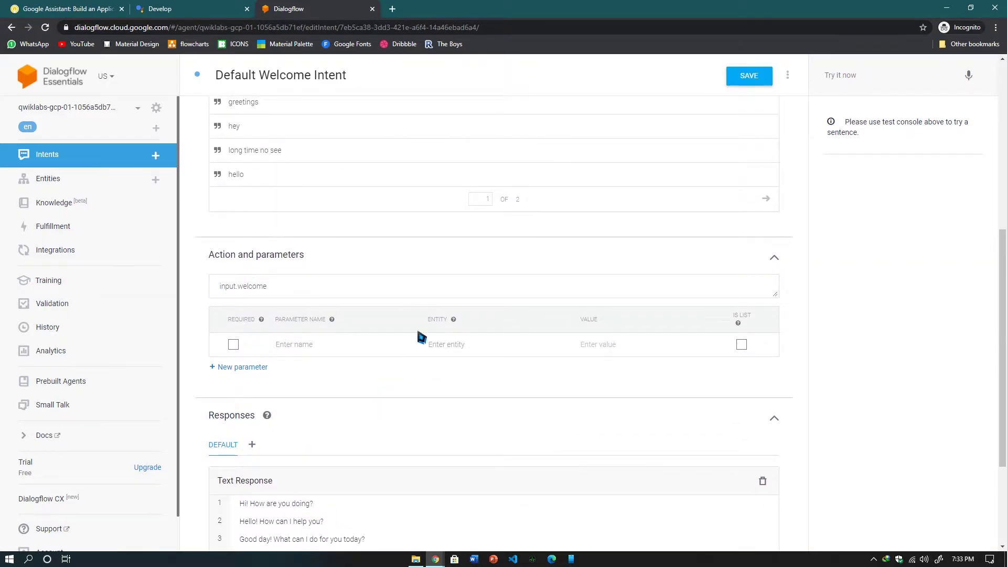
Following the lab's instructions, delete the whole block of default text responses from the Default Welcome Intent in Dialogflow.
{"action": "left_click", "coordinate": [76, 8]}
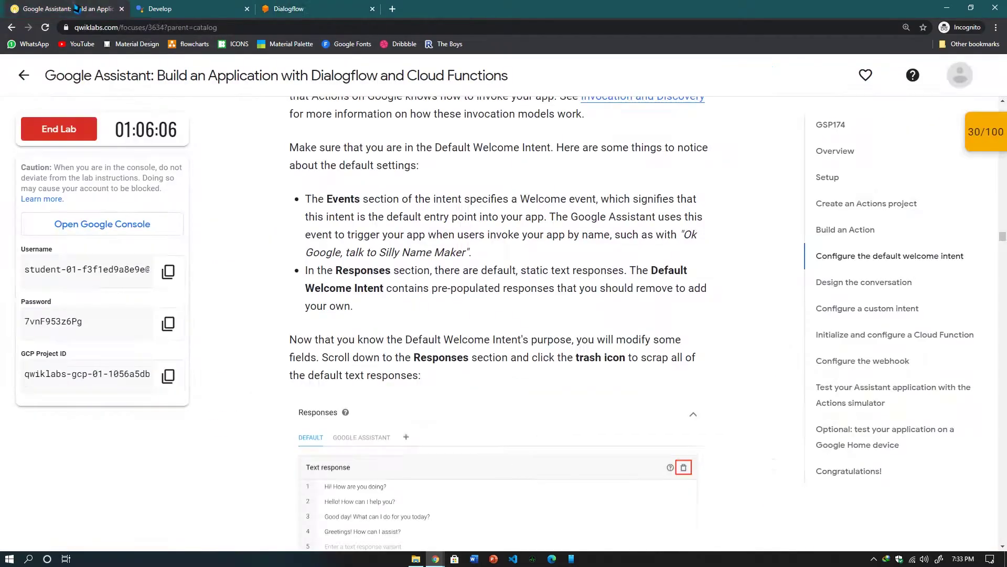
{"action": "scroll", "coordinate": [564, 306], "scroll_direction": "down", "scroll_amount": 3}
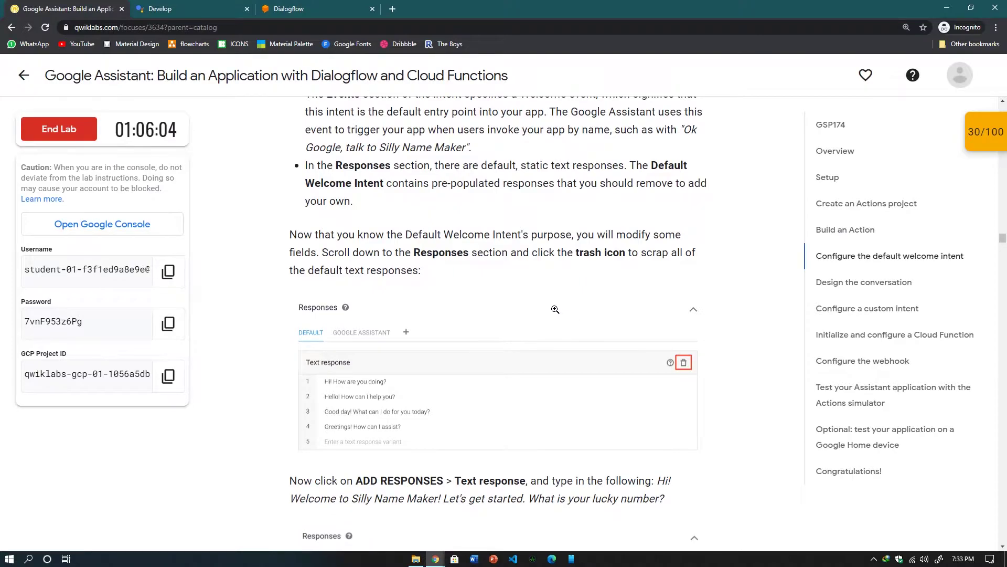
{"action": "scroll", "coordinate": [427, 269], "scroll_direction": "down", "scroll_amount": 2}
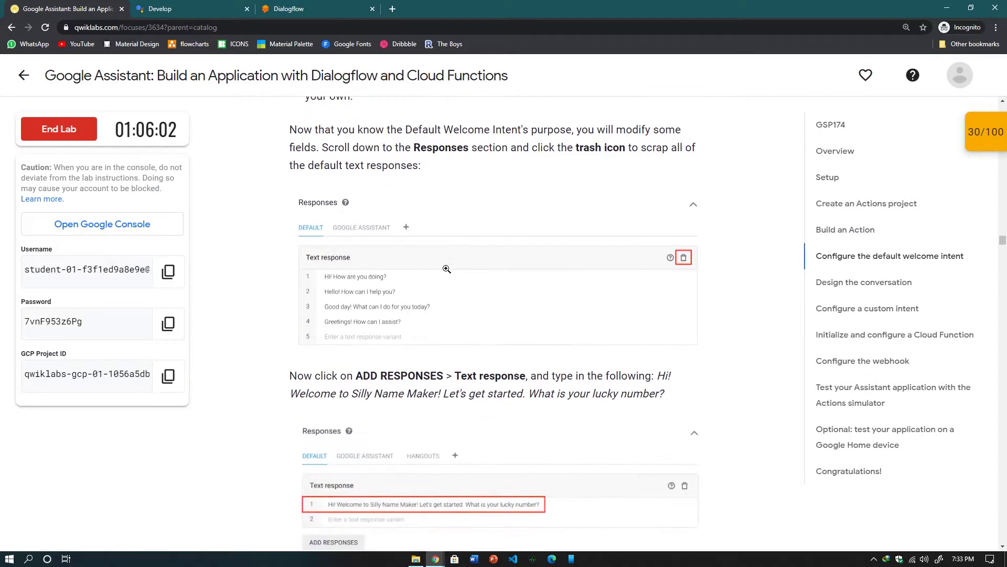
{"action": "scroll", "coordinate": [625, 178], "scroll_direction": "up", "scroll_amount": 3}
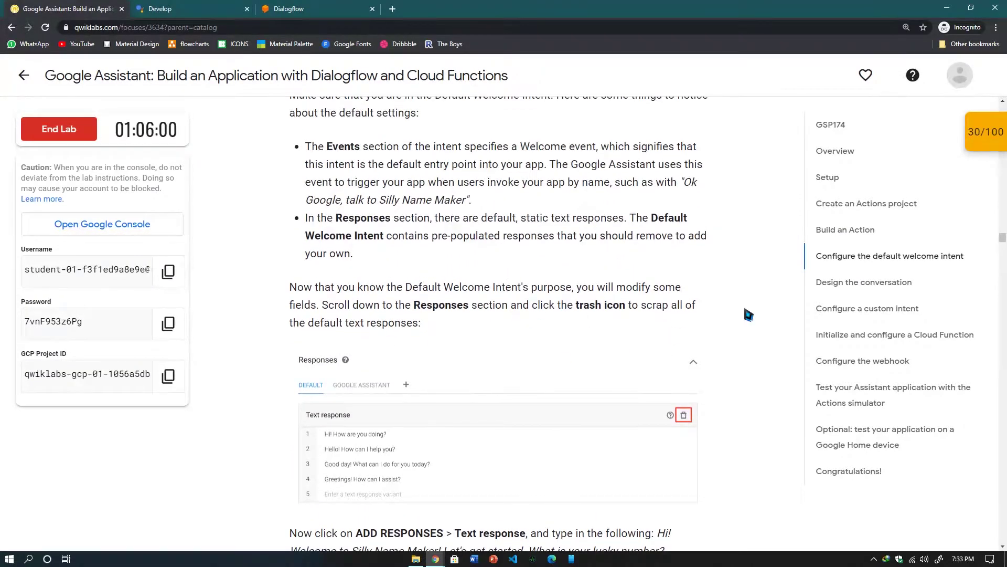
{"action": "left_click", "coordinate": [294, 9]}
{"action": "scroll", "coordinate": [462, 341], "scroll_direction": "down", "scroll_amount": 3}
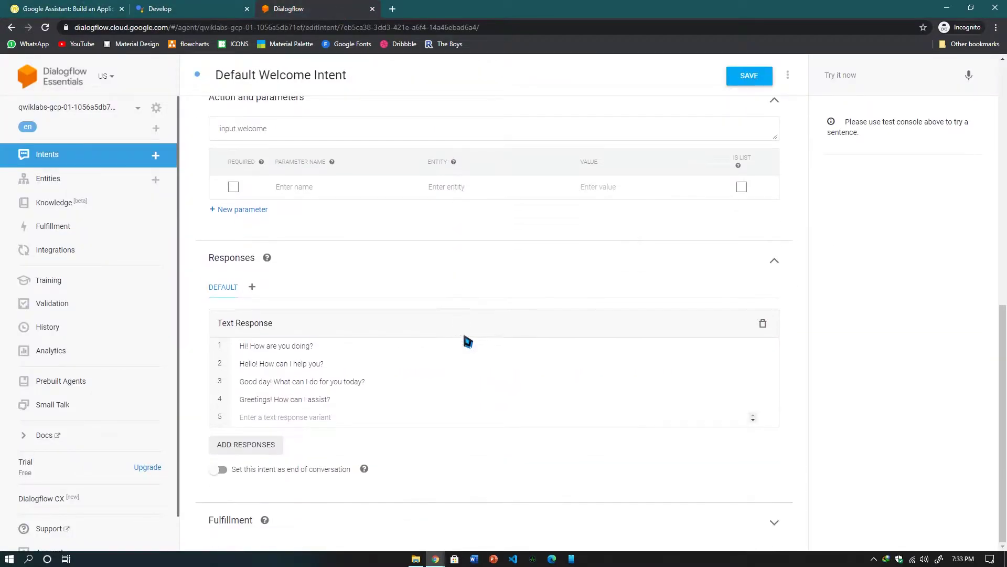
{"action": "left_click", "coordinate": [764, 324]}
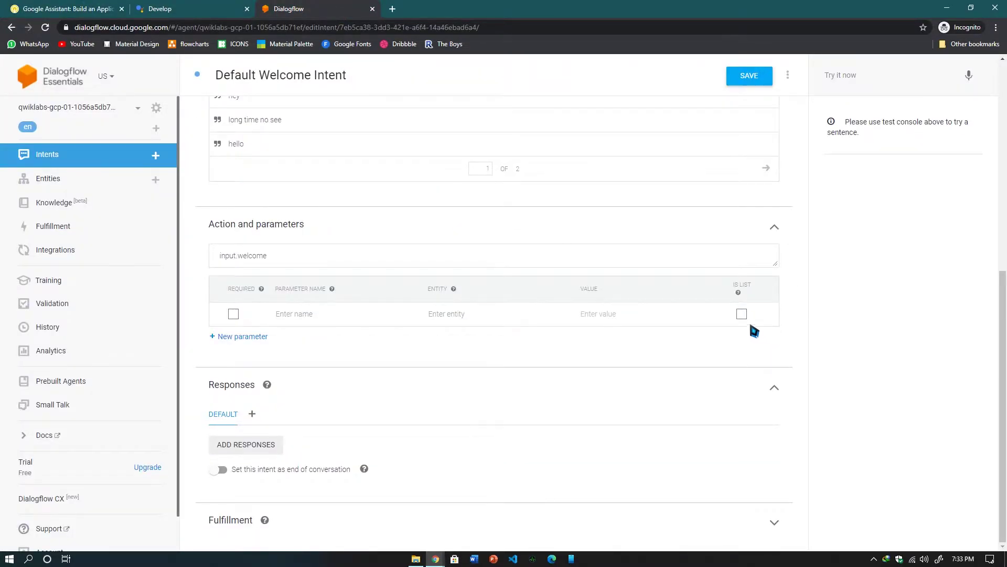
Add a Text Response with the lab's greeting "Hi! Welcome to Silly Name Maker! Let's get started. What is your lucky number?" to the Default Welcome Intent.
{"action": "left_click", "coordinate": [80, 8]}
{"action": "scroll", "coordinate": [571, 311], "scroll_direction": "down", "scroll_amount": 5}
{"action": "scroll", "coordinate": [570, 320], "scroll_direction": "down", "scroll_amount": 2}
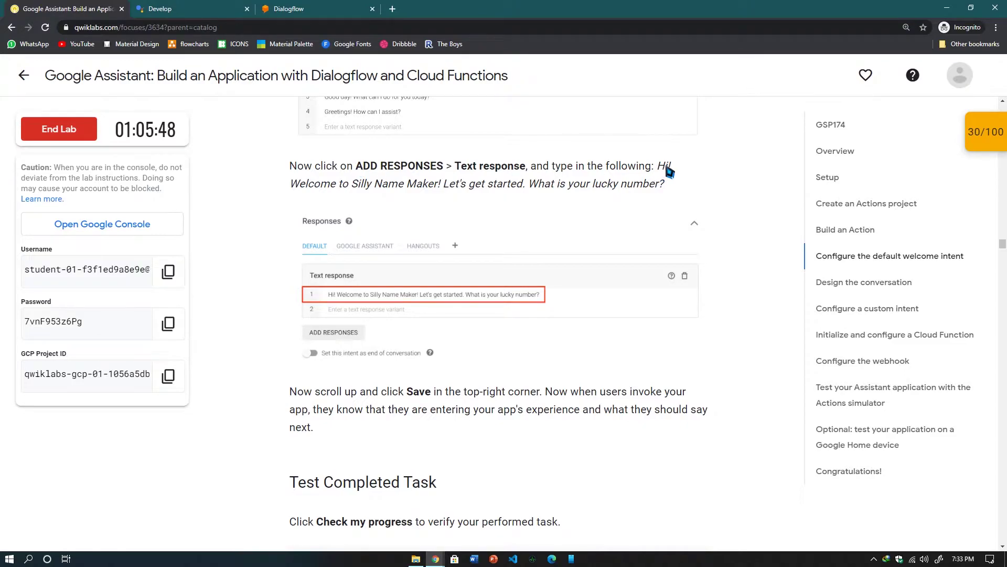
{"action": "left_click_drag", "start_coordinate": [659, 167], "coordinate": [671, 188]}
{"action": "key", "text": "ctrl+c"}
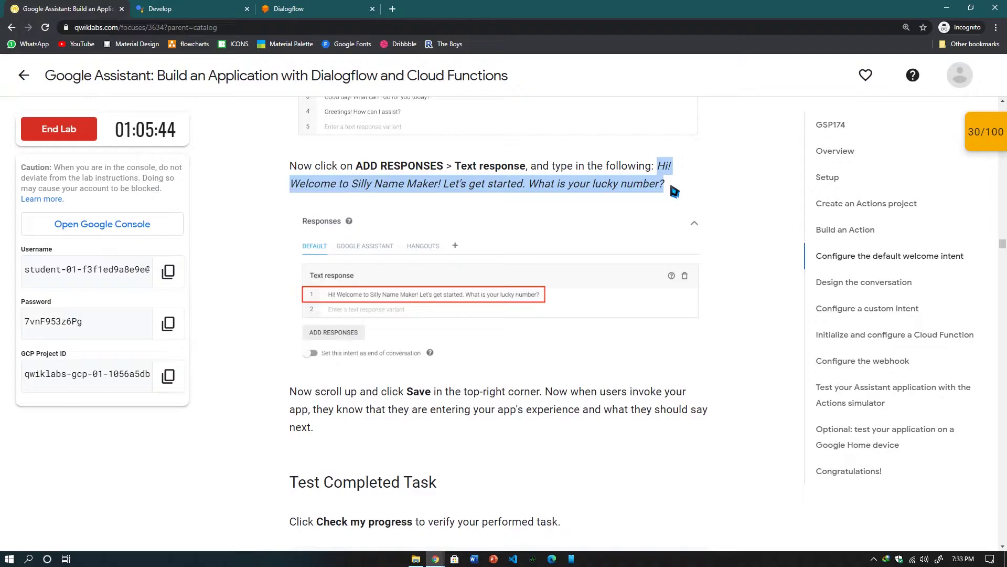
{"action": "left_click", "coordinate": [328, 9]}
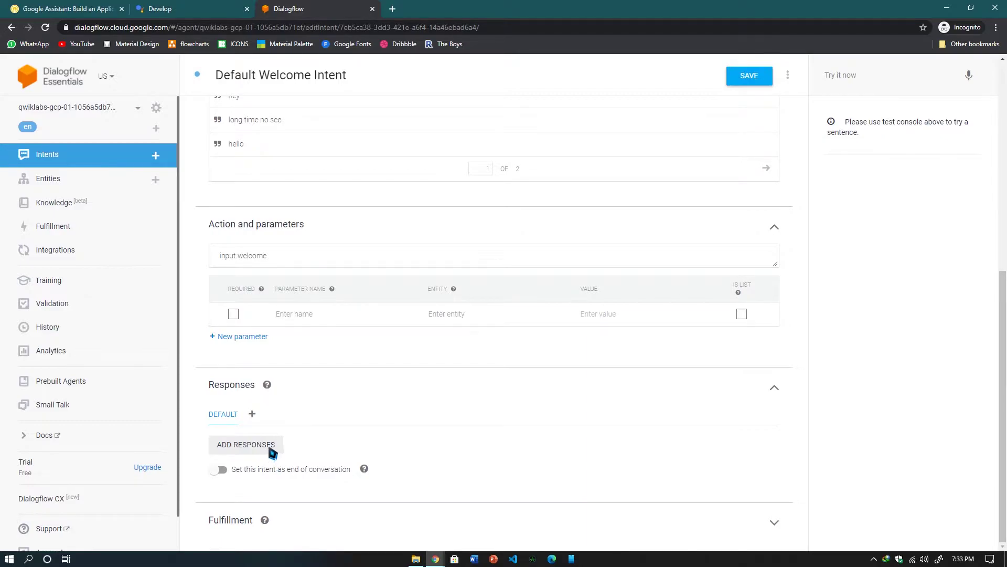
{"action": "left_click", "coordinate": [272, 450]}
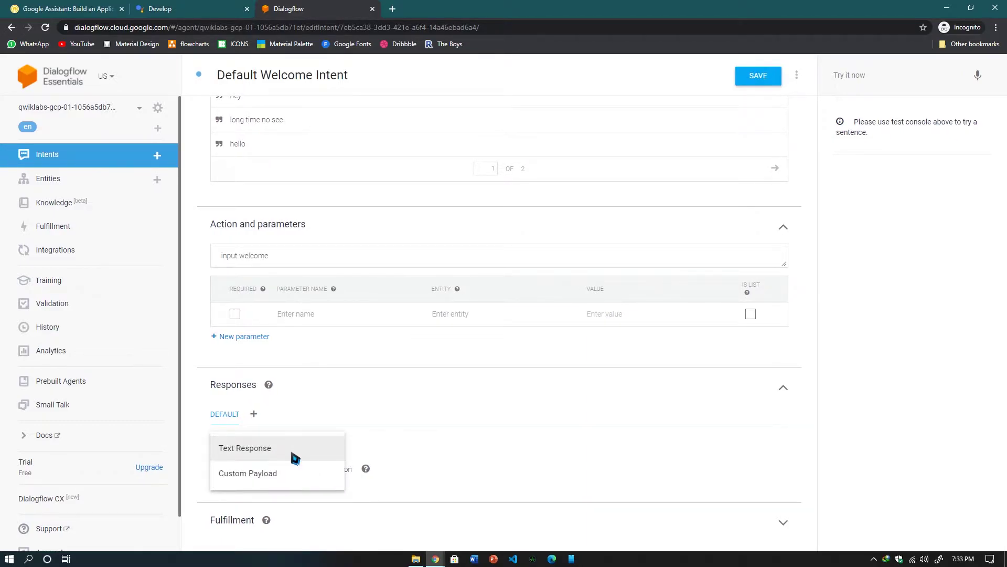
{"action": "left_click", "coordinate": [294, 451]}
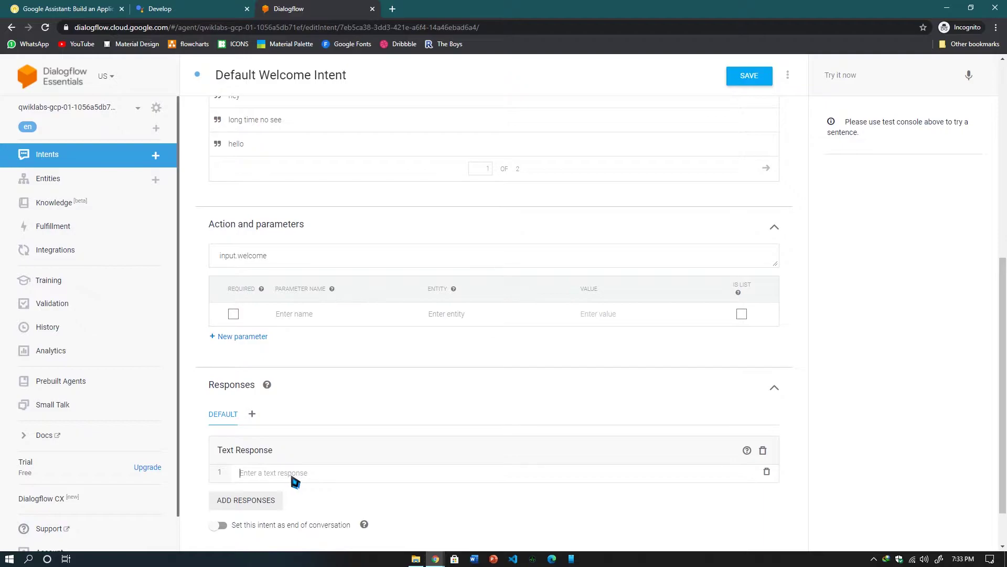
{"action": "key", "text": "ctrl+v"}
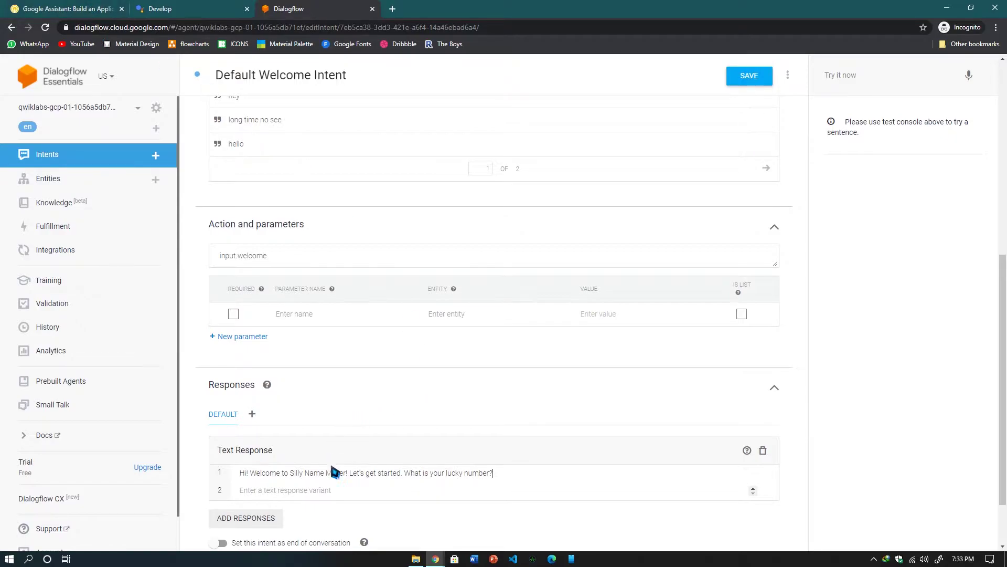
Save the Default Welcome Intent and check the lab progress for the Configure the Default Welcome Intent task.
{"action": "left_click", "coordinate": [81, 8]}
{"action": "scroll", "coordinate": [513, 304], "scroll_direction": "down", "scroll_amount": 5}
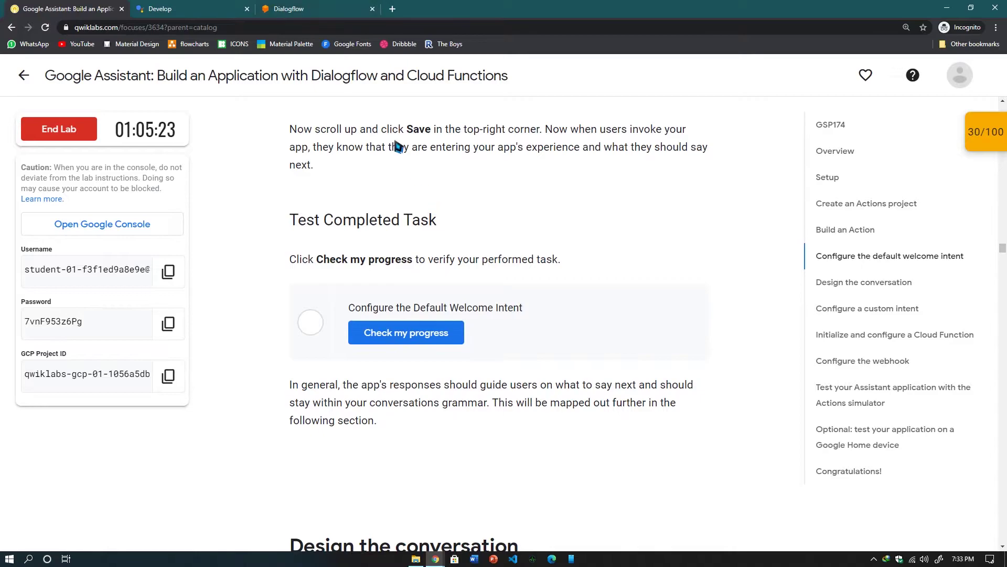
{"action": "left_click", "coordinate": [305, 9]}
{"action": "left_click", "coordinate": [758, 84]}
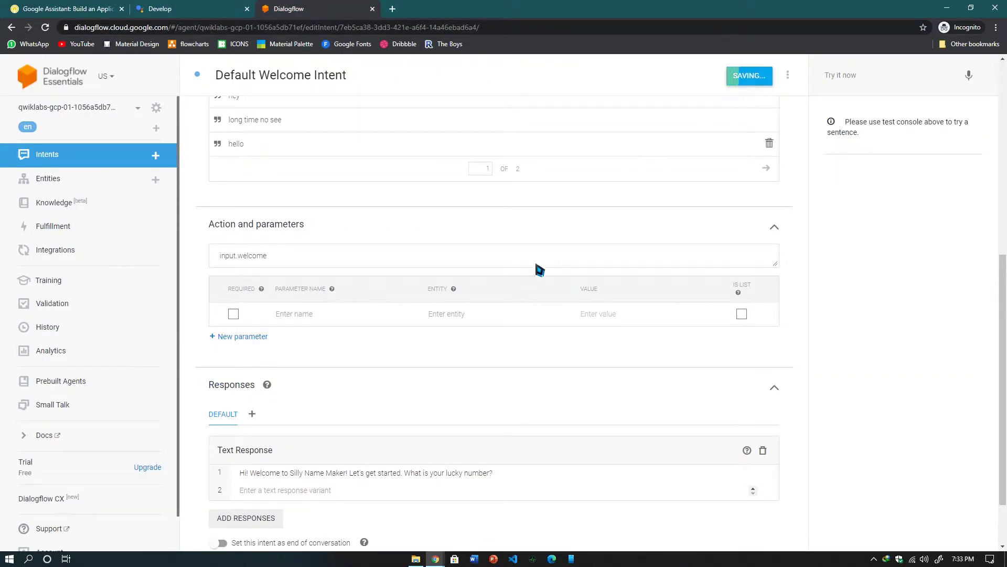
{"action": "left_click", "coordinate": [51, 8]}
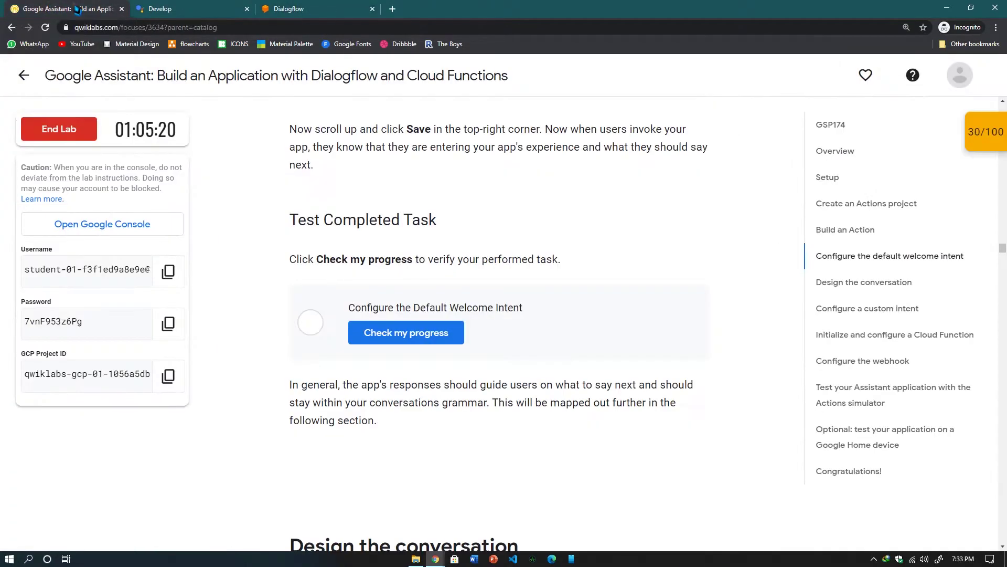
{"action": "scroll", "coordinate": [603, 340], "scroll_direction": "down", "scroll_amount": 1}
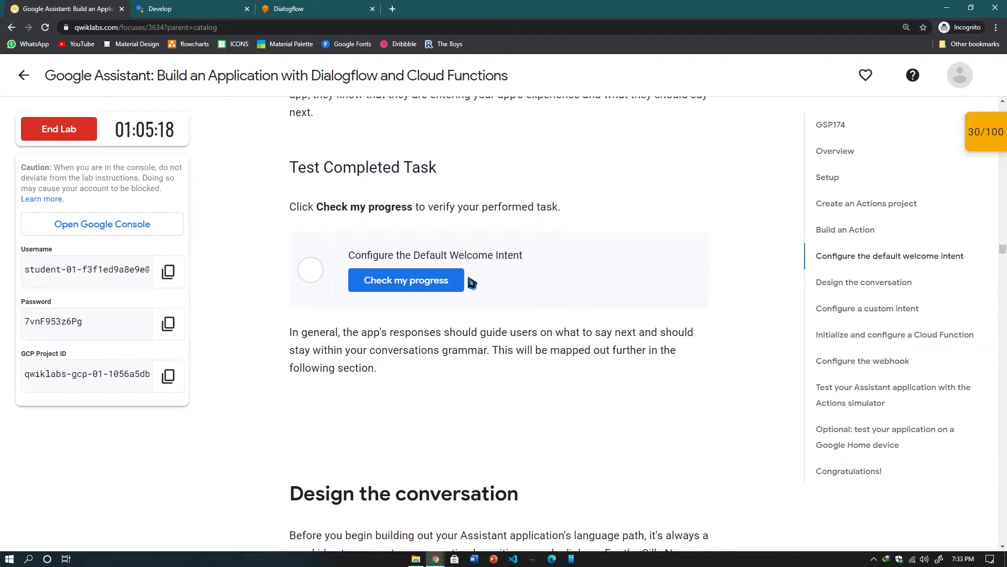
{"action": "left_click", "coordinate": [448, 289]}
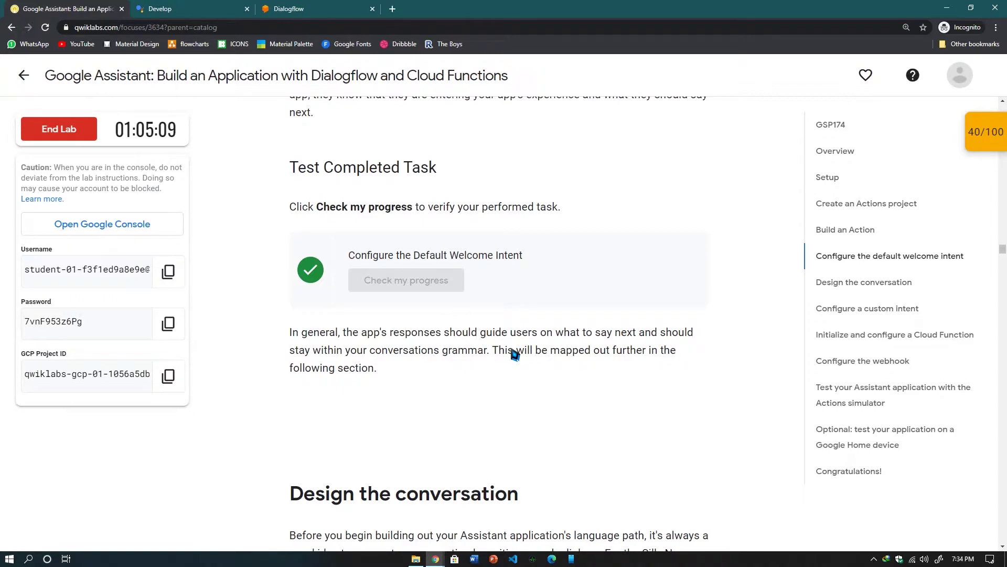
Read the lab's Design the conversation introduction, check the Google Meet call and its chat, and return to the lab page.
{"action": "scroll", "coordinate": [515, 355], "scroll_direction": "down", "scroll_amount": 5}
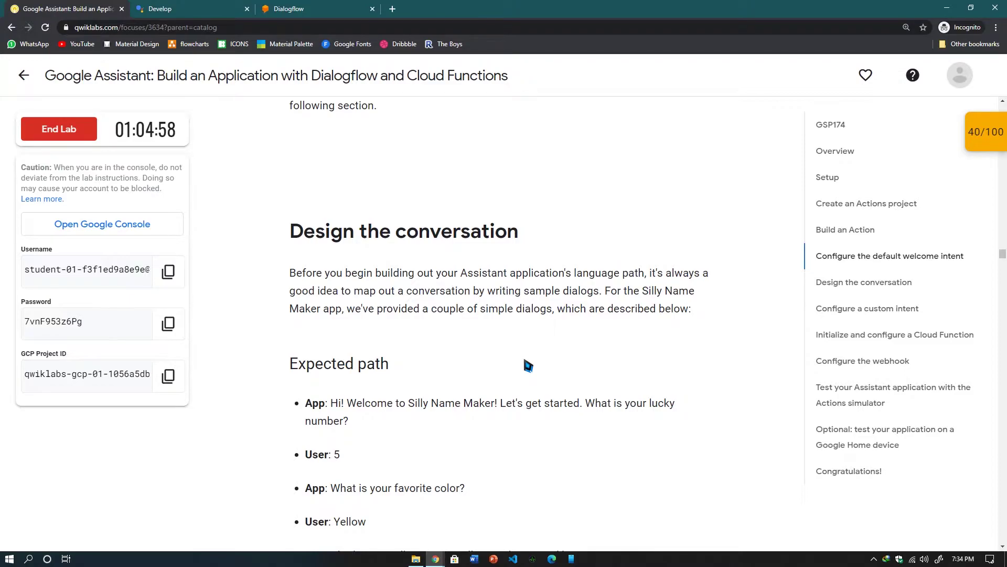
{"action": "scroll", "coordinate": [525, 363], "scroll_direction": "down", "scroll_amount": 4}
{"action": "scroll", "coordinate": [471, 314], "scroll_direction": "up", "scroll_amount": 2}
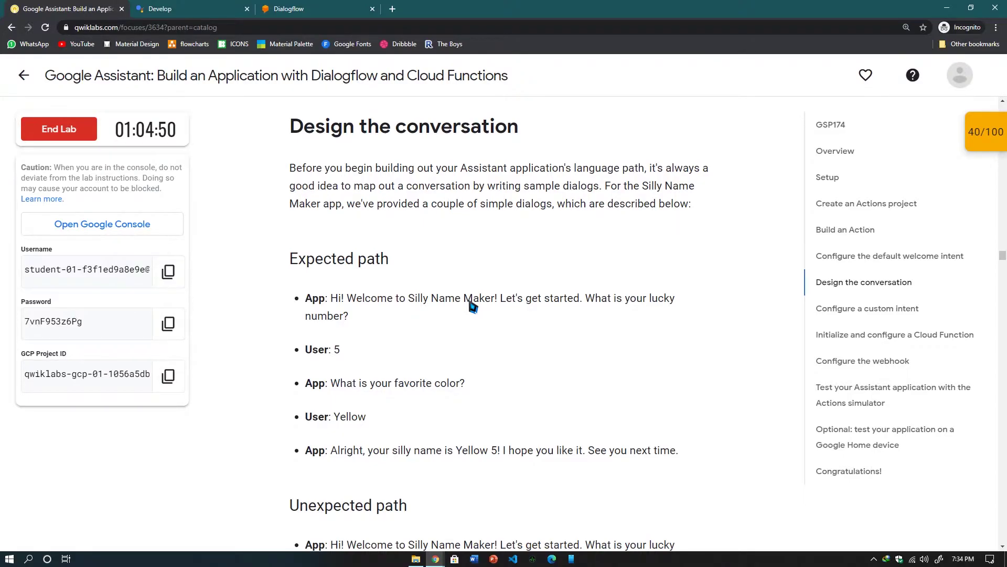
{"action": "key", "text": "alt+Tab"}
{"action": "key", "text": "alt+Tab"}
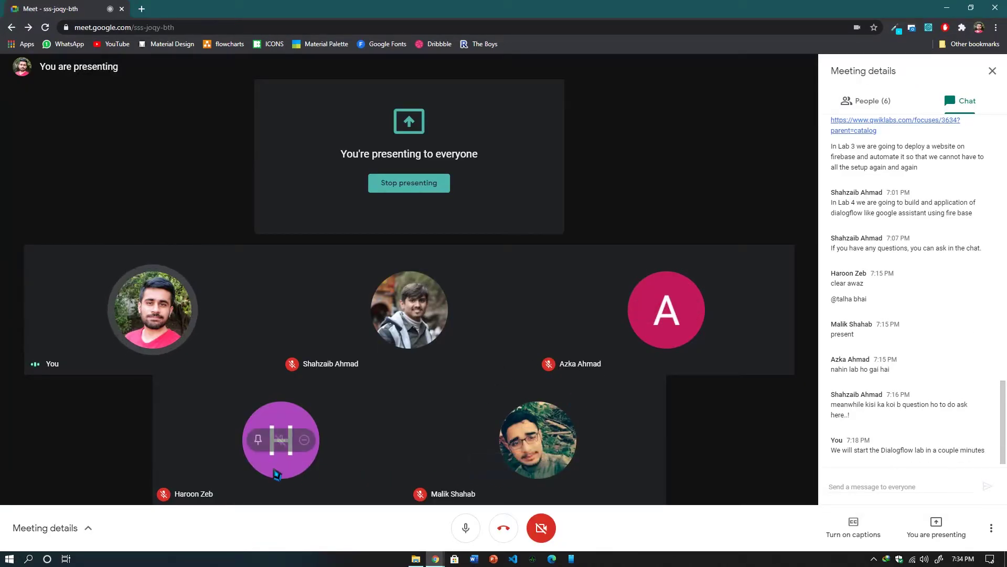
{"action": "key", "text": "alt+Tab"}
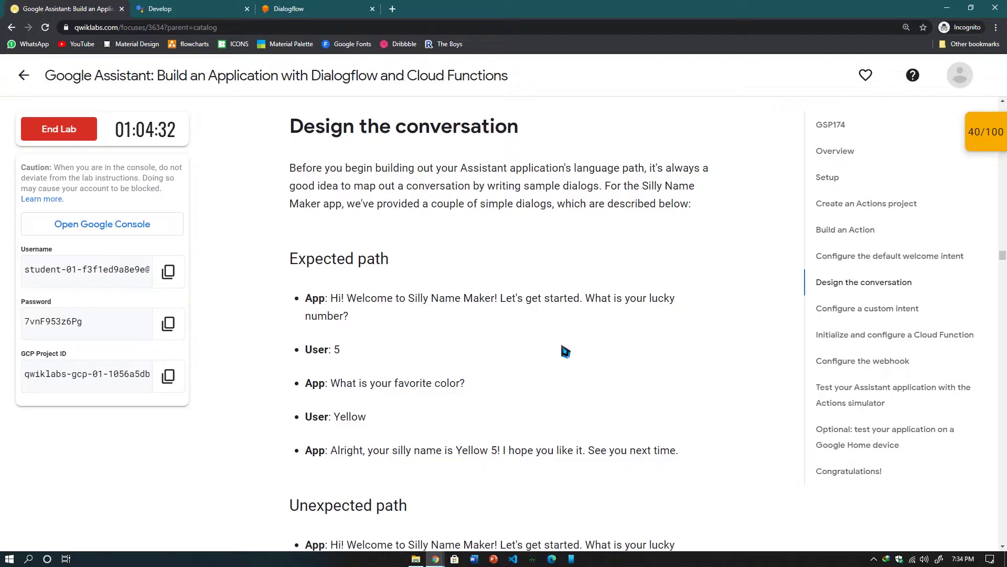
Read through the Expected path sample dialog, highlighting the greeting, the color question, the user's answers and the resulting silly name.
{"action": "scroll", "coordinate": [565, 351], "scroll_direction": "down", "scroll_amount": 1}
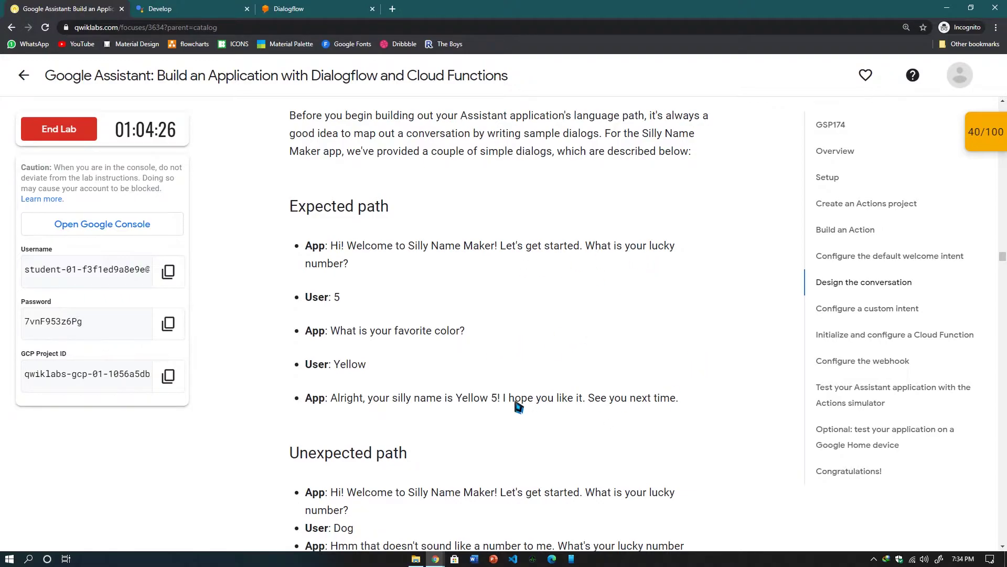
{"action": "scroll", "coordinate": [518, 407], "scroll_direction": "down", "scroll_amount": 2}
{"action": "left_click_drag", "start_coordinate": [339, 141], "coordinate": [386, 166]}
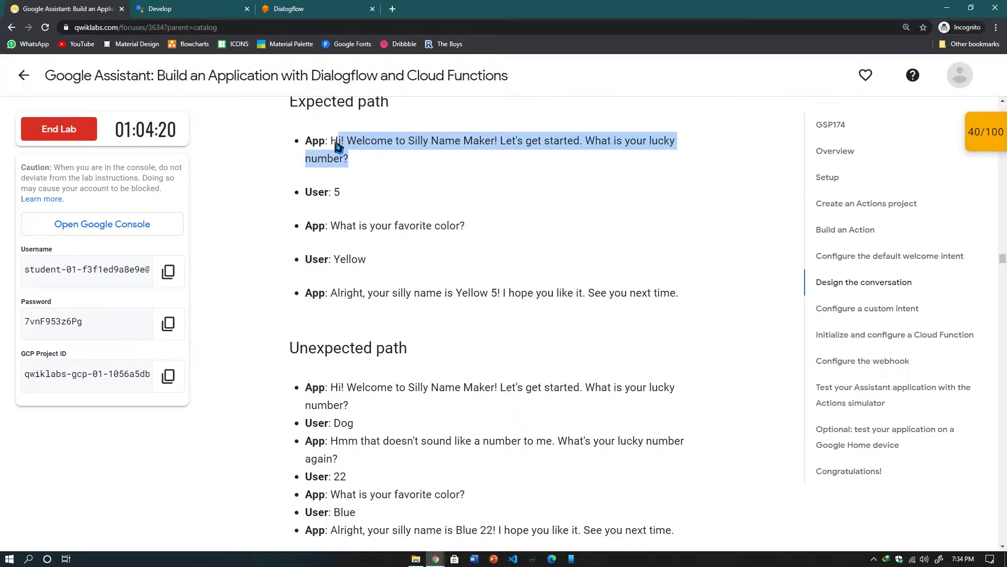
{"action": "left_click_drag", "start_coordinate": [331, 142], "coordinate": [357, 162]}
{"action": "left_click", "coordinate": [345, 201]}
{"action": "left_click_drag", "start_coordinate": [331, 226], "coordinate": [464, 226]}
{"action": "left_click_drag", "start_coordinate": [345, 260], "coordinate": [388, 258]}
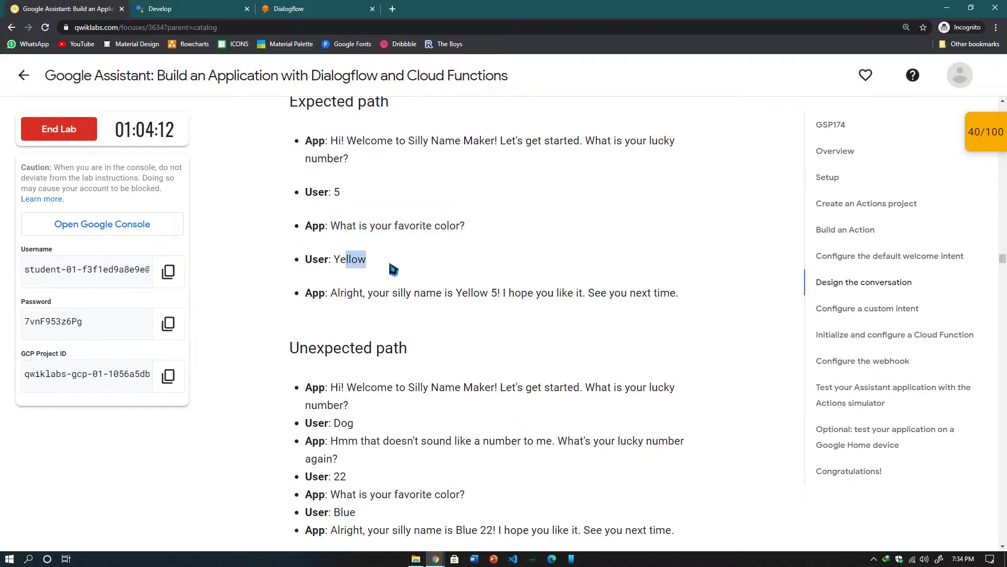
{"action": "left_click_drag", "start_coordinate": [326, 294], "coordinate": [461, 297]}
{"action": "left_click_drag", "start_coordinate": [461, 297], "coordinate": [505, 304]}
{"action": "scroll", "coordinate": [492, 301], "scroll_direction": "down", "scroll_amount": 3}
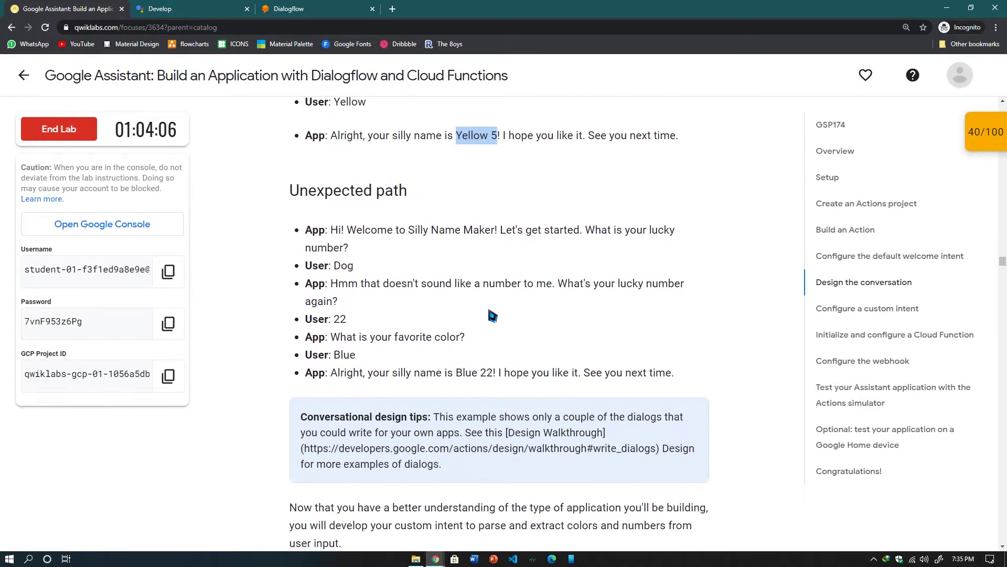
Read the Unexpected path sample dialog, highlighting the user's non-numeric answer "Dog", and the design tips below it.
{"action": "scroll", "coordinate": [451, 291], "scroll_direction": "down", "scroll_amount": 2}
{"action": "scroll", "coordinate": [446, 278], "scroll_direction": "up", "scroll_amount": 1}
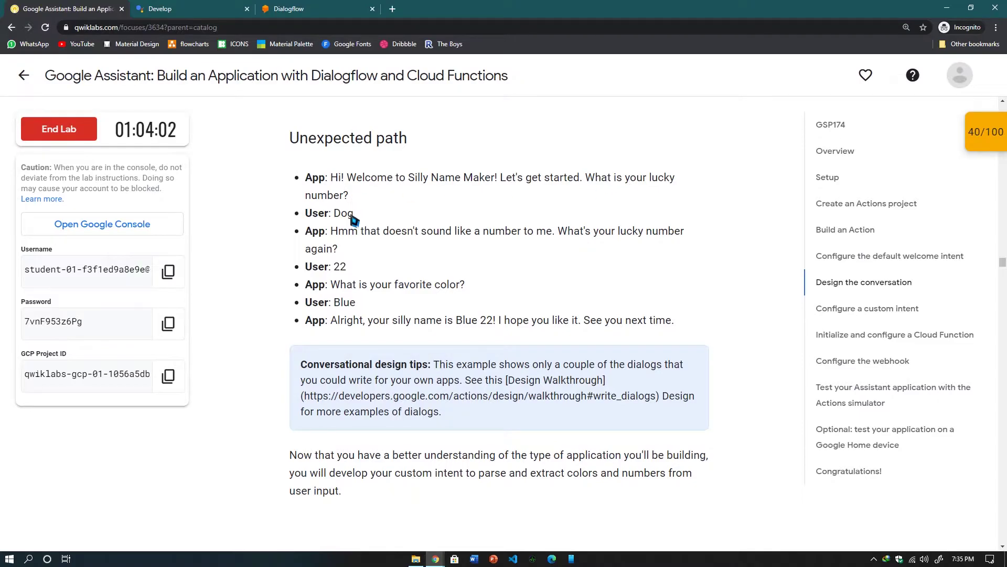
{"action": "left_click_drag", "start_coordinate": [335, 215], "coordinate": [369, 223]}
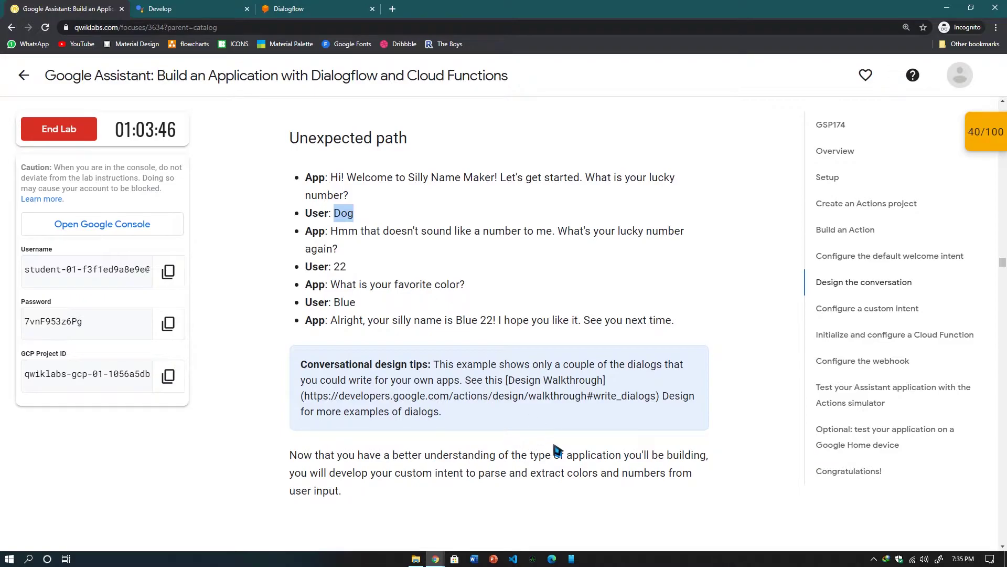
{"action": "scroll", "coordinate": [539, 427], "scroll_direction": "down", "scroll_amount": 2}
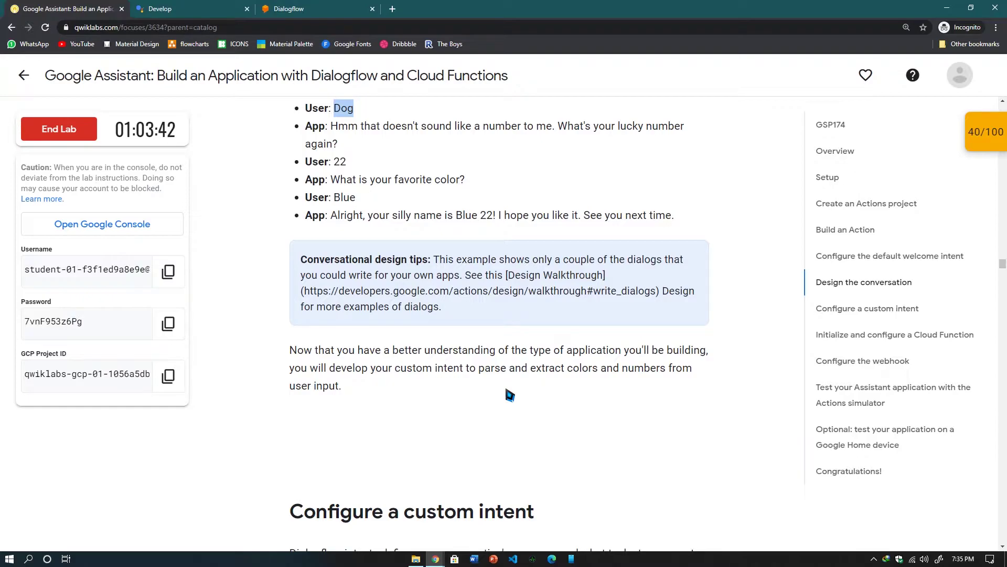
Read the lab's Configure a custom intent section up to the instruction for creating the make_name intent.
{"action": "scroll", "coordinate": [509, 394], "scroll_direction": "down", "scroll_amount": 5}
{"action": "scroll", "coordinate": [506, 394], "scroll_direction": "down", "scroll_amount": 3}
{"action": "scroll", "coordinate": [499, 400], "scroll_direction": "up", "scroll_amount": 1}
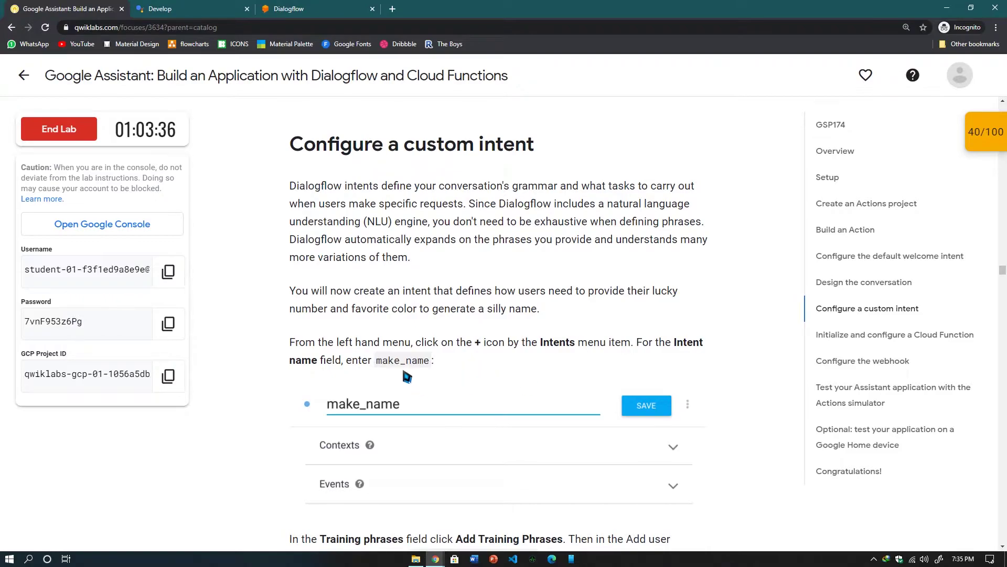
Create a new Dialogflow intent and name it make_name, as given in the lab instructions.
{"action": "left_click_drag", "start_coordinate": [377, 361], "coordinate": [432, 366]}
{"action": "left_click", "coordinate": [305, 14]}
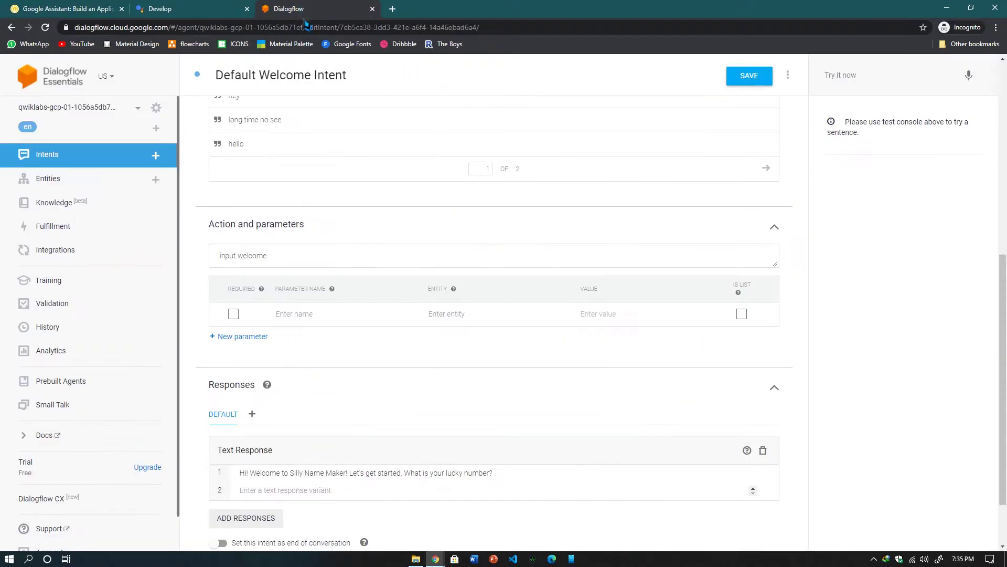
{"action": "left_click", "coordinate": [160, 157]}
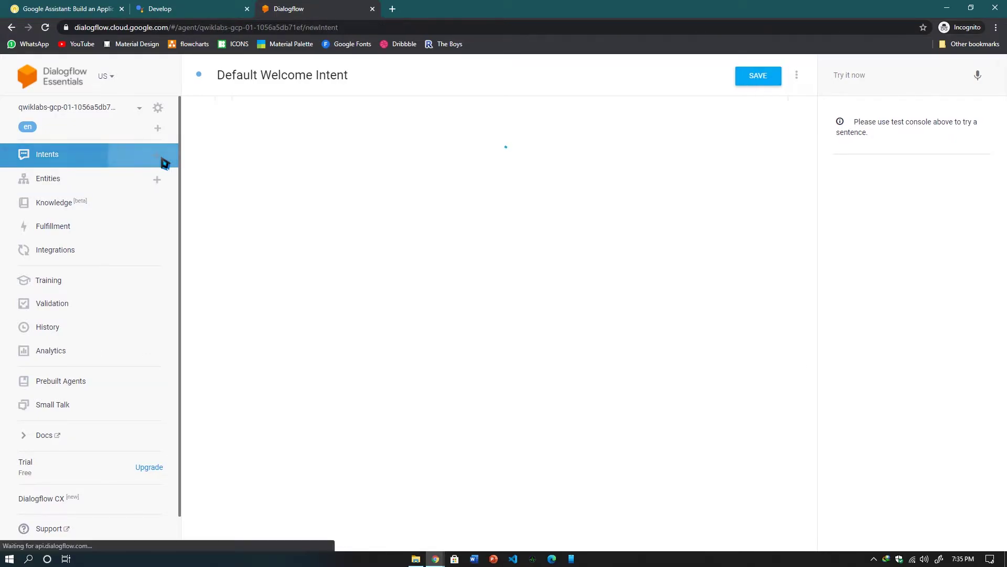
{"action": "left_click", "coordinate": [277, 77]}
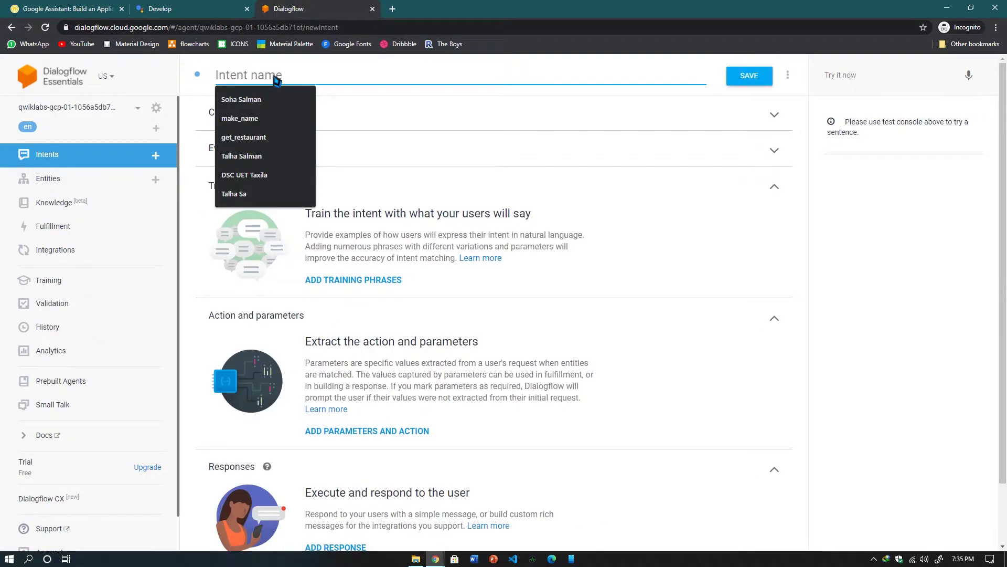
{"action": "type", "text": "make_"}
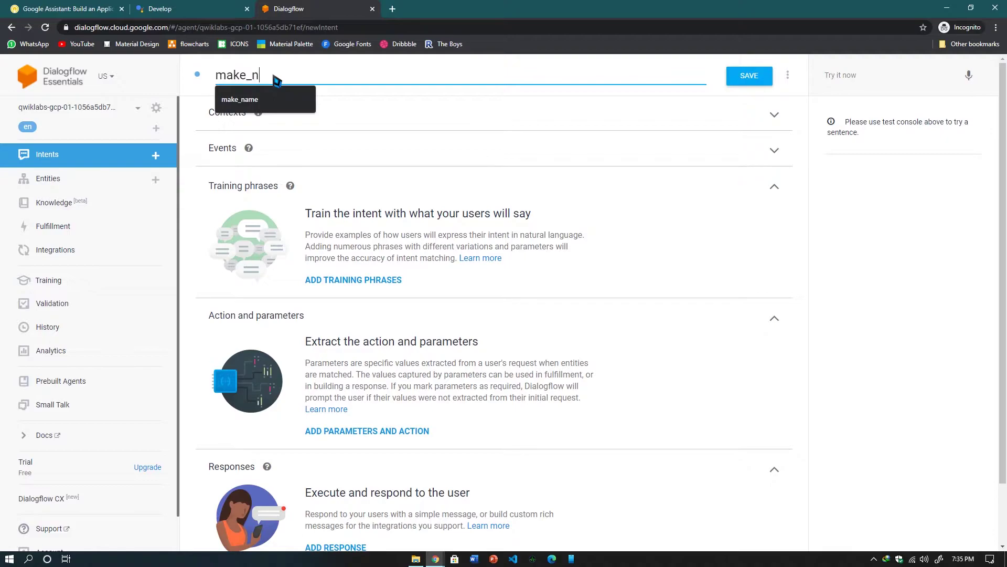
{"action": "type", "text": "name"}
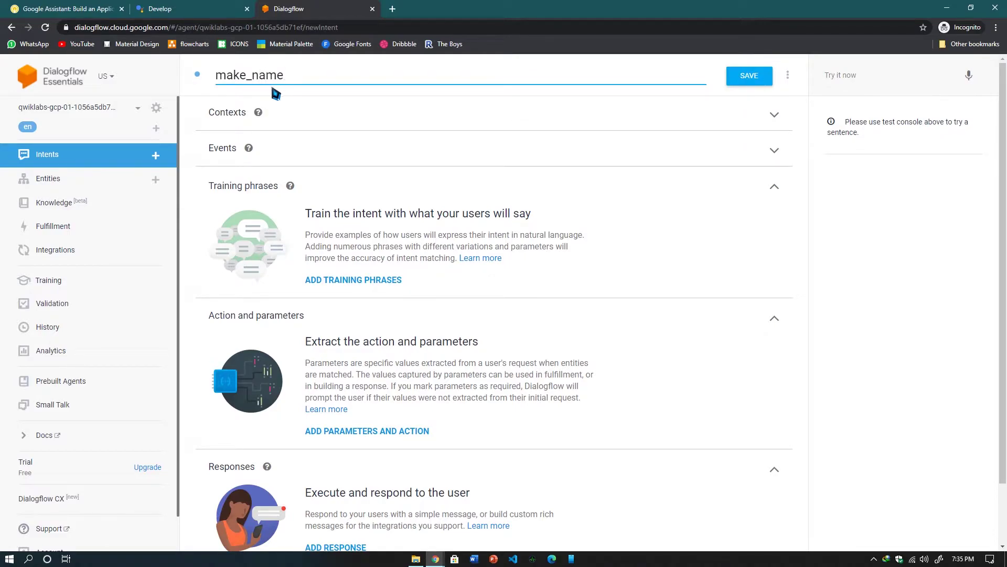
{"action": "key", "text": "ctrl+1"}
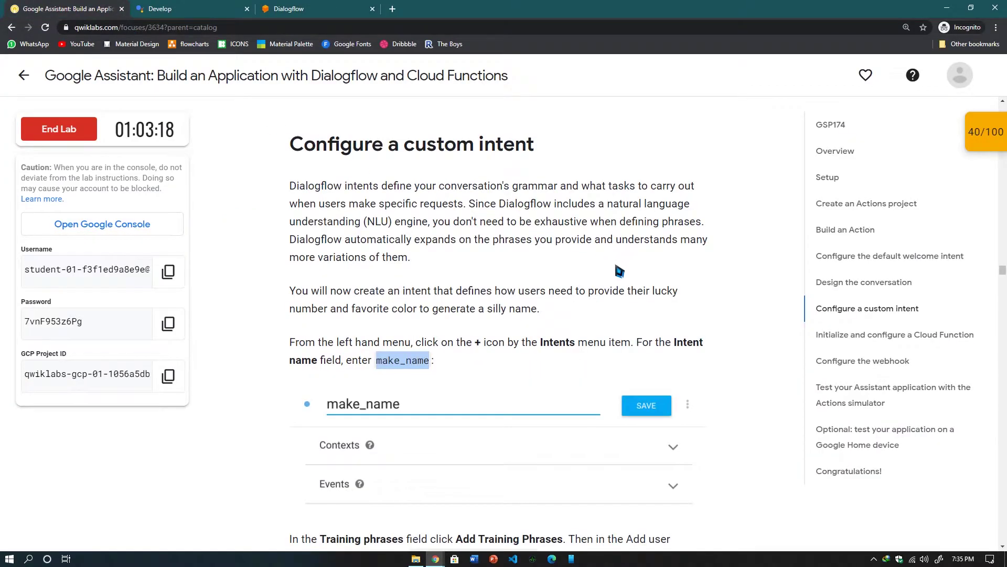
{"action": "scroll", "coordinate": [620, 270], "scroll_direction": "down", "scroll_amount": 6}
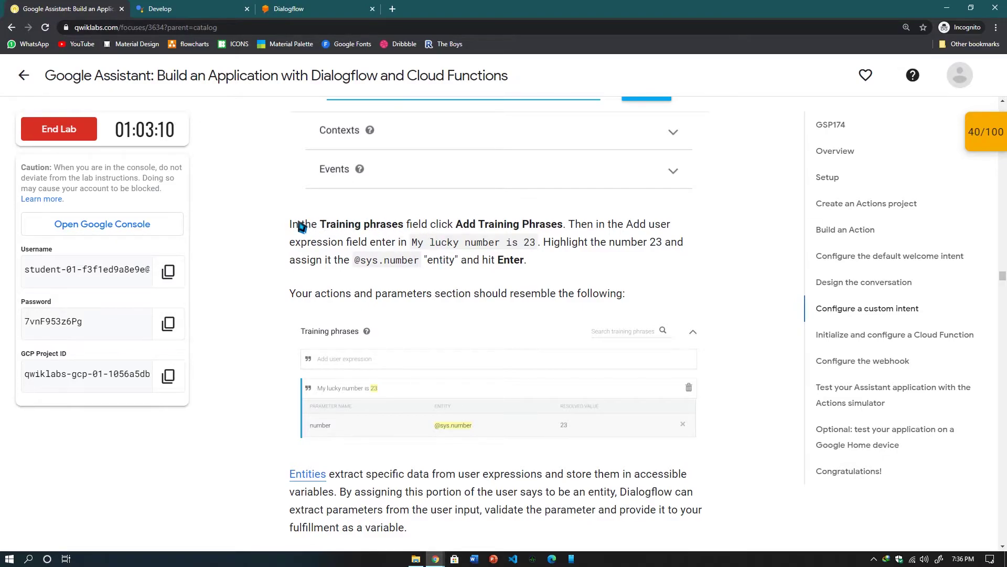
{"action": "left_click_drag", "start_coordinate": [297, 225], "coordinate": [613, 247]}
{"action": "left_click", "coordinate": [630, 244]}
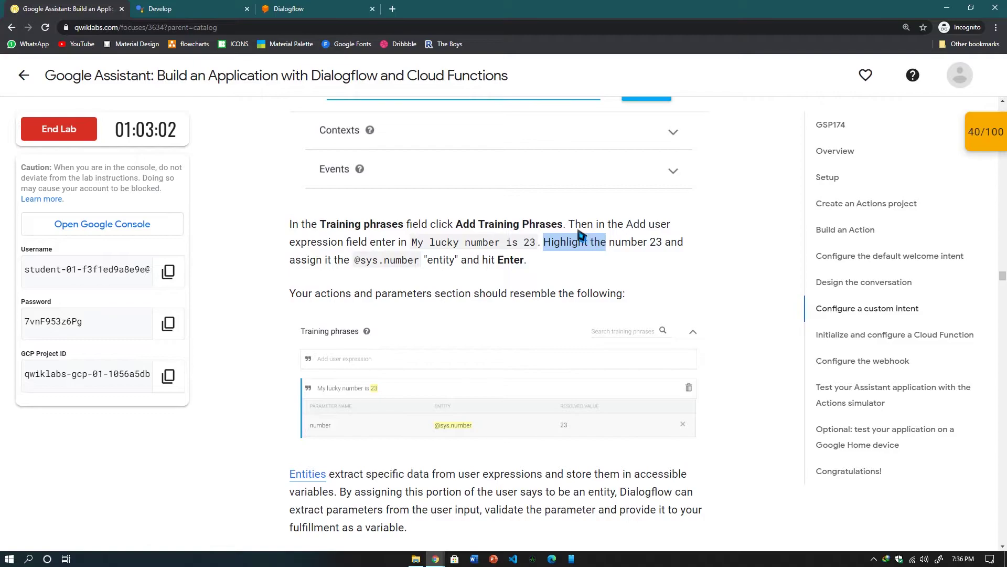
{"action": "left_click_drag", "start_coordinate": [290, 225], "coordinate": [532, 233]}
{"action": "scroll", "coordinate": [587, 252], "scroll_direction": "up", "scroll_amount": 3}
{"action": "scroll", "coordinate": [587, 253], "scroll_direction": "down", "scroll_amount": 3}
{"action": "left_click", "coordinate": [588, 254]}
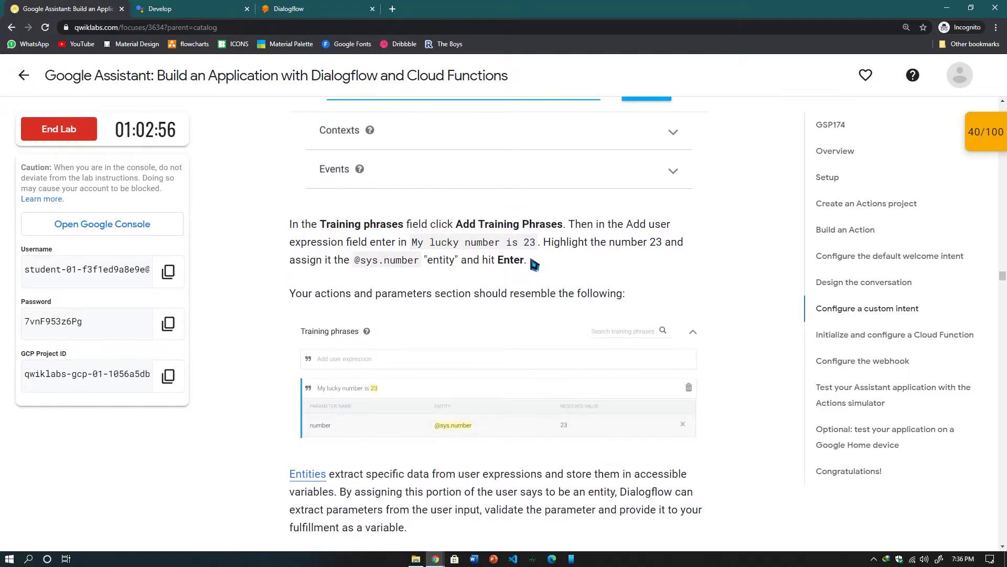
Add the lab's training phrase "My lucky number is 23" to the make_name intent and check it against the lab's example.
{"action": "left_click", "coordinate": [312, 12]}
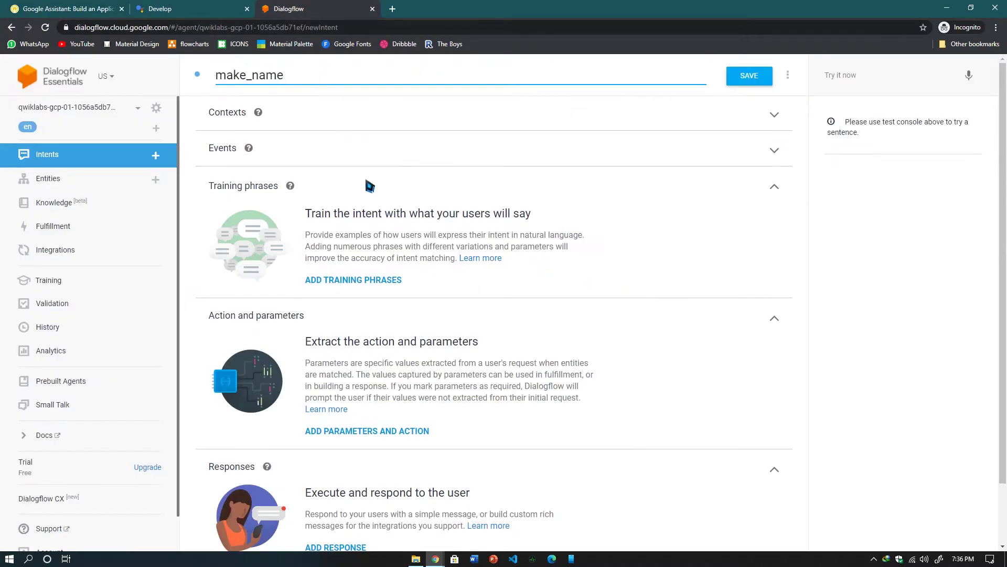
{"action": "scroll", "coordinate": [388, 277], "scroll_direction": "down", "scroll_amount": 1}
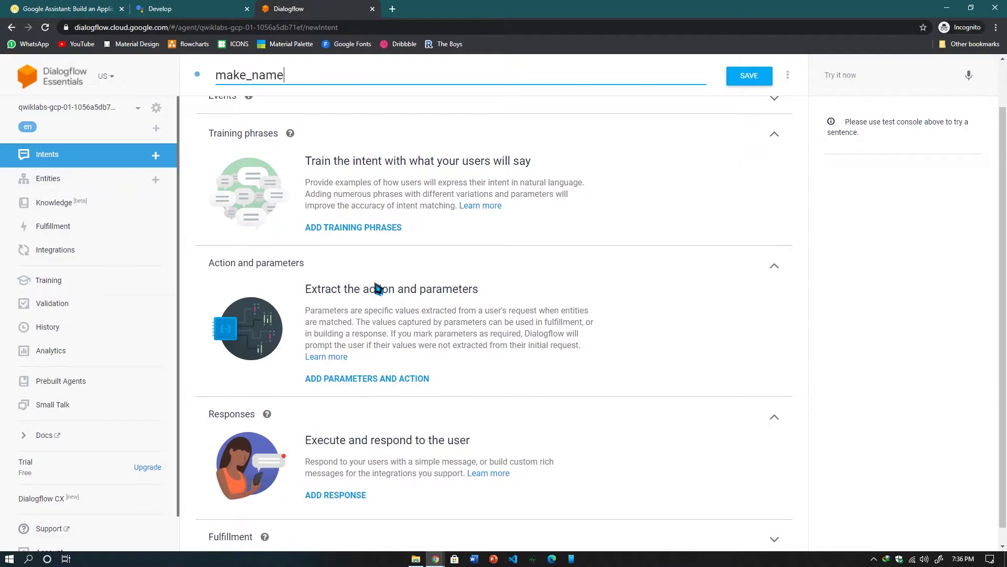
{"action": "left_click", "coordinate": [379, 234]}
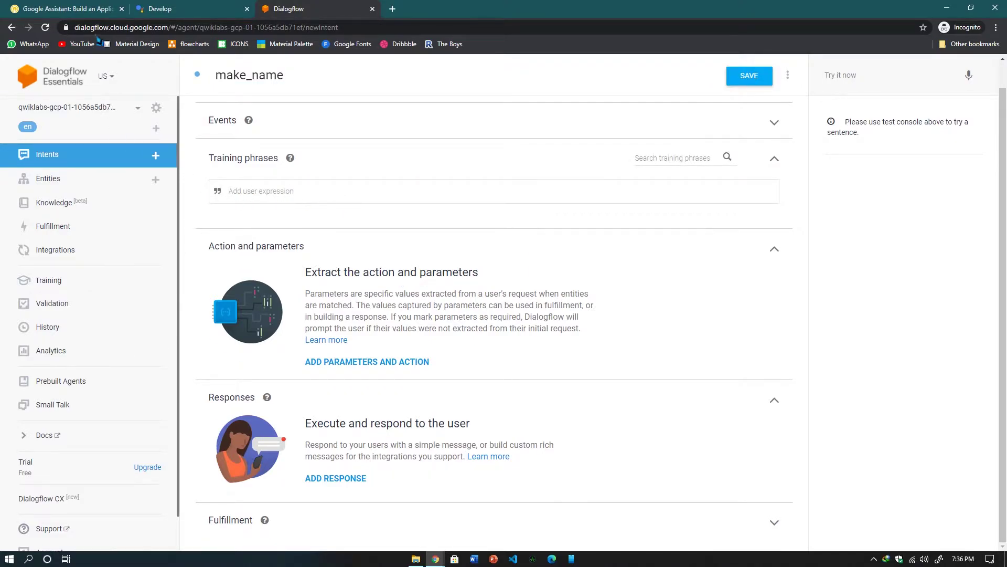
{"action": "left_click", "coordinate": [96, 9]}
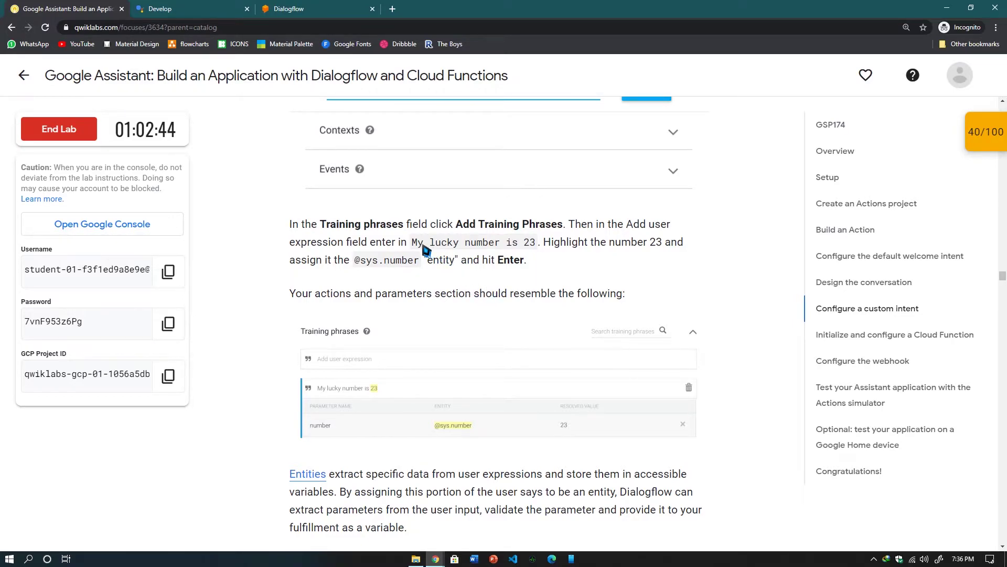
{"action": "left_click_drag", "start_coordinate": [419, 243], "coordinate": [521, 254]}
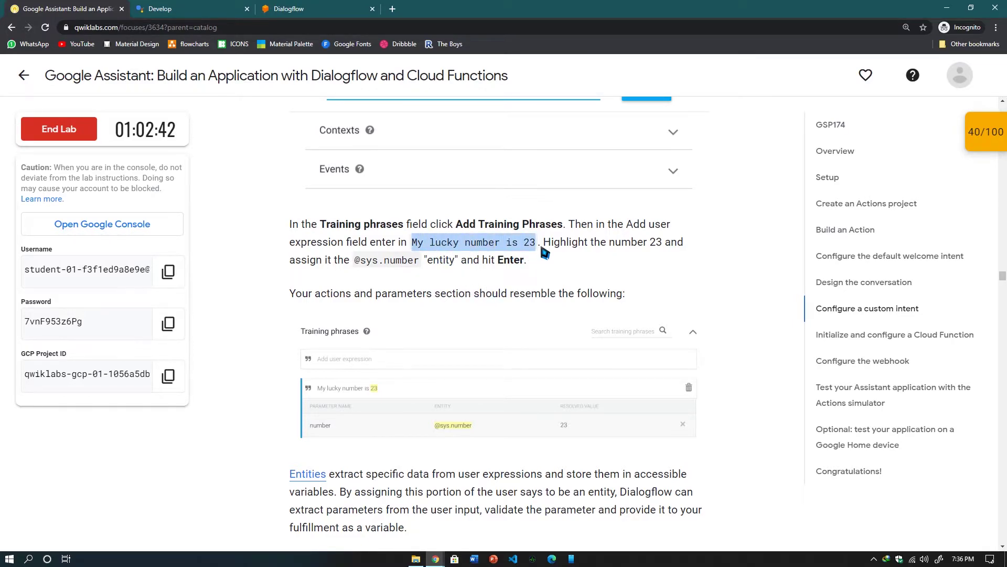
{"action": "left_click", "coordinate": [307, 9]}
{"action": "left_click", "coordinate": [295, 190]}
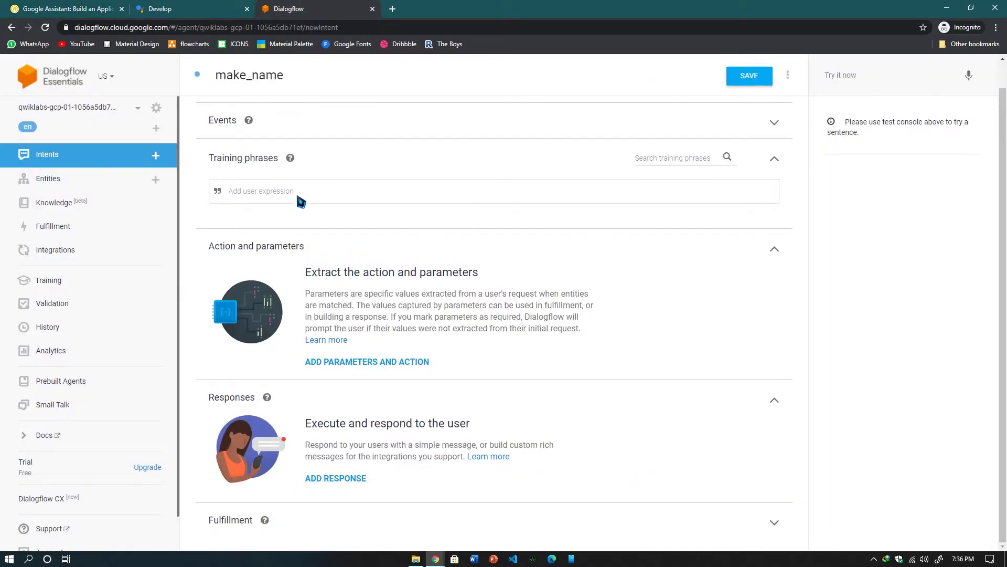
{"action": "left_click", "coordinate": [65, 9]}
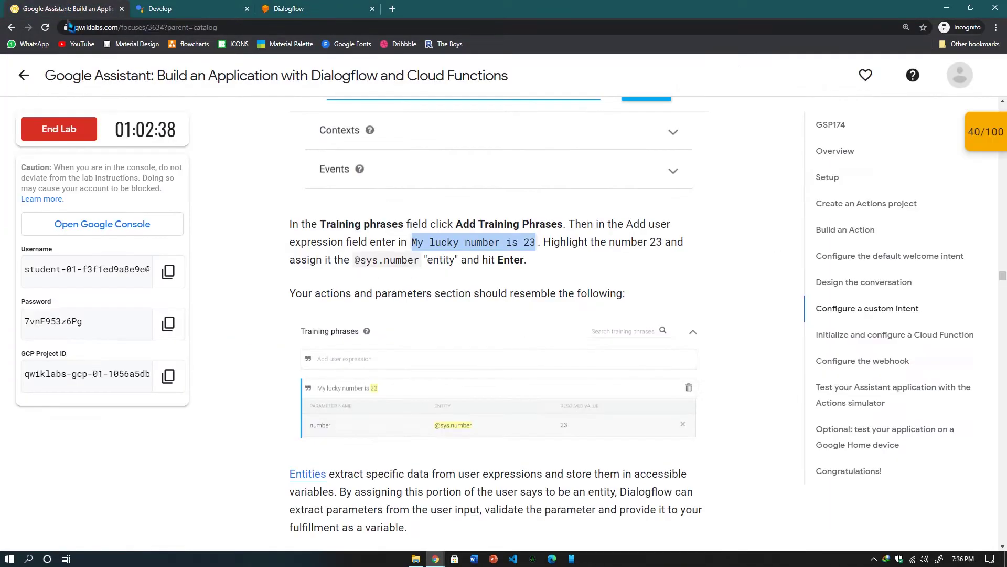
{"action": "scroll", "coordinate": [479, 303], "scroll_direction": "down", "scroll_amount": 2}
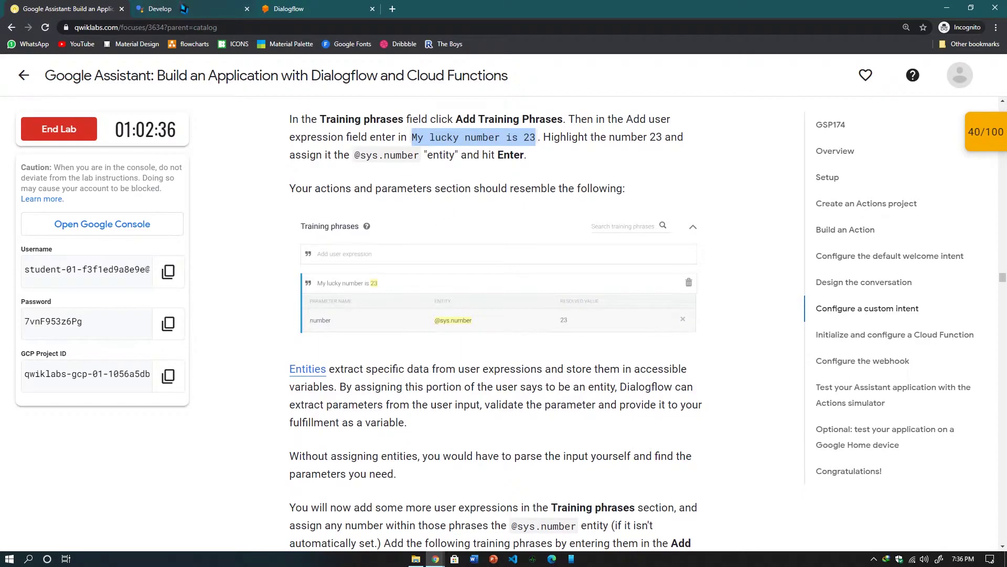
{"action": "left_click", "coordinate": [330, 9]}
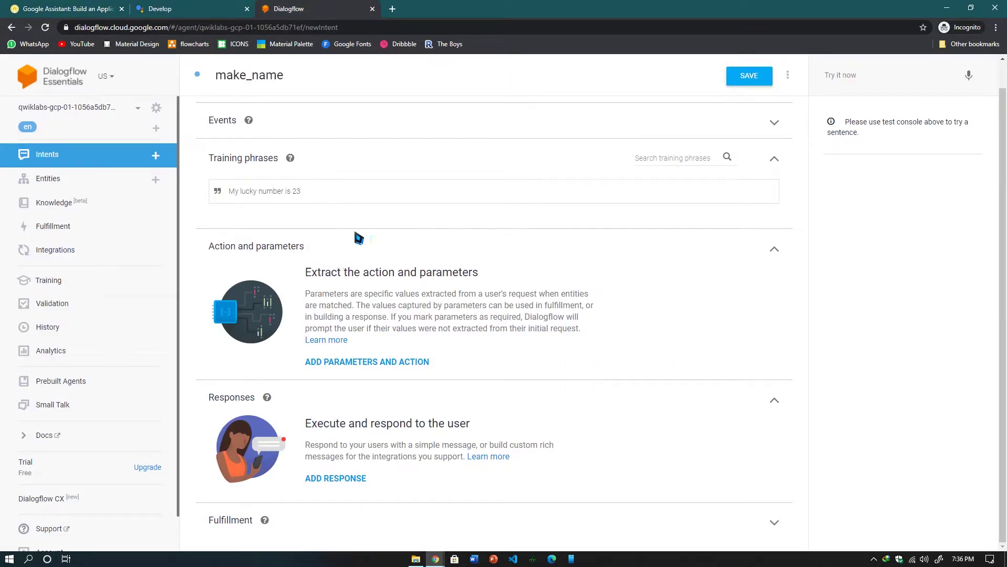
{"action": "double_click", "coordinate": [297, 192]}
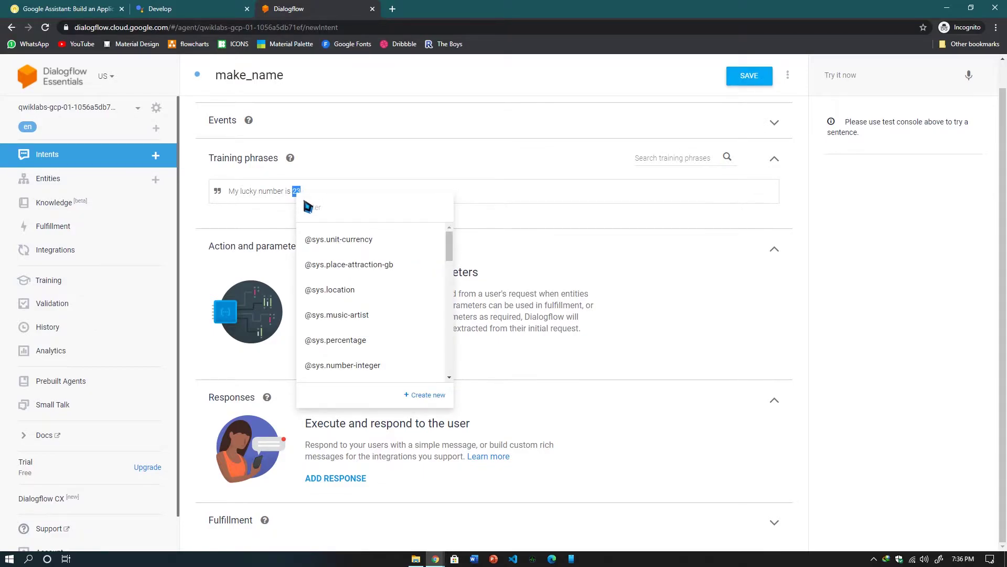
{"action": "type", "text": "number"}
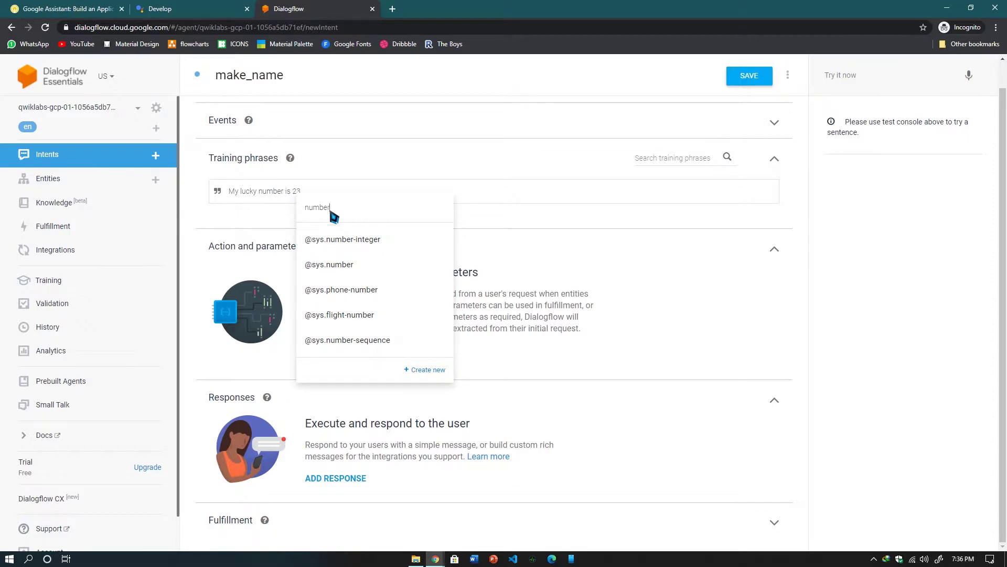
{"action": "left_click", "coordinate": [353, 268]}
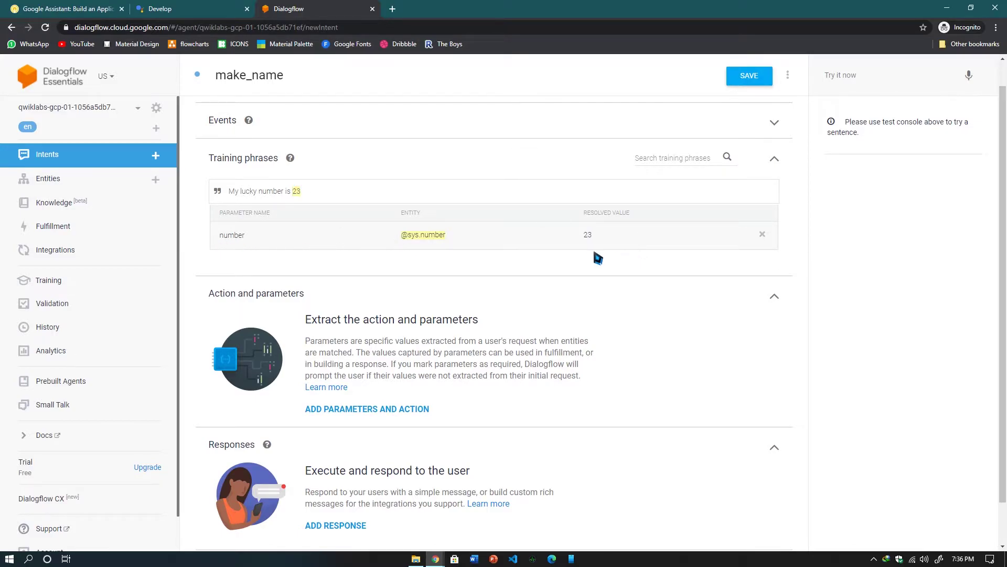
{"action": "double_click", "coordinate": [231, 236]}
{"action": "left_click", "coordinate": [253, 241]}
{"action": "left_click_drag", "start_coordinate": [253, 242], "coordinate": [220, 239]}
{"action": "left_click", "coordinate": [77, 8]}
{"action": "scroll", "coordinate": [467, 286], "scroll_direction": "down", "scroll_amount": 3}
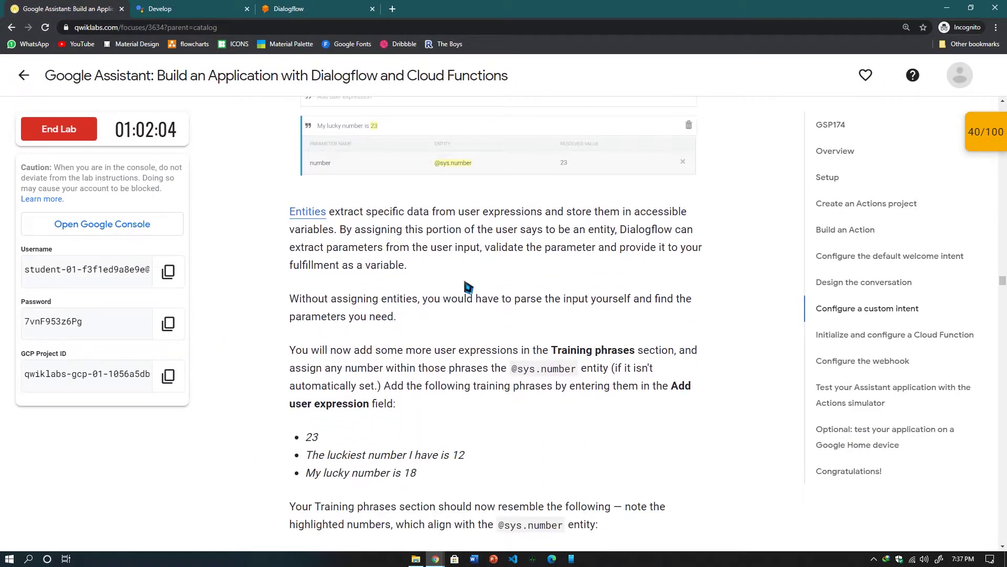
{"action": "scroll", "coordinate": [467, 286], "scroll_direction": "down", "scroll_amount": 2}
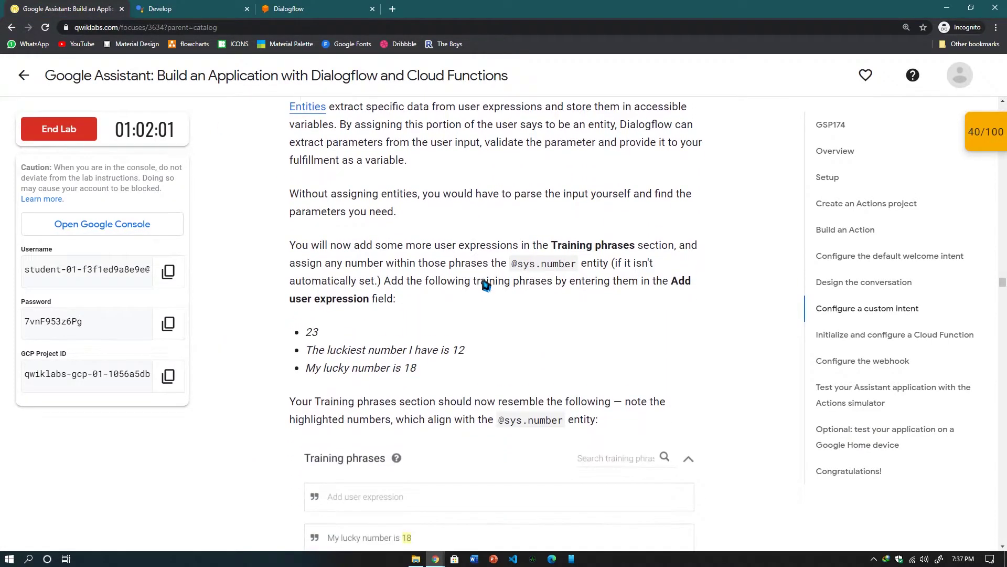
{"action": "double_click", "coordinate": [317, 335]}
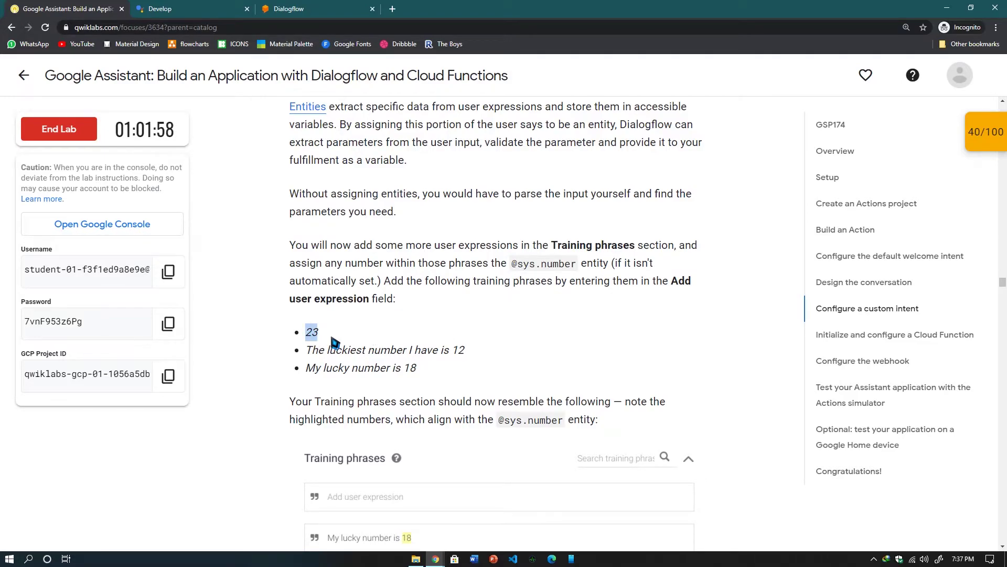
{"action": "left_click", "coordinate": [307, 8]}
{"action": "left_click", "coordinate": [311, 193]}
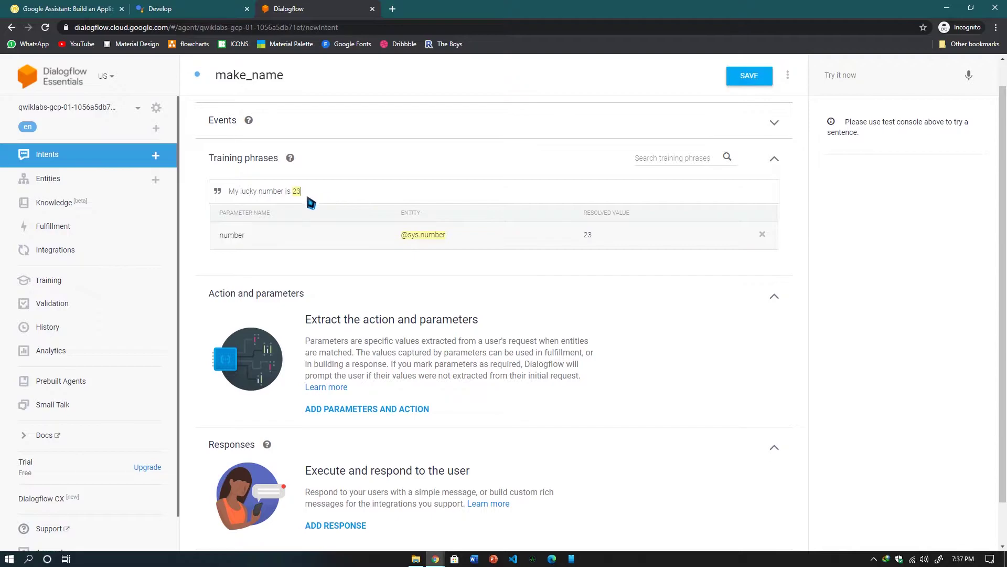
{"action": "key", "text": "Return"}
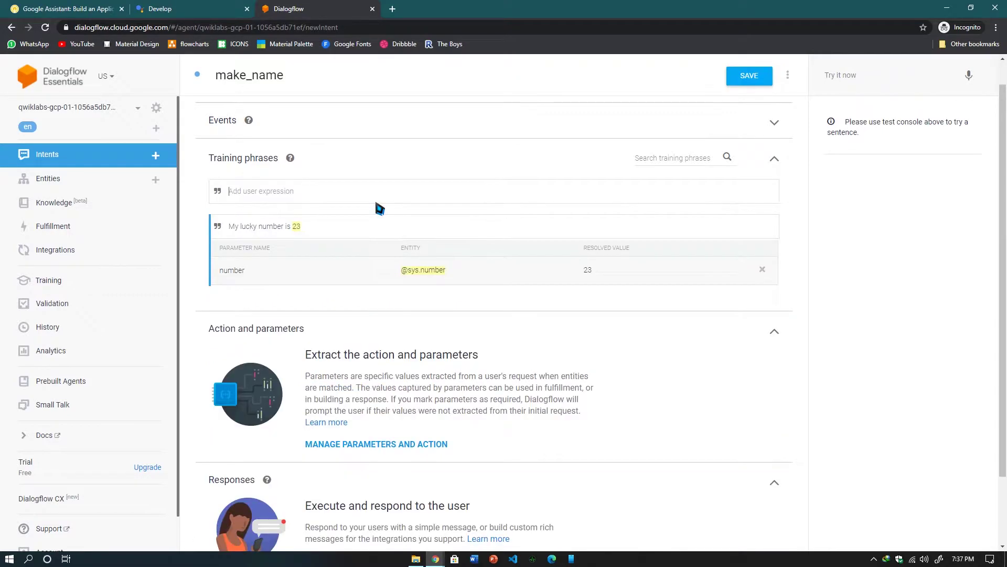
{"action": "type", "text": "23"}
{"action": "double_click", "coordinate": [235, 191]}
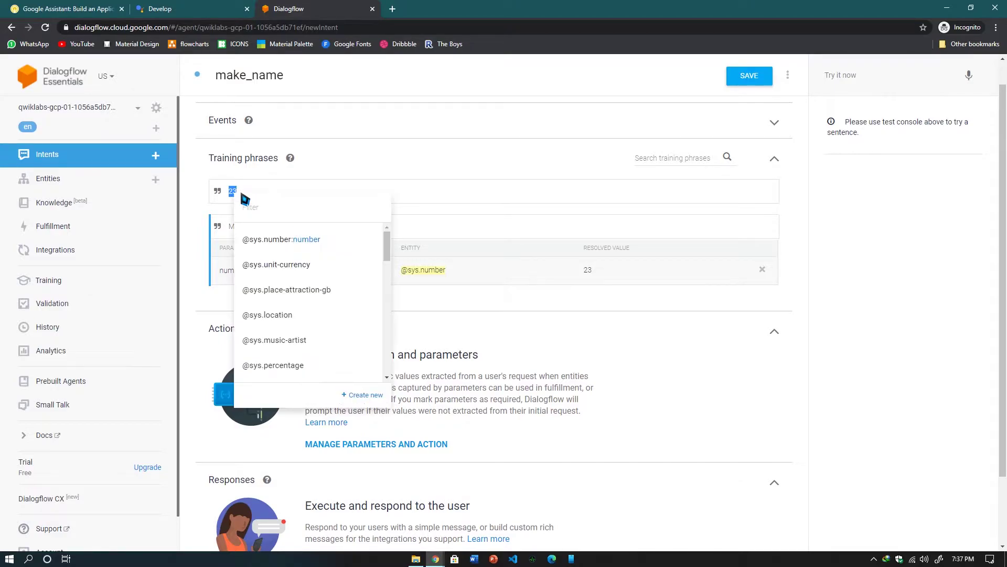
{"action": "left_click", "coordinate": [302, 240]}
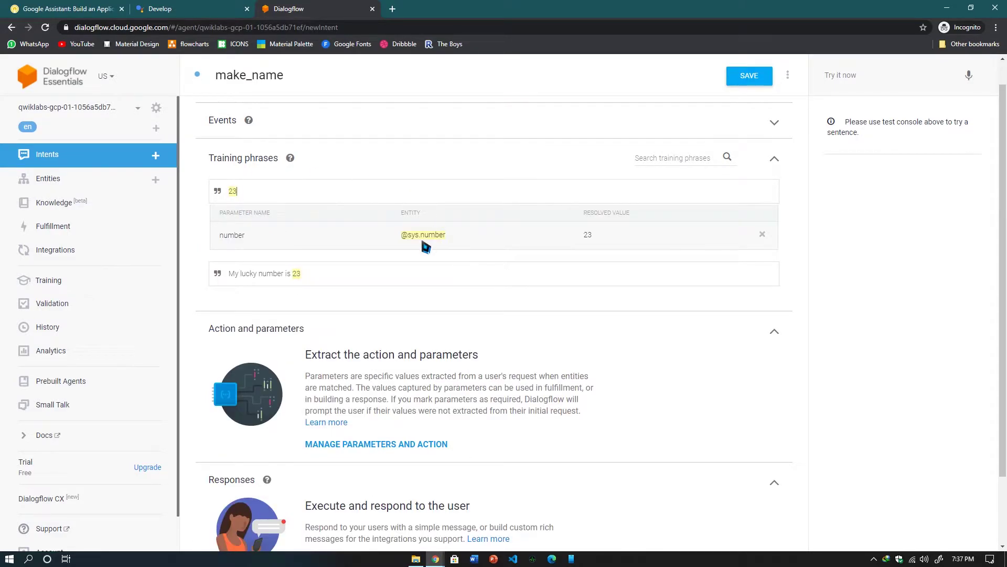
{"action": "key", "text": "ctrl+1"}
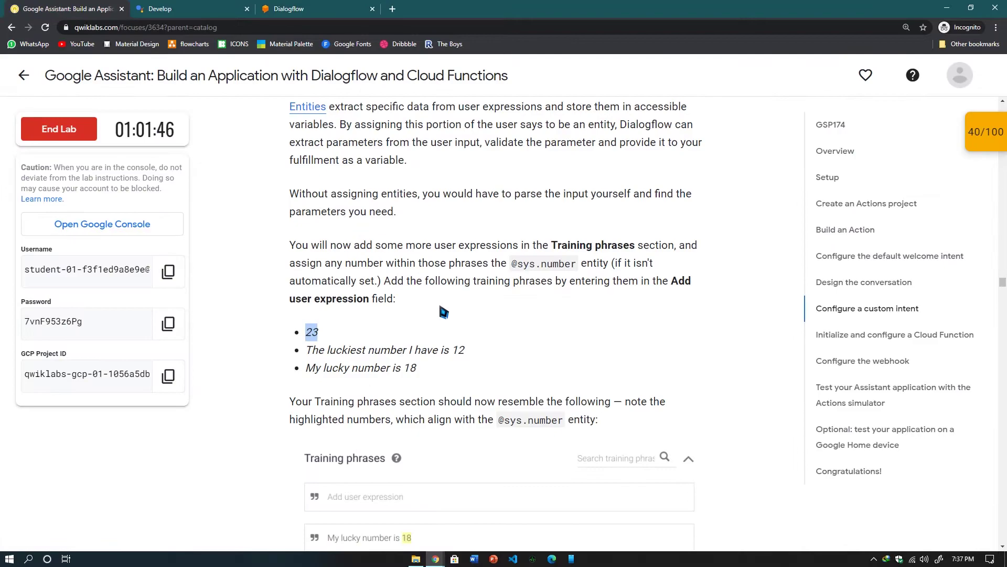
{"action": "scroll", "coordinate": [320, 258], "scroll_direction": "down", "scroll_amount": 2}
{"action": "left_click_drag", "start_coordinate": [307, 245], "coordinate": [489, 253]}
{"action": "key", "text": "ctrl+c"}
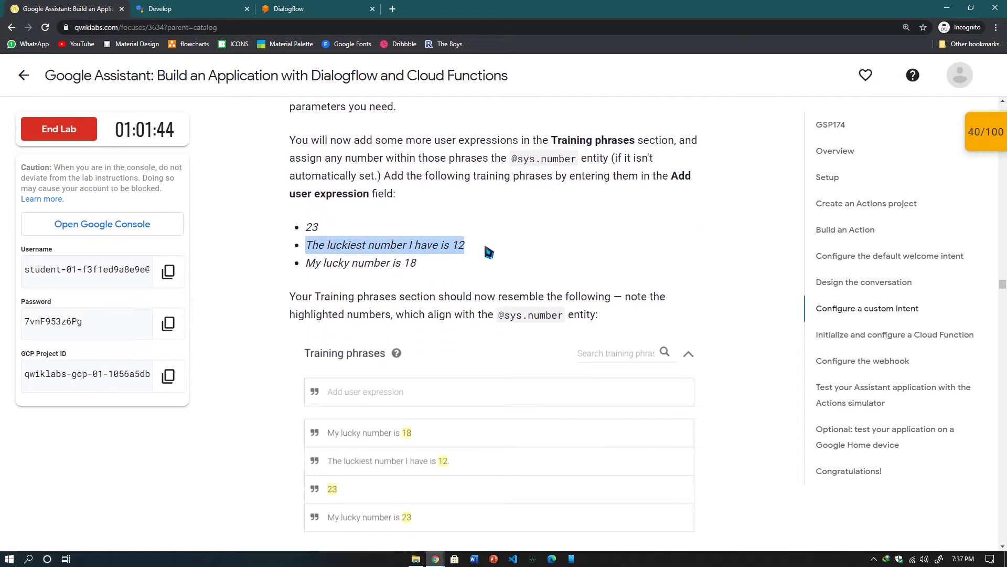
{"action": "left_click", "coordinate": [297, 9]}
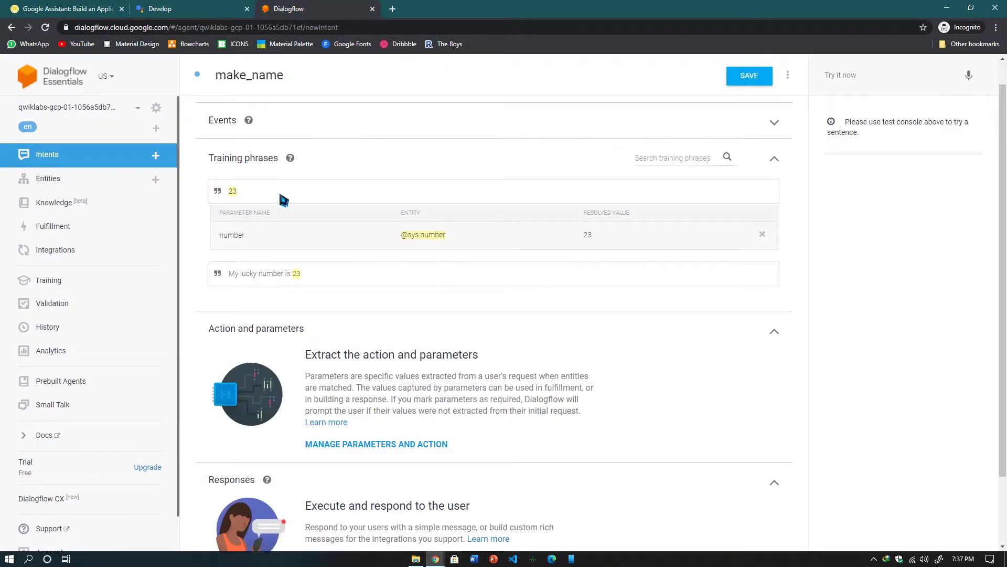
{"action": "key", "text": "Return"}
{"action": "key", "text": "ctrl+v"}
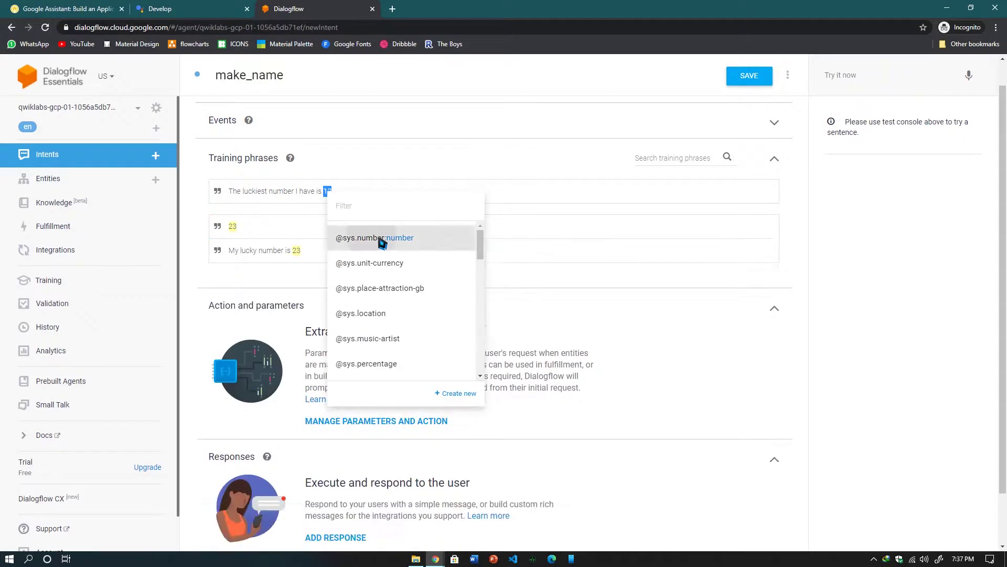
{"action": "left_click", "coordinate": [353, 234]}
{"action": "double_click", "coordinate": [328, 191]}
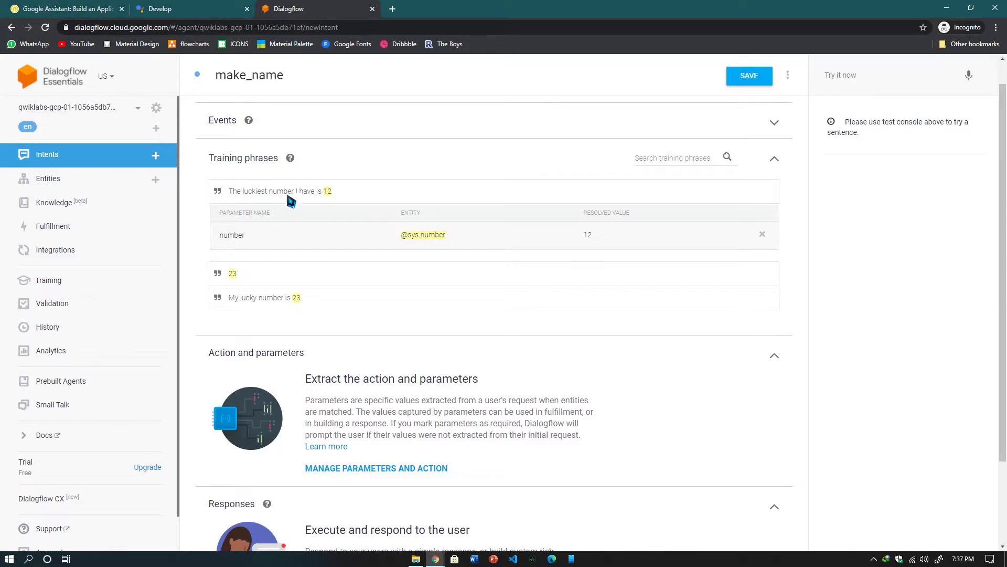
{"action": "left_click", "coordinate": [61, 9]}
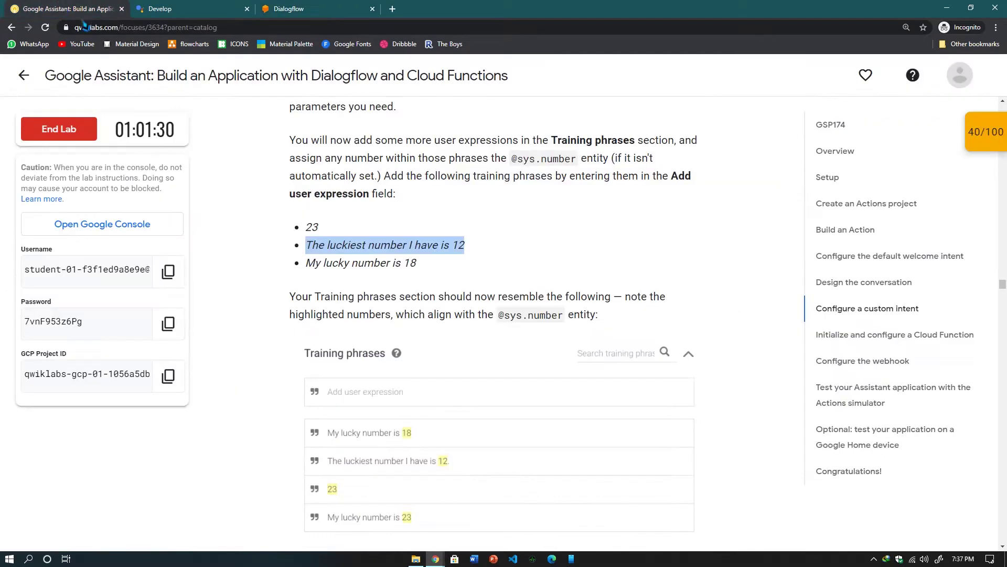
{"action": "left_click_drag", "start_coordinate": [421, 261], "coordinate": [317, 272]}
{"action": "key", "text": "ctrl+c"}
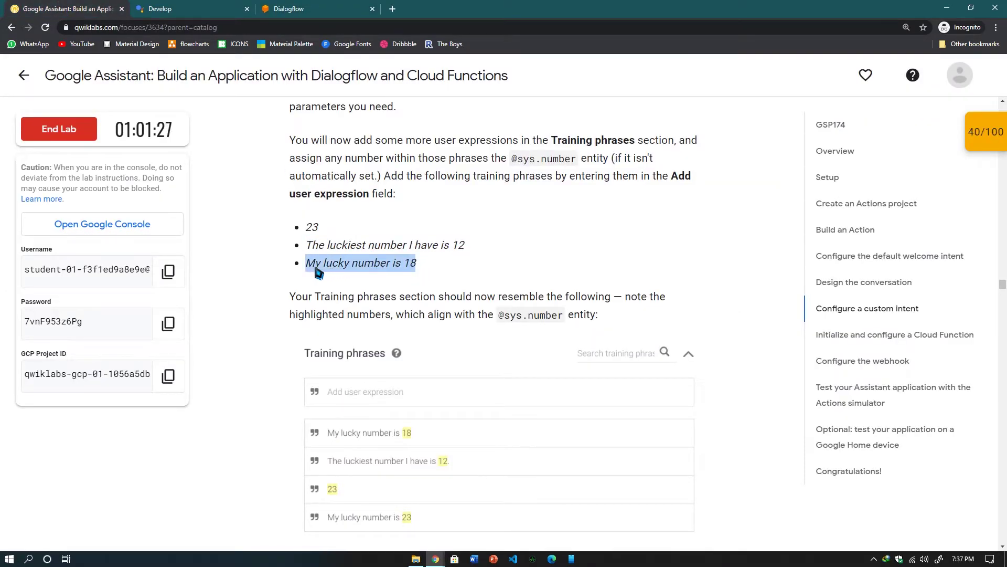
{"action": "left_click", "coordinate": [311, 7]}
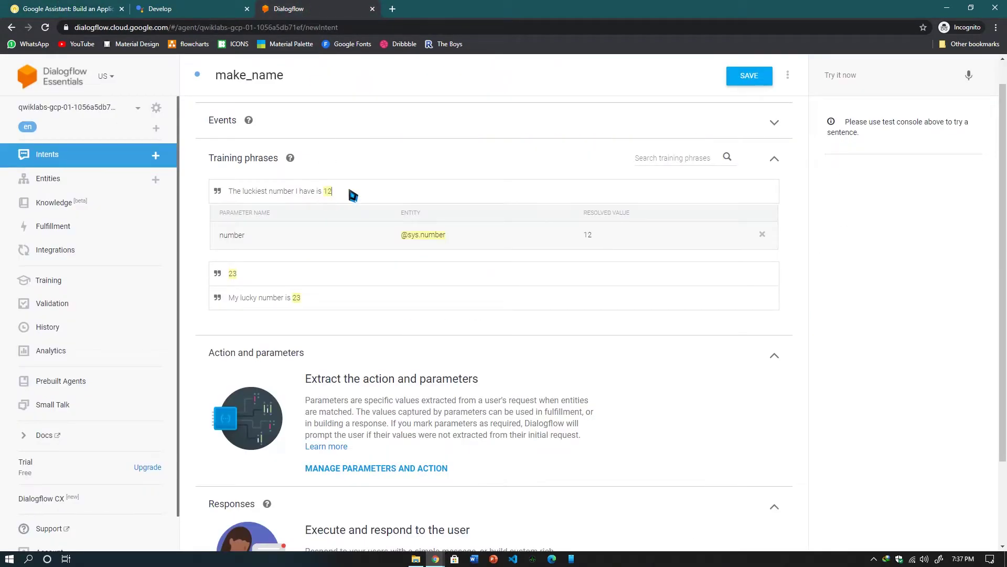
{"action": "key", "text": "Return"}
{"action": "key", "text": "ctrl+v"}
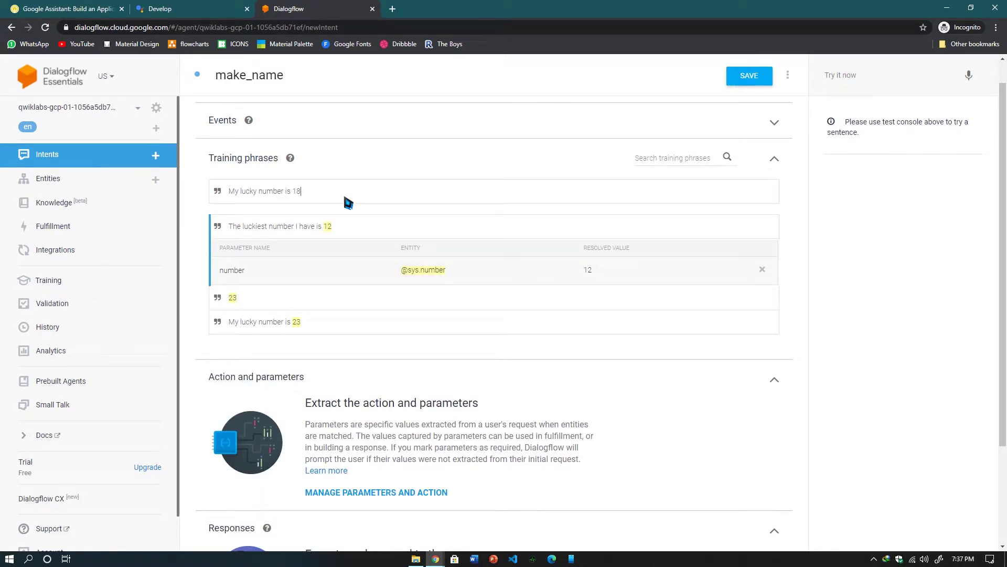
{"action": "double_click", "coordinate": [297, 191]}
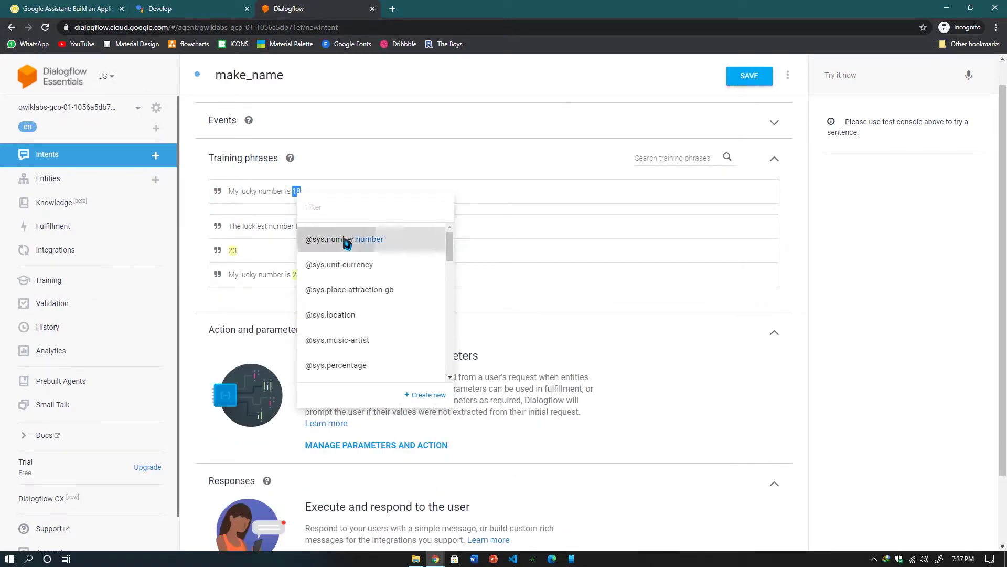
{"action": "left_click", "coordinate": [336, 239]}
Check the training phrases against the lab, open the intent's parameter table and mark the number parameter as required.
{"action": "left_click", "coordinate": [64, 9]}
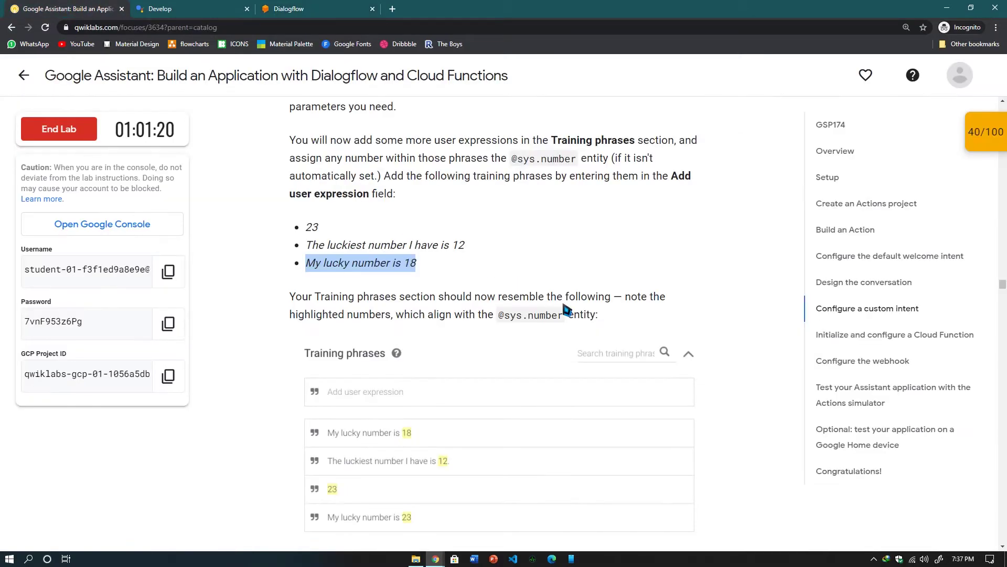
{"action": "scroll", "coordinate": [524, 314], "scroll_direction": "down", "scroll_amount": 3}
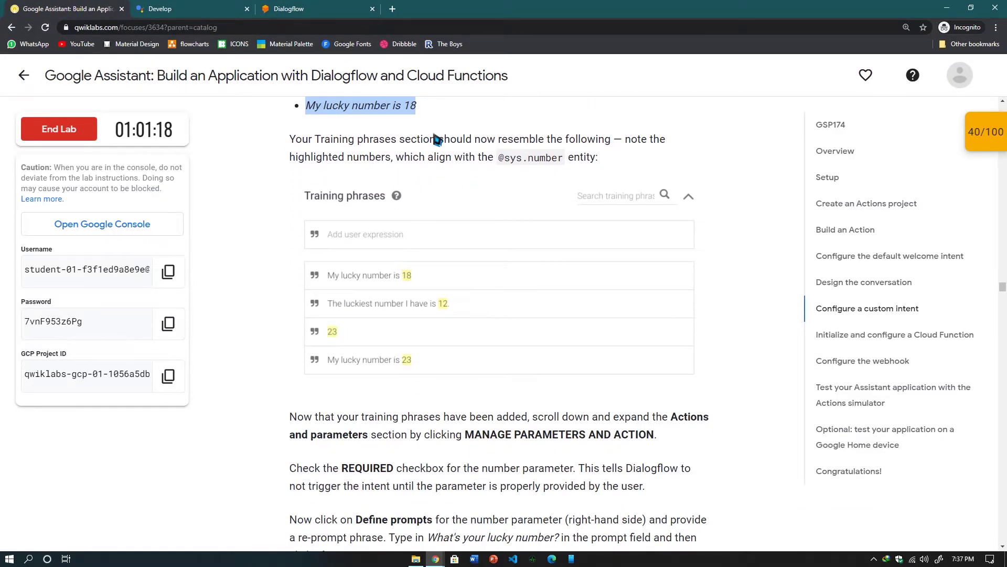
{"action": "left_click", "coordinate": [313, 8]}
{"action": "left_click", "coordinate": [64, 9]}
{"action": "scroll", "coordinate": [529, 289], "scroll_direction": "down", "scroll_amount": 2}
{"action": "scroll", "coordinate": [529, 289], "scroll_direction": "down", "scroll_amount": 2}
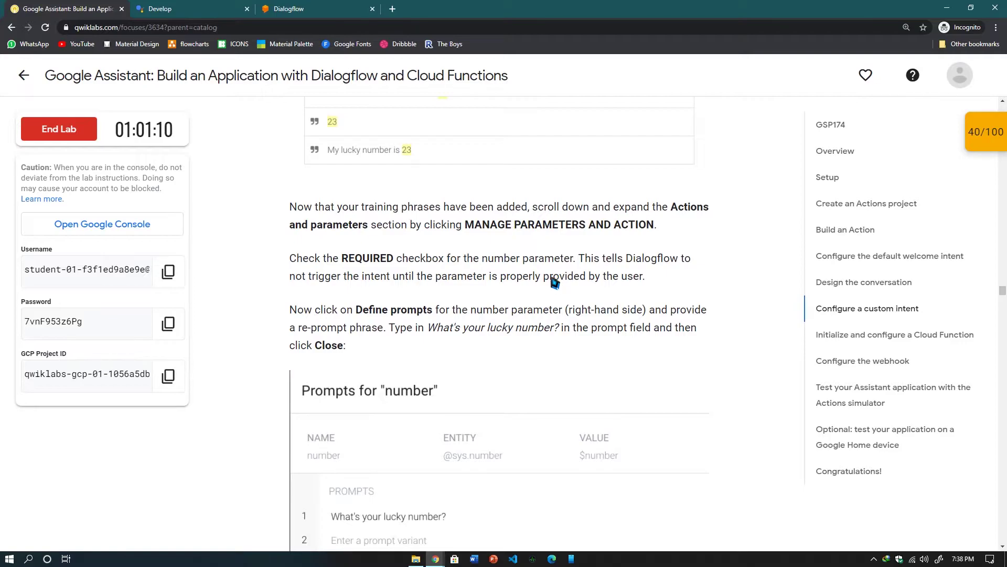
{"action": "key", "text": "ctrl+shift+Tab"}
{"action": "scroll", "coordinate": [496, 294], "scroll_direction": "down", "scroll_amount": 2}
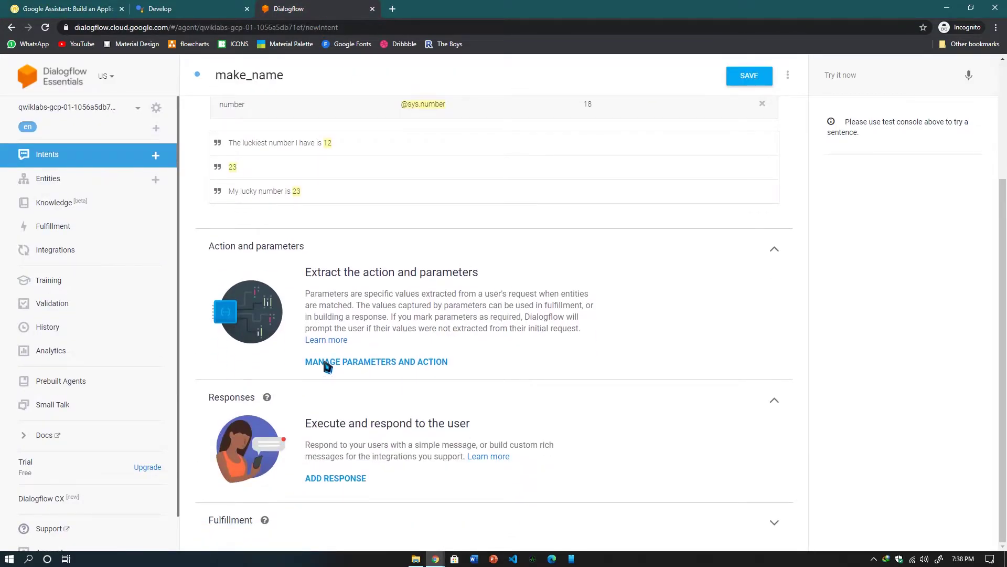
{"action": "left_click", "coordinate": [388, 362]}
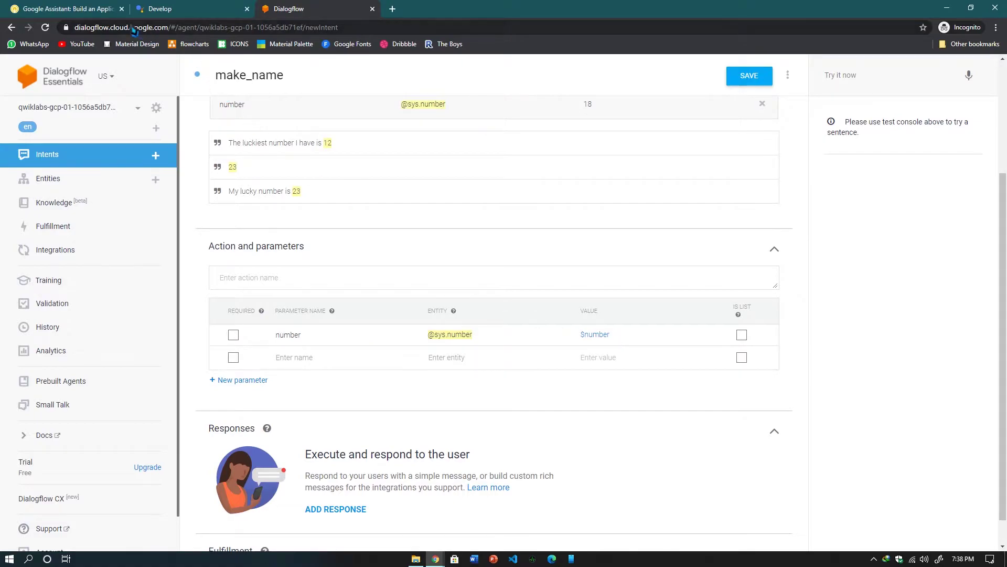
{"action": "left_click", "coordinate": [234, 336]}
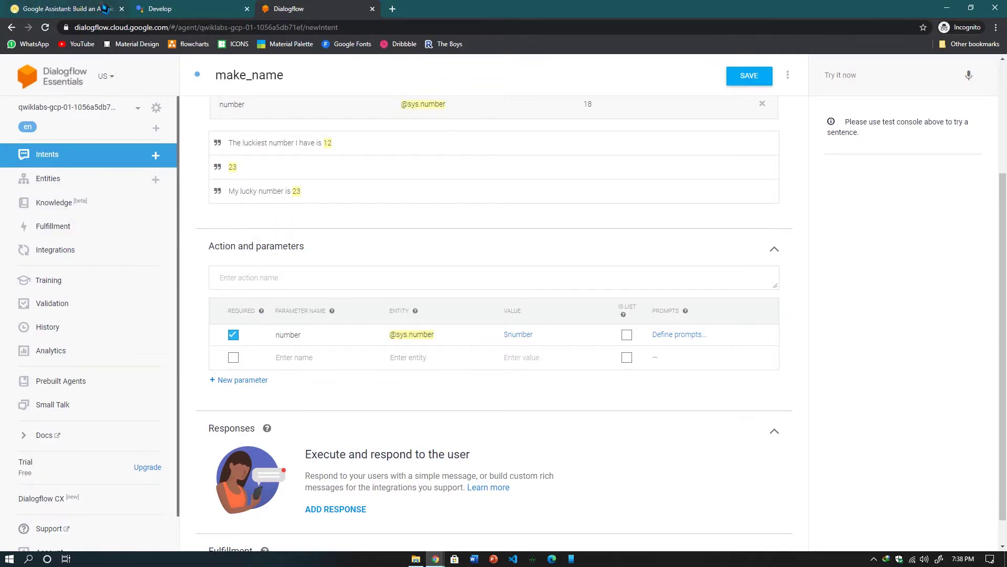
Define the prompt "What's your lucky number?" for the number parameter, copying the text from the lab.
{"action": "key", "text": "ctrl+Tab"}
{"action": "scroll", "coordinate": [457, 362], "scroll_direction": "down", "scroll_amount": 2}
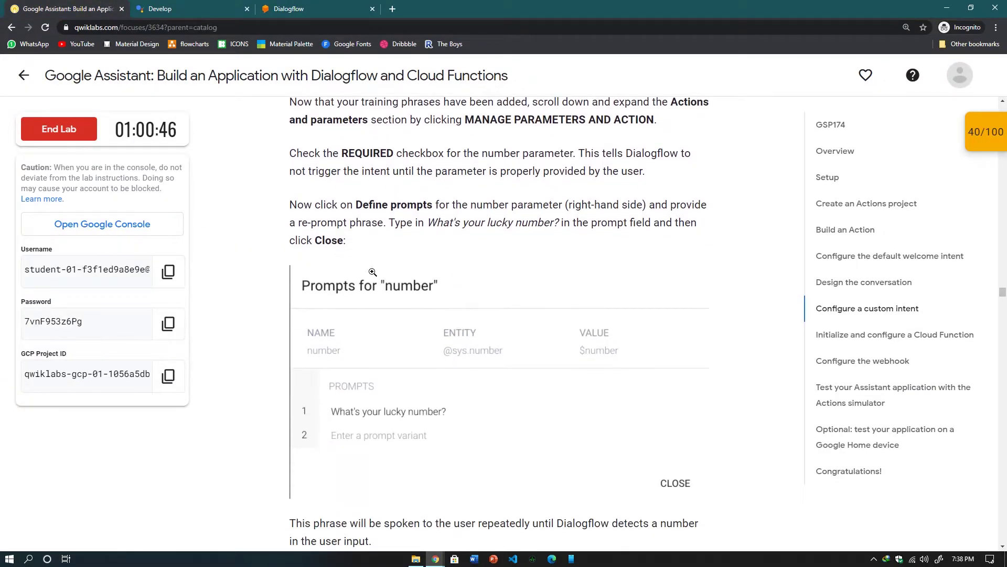
{"action": "left_click", "coordinate": [322, 8]}
{"action": "left_click", "coordinate": [670, 334]}
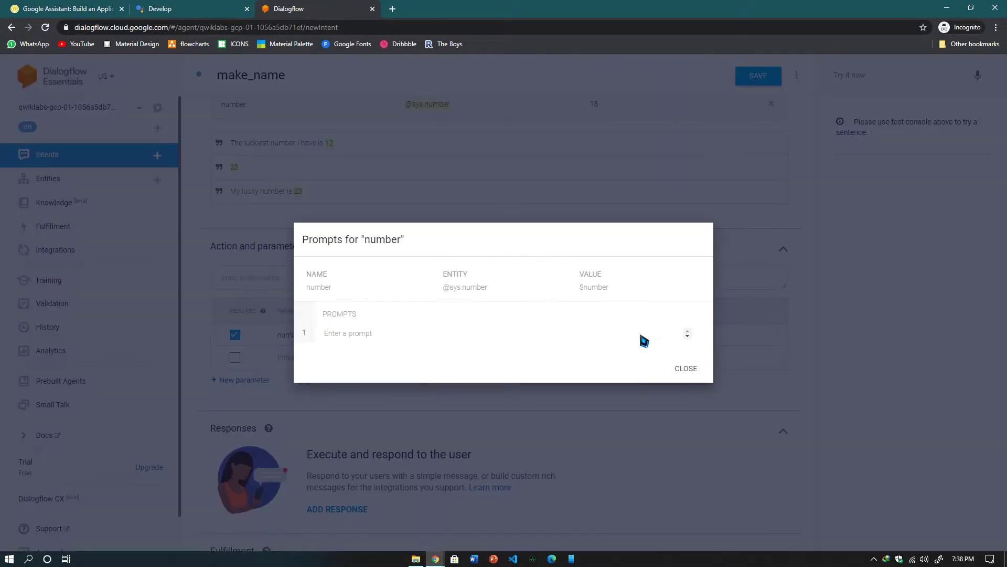
{"action": "left_click", "coordinate": [371, 341]}
{"action": "left_click", "coordinate": [41, 8]}
{"action": "left_click_drag", "start_coordinate": [428, 223], "coordinate": [569, 234]}
{"action": "key", "text": "ctrl+c"}
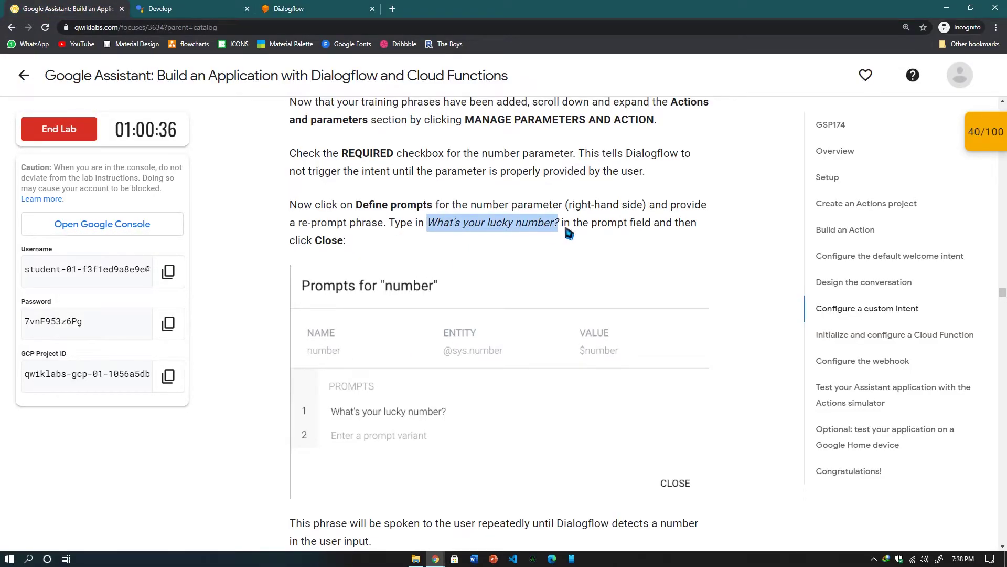
{"action": "left_click", "coordinate": [306, 7]}
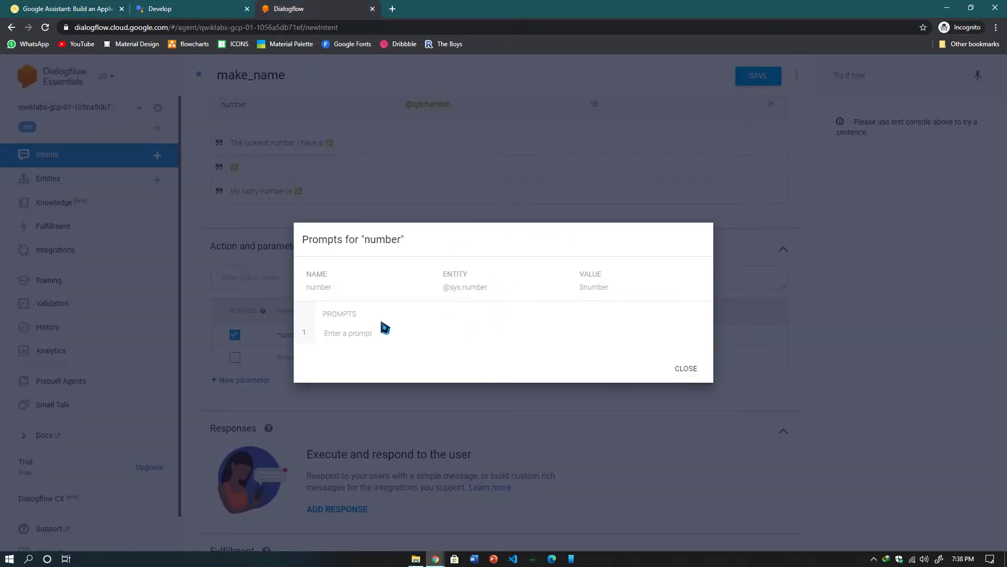
{"action": "left_click", "coordinate": [360, 337]}
{"action": "key", "text": "ctrl+v"}
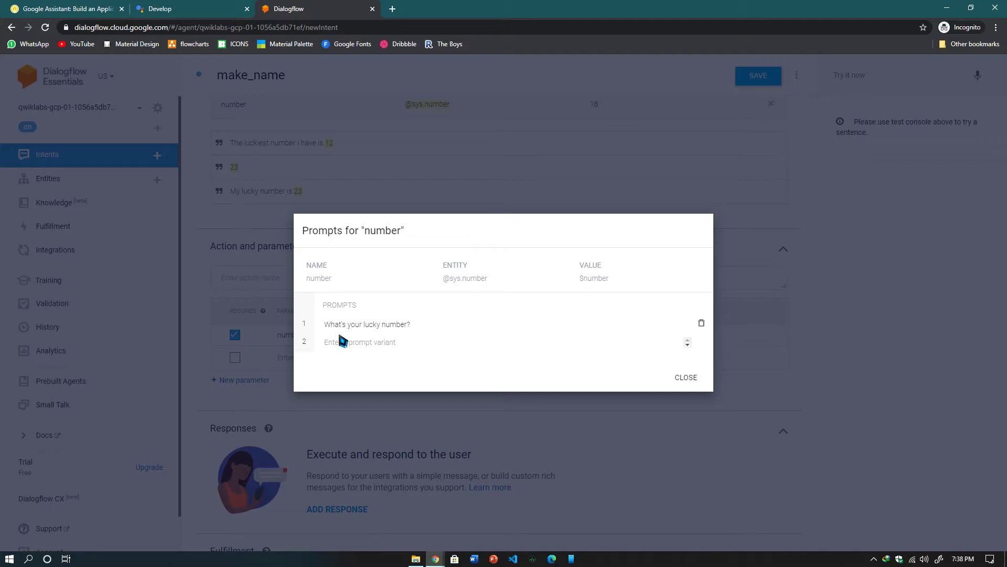
Prefix the number prompt with "That doesn't look like a number." and close the prompts dialog.
{"action": "type", "text": "That s"}
{"action": "key", "text": "BackSpace"}
{"action": "type", "text": "doesn't look like a number."}
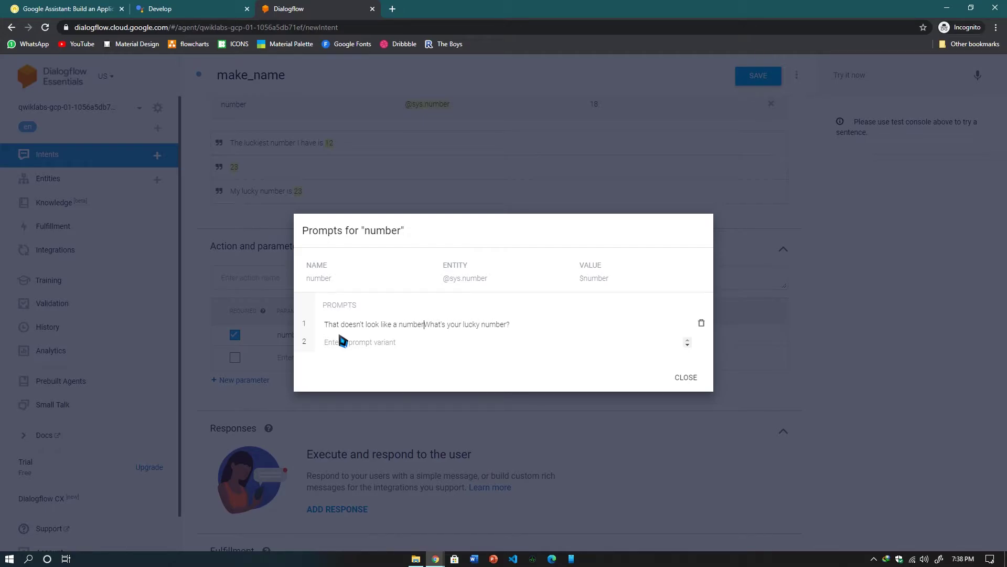
{"action": "left_click", "coordinate": [685, 378]}
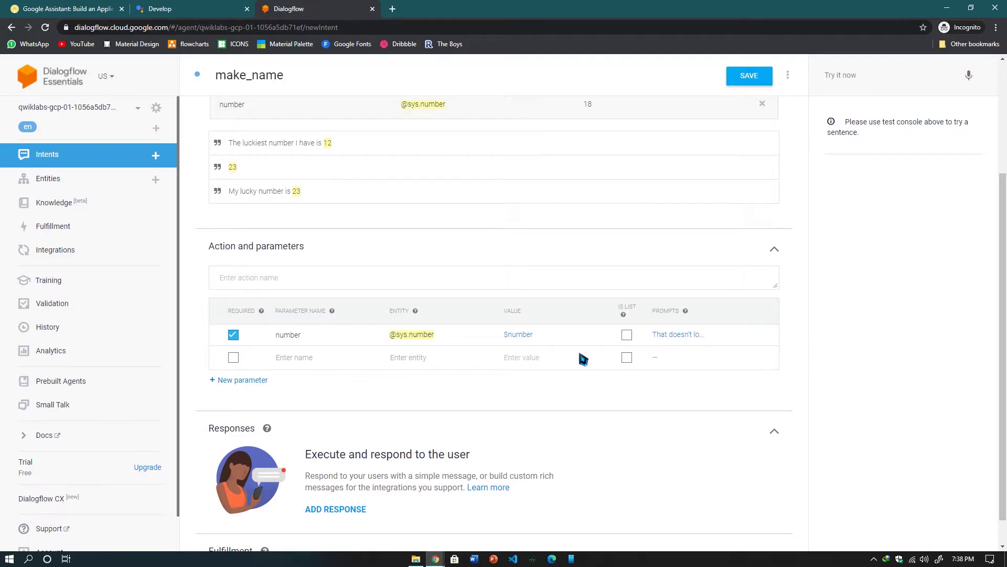
{"action": "left_click", "coordinate": [55, 9]}
{"action": "scroll", "coordinate": [559, 274], "scroll_direction": "down", "scroll_amount": 4}
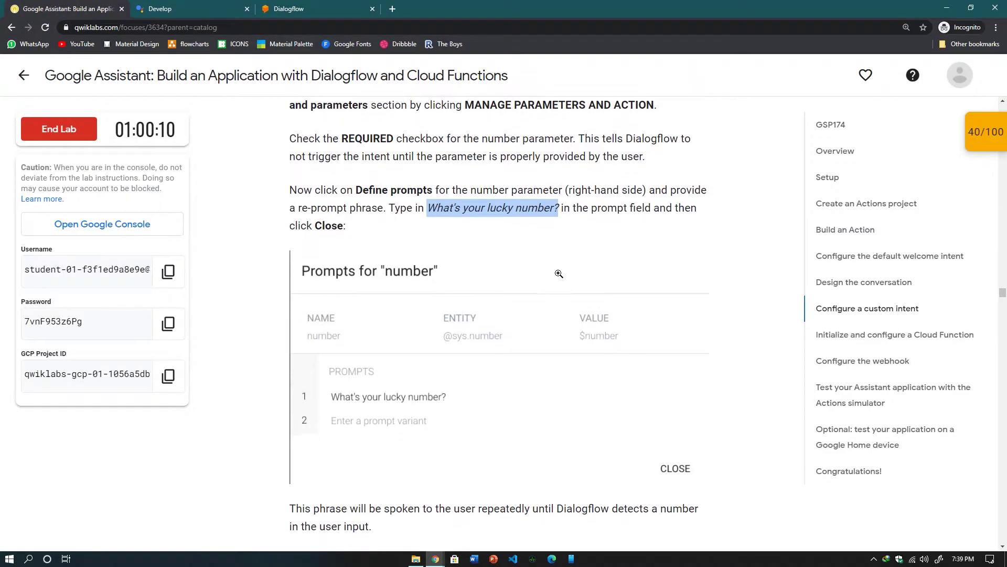
{"action": "scroll", "coordinate": [559, 274], "scroll_direction": "down", "scroll_amount": 2}
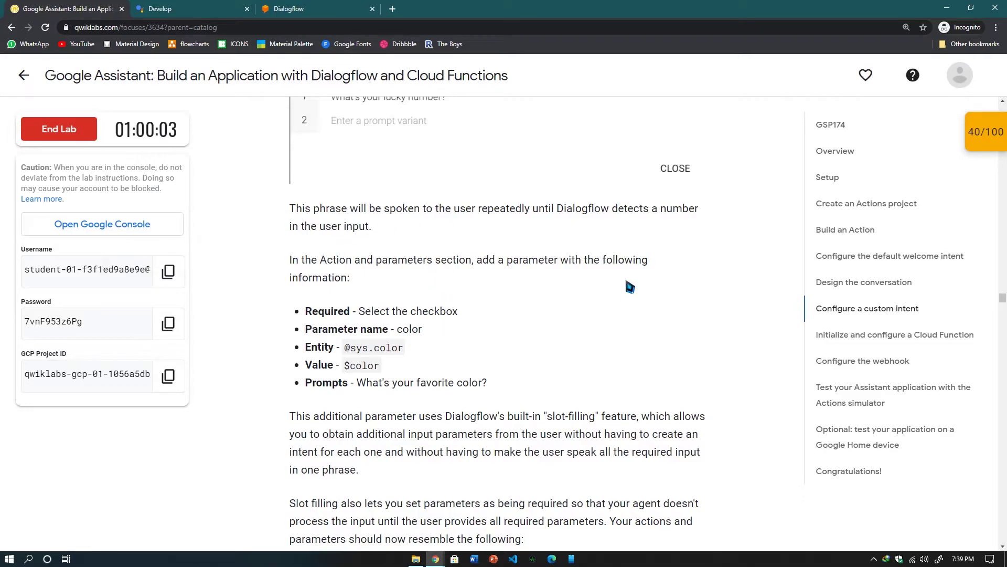
{"action": "left_click", "coordinate": [321, 8]}
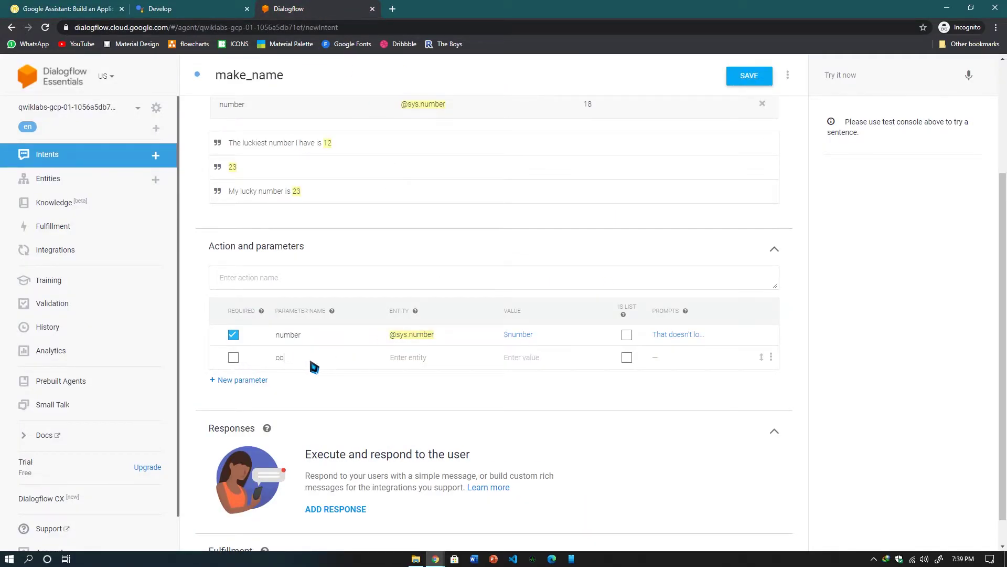
{"action": "left_click", "coordinate": [421, 367]}
{"action": "type", "text": "@"}
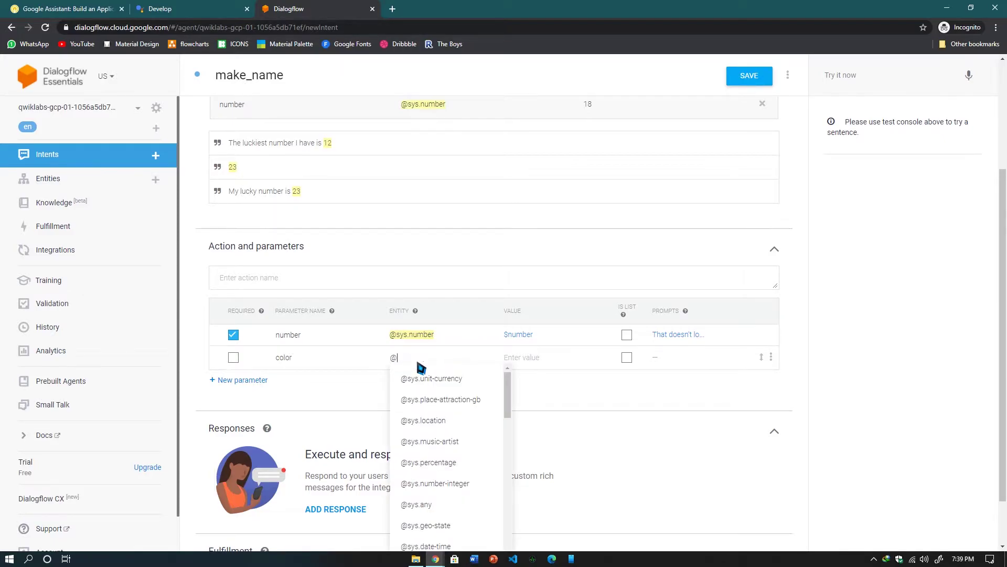
{"action": "type", "text": "sys.colo"}
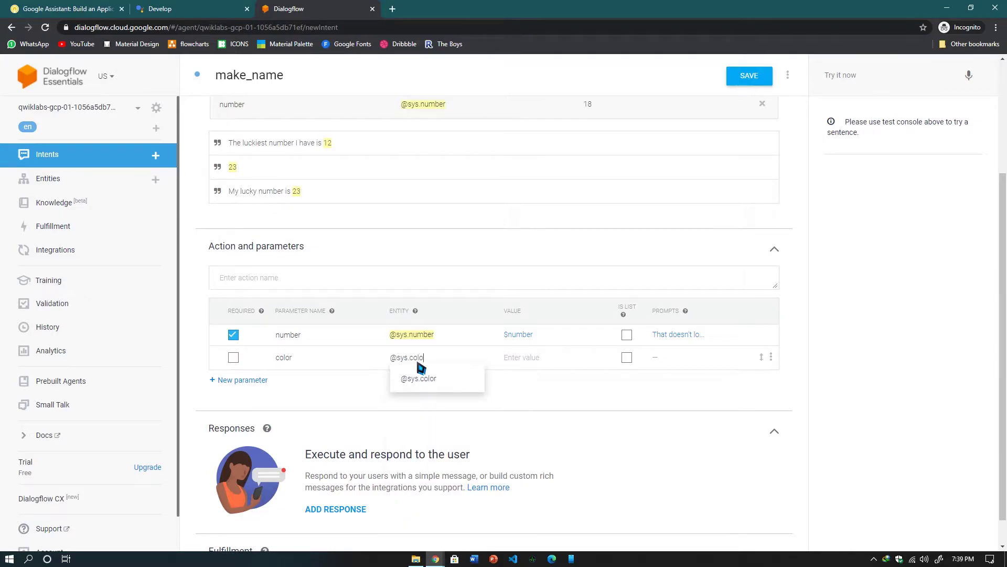
{"action": "left_click", "coordinate": [418, 379]}
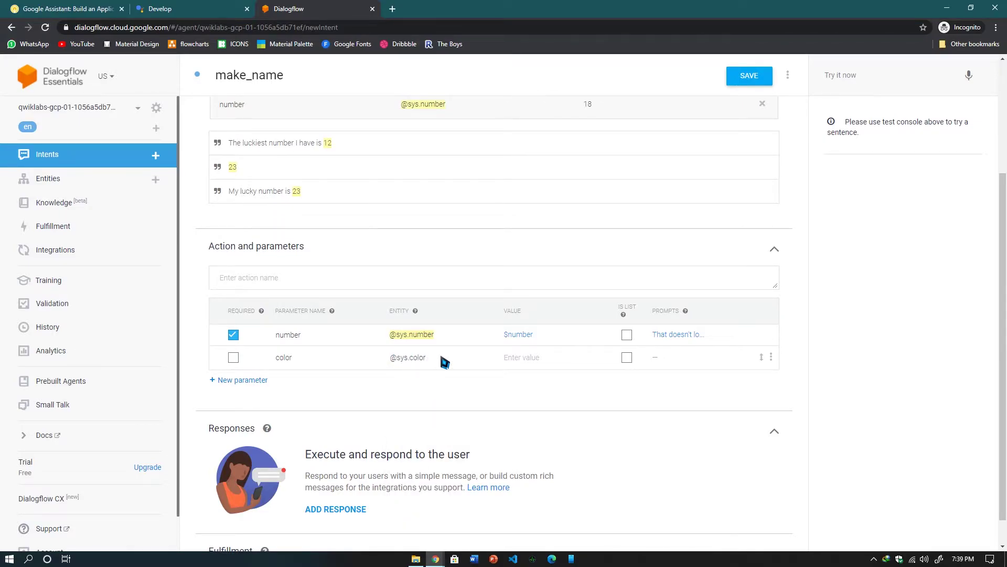
{"action": "left_click", "coordinate": [233, 358]}
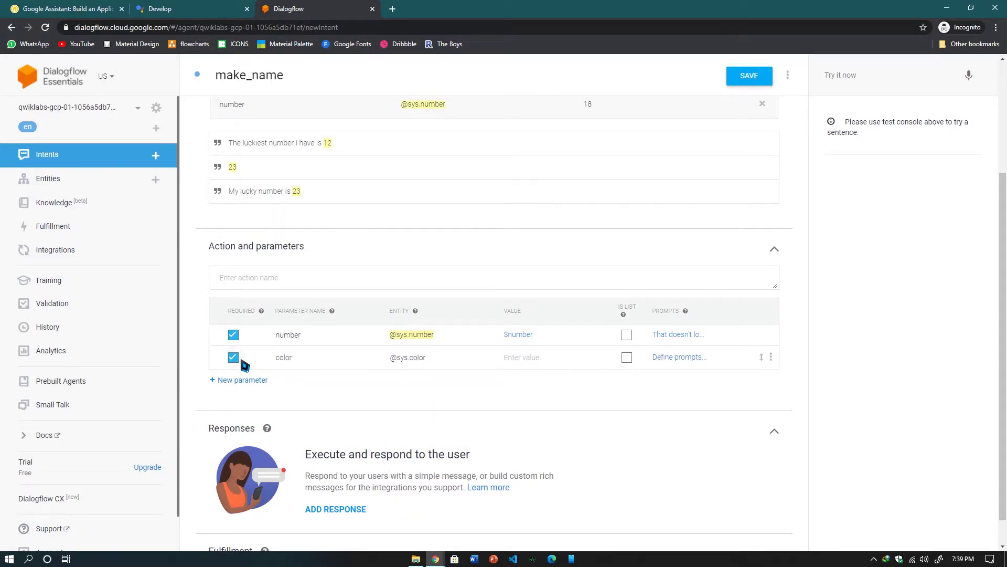
Copy "What's your favorite color?" from the lab and define it as the prompt for the color parameter.
{"action": "key", "text": "ctrl+1"}
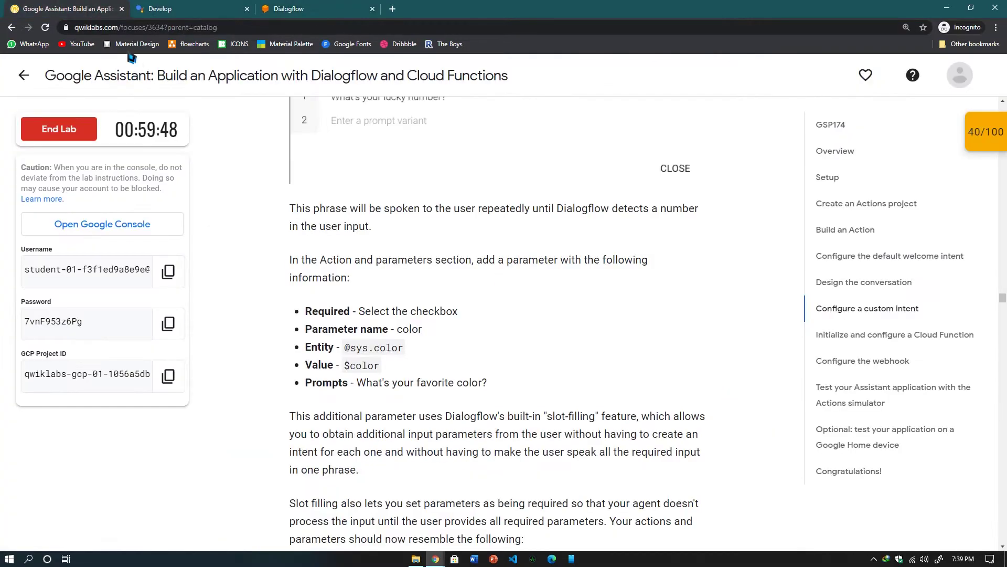
{"action": "scroll", "coordinate": [447, 377], "scroll_direction": "down", "scroll_amount": 2}
{"action": "left_click_drag", "start_coordinate": [357, 277], "coordinate": [504, 289]}
{"action": "key", "text": "ctrl+c"}
{"action": "key", "text": "ctrl+3"}
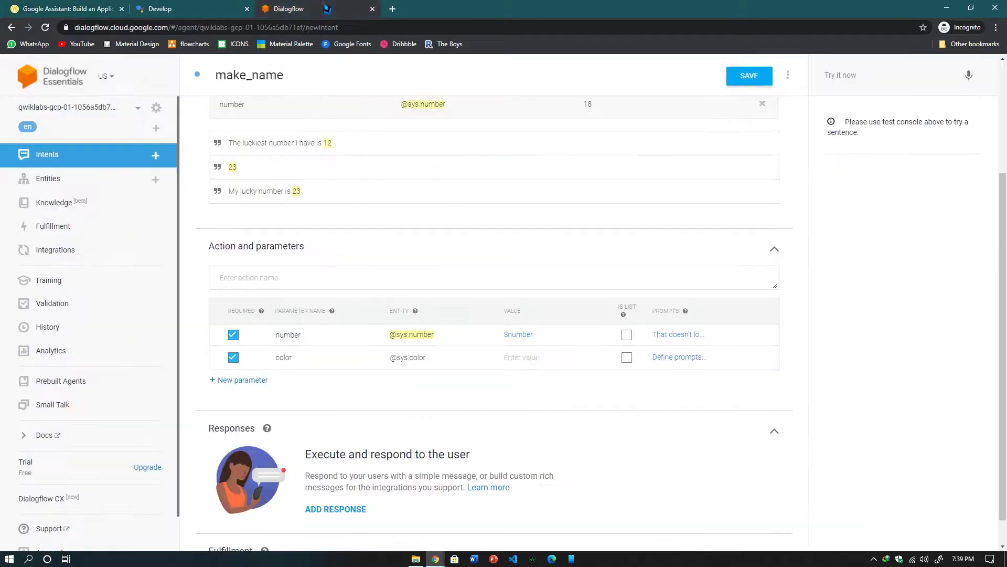
{"action": "left_click", "coordinate": [700, 359]}
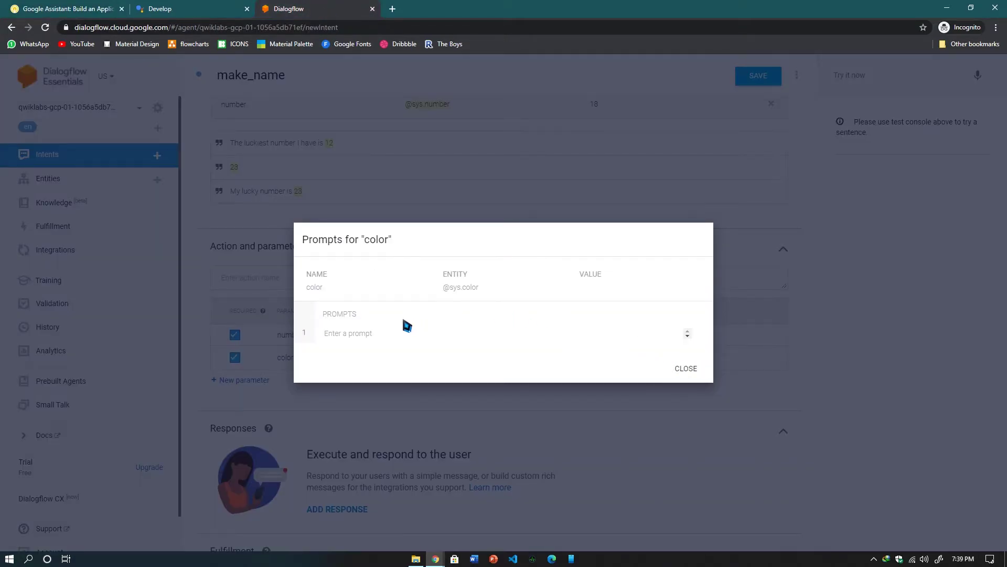
{"action": "key", "text": "ctrl+v"}
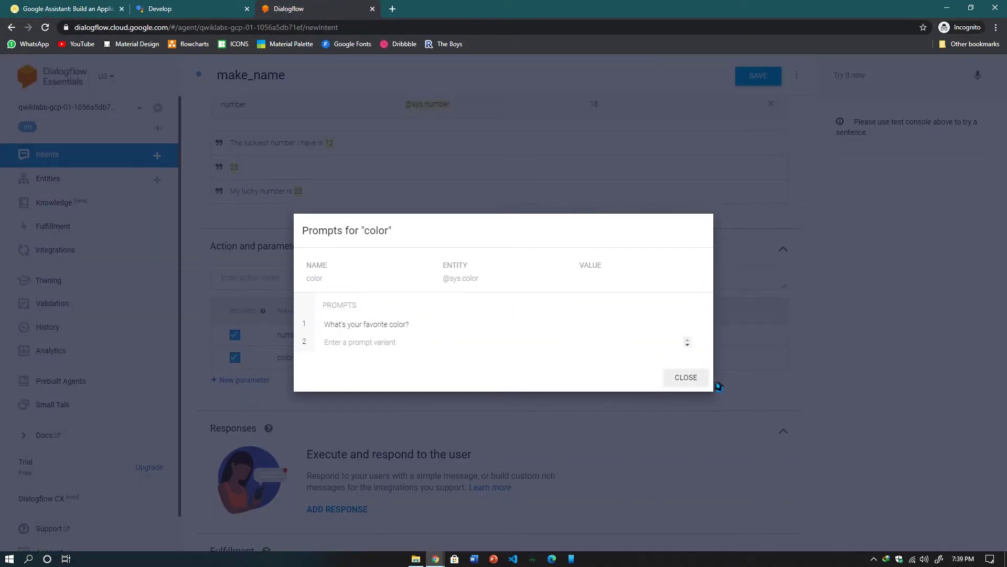
{"action": "left_click", "coordinate": [688, 378]}
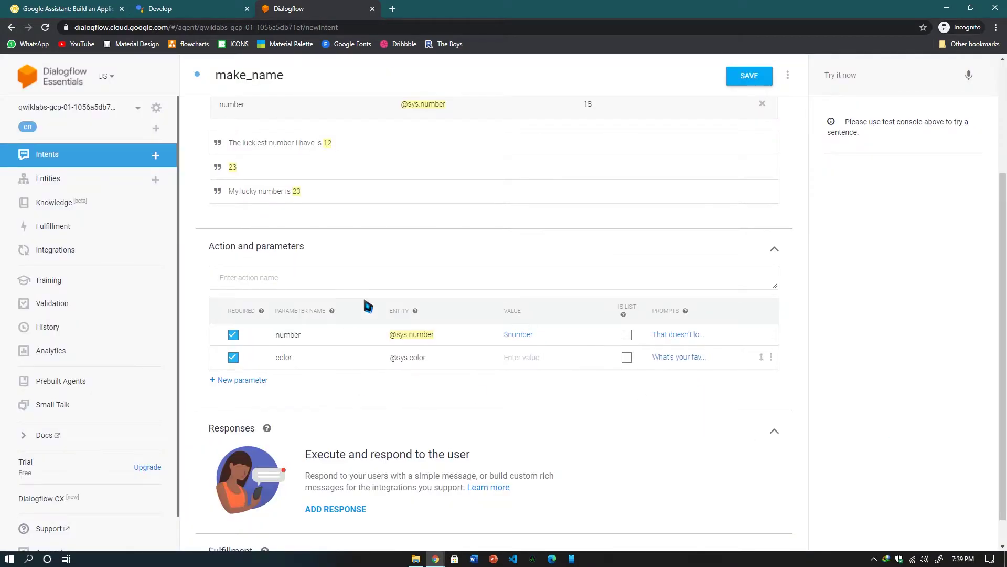
Review the make_name training phrases and parameters and compare them with the lab's expected Action and parameters table.
{"action": "scroll", "coordinate": [766, 348], "scroll_direction": "up", "scroll_amount": 3}
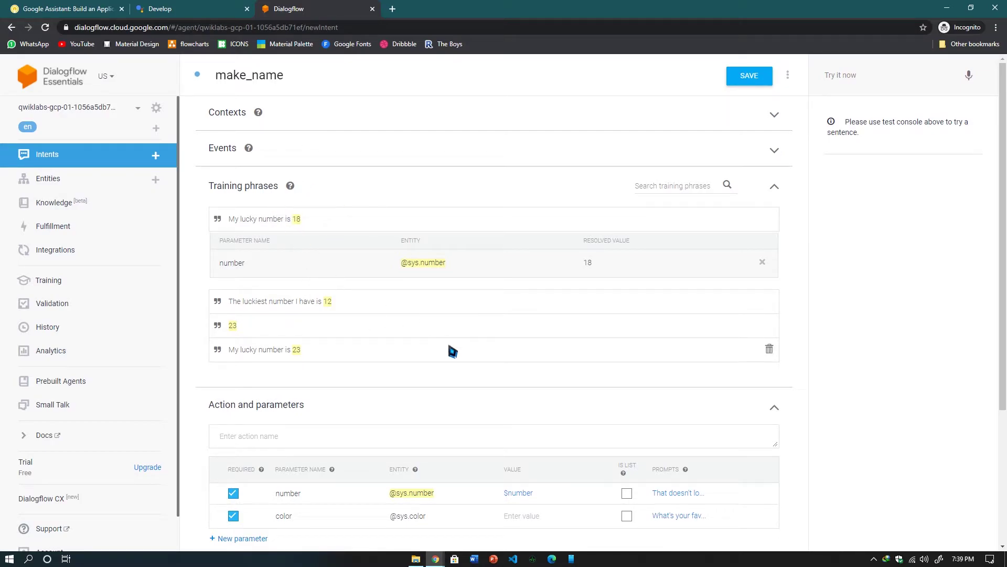
{"action": "scroll", "coordinate": [453, 351], "scroll_direction": "down", "scroll_amount": 3}
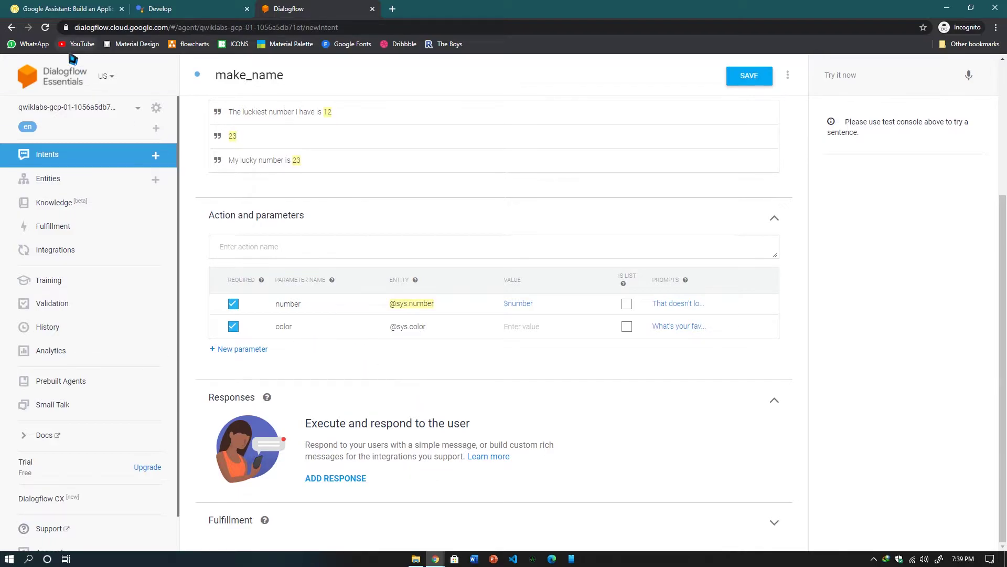
{"action": "left_click", "coordinate": [69, 9]}
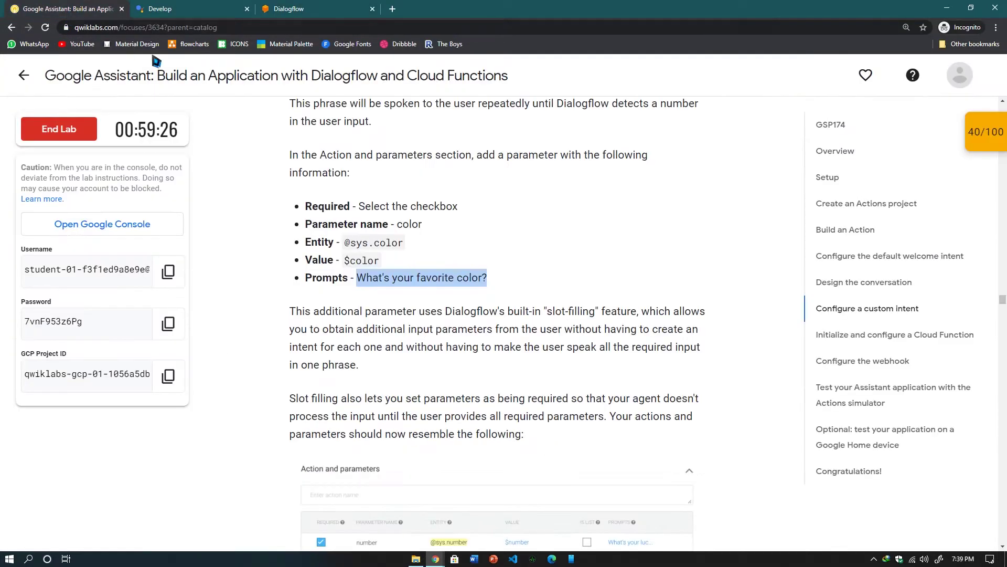
{"action": "scroll", "coordinate": [651, 331], "scroll_direction": "down", "scroll_amount": 4}
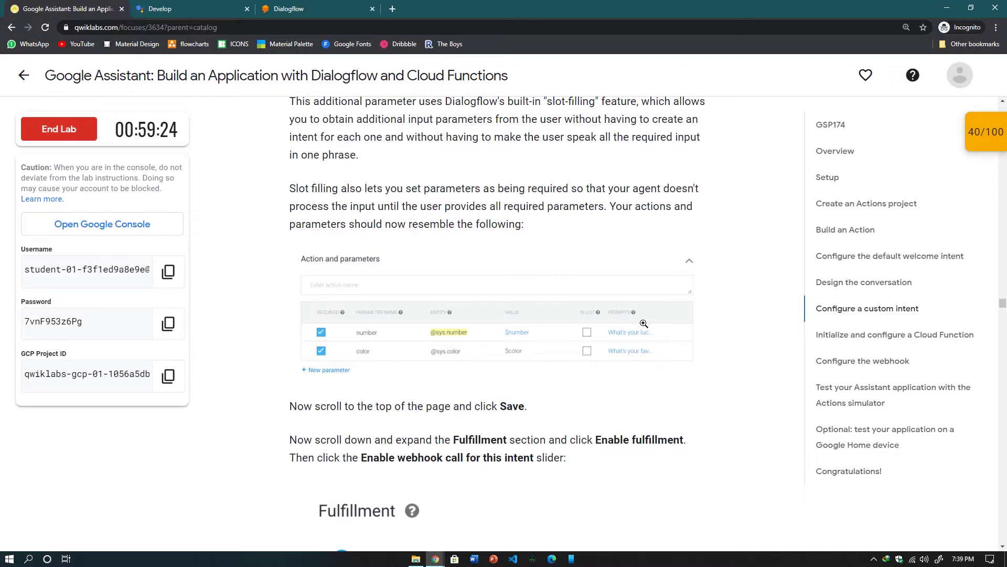
{"action": "scroll", "coordinate": [644, 323], "scroll_direction": "up", "scroll_amount": 3}
{"action": "scroll", "coordinate": [651, 328], "scroll_direction": "down", "scroll_amount": 4}
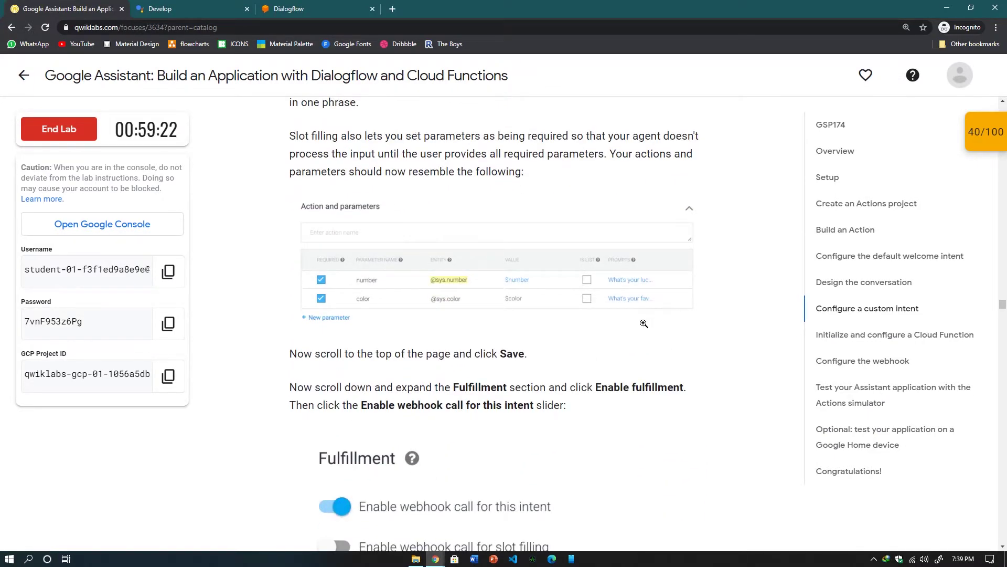
Read the lab's slot-filling explanation and review the number and color parameters of the make_name intent in Dialogflow.
{"action": "scroll", "coordinate": [644, 323], "scroll_direction": "up", "scroll_amount": 3}
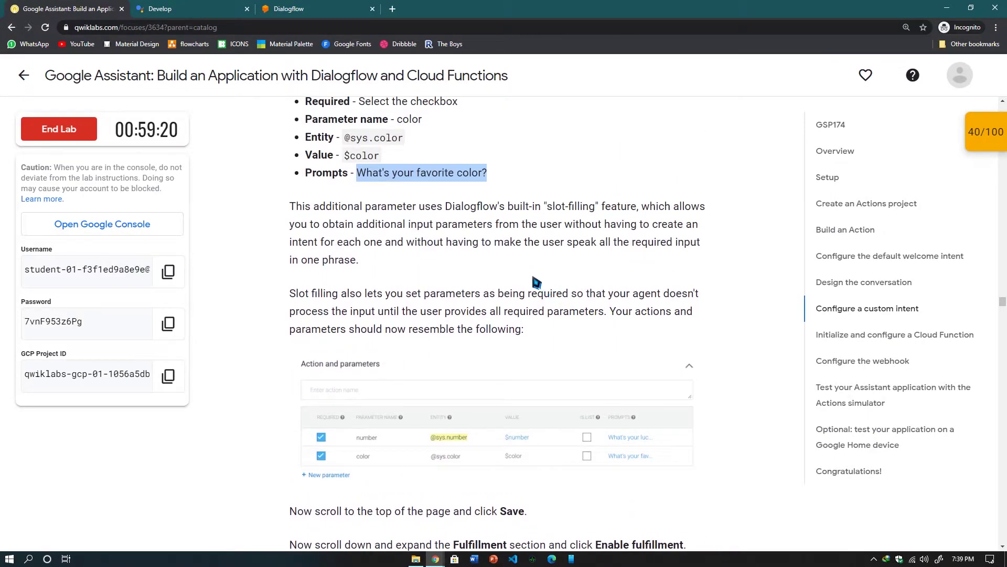
{"action": "left_click_drag", "start_coordinate": [548, 211], "coordinate": [599, 212]}
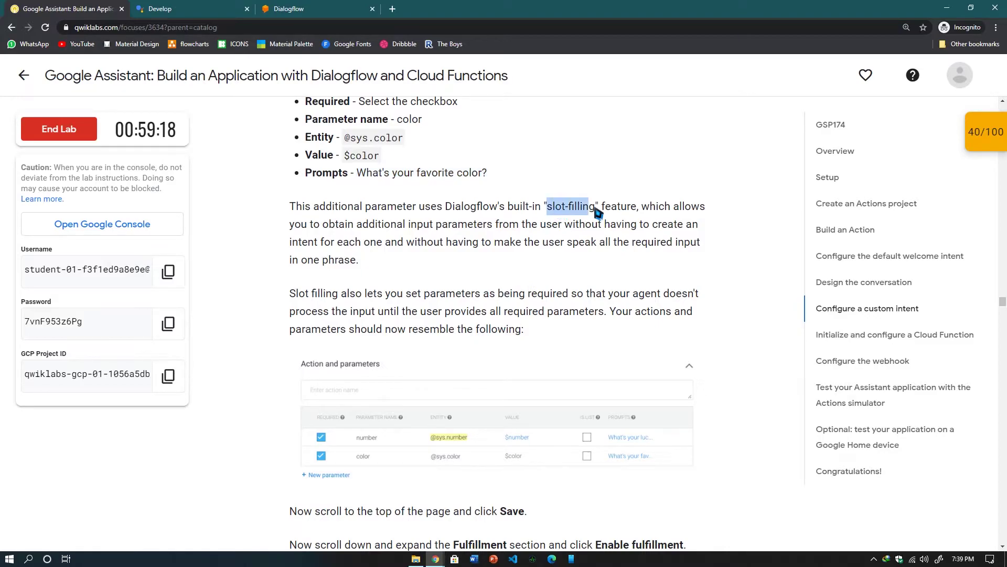
{"action": "left_click", "coordinate": [294, 9]}
{"action": "scroll", "coordinate": [523, 256], "scroll_direction": "up", "scroll_amount": 2}
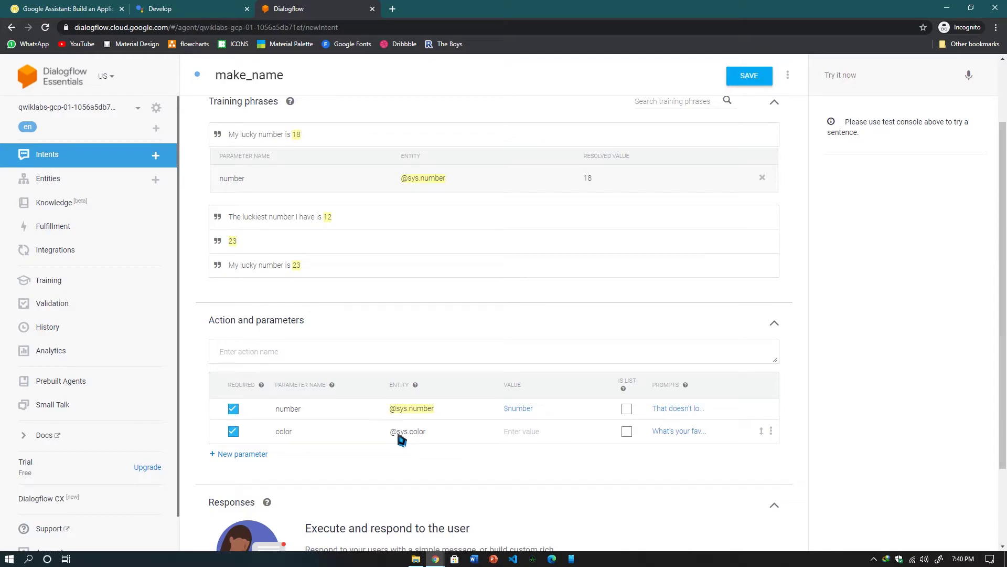
{"action": "scroll", "coordinate": [399, 451], "scroll_direction": "up", "scroll_amount": 3}
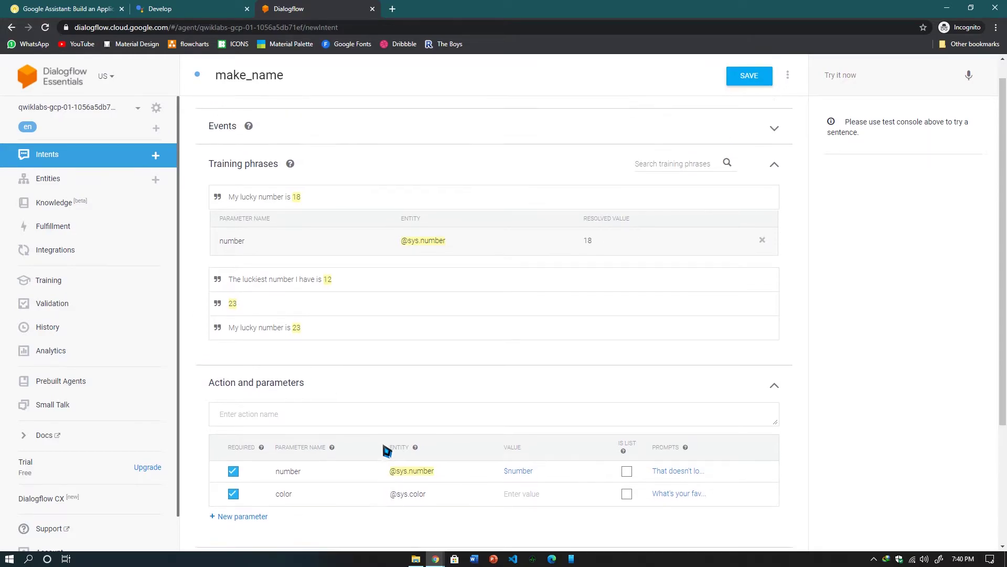
Compare the make_name parameters with the lab's reference table and save the intent.
{"action": "left_click", "coordinate": [59, 8]}
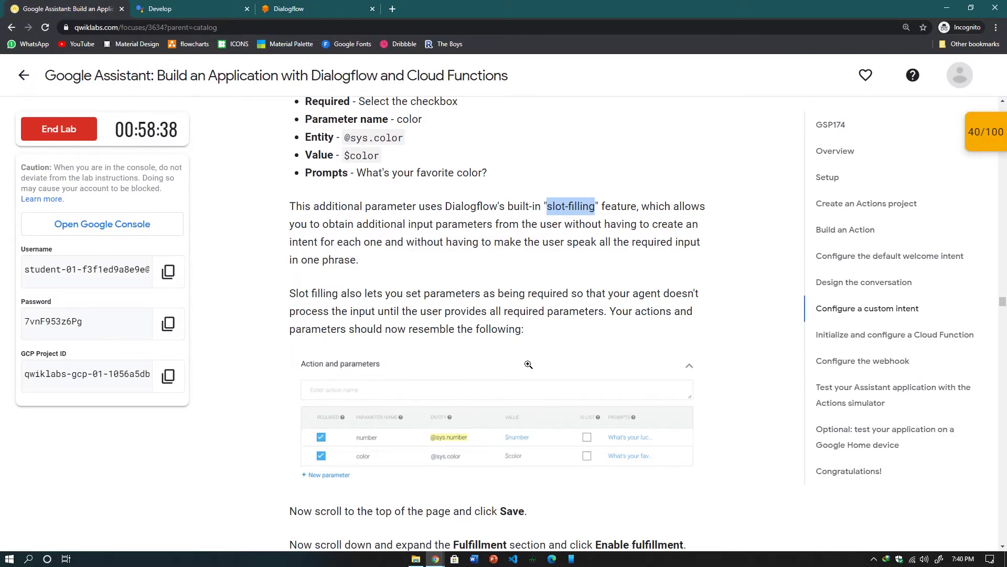
{"action": "scroll", "coordinate": [524, 368], "scroll_direction": "down", "scroll_amount": 3}
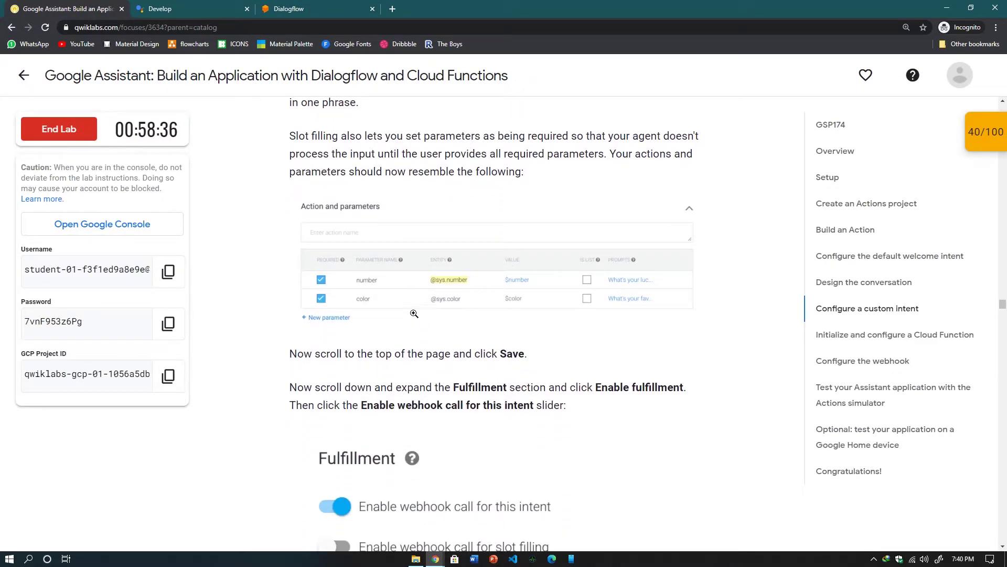
{"action": "left_click", "coordinate": [296, 9]}
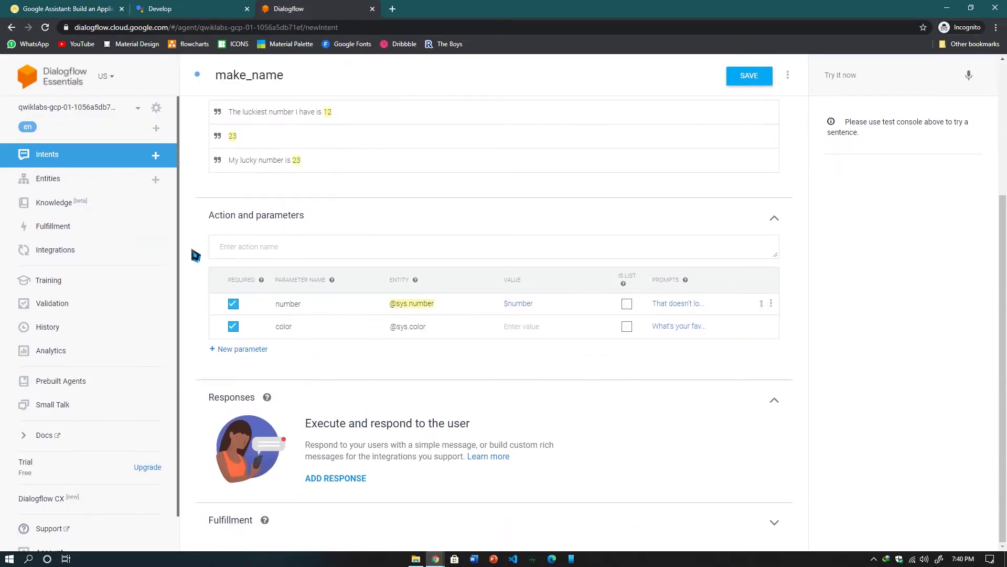
{"action": "left_click", "coordinate": [79, 8]}
{"action": "scroll", "coordinate": [486, 362], "scroll_direction": "down", "scroll_amount": 1}
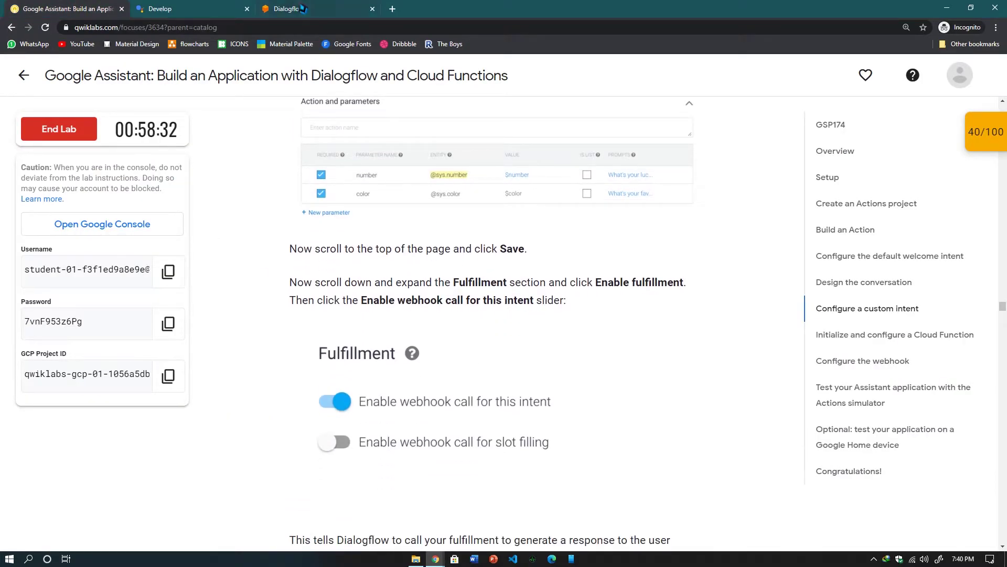
{"action": "left_click", "coordinate": [302, 9]}
{"action": "left_click", "coordinate": [770, 80]}
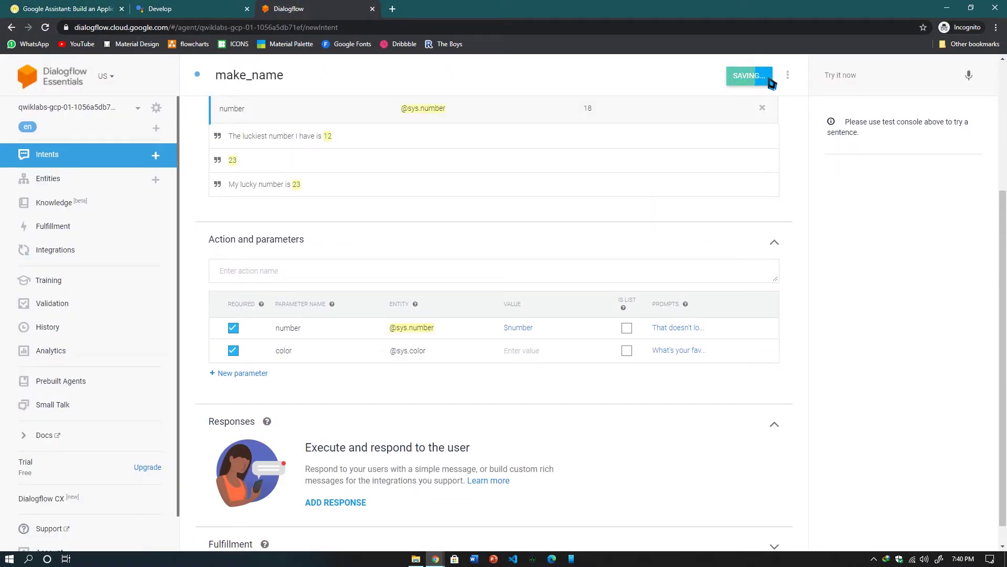
Follow the lab's fulfillment instructions: enable fulfillment for make_name and turn on "Enable webhook call for this intent".
{"action": "left_click", "coordinate": [56, 8]}
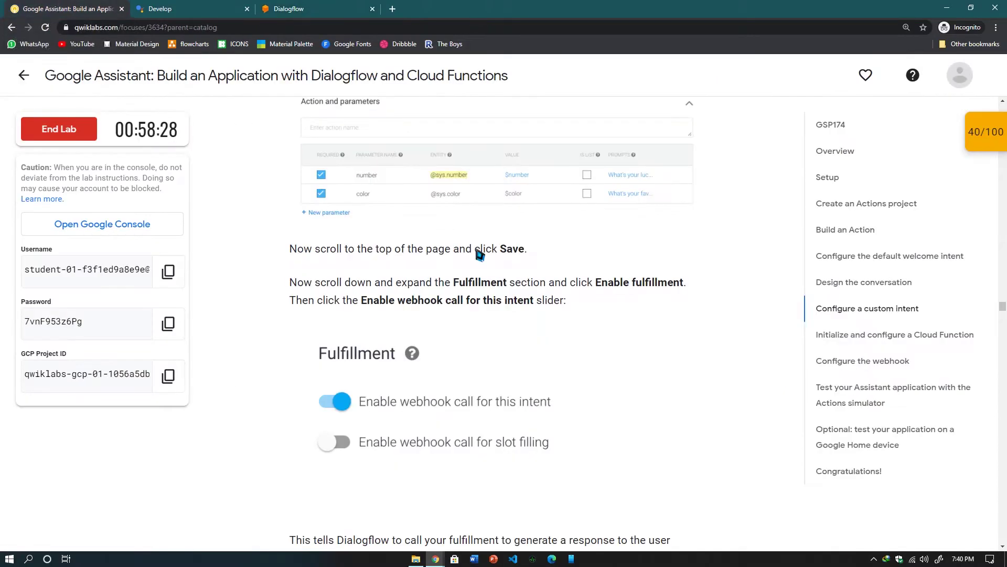
{"action": "scroll", "coordinate": [590, 261], "scroll_direction": "down", "scroll_amount": 2}
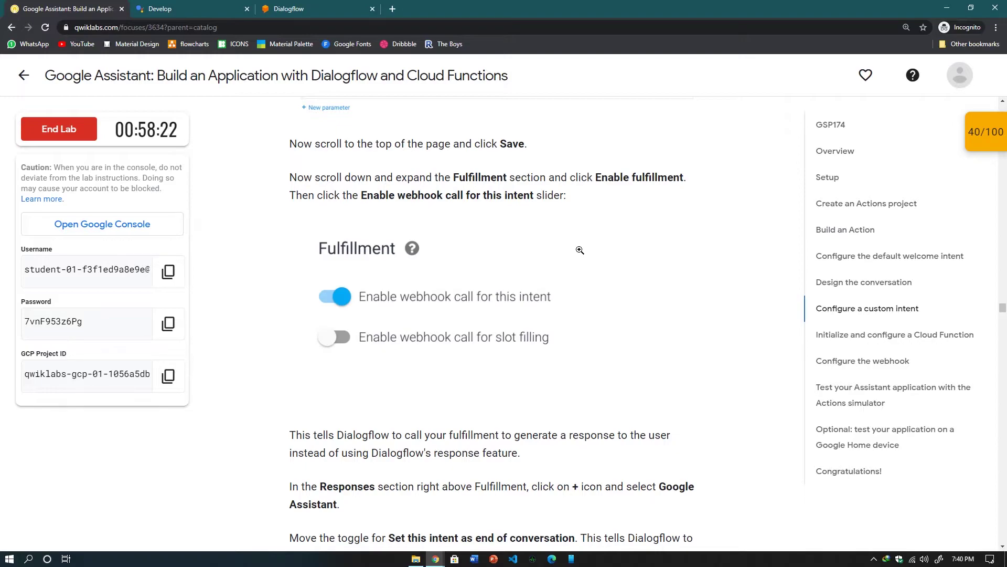
{"action": "left_click", "coordinate": [338, 8]}
{"action": "scroll", "coordinate": [521, 309], "scroll_direction": "down", "scroll_amount": 5}
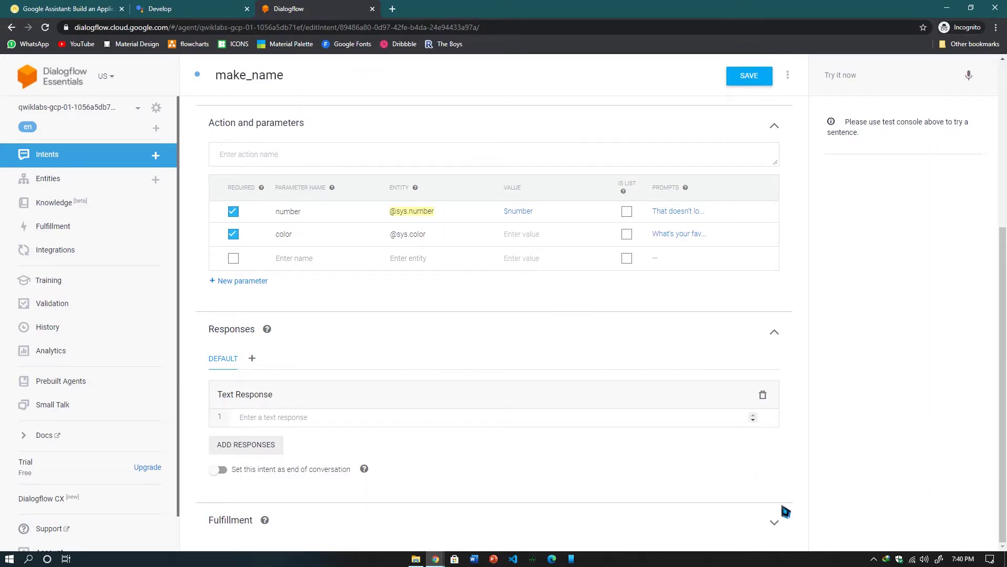
{"action": "left_click", "coordinate": [775, 521]}
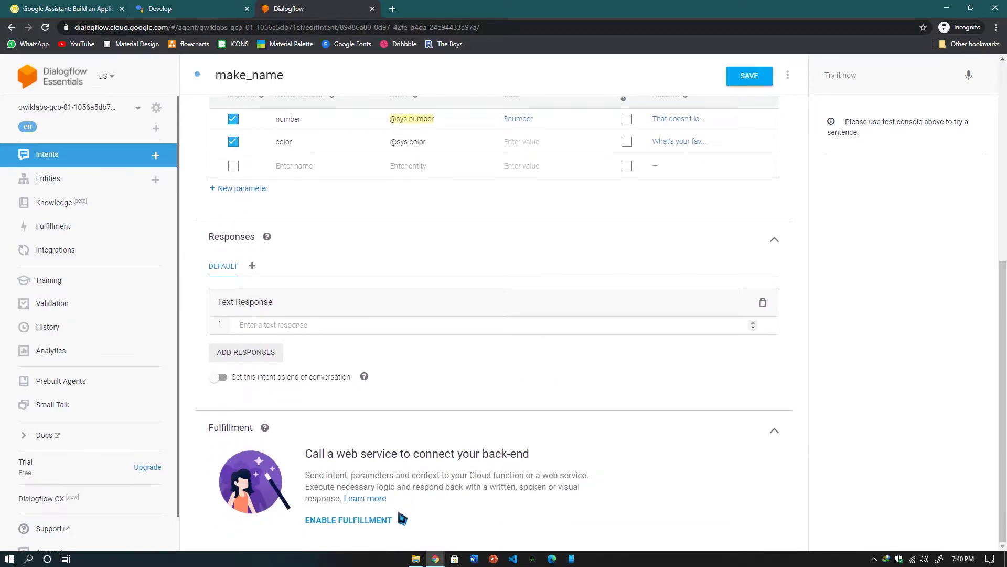
{"action": "left_click", "coordinate": [374, 523]}
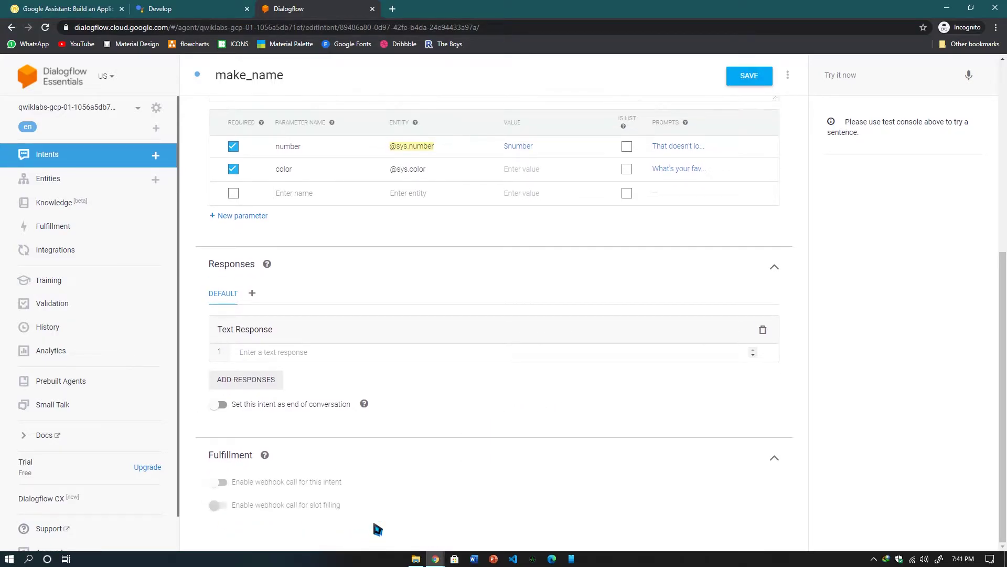
{"action": "left_click", "coordinate": [223, 485]}
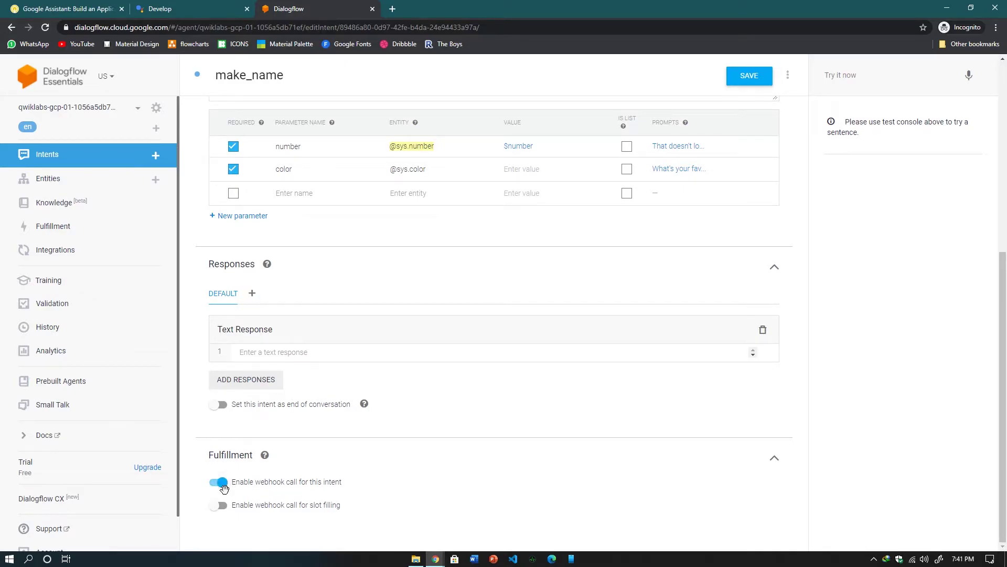
Check the lab's response instructions and add a Google Assistant response tab to the make_name intent.
{"action": "left_click", "coordinate": [74, 8]}
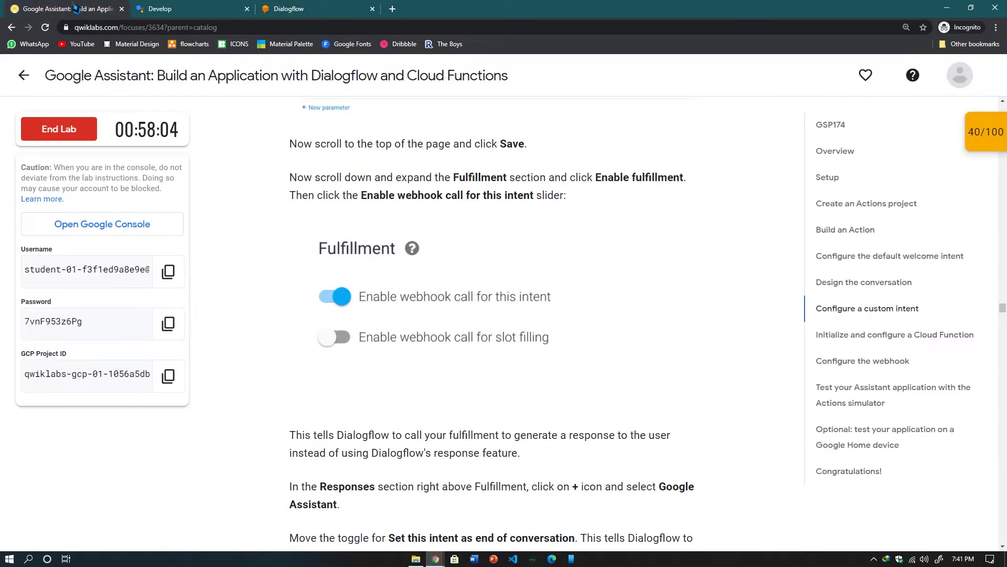
{"action": "scroll", "coordinate": [606, 374], "scroll_direction": "down", "scroll_amount": 4}
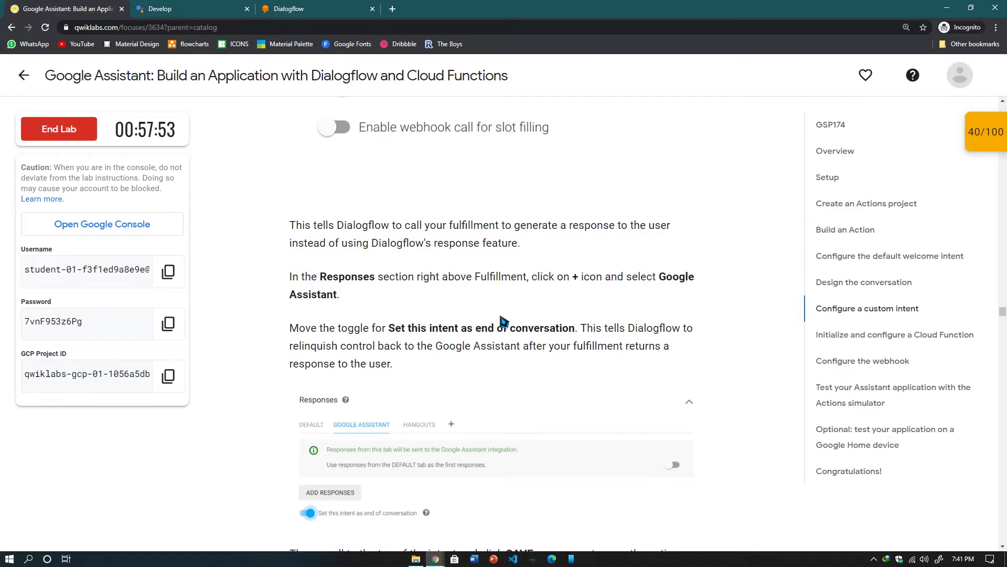
{"action": "left_click", "coordinate": [341, 15]}
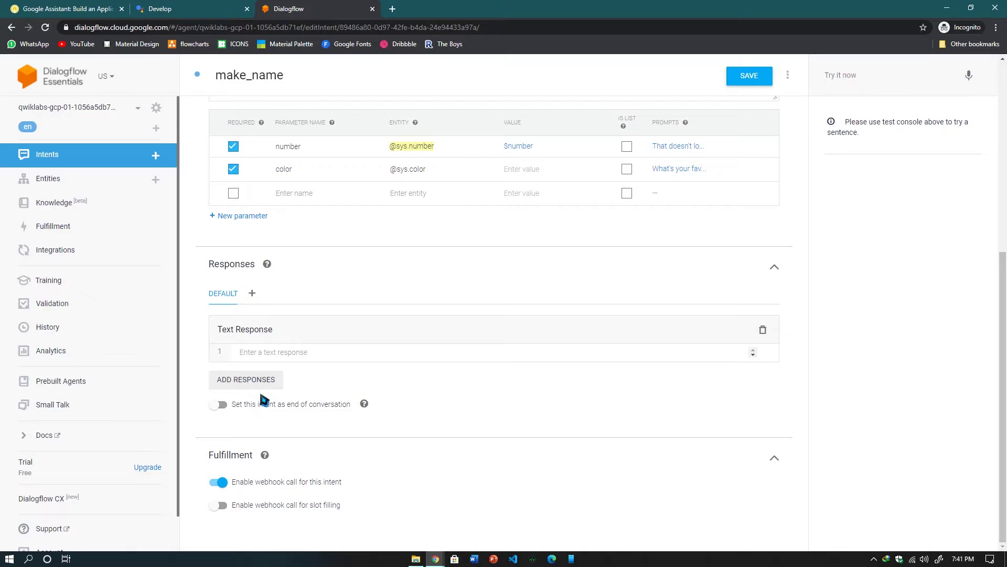
{"action": "left_click", "coordinate": [94, 13]}
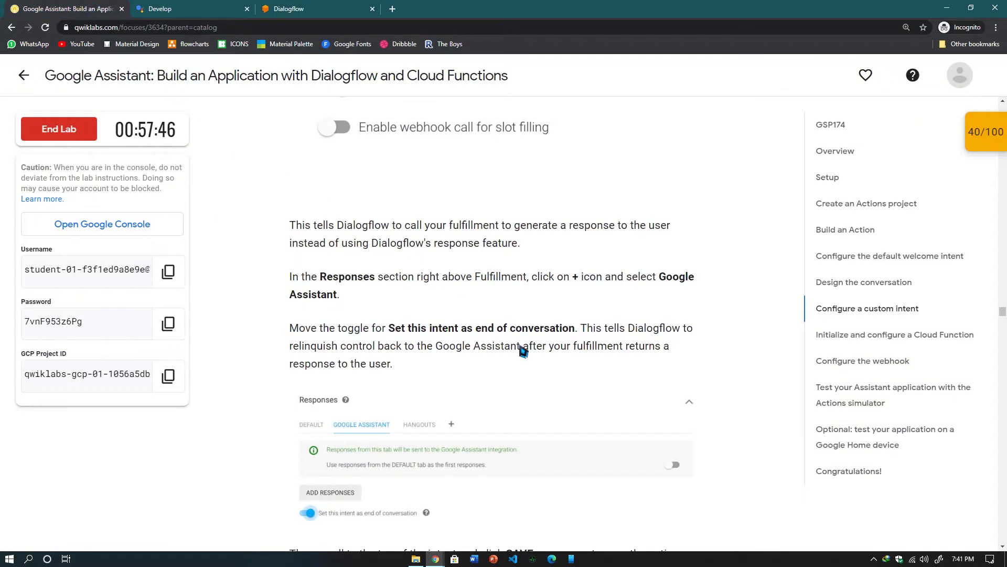
{"action": "scroll", "coordinate": [524, 351], "scroll_direction": "down", "scroll_amount": 2}
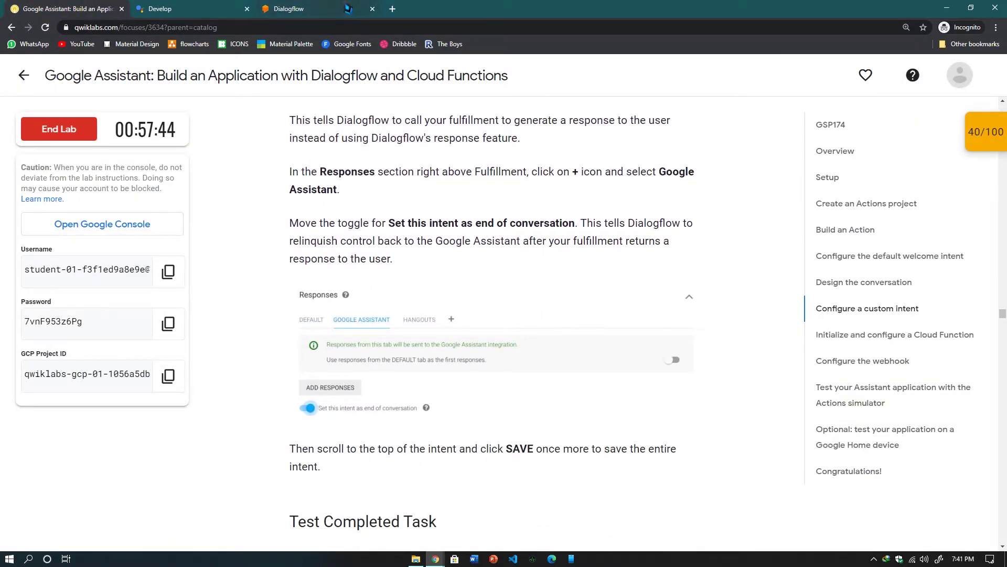
{"action": "left_click", "coordinate": [347, 8]}
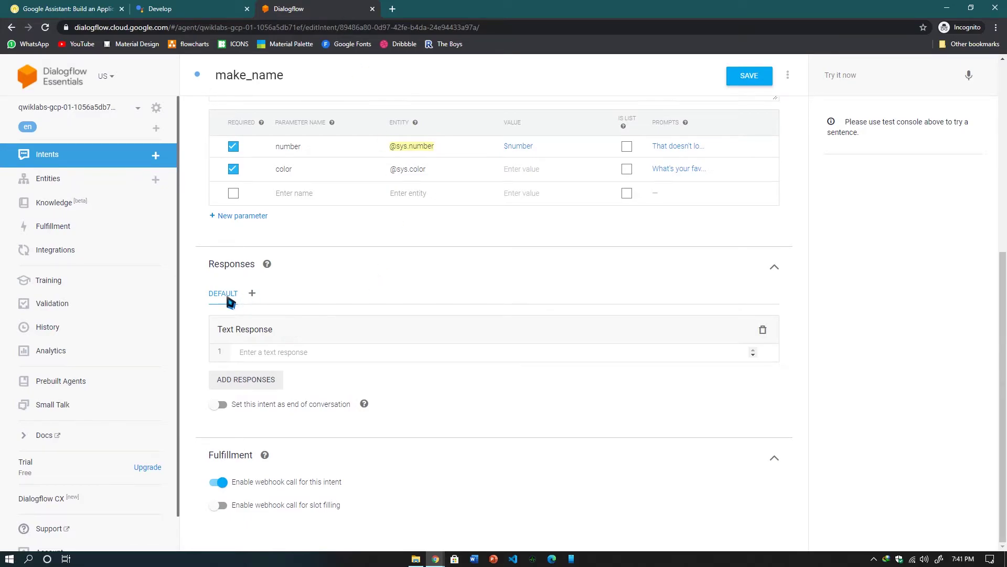
{"action": "left_click", "coordinate": [253, 293]}
{"action": "left_click", "coordinate": [309, 301]}
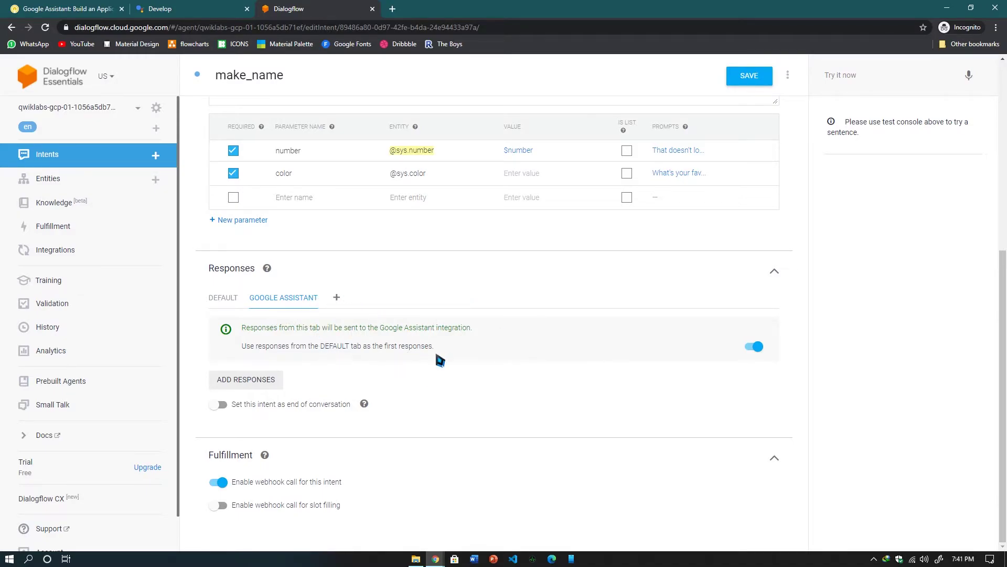
Turn on "Set this intent as end of conversation" and switch off "Enable webhook call for this intent".
{"action": "left_click", "coordinate": [223, 408]}
{"action": "left_click", "coordinate": [339, 404]}
{"action": "left_click", "coordinate": [221, 409]}
{"action": "left_click", "coordinate": [381, 484]}
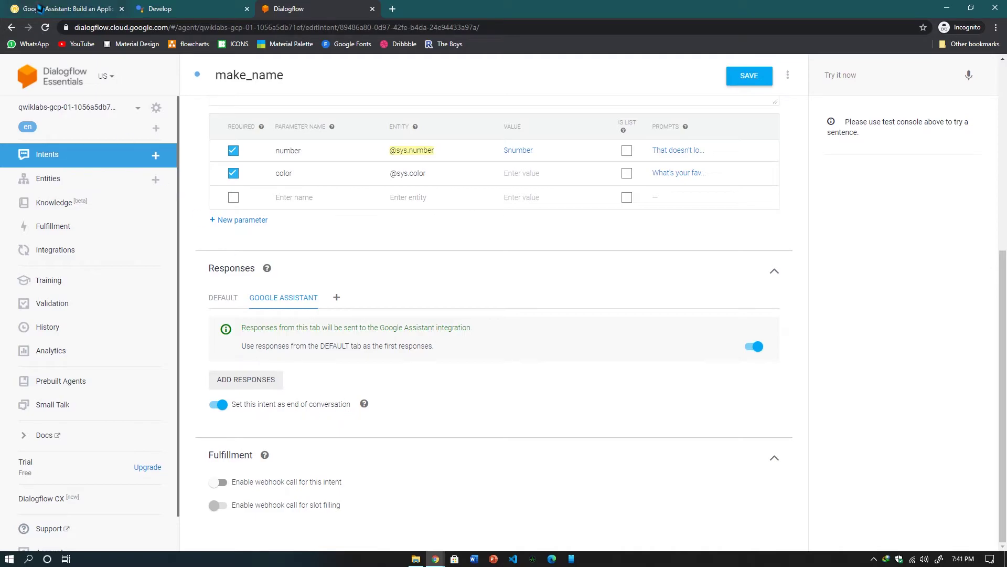
Look up the lab's closing instruction for the custom intent and save the make_name intent again.
{"action": "left_click", "coordinate": [74, 9]}
{"action": "scroll", "coordinate": [462, 313], "scroll_direction": "down", "scroll_amount": 2}
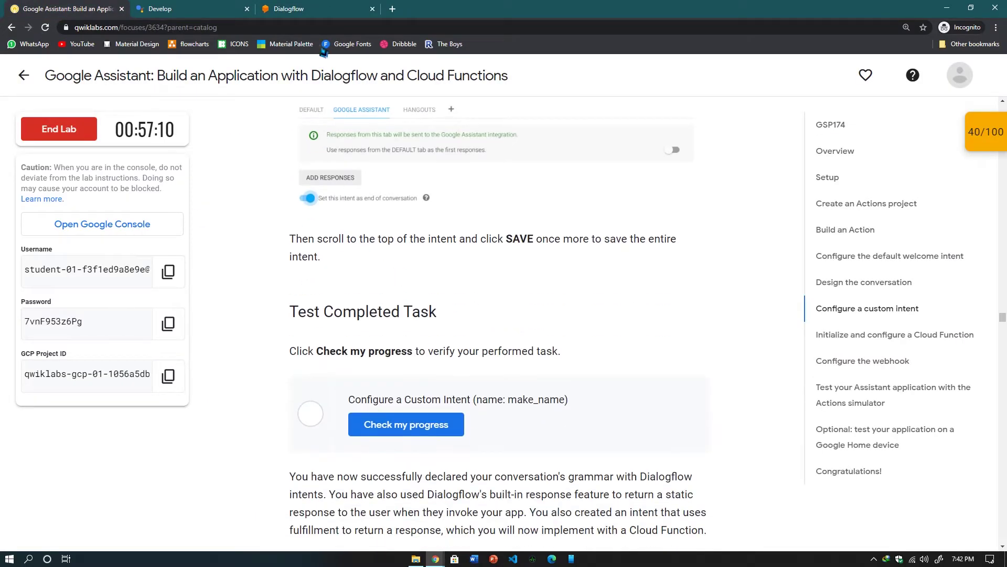
{"action": "left_click", "coordinate": [294, 9]}
{"action": "left_click", "coordinate": [750, 77]}
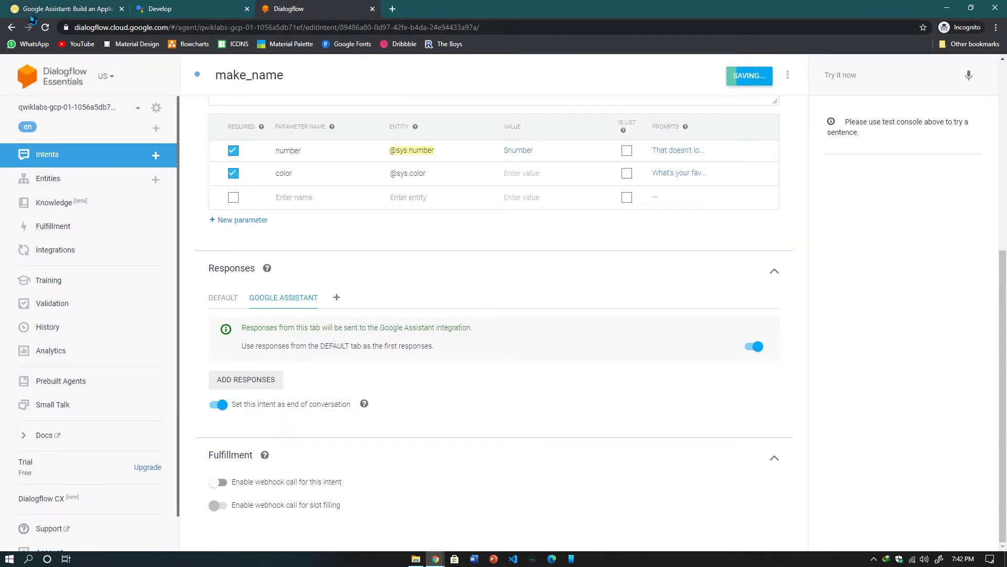
Check the lab progress for the "Configure a Custom Intent (name: make_name)" task.
{"action": "left_click", "coordinate": [57, 9]}
{"action": "left_click", "coordinate": [462, 428]}
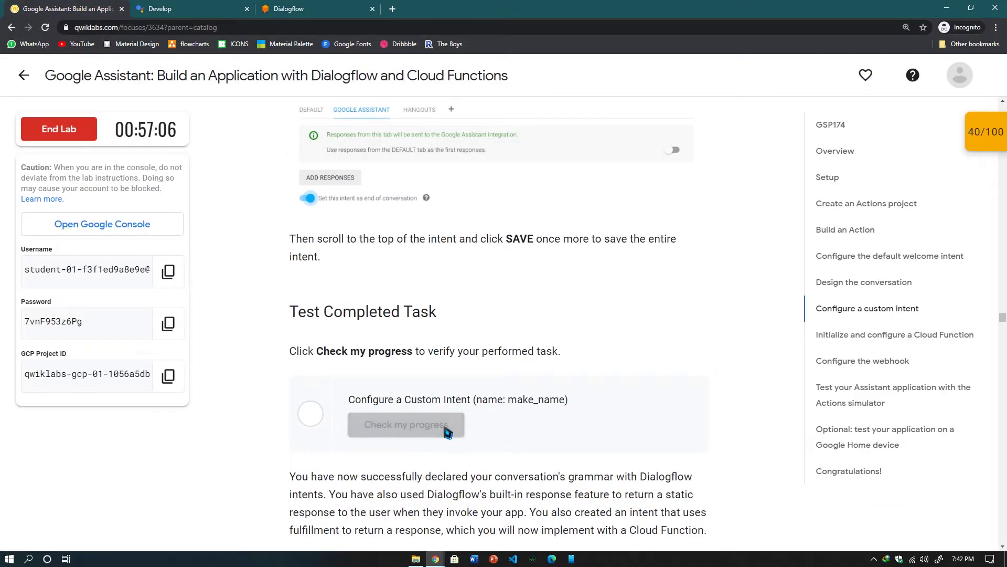
{"action": "scroll", "coordinate": [569, 400], "scroll_direction": "down", "scroll_amount": 3}
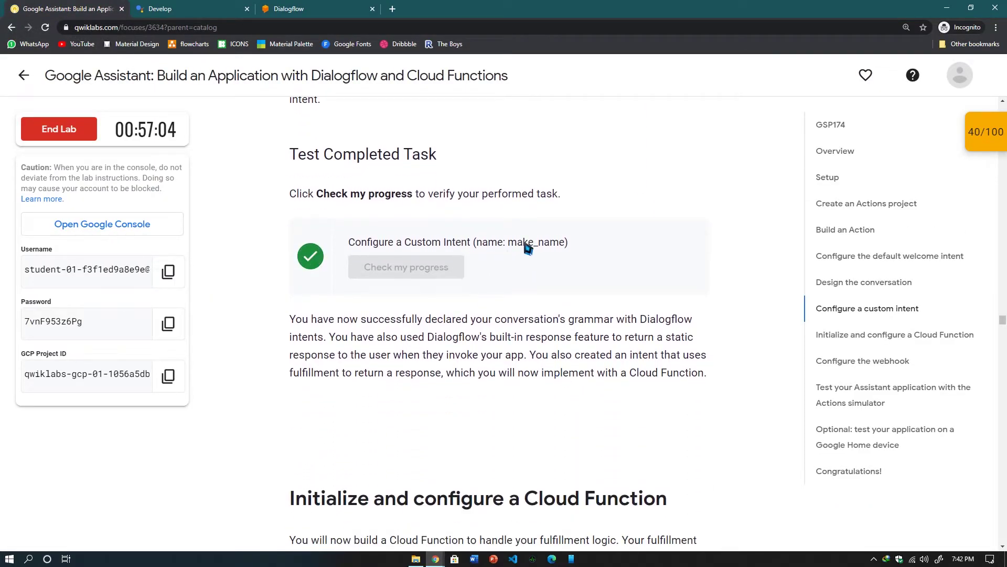
{"action": "left_click_drag", "start_coordinate": [517, 247], "coordinate": [571, 245]}
Read the lab's "Initialize and configure a Cloud Function" introduction and open the Google Console from the lab page.
{"action": "scroll", "coordinate": [638, 334], "scroll_direction": "down", "scroll_amount": 2}
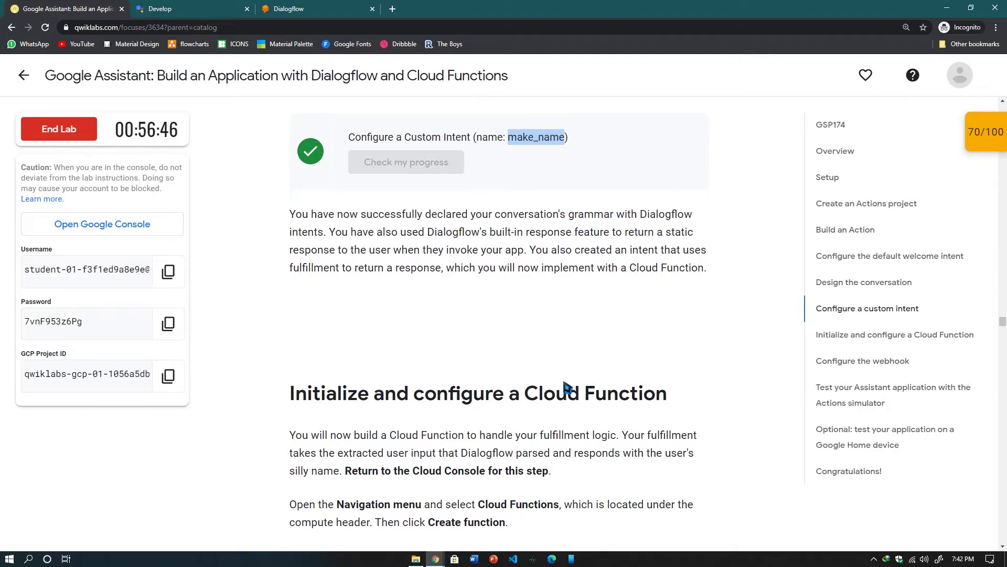
{"action": "left_click_drag", "start_coordinate": [527, 397], "coordinate": [670, 399]}
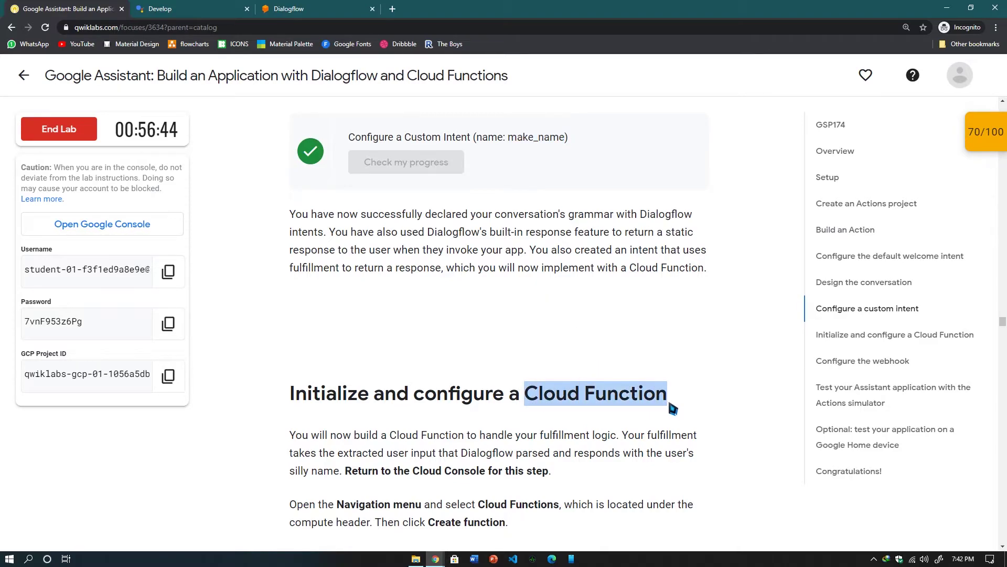
{"action": "scroll", "coordinate": [568, 419], "scroll_direction": "down", "scroll_amount": 3}
{"action": "scroll", "coordinate": [568, 409], "scroll_direction": "down", "scroll_amount": 2}
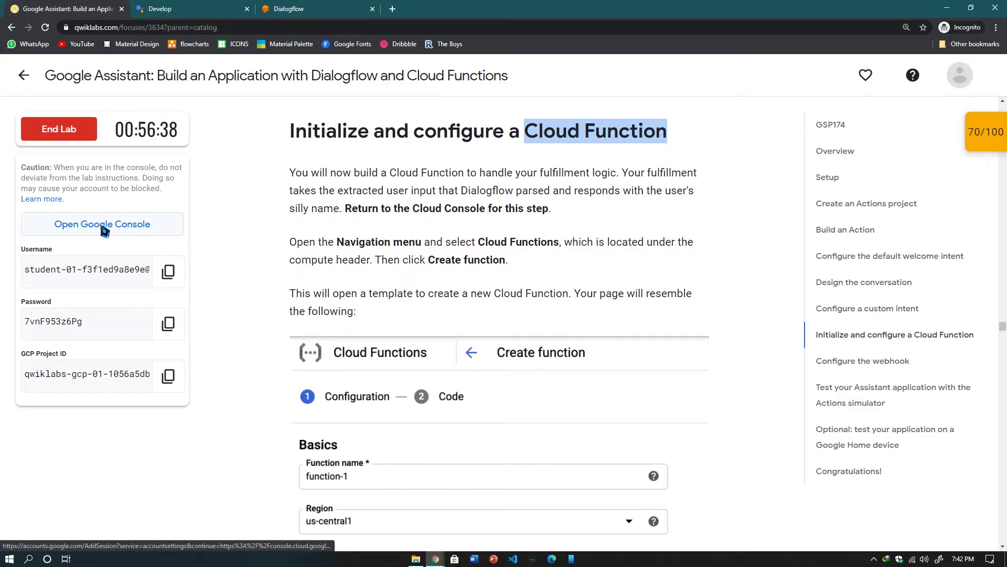
{"action": "left_click", "coordinate": [138, 235]}
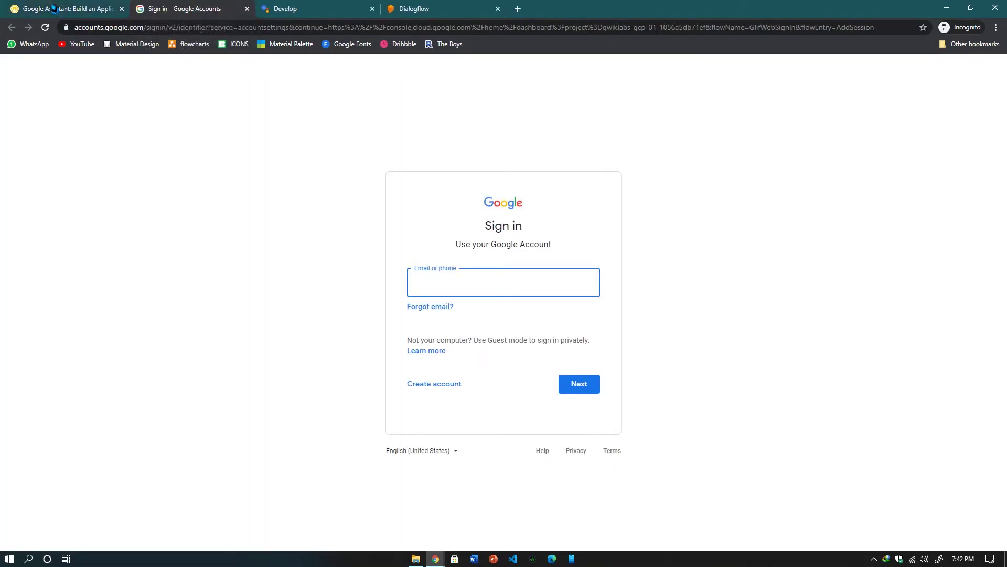
Copy the lab username and submit it as the account e-mail on the Google sign-in page.
{"action": "left_click", "coordinate": [68, 9]}
{"action": "left_click", "coordinate": [169, 273]}
{"action": "left_click", "coordinate": [184, 9]}
{"action": "key", "text": "ctrl+v"}
{"action": "left_click", "coordinate": [580, 384]}
Copy the lab password and submit it in the password field to sign in to the Google Cloud console.
{"action": "left_click", "coordinate": [52, 9]}
{"action": "left_click", "coordinate": [168, 323]}
{"action": "left_click", "coordinate": [184, 9]}
{"action": "key", "text": "ctrl+v"}
{"action": "left_click", "coordinate": [592, 374]}
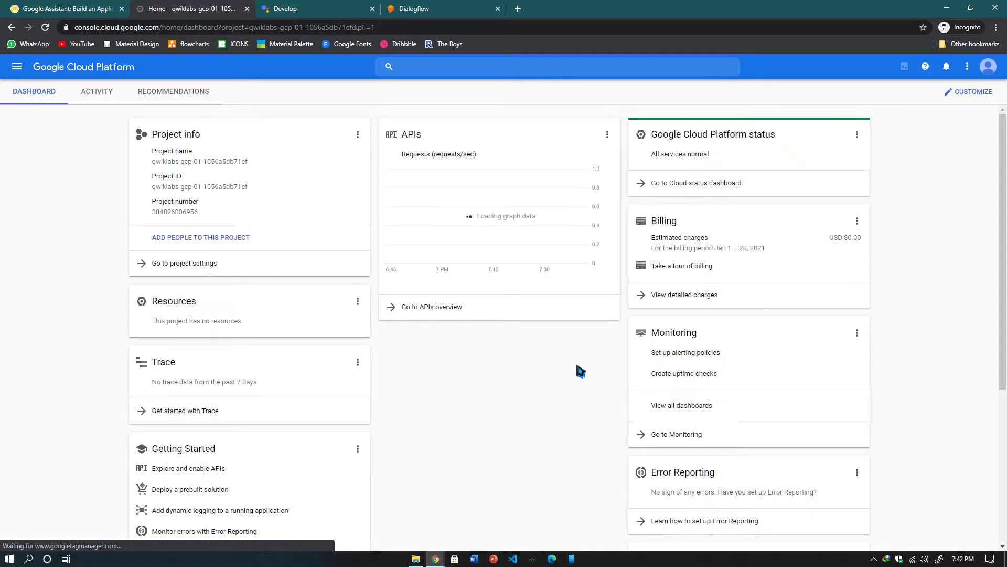
Agree to the Google Cloud Platform Terms of Service in the welcome dialog, and return to the lab's Cloud Function instructions.
{"action": "left_click", "coordinate": [105, 6]}
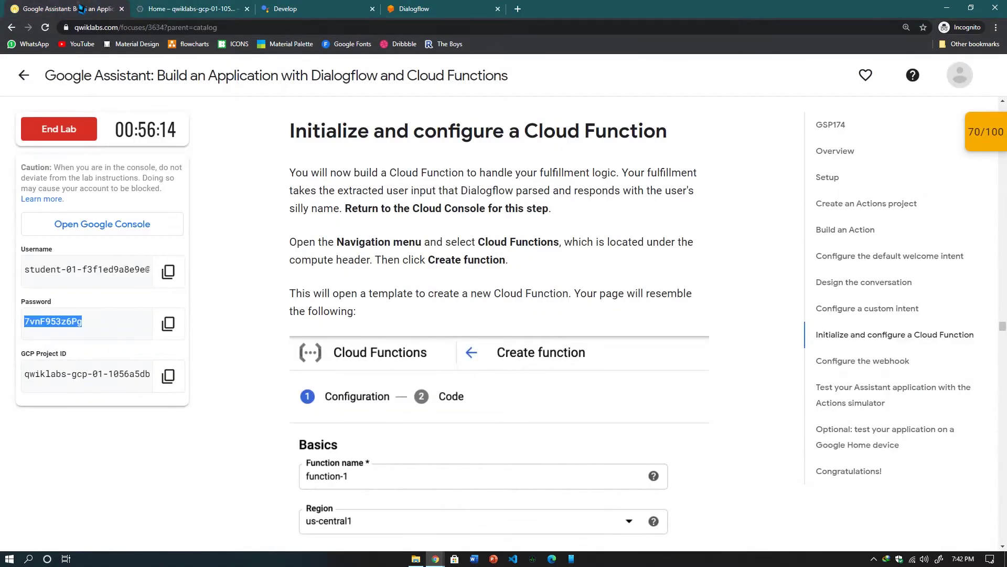
{"action": "left_click", "coordinate": [183, 9]}
{"action": "left_click", "coordinate": [373, 322]}
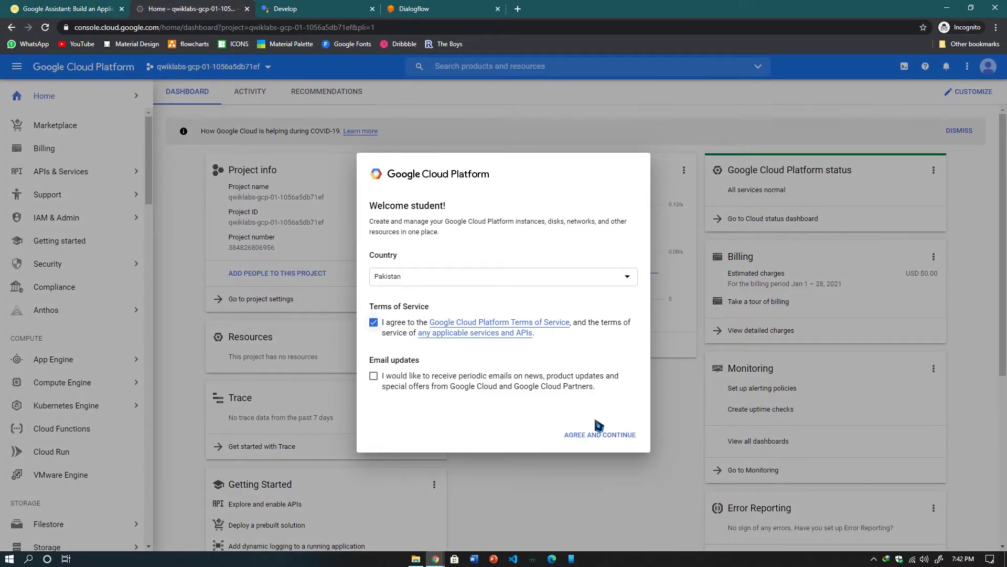
{"action": "left_click", "coordinate": [603, 436]}
{"action": "left_click", "coordinate": [29, 9]}
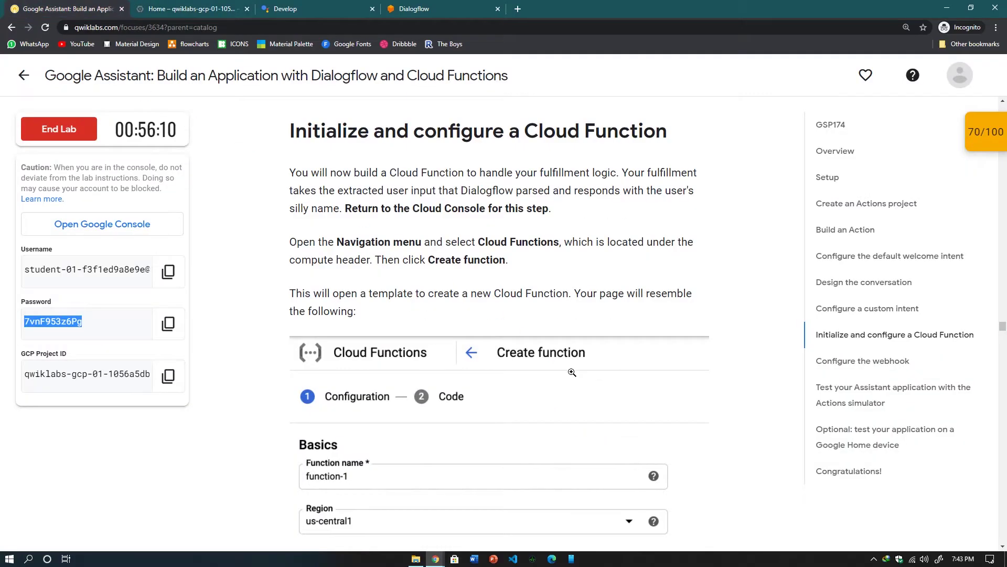
Open Cloud Functions in the Google Cloud console as the lab instructs, and start creating a new function.
{"action": "scroll", "coordinate": [572, 373], "scroll_direction": "down", "scroll_amount": 2}
{"action": "scroll", "coordinate": [573, 373], "scroll_direction": "up", "scroll_amount": 1}
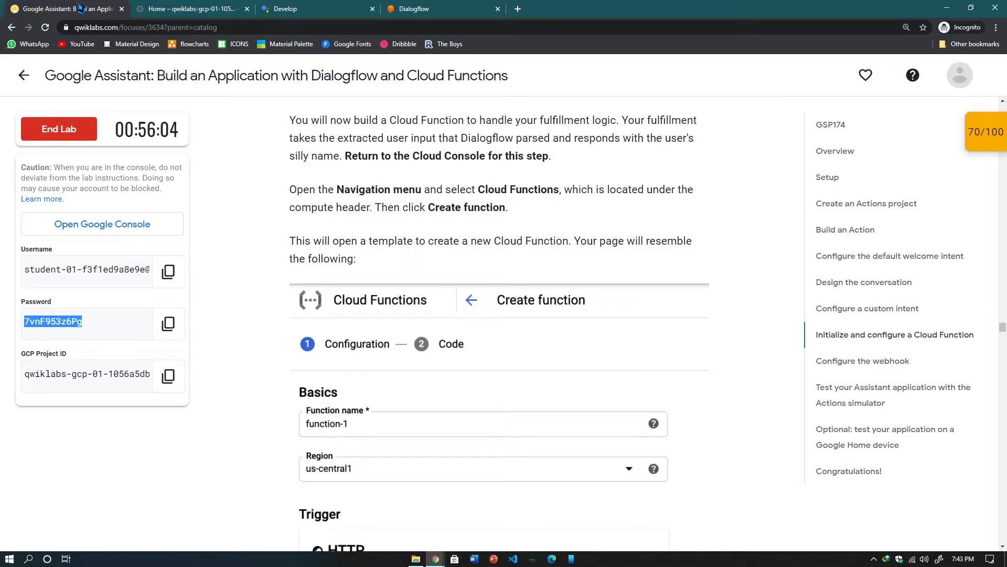
{"action": "left_click", "coordinate": [205, 9]}
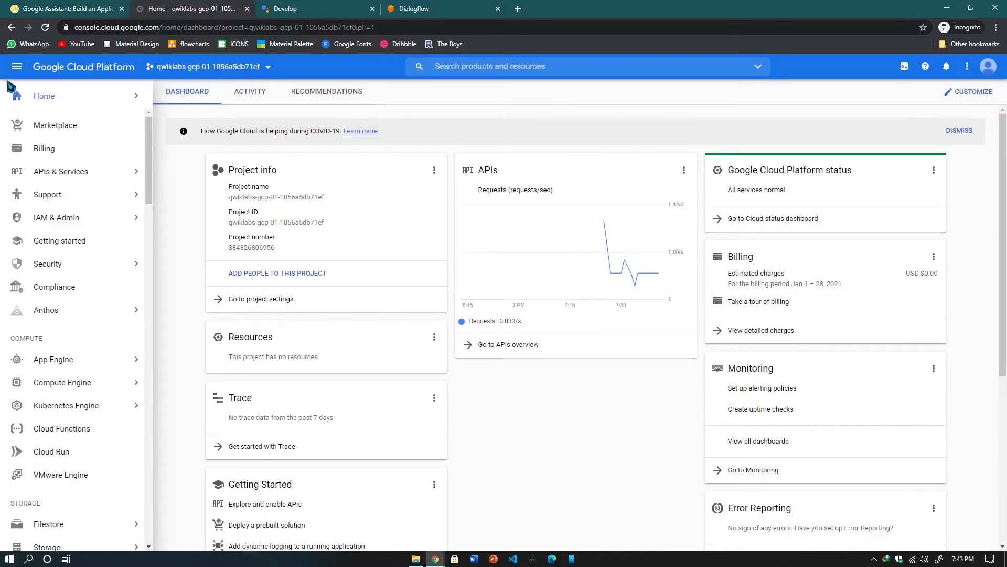
{"action": "left_click", "coordinate": [17, 67]}
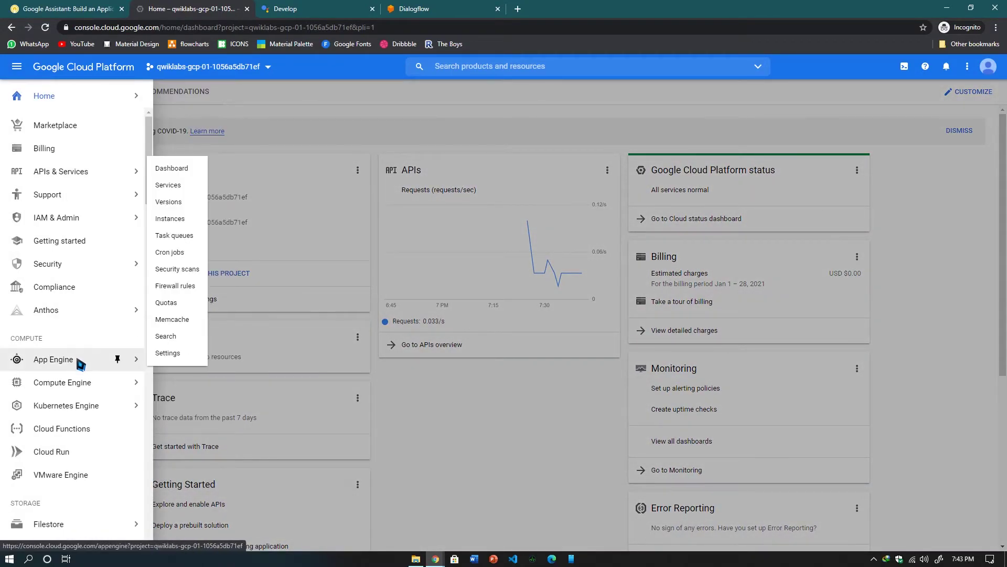
{"action": "mouse_move", "coordinate": [88, 394]}
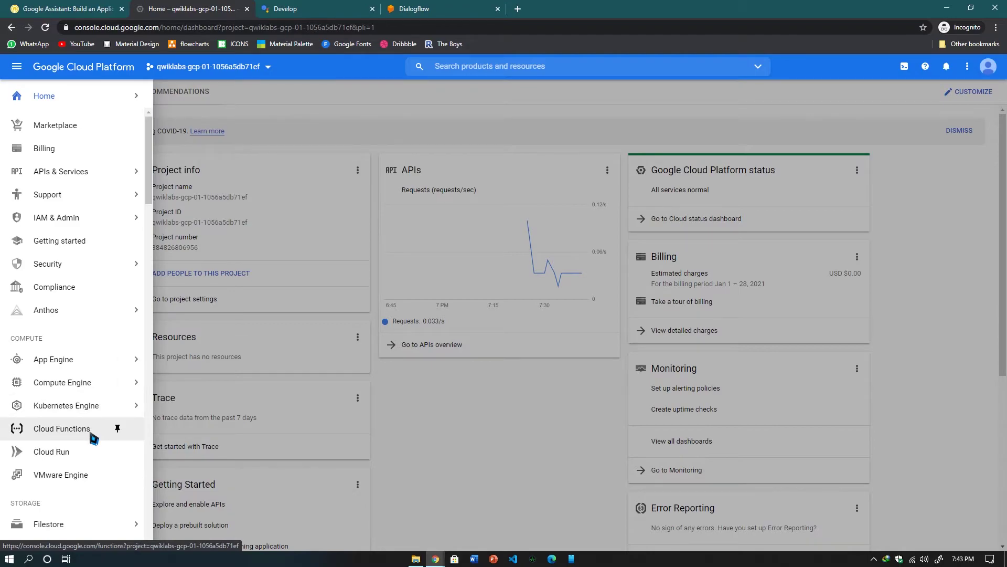
{"action": "left_click", "coordinate": [89, 429]}
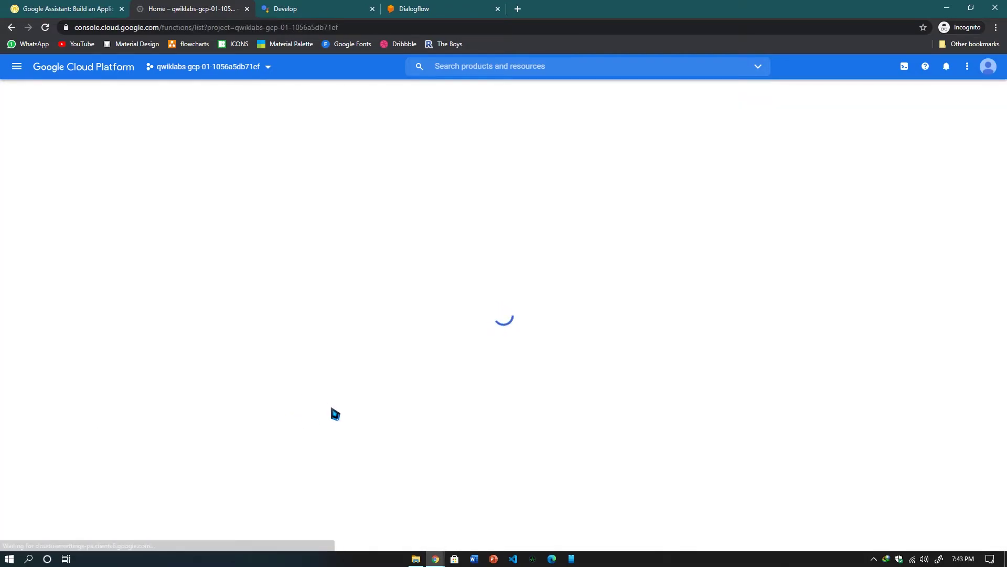
{"action": "left_click", "coordinate": [66, 9]}
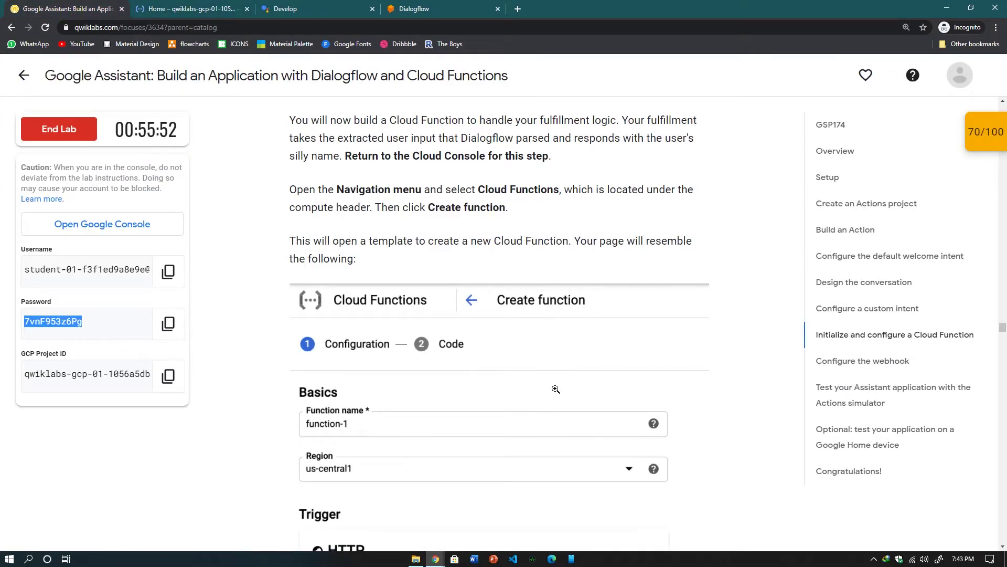
{"action": "scroll", "coordinate": [558, 391], "scroll_direction": "down", "scroll_amount": 3}
{"action": "left_click", "coordinate": [190, 8]}
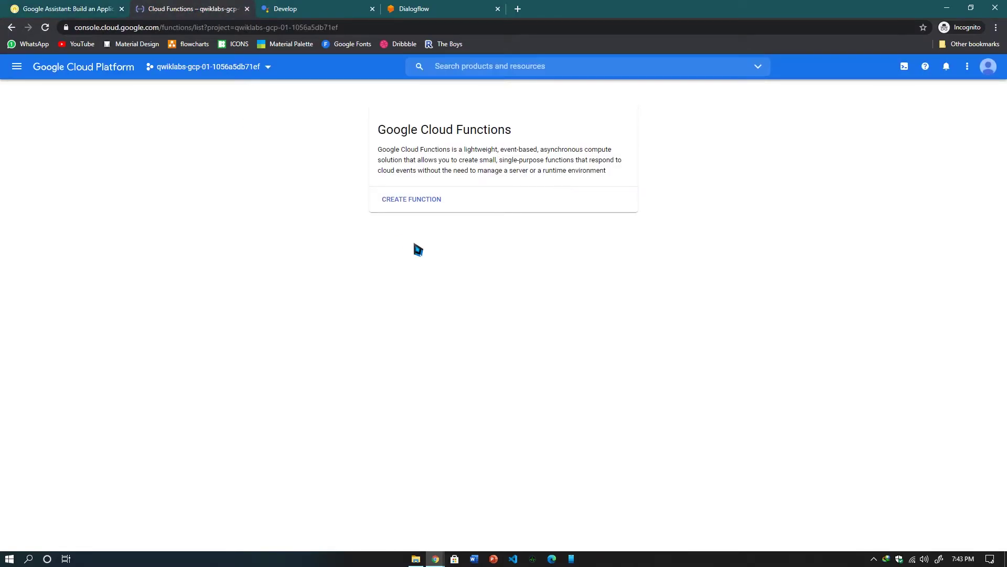
{"action": "left_click", "coordinate": [427, 203]}
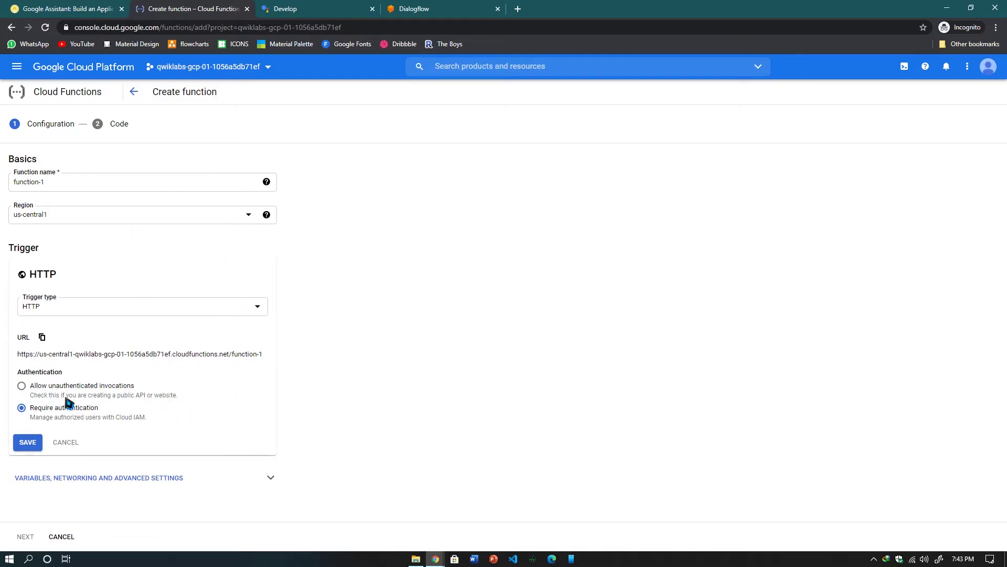
Allow unauthenticated invocations for the HTTP trigger, and name the function silly-name-maker using the name copied from the lab.
{"action": "left_click", "coordinate": [30, 392]}
{"action": "left_click", "coordinate": [94, 9]}
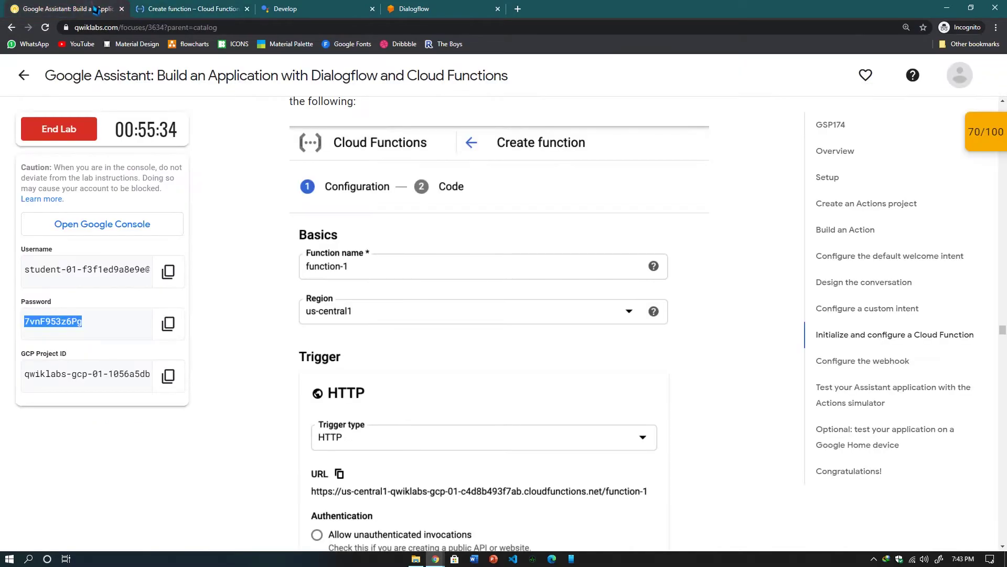
{"action": "scroll", "coordinate": [489, 312], "scroll_direction": "up", "scroll_amount": 2}
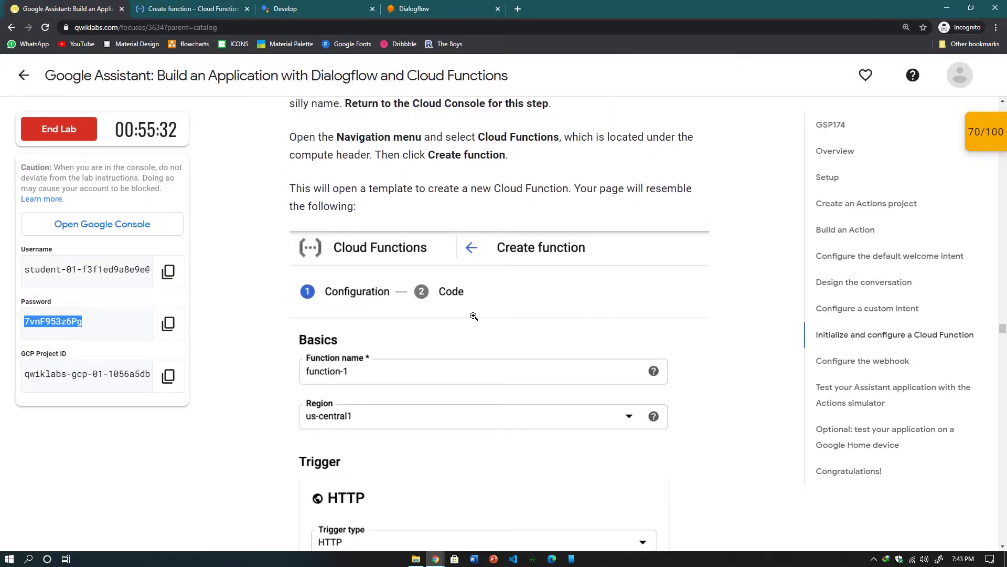
{"action": "scroll", "coordinate": [474, 316], "scroll_direction": "down", "scroll_amount": 7}
{"action": "scroll", "coordinate": [474, 316], "scroll_direction": "up", "scroll_amount": 7}
{"action": "scroll", "coordinate": [473, 316], "scroll_direction": "down", "scroll_amount": 8}
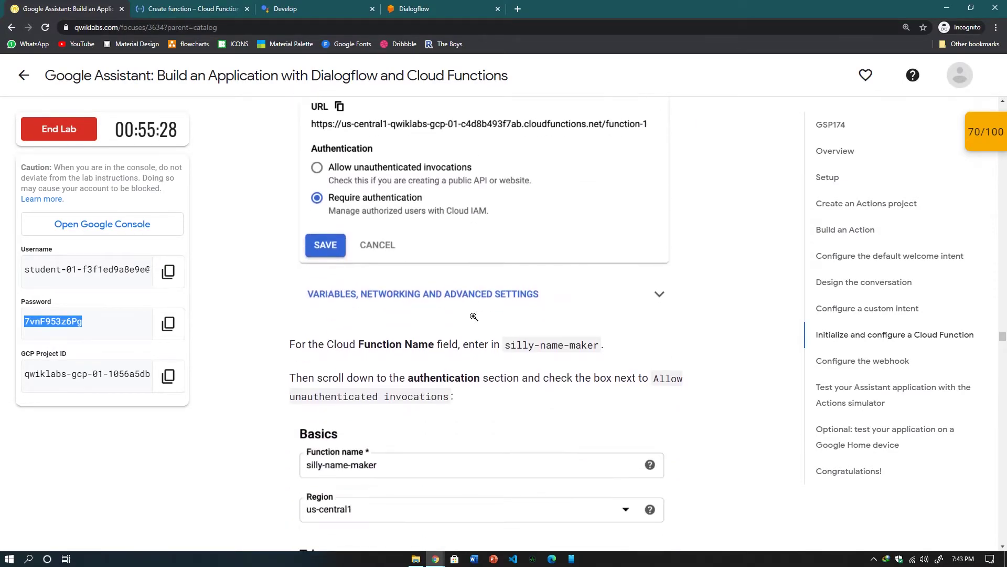
{"action": "left_click_drag", "start_coordinate": [506, 348], "coordinate": [606, 353]}
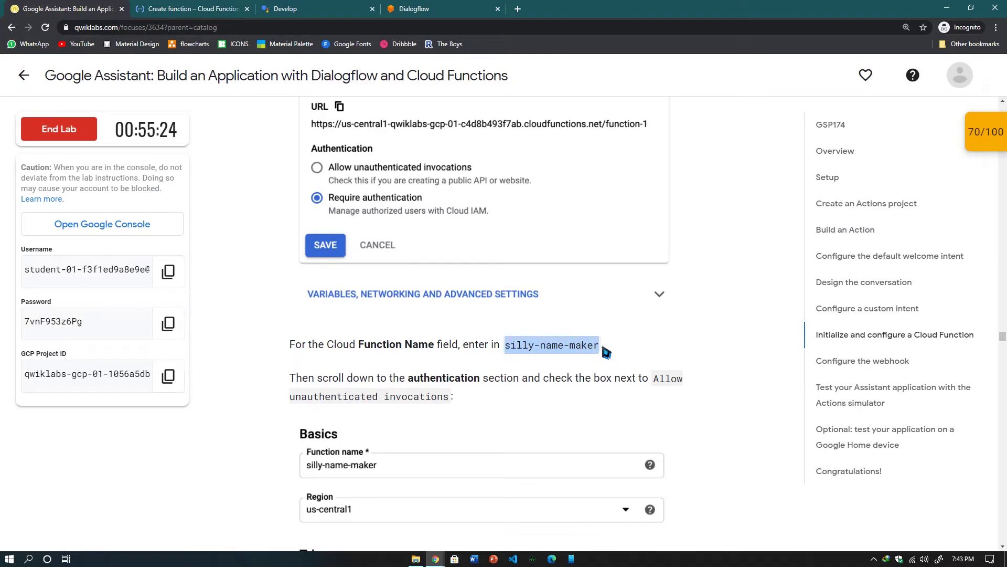
{"action": "left_click", "coordinate": [215, 8]}
{"action": "triple_click", "coordinate": [96, 186]}
{"action": "key", "text": "ctrl+v"}
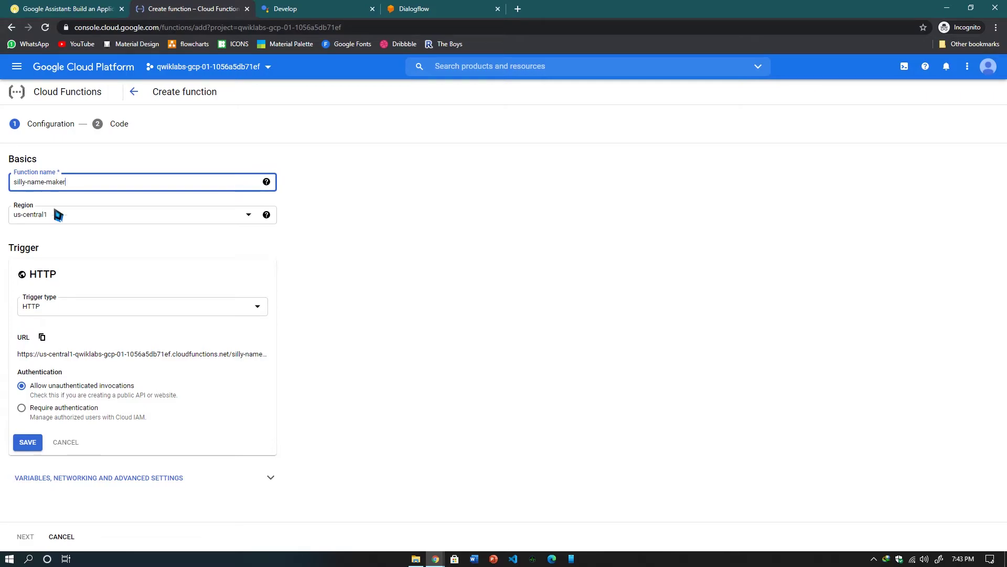
Check the lab's example configuration, save the function's HTTP trigger settings and continue to the code stage.
{"action": "left_click", "coordinate": [22, 8]}
{"action": "scroll", "coordinate": [556, 327], "scroll_direction": "down", "scroll_amount": 2}
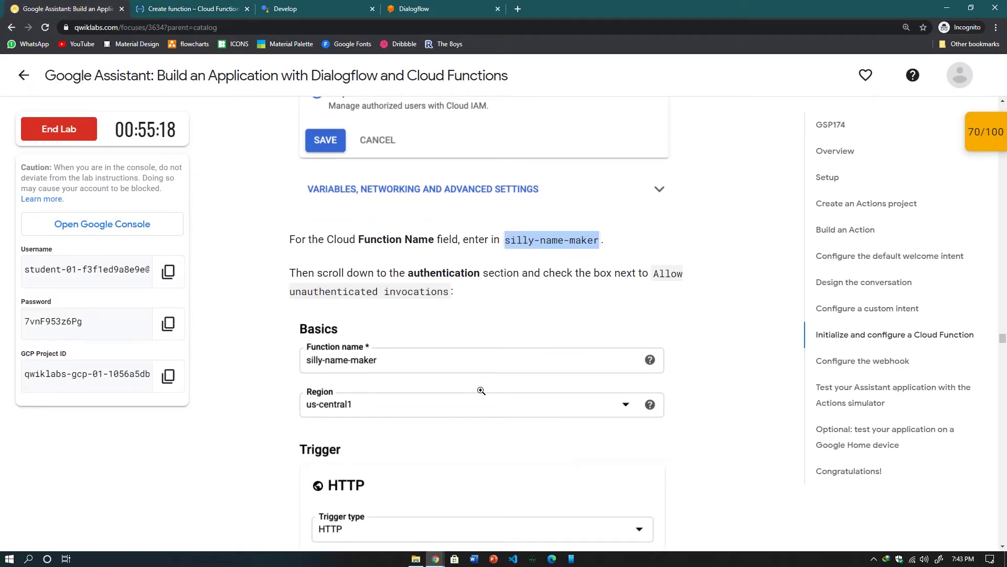
{"action": "scroll", "coordinate": [481, 390], "scroll_direction": "down", "scroll_amount": 2}
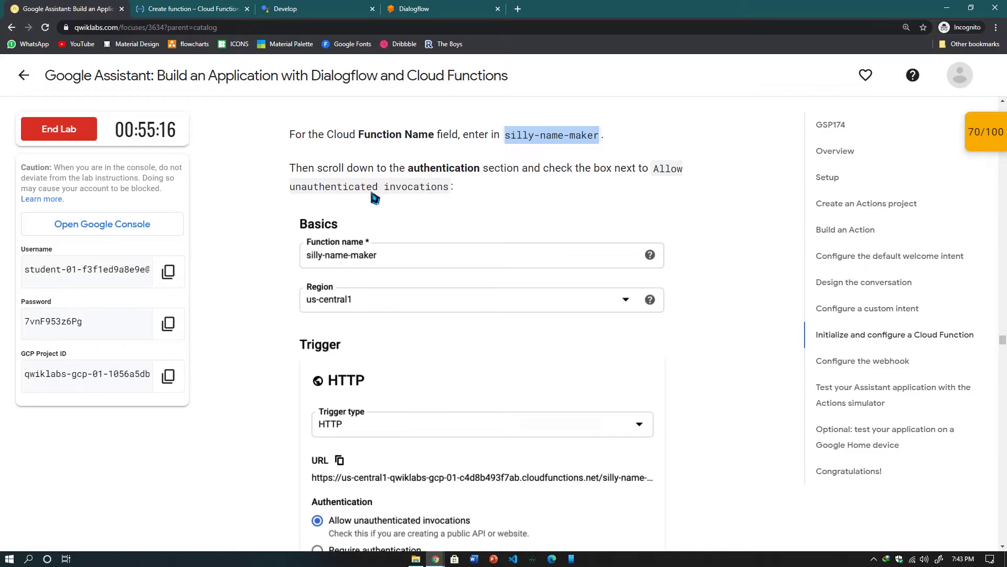
{"action": "scroll", "coordinate": [612, 394], "scroll_direction": "down", "scroll_amount": 3}
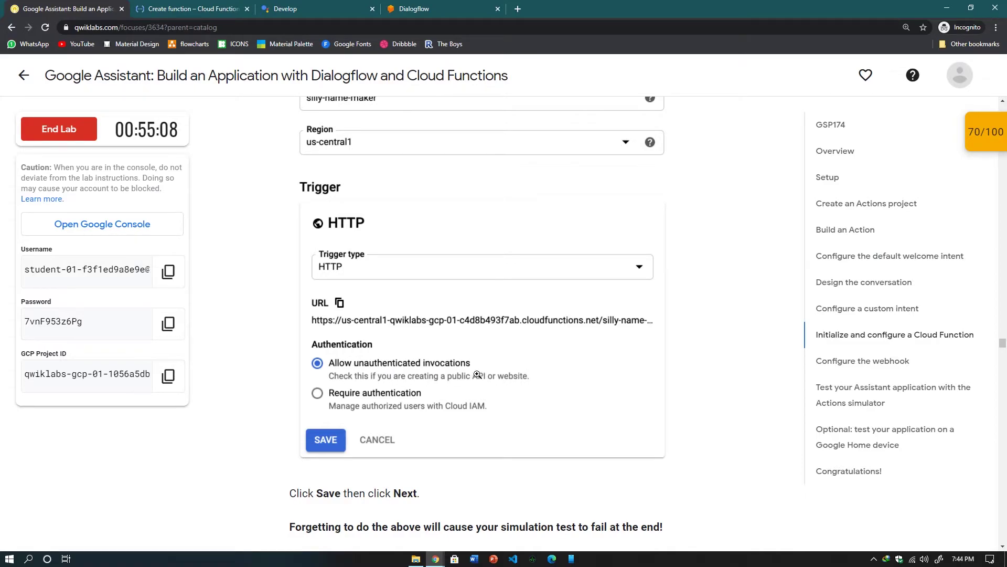
{"action": "scroll", "coordinate": [438, 376], "scroll_direction": "down", "scroll_amount": 3}
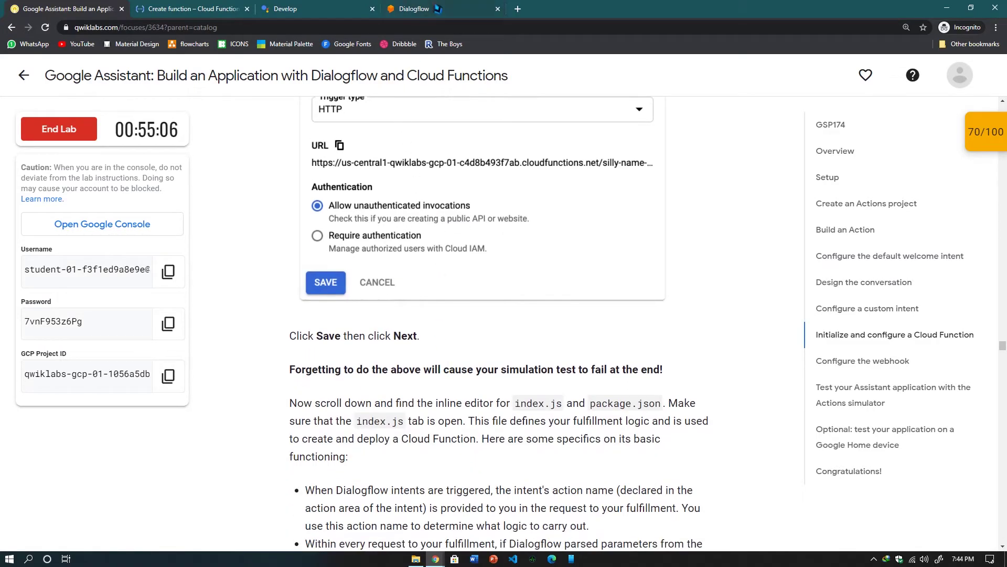
{"action": "left_click", "coordinate": [438, 9]}
{"action": "left_click", "coordinate": [179, 9]}
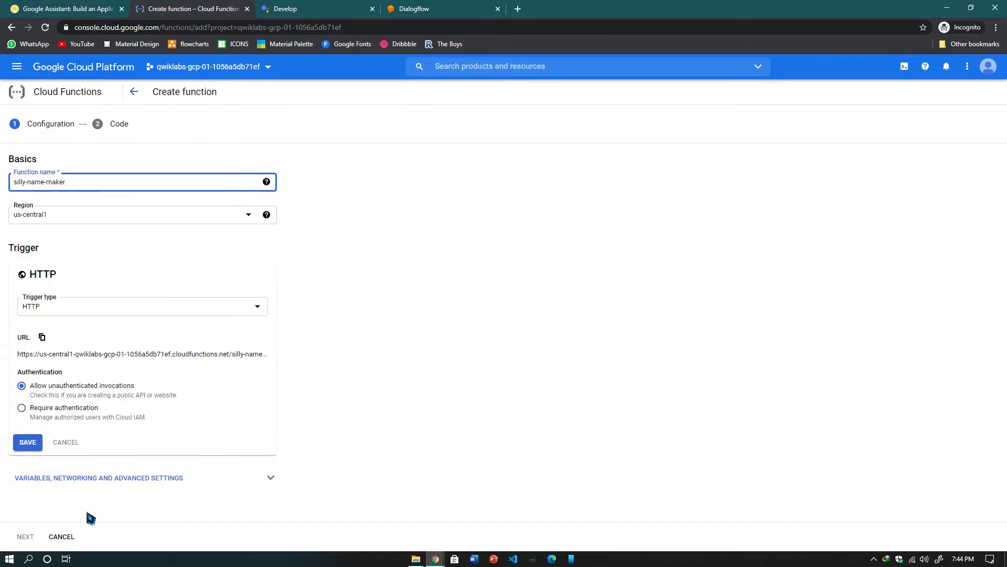
{"action": "left_click", "coordinate": [30, 444]}
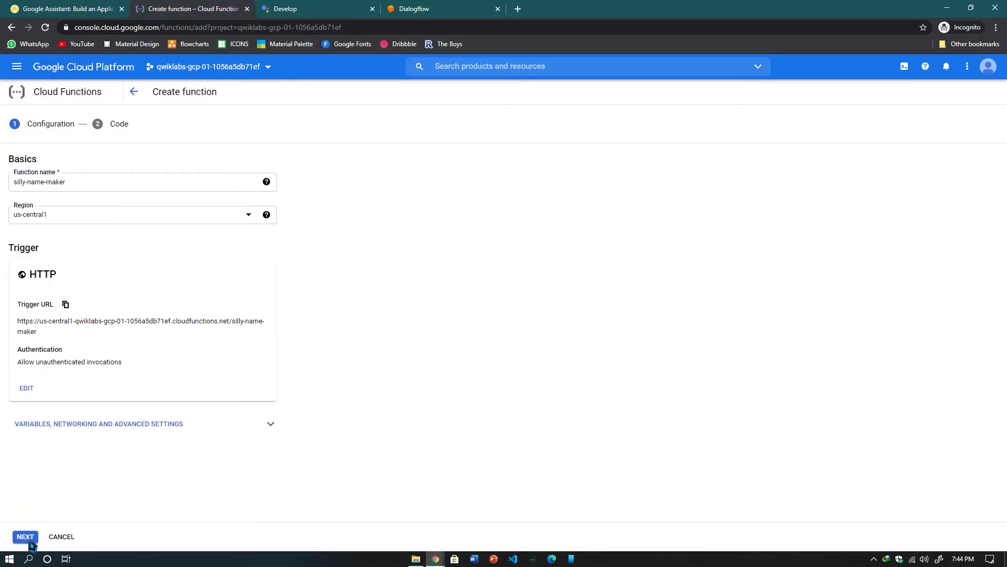
{"action": "left_click", "coordinate": [25, 536]}
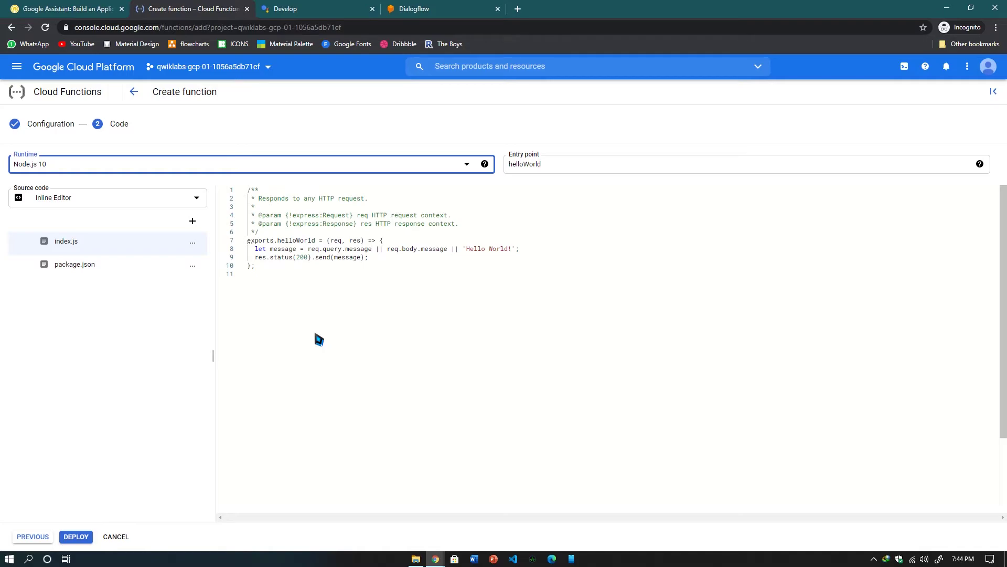
Look at package.json and index.js in the inline editor, and read the lab's explanation of the fulfillment logic and the make_name intent.
{"action": "left_click", "coordinate": [84, 265]}
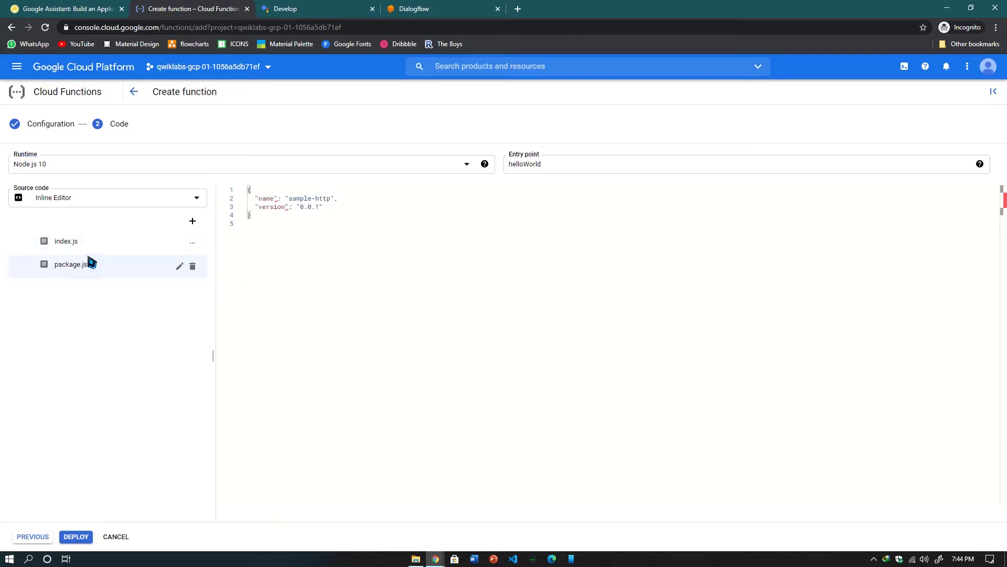
{"action": "left_click", "coordinate": [93, 248]}
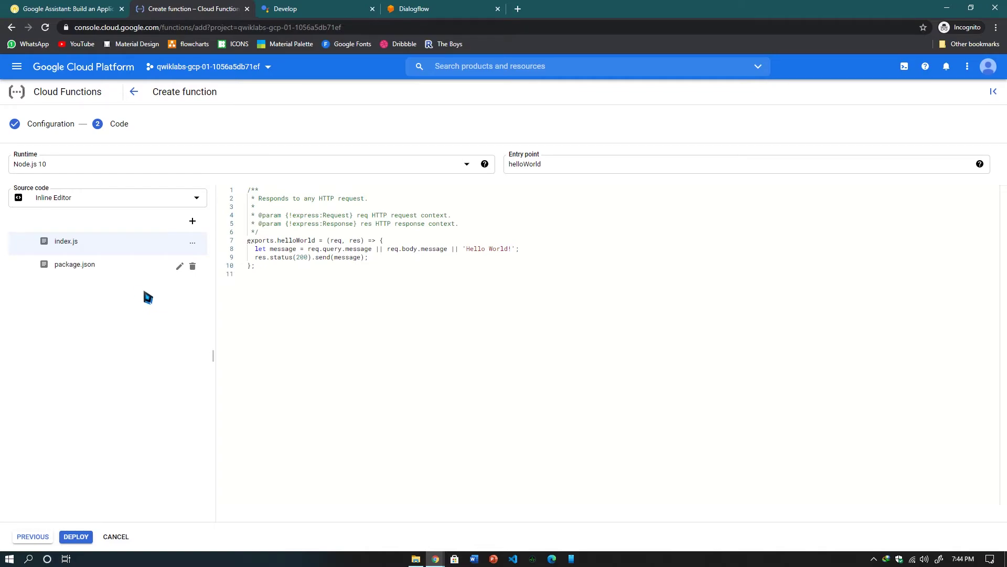
{"action": "left_click", "coordinate": [78, 8]}
{"action": "scroll", "coordinate": [438, 315], "scroll_direction": "down", "scroll_amount": 1}
{"action": "scroll", "coordinate": [438, 320], "scroll_direction": "down", "scroll_amount": 2}
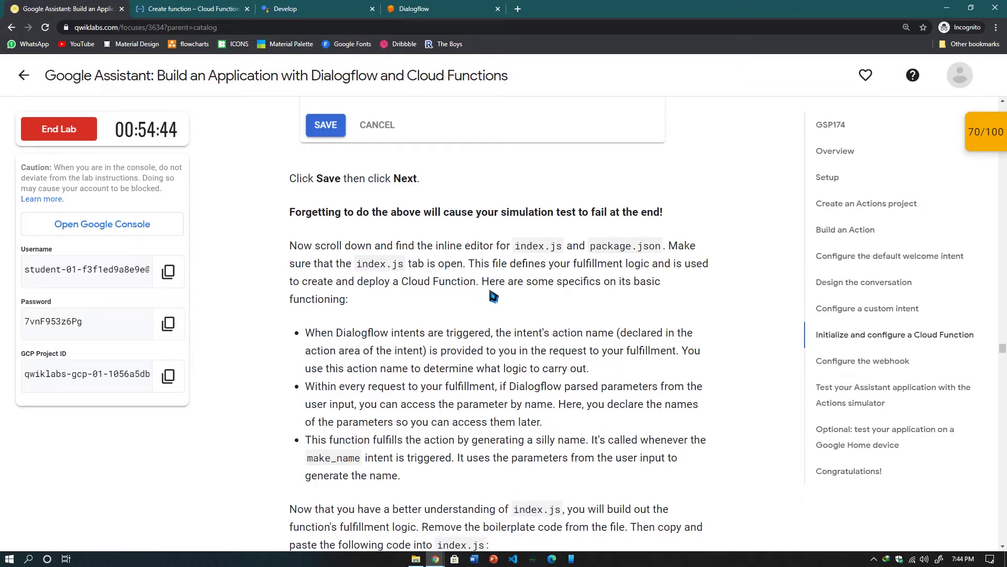
{"action": "scroll", "coordinate": [493, 296], "scroll_direction": "down", "scroll_amount": 2}
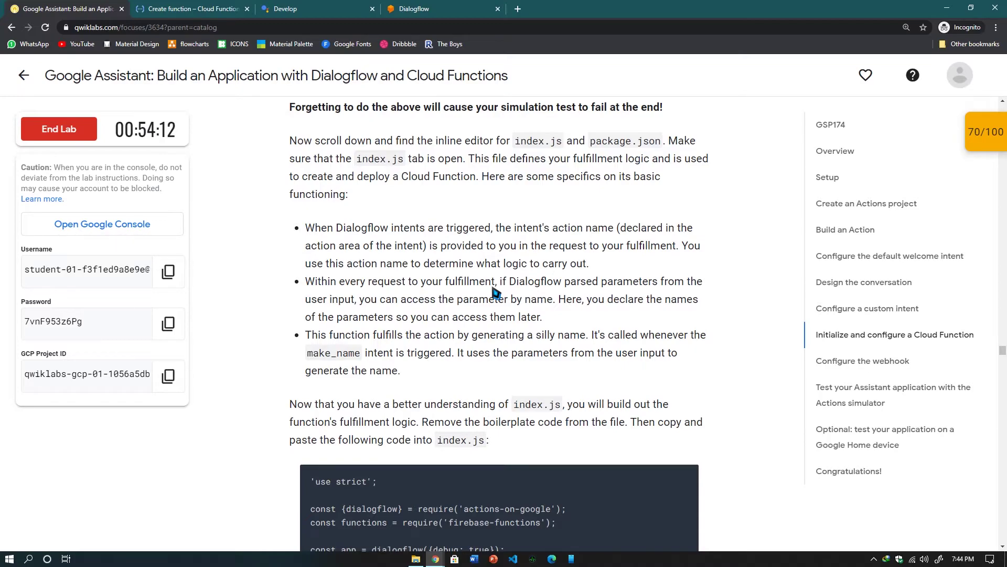
{"action": "double_click", "coordinate": [321, 356]}
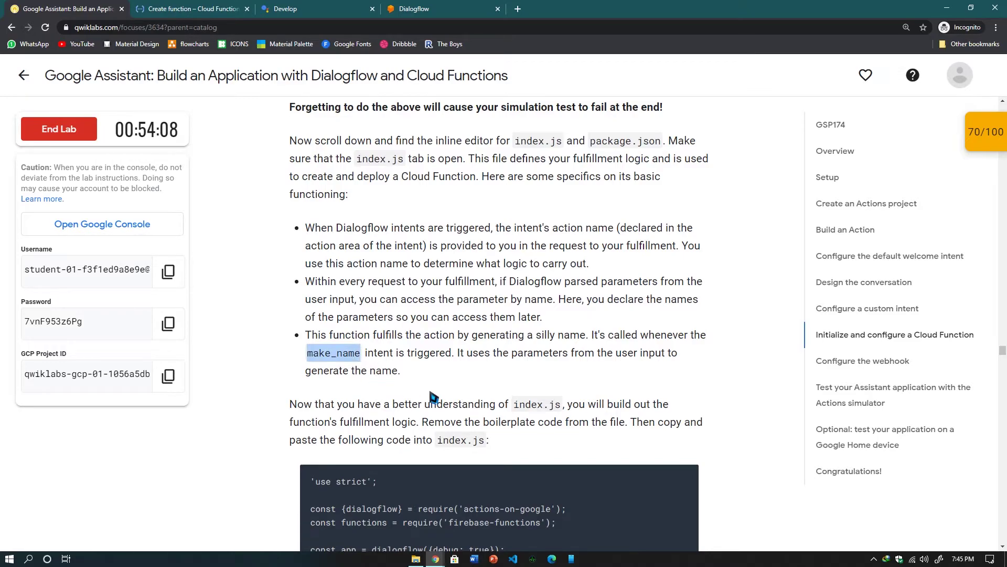
Copy the lab's fulfillment code and replace the boilerplate in index.js with it.
{"action": "scroll", "coordinate": [470, 414], "scroll_direction": "down", "scroll_amount": 1}
{"action": "scroll", "coordinate": [470, 415], "scroll_direction": "down", "scroll_amount": 3}
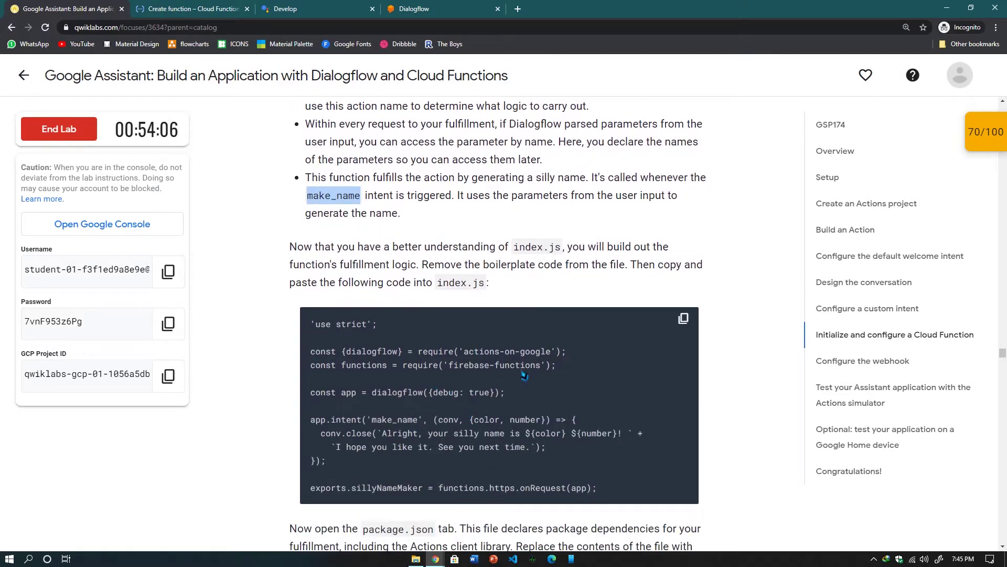
{"action": "scroll", "coordinate": [677, 340], "scroll_direction": "down", "scroll_amount": 2}
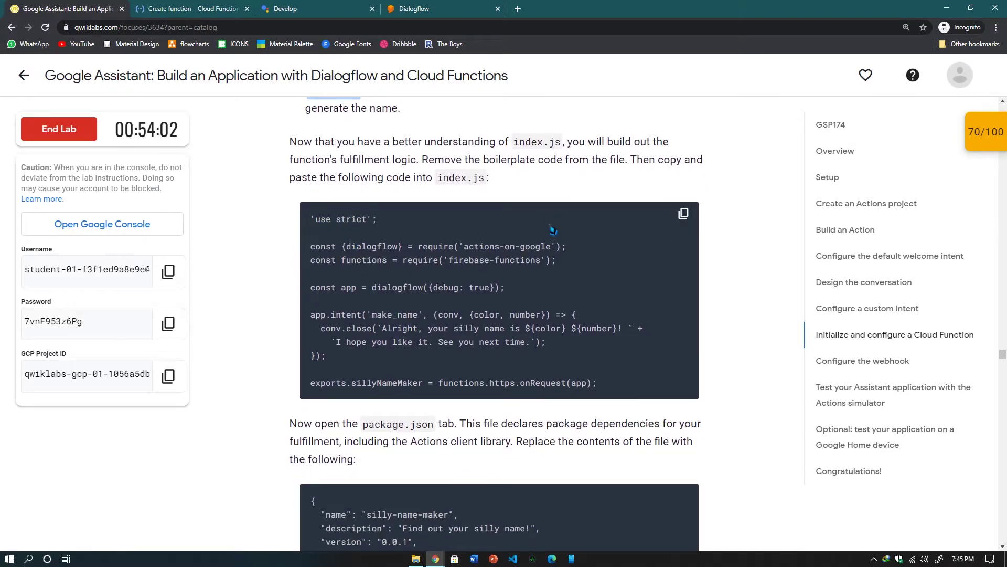
{"action": "left_click", "coordinate": [683, 213]}
{"action": "left_click", "coordinate": [193, 9]}
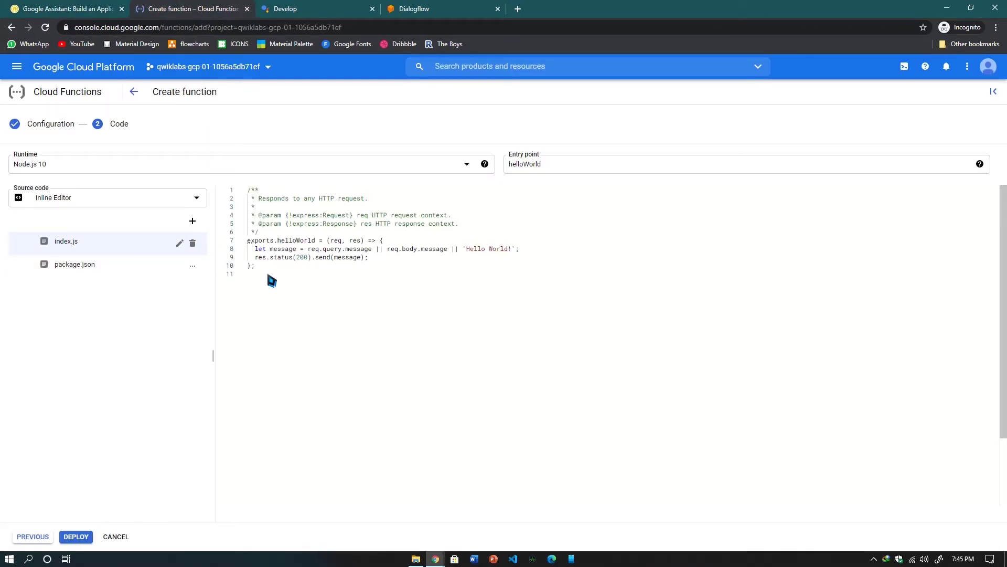
{"action": "left_click_drag", "start_coordinate": [271, 281], "coordinate": [213, 157]}
{"action": "key", "text": "ctrl+v"}
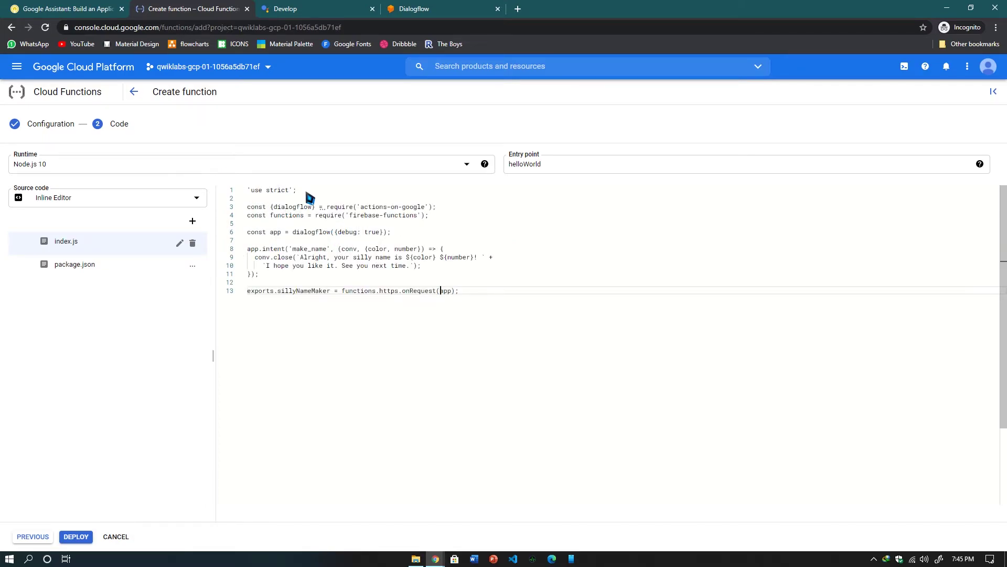
Examine the 'use strict' line and the actions-on-google and firebase-functions require statements in index.js.
{"action": "left_click_drag", "start_coordinate": [292, 191], "coordinate": [247, 191]}
{"action": "key", "text": "Right"}
{"action": "left_click", "coordinate": [374, 222]}
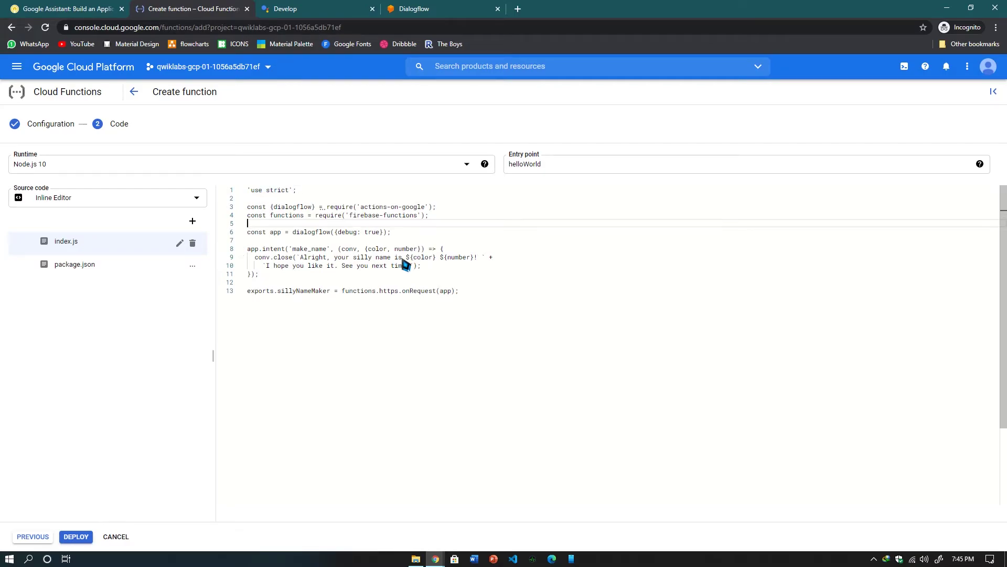
{"action": "double_click", "coordinate": [295, 209]}
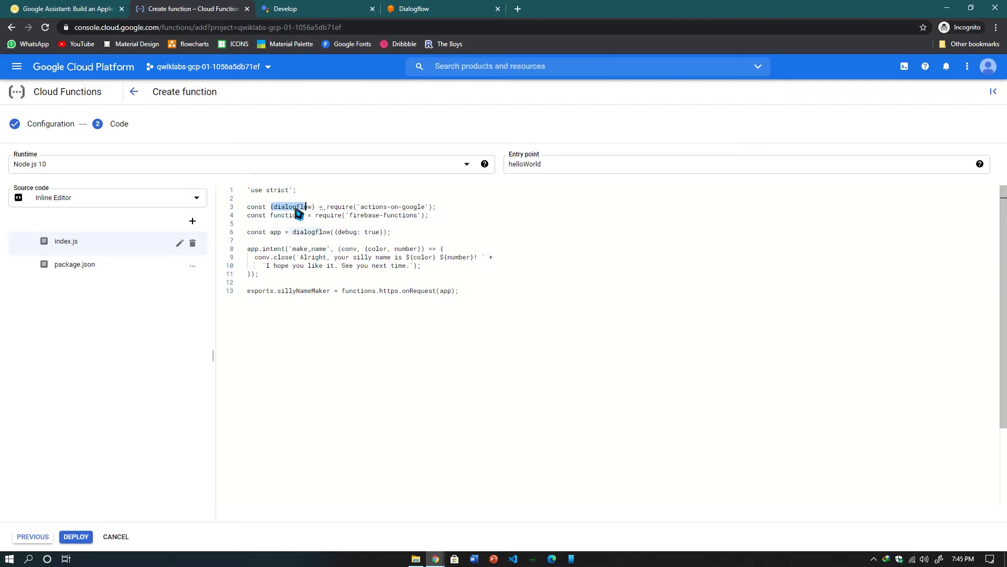
{"action": "left_click", "coordinate": [399, 210]}
{"action": "left_click_drag", "start_coordinate": [439, 218], "coordinate": [251, 210]}
{"action": "left_click", "coordinate": [460, 226]}
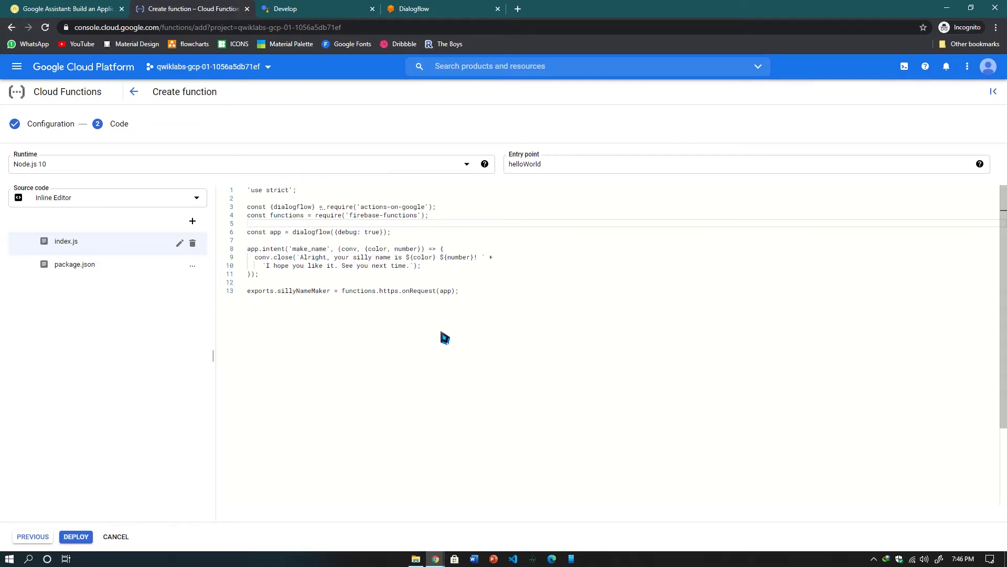
Copy the lab's package.json code and replace the contents of the function's package.json with it.
{"action": "left_click", "coordinate": [70, 9]}
{"action": "scroll", "coordinate": [533, 282], "scroll_direction": "down", "scroll_amount": 1}
{"action": "scroll", "coordinate": [533, 282], "scroll_direction": "down", "scroll_amount": 4}
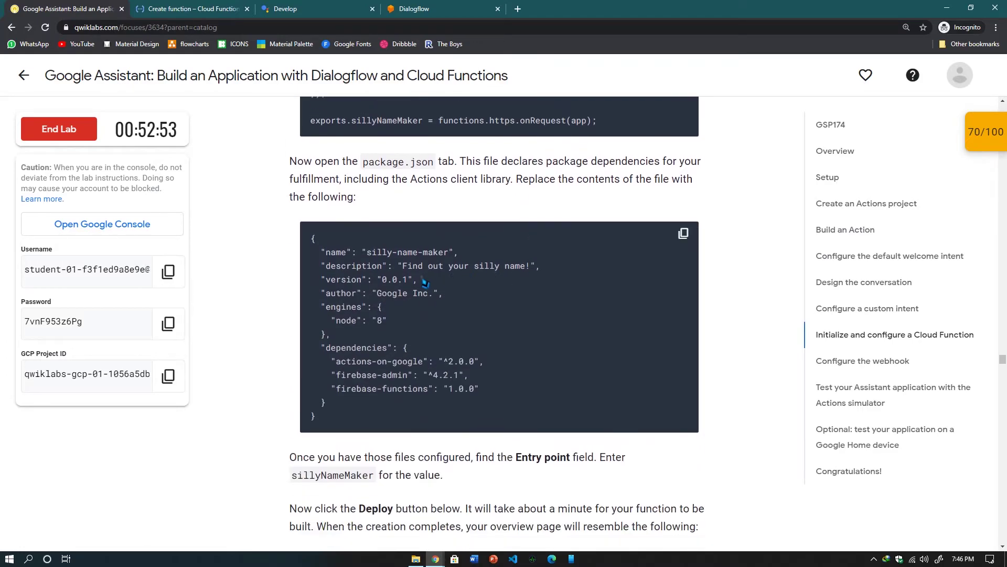
{"action": "left_click", "coordinate": [683, 233]}
{"action": "left_click", "coordinate": [219, 9]}
{"action": "left_click", "coordinate": [89, 266]}
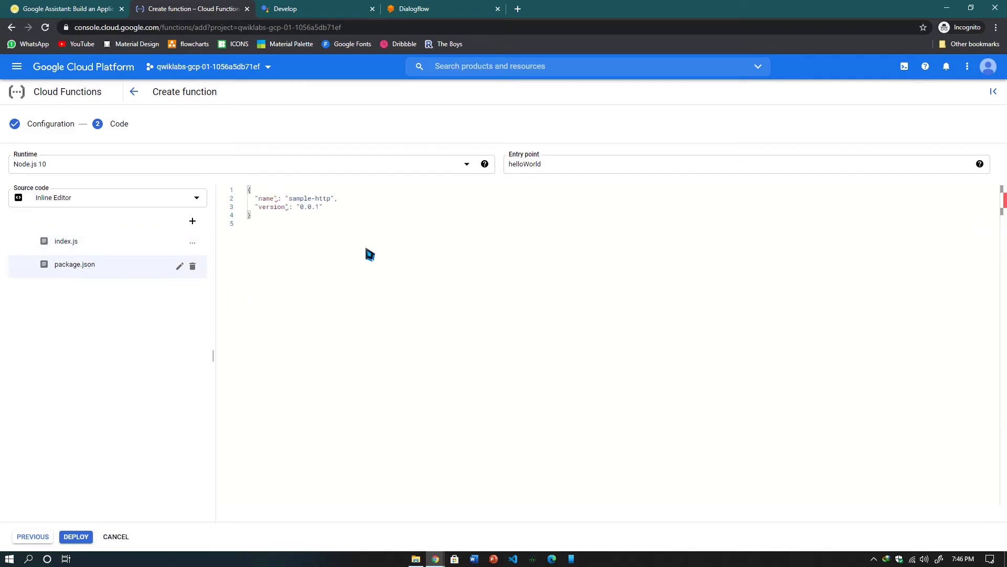
{"action": "left_click_drag", "start_coordinate": [268, 232], "coordinate": [241, 171]}
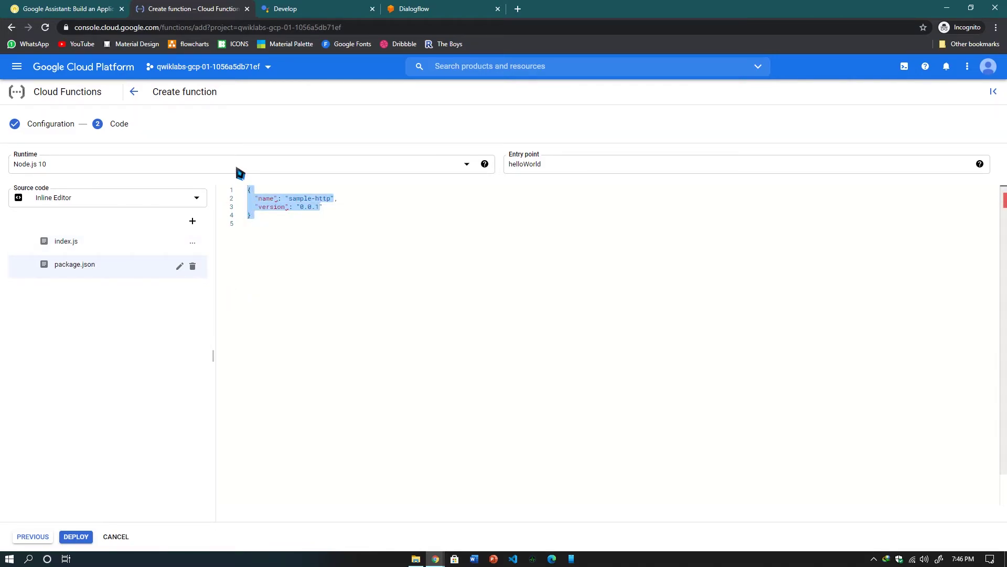
{"action": "key", "text": "ctrl+v"}
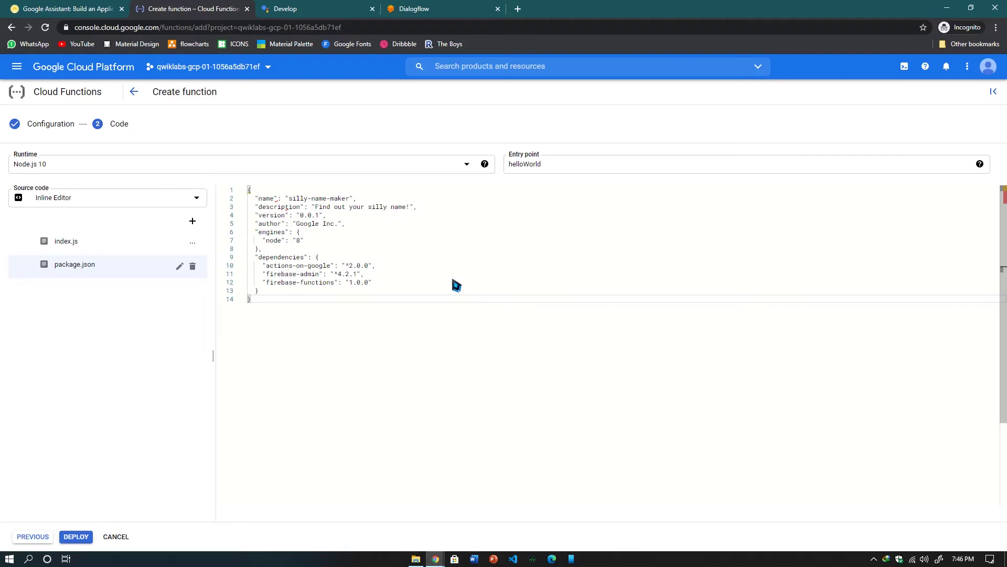
Examine the name, description and engine fields and the dependencies block in package.json.
{"action": "left_click", "coordinate": [268, 201]}
{"action": "left_click_drag", "start_coordinate": [267, 200], "coordinate": [309, 251]}
{"action": "left_click", "coordinate": [307, 250]}
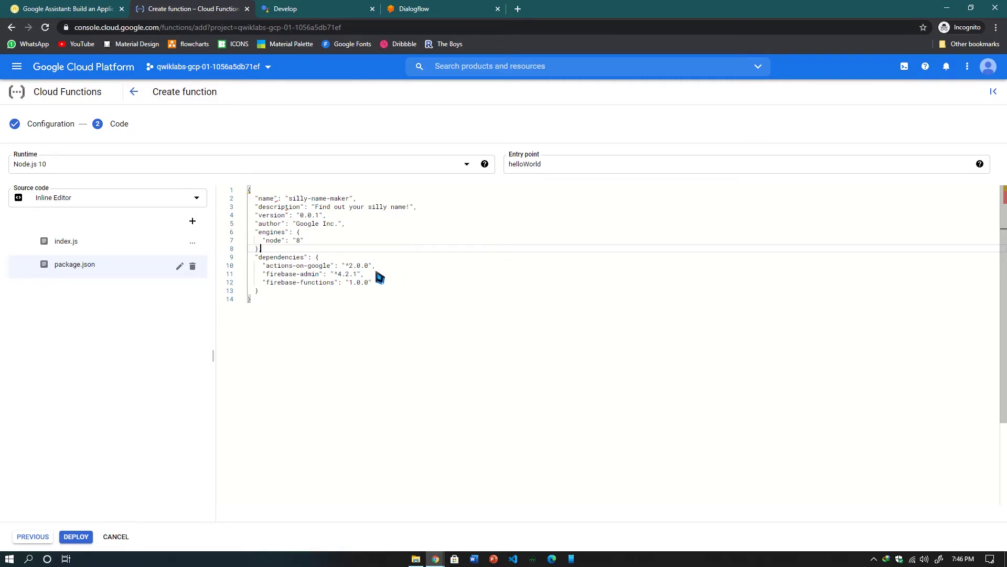
{"action": "left_click_drag", "start_coordinate": [361, 282], "coordinate": [256, 257]}
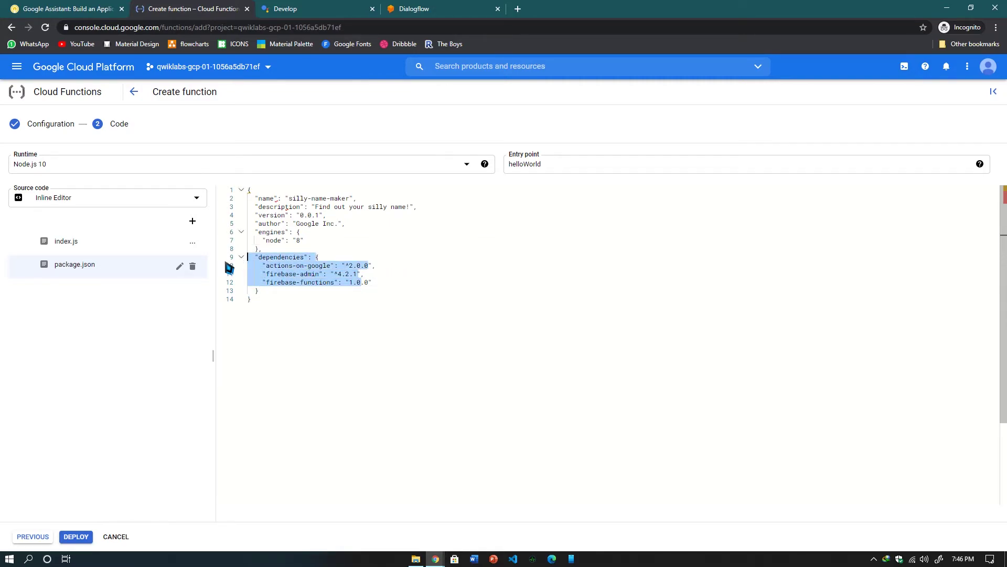
{"action": "left_click", "coordinate": [408, 279]}
{"action": "left_click_drag", "start_coordinate": [361, 282], "coordinate": [248, 265]}
{"action": "left_click_drag", "start_coordinate": [361, 282], "coordinate": [250, 267]}
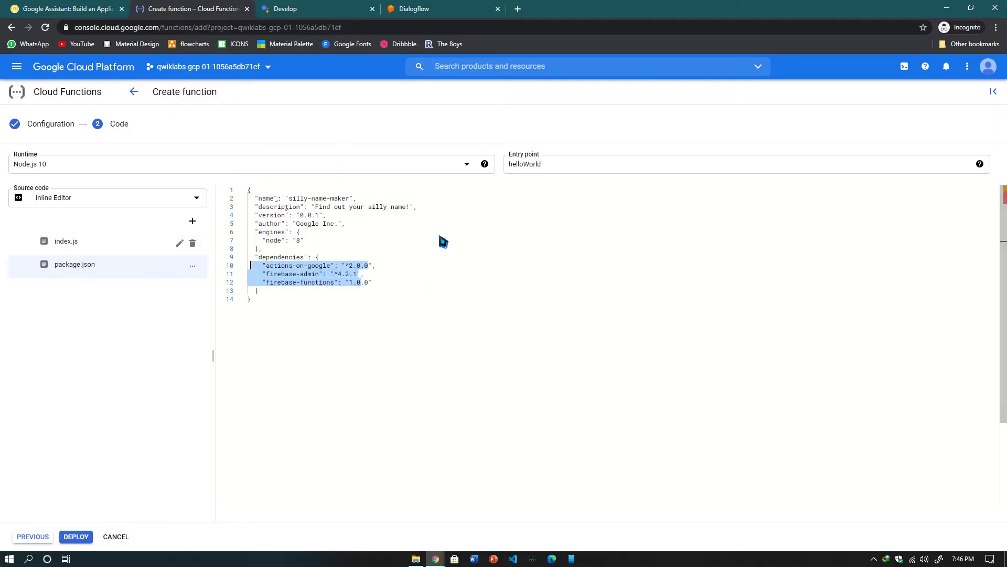
Copy the entry point name from the lab instructions and set the function's entry point to sillyNameMaker.
{"action": "key", "text": "ctrl+shift+Tab"}
{"action": "scroll", "coordinate": [659, 283], "scroll_direction": "down", "scroll_amount": 3}
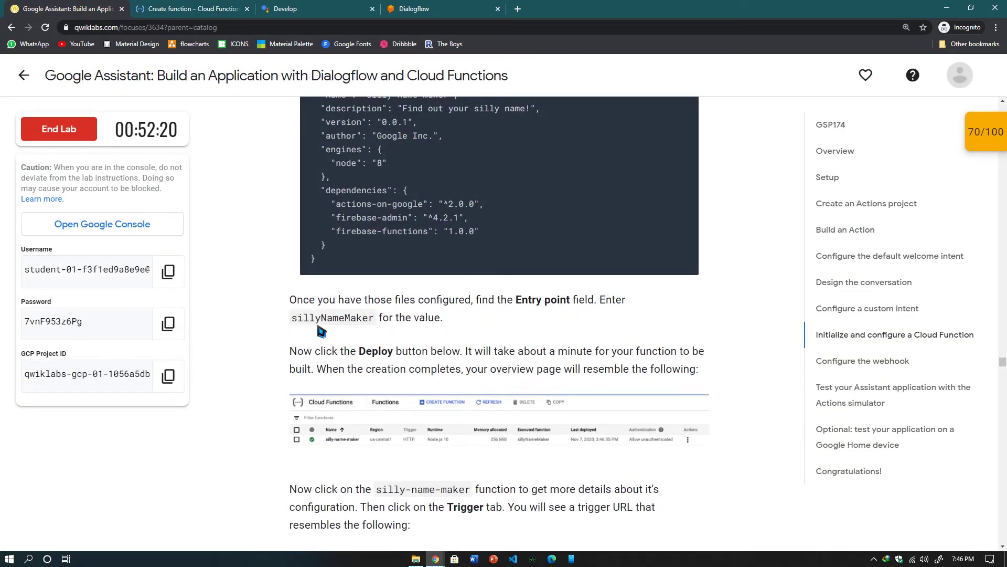
{"action": "left_click_drag", "start_coordinate": [292, 319], "coordinate": [379, 323]}
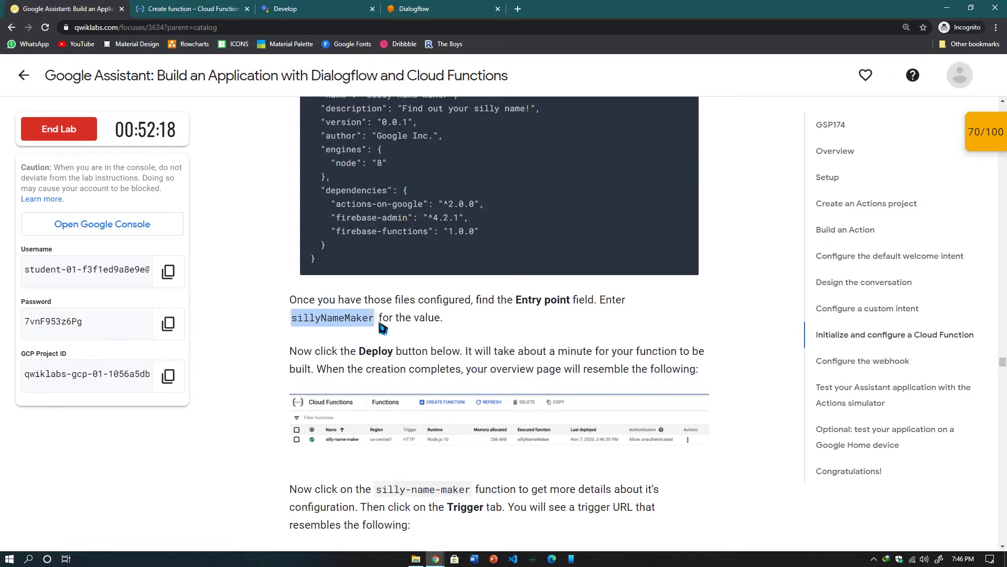
{"action": "key", "text": "ctrl+Tab"}
{"action": "left_click", "coordinate": [563, 167]}
{"action": "key", "text": "ctrl+a"}
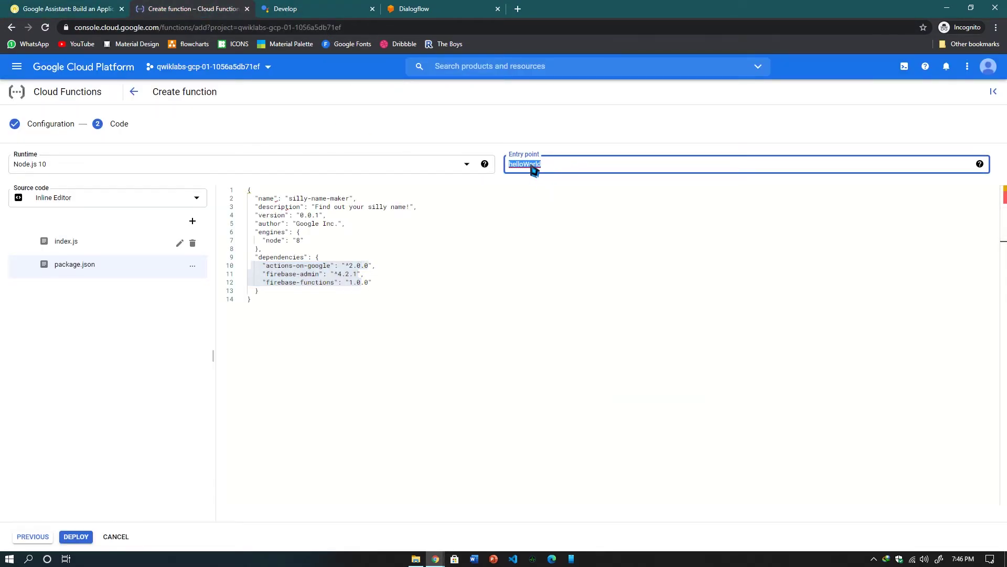
{"action": "left_click", "coordinate": [979, 164]}
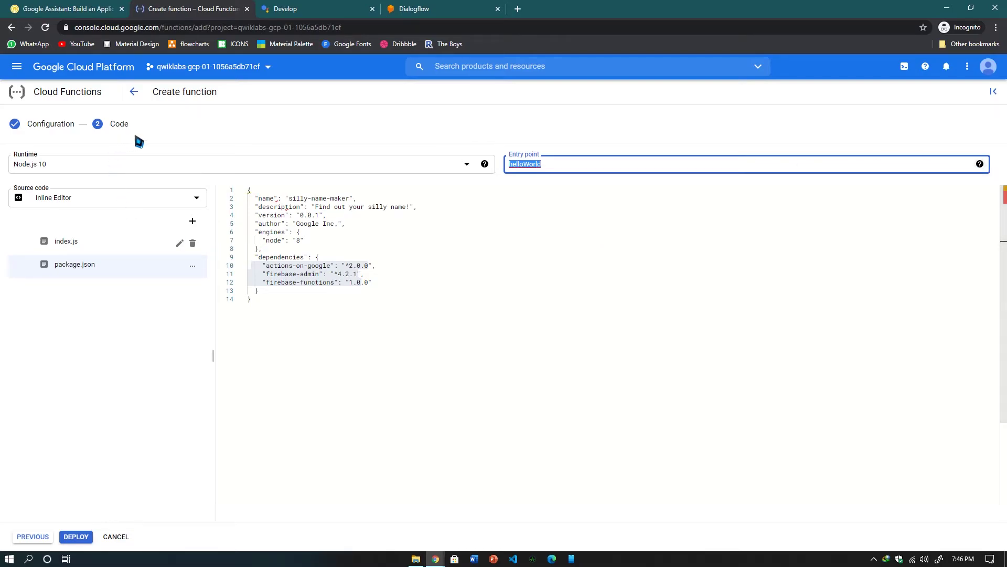
{"action": "left_click", "coordinate": [980, 164]}
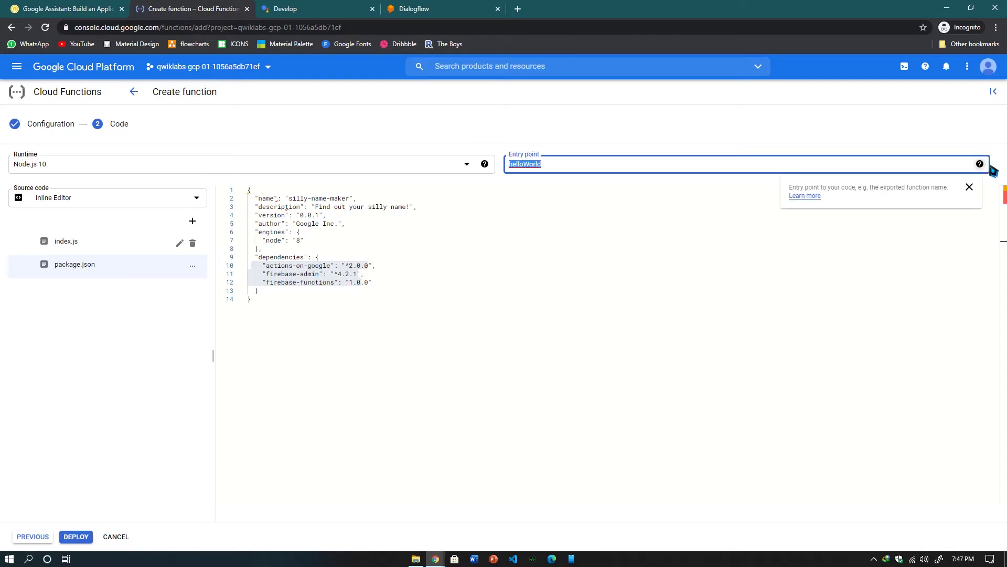
{"action": "key", "text": "ctrl+v"}
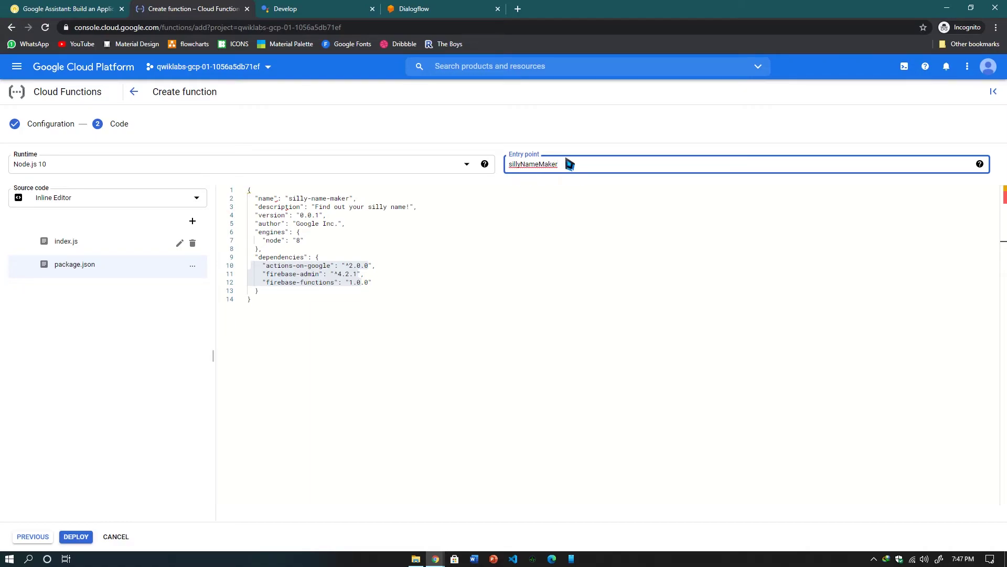
Check the lab's deployment instructions and deploy the silly-name-maker function.
{"action": "left_click", "coordinate": [38, 15]}
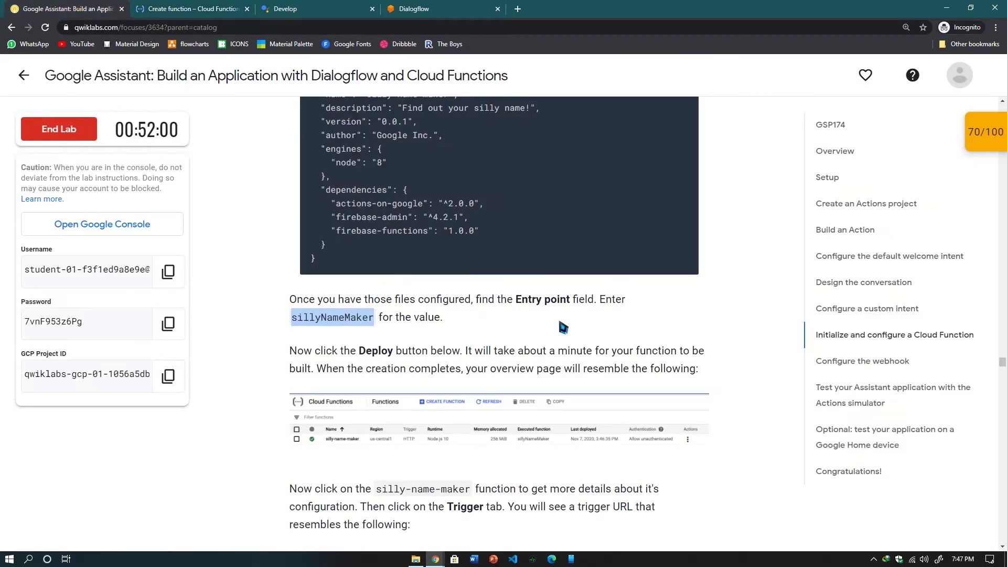
{"action": "scroll", "coordinate": [554, 273], "scroll_direction": "down", "scroll_amount": 5}
{"action": "scroll", "coordinate": [555, 278], "scroll_direction": "up", "scroll_amount": 4}
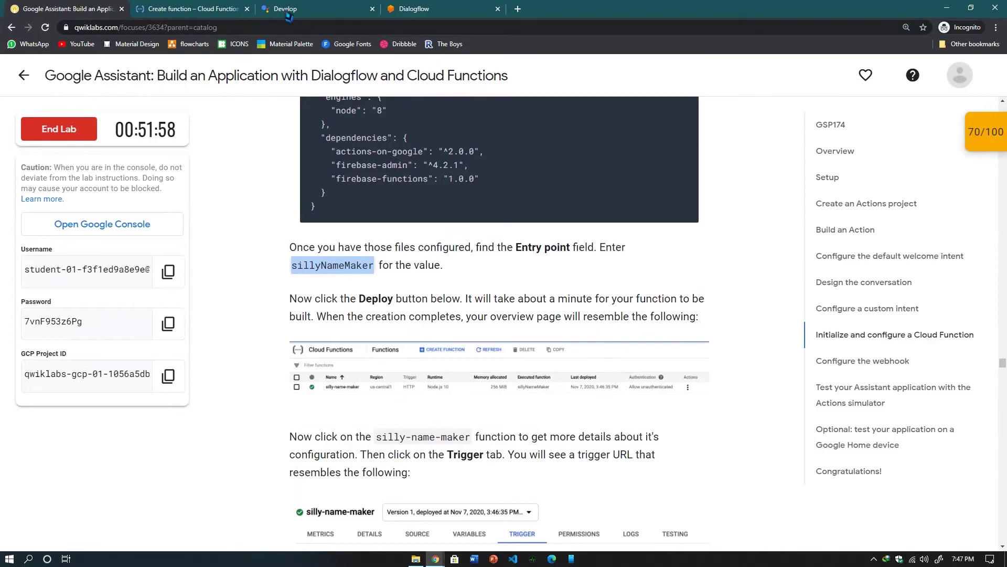
{"action": "left_click", "coordinate": [421, 9]}
{"action": "left_click", "coordinate": [200, 9]}
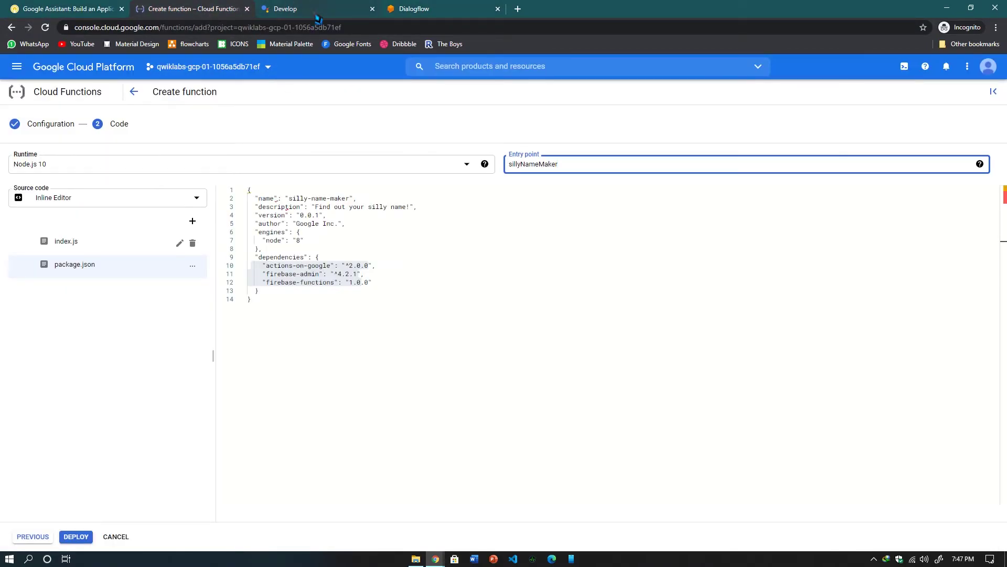
{"action": "left_click", "coordinate": [88, 536]}
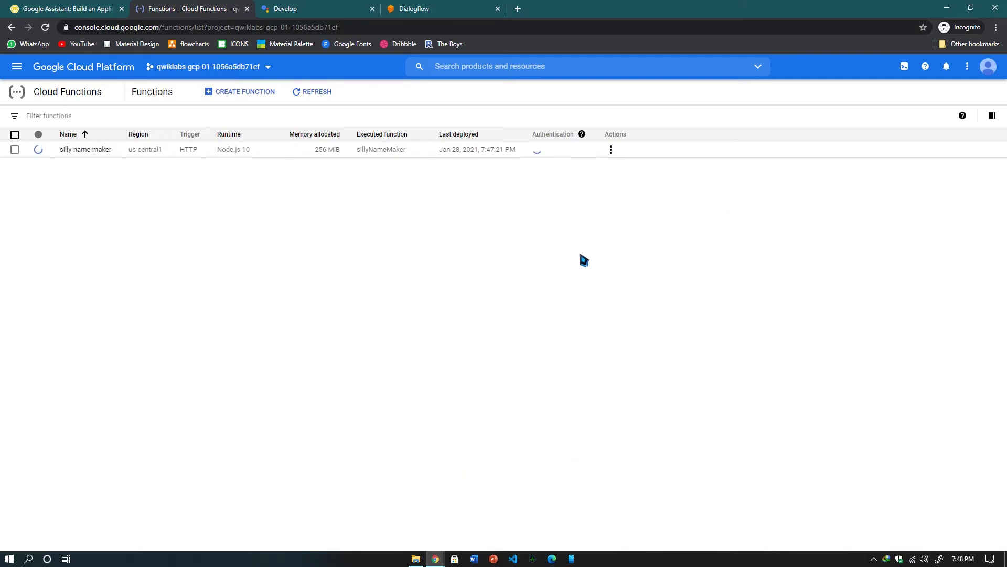
Read the lab's trigger URL instructions and check the deployment status of silly-name-maker in the functions list.
{"action": "key", "text": "ctrl+shift+Tab"}
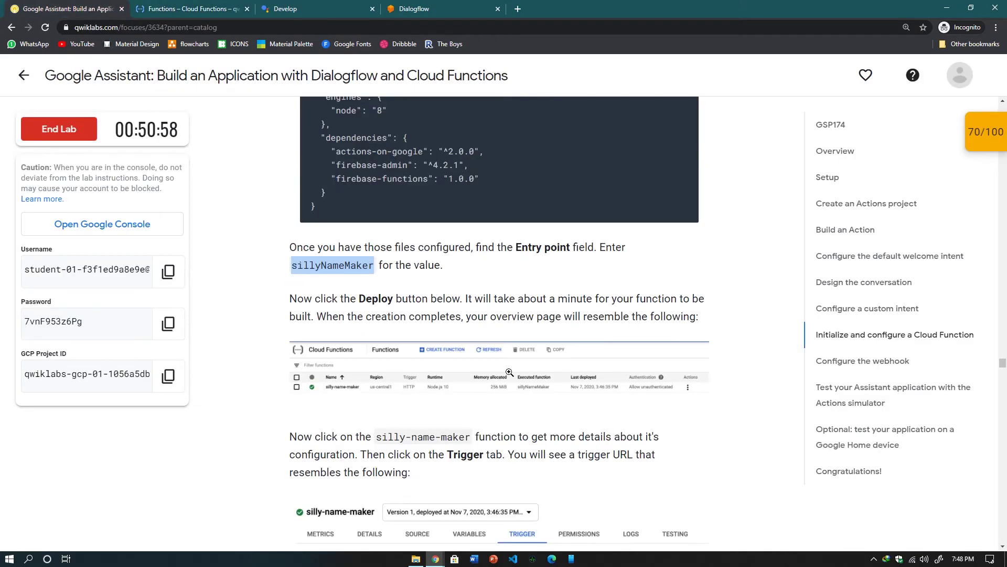
{"action": "scroll", "coordinate": [512, 370], "scroll_direction": "down", "scroll_amount": 2}
{"action": "scroll", "coordinate": [515, 371], "scroll_direction": "down", "scroll_amount": 1}
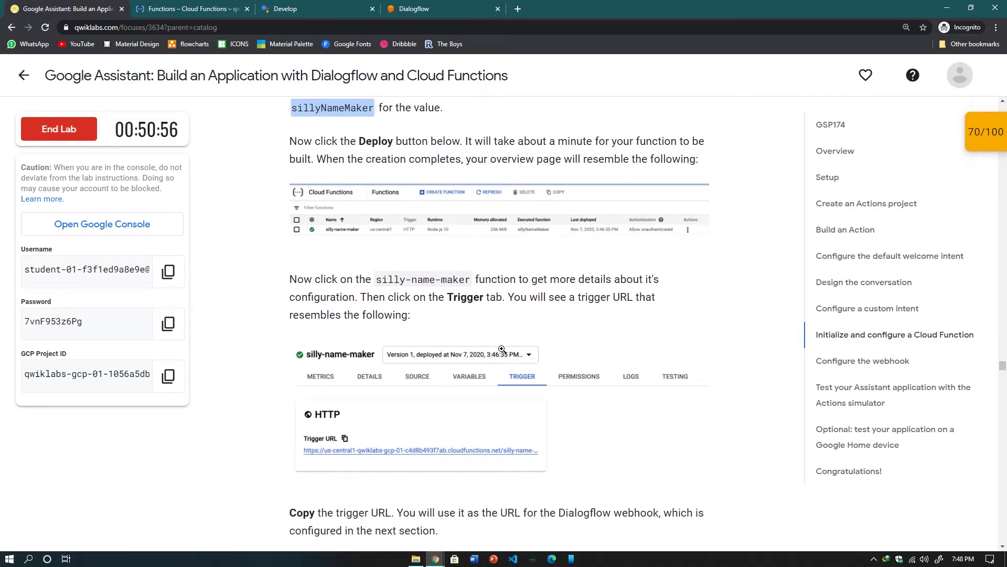
{"action": "scroll", "coordinate": [502, 349], "scroll_direction": "down", "scroll_amount": 1}
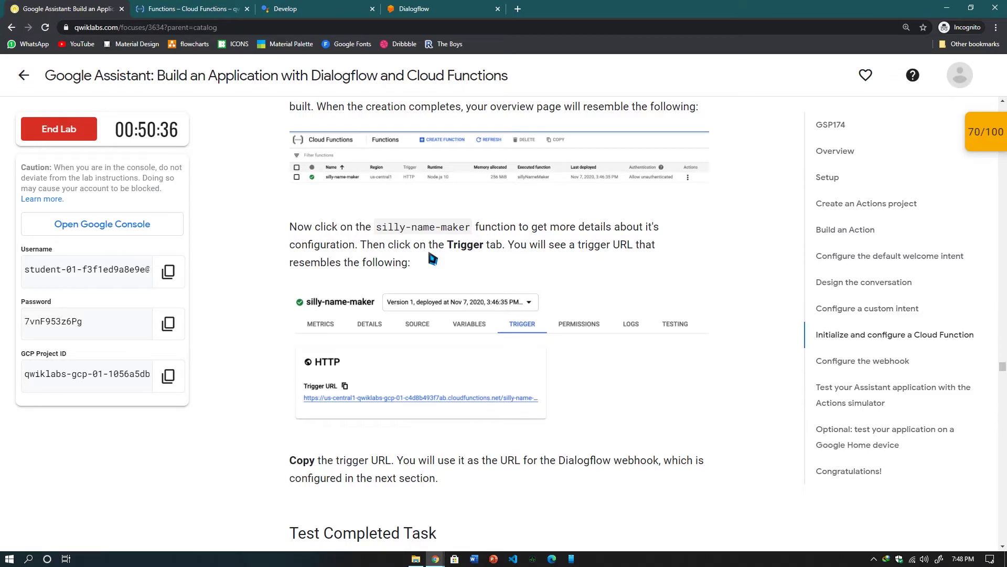
{"action": "left_click", "coordinate": [231, 9]}
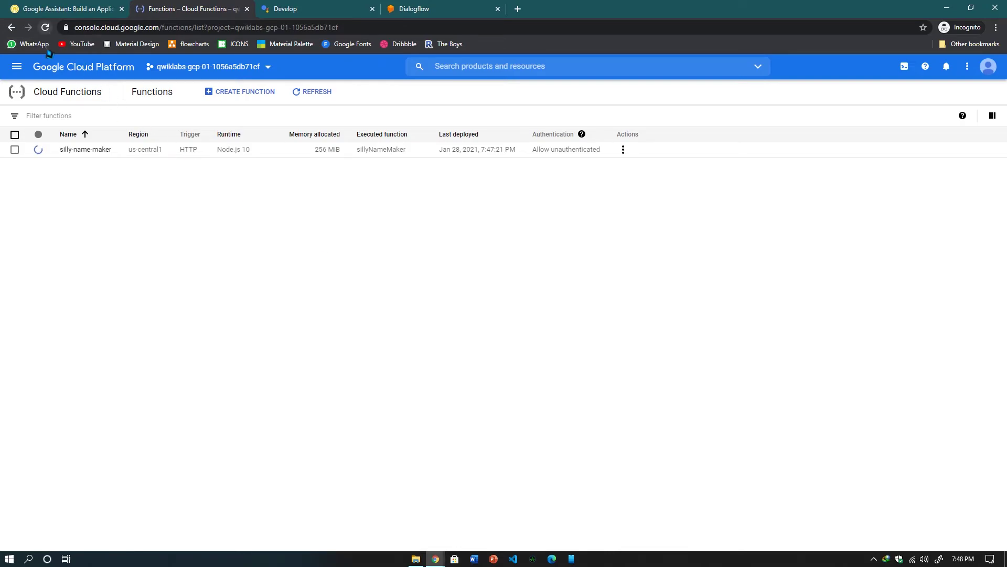
{"action": "left_click", "coordinate": [20, 68]}
{"action": "left_click", "coordinate": [21, 68]}
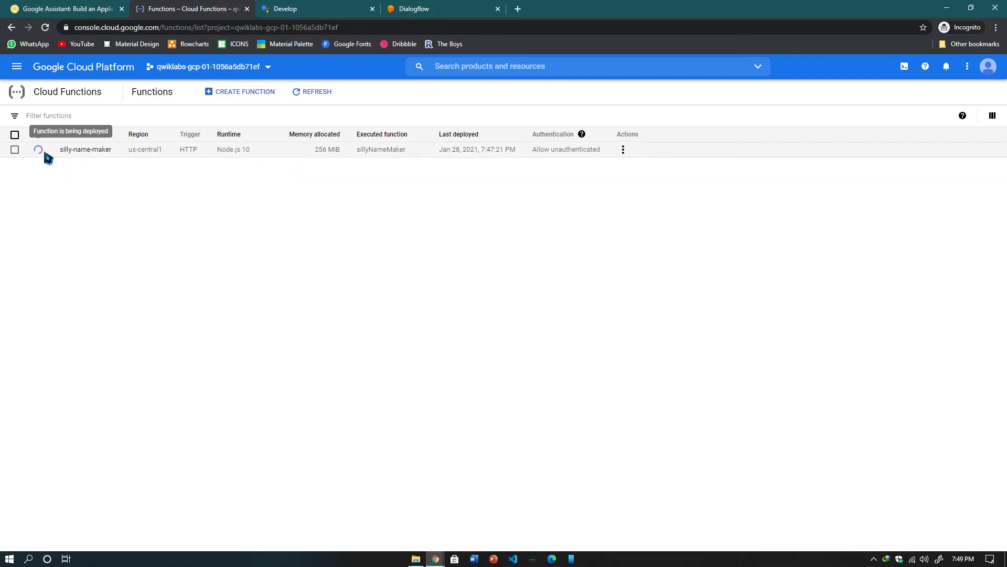
{"action": "left_click", "coordinate": [84, 8]}
{"action": "left_click", "coordinate": [167, 7]}
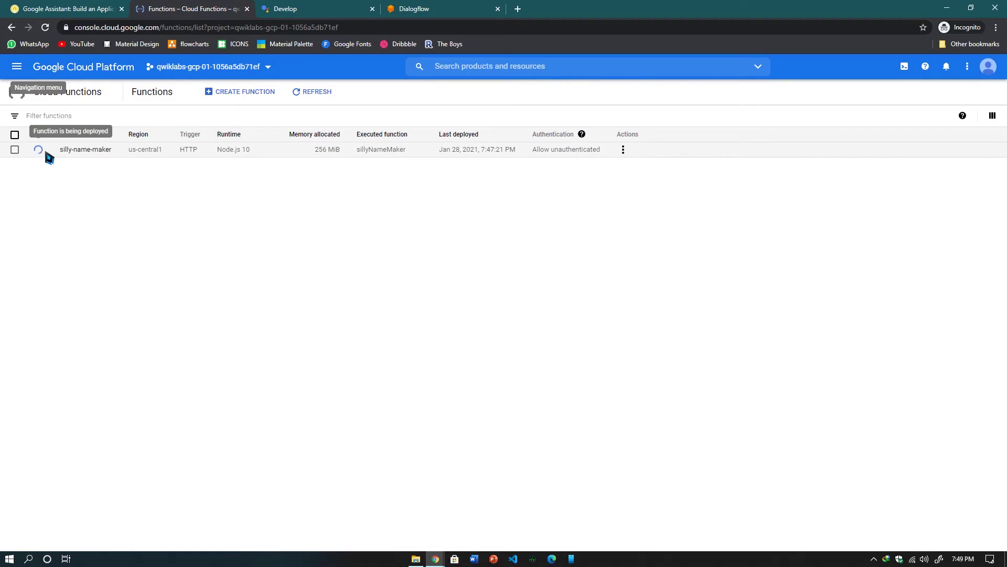
{"action": "left_click", "coordinate": [61, 8]}
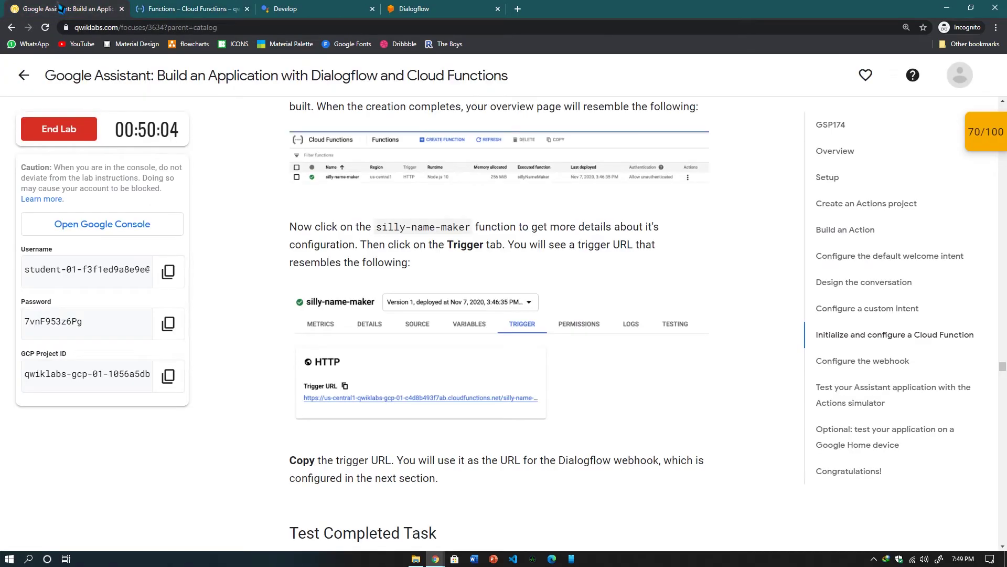
{"action": "left_click", "coordinate": [175, 9]}
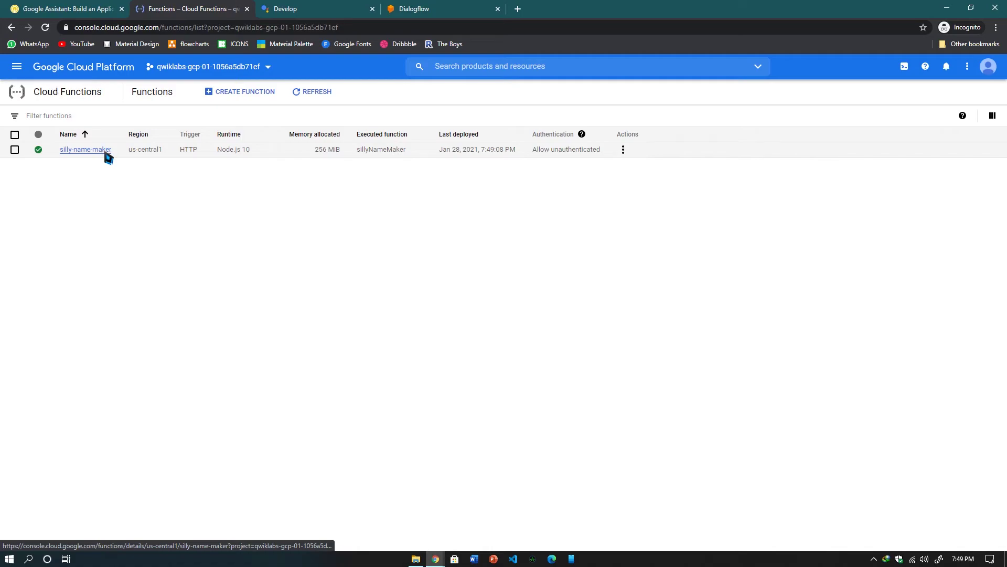
Open the trigger details of the silly-name-maker function and copy its HTTP trigger URL.
{"action": "left_click", "coordinate": [106, 153]}
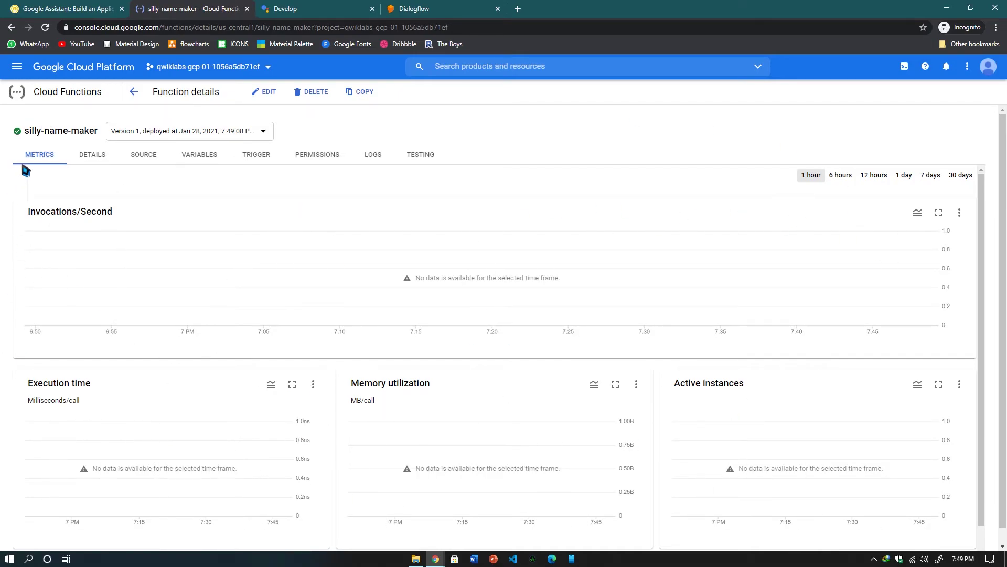
{"action": "left_click", "coordinate": [270, 158]}
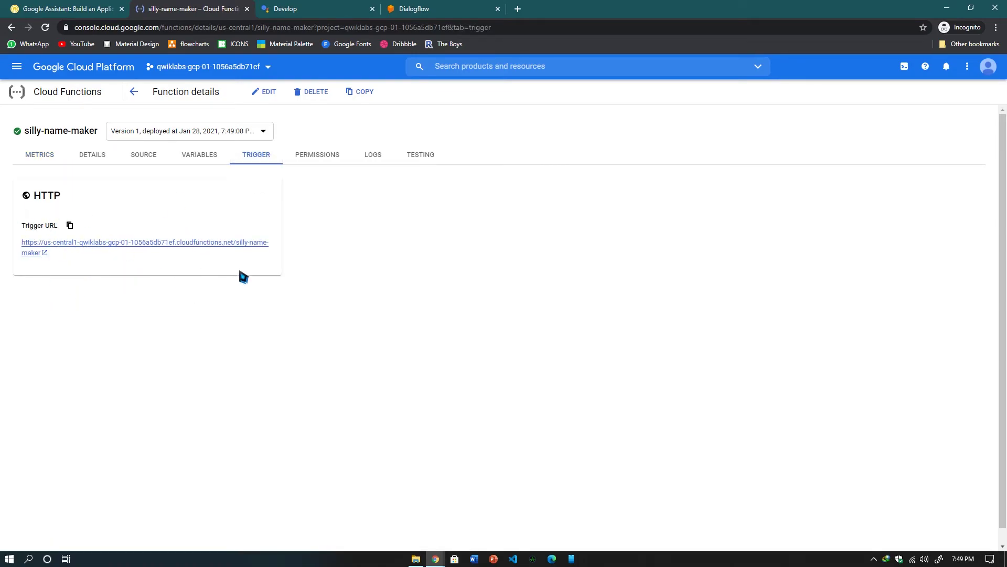
{"action": "left_click", "coordinate": [78, 230]}
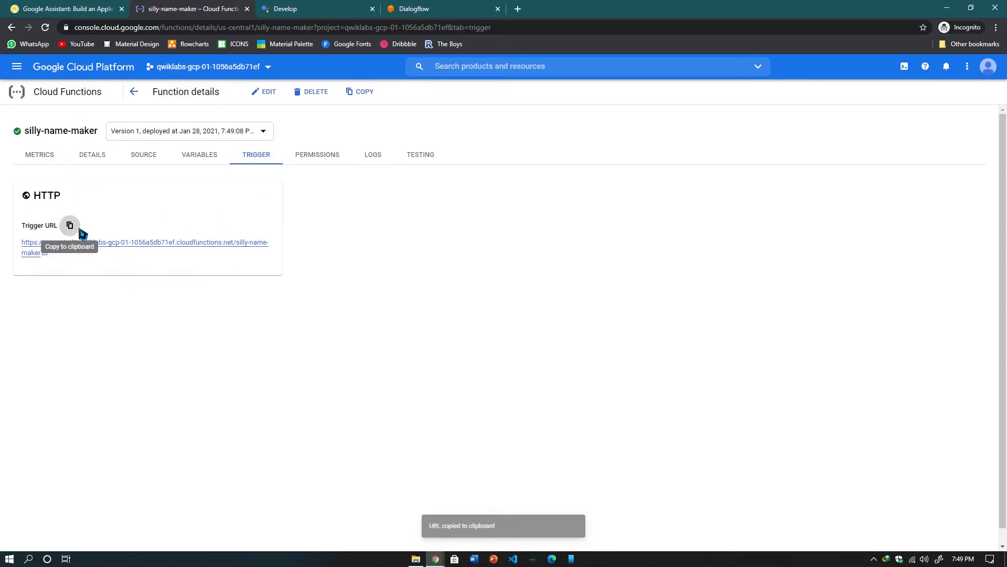
Return to the lab and check progress for the Initialize and Configure a Cloud Function task.
{"action": "left_click", "coordinate": [73, 9]}
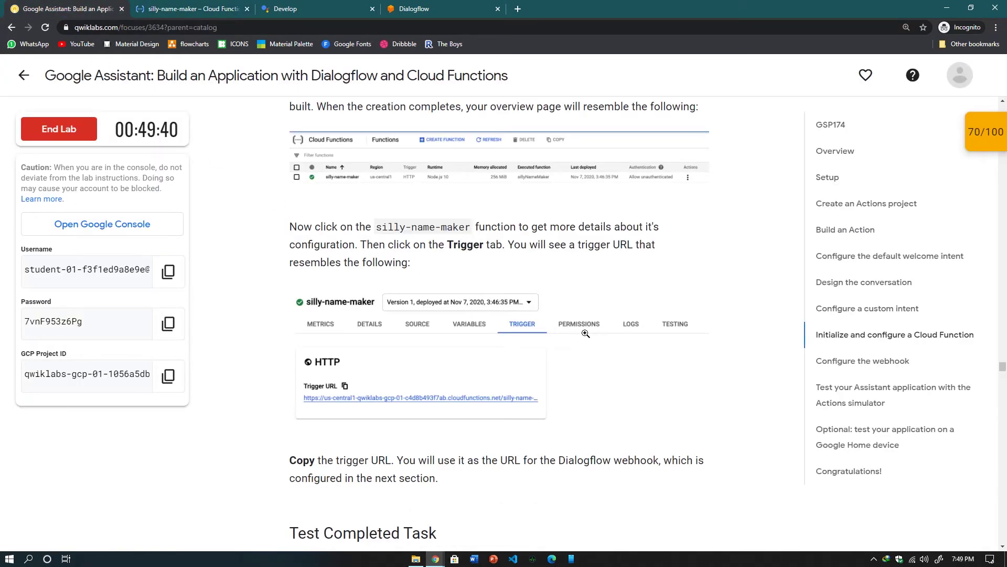
{"action": "scroll", "coordinate": [604, 303], "scroll_direction": "down", "scroll_amount": 5}
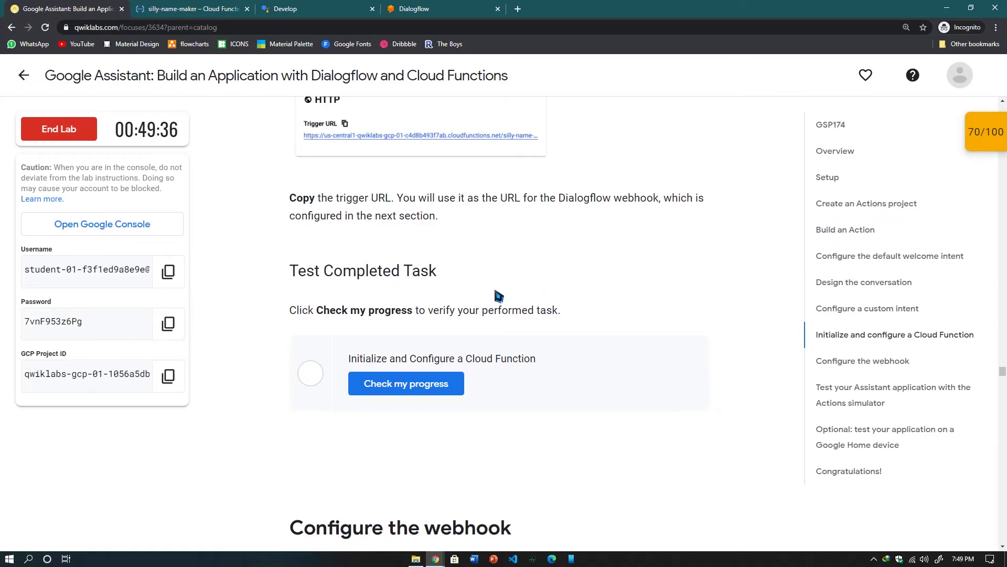
{"action": "left_click", "coordinate": [458, 388]}
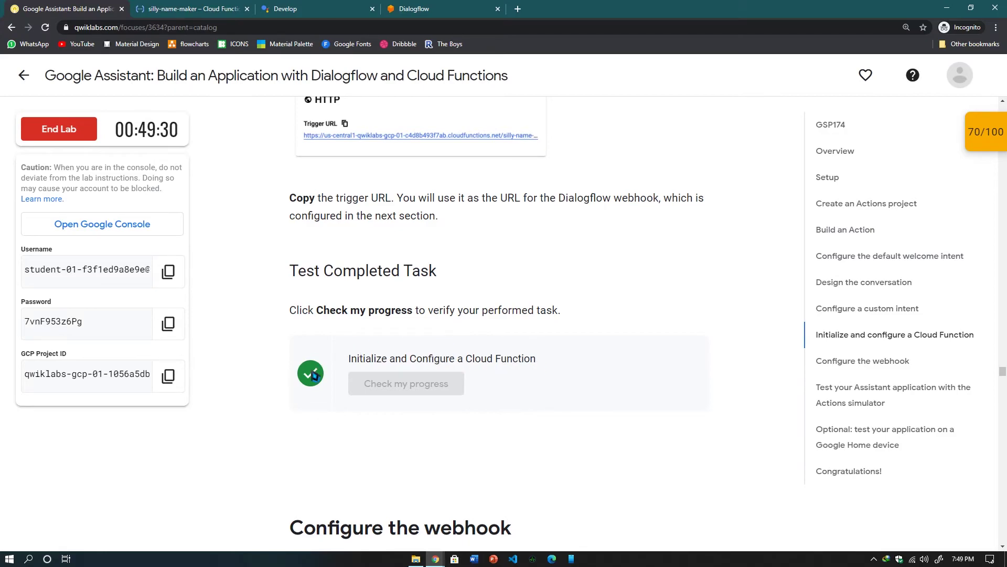
Read the lab's webhook instructions and replace the webhook URL in Dialogflow's Fulfillment settings with the copied silly-name-maker trigger URL.
{"action": "scroll", "coordinate": [564, 307], "scroll_direction": "down", "scroll_amount": 2}
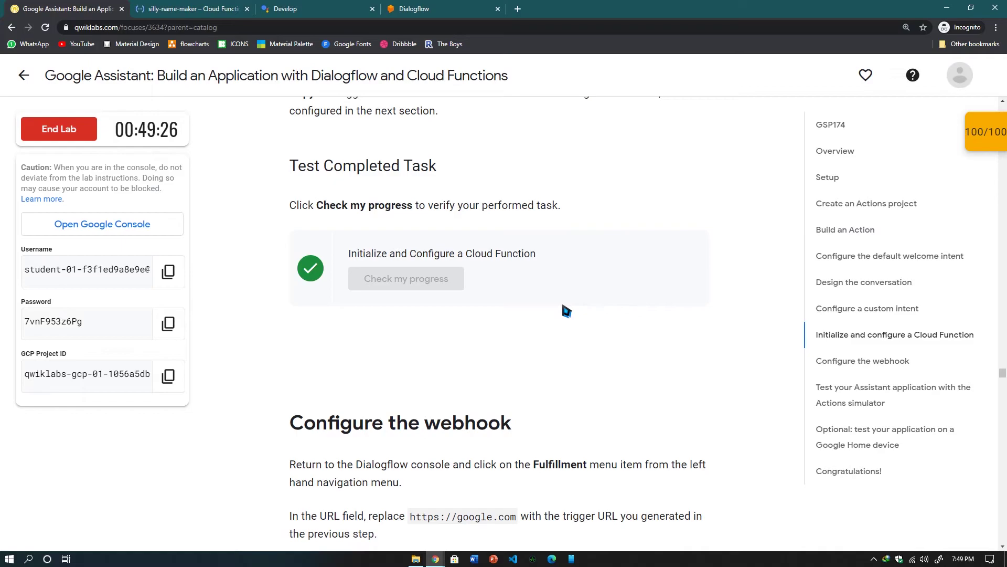
{"action": "scroll", "coordinate": [564, 308], "scroll_direction": "down", "scroll_amount": 3}
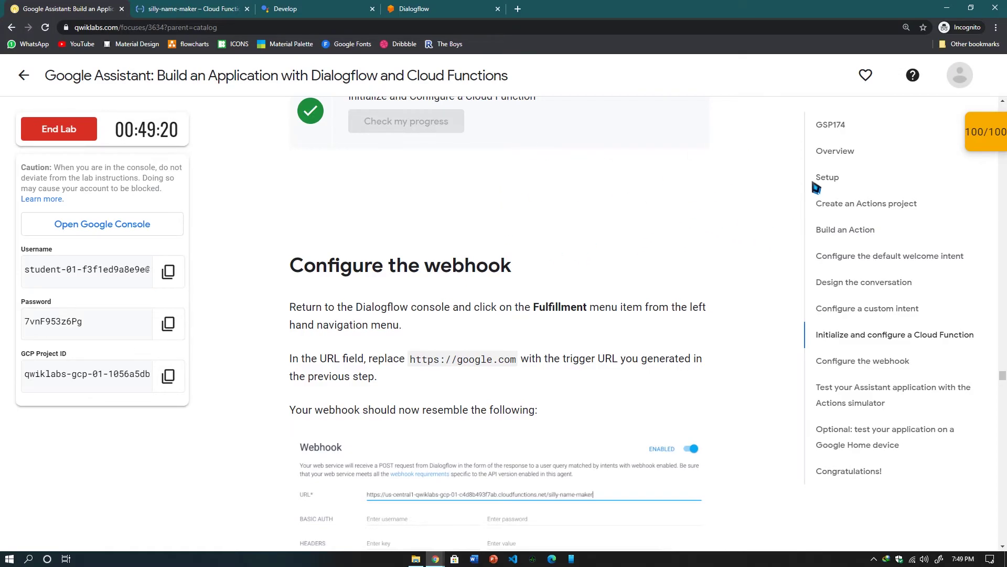
{"action": "scroll", "coordinate": [565, 283], "scroll_direction": "down", "scroll_amount": 2}
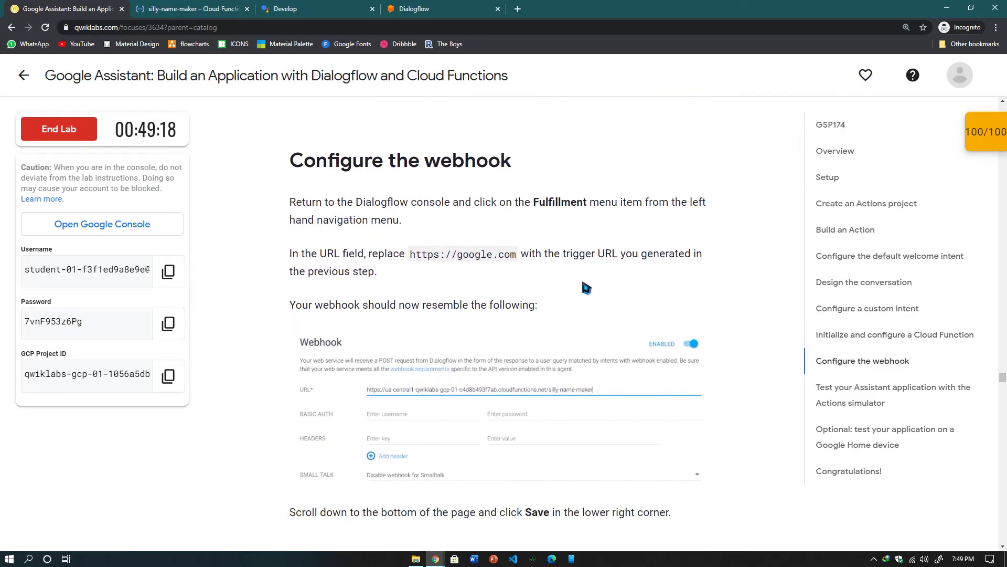
{"action": "left_click", "coordinate": [431, 9]}
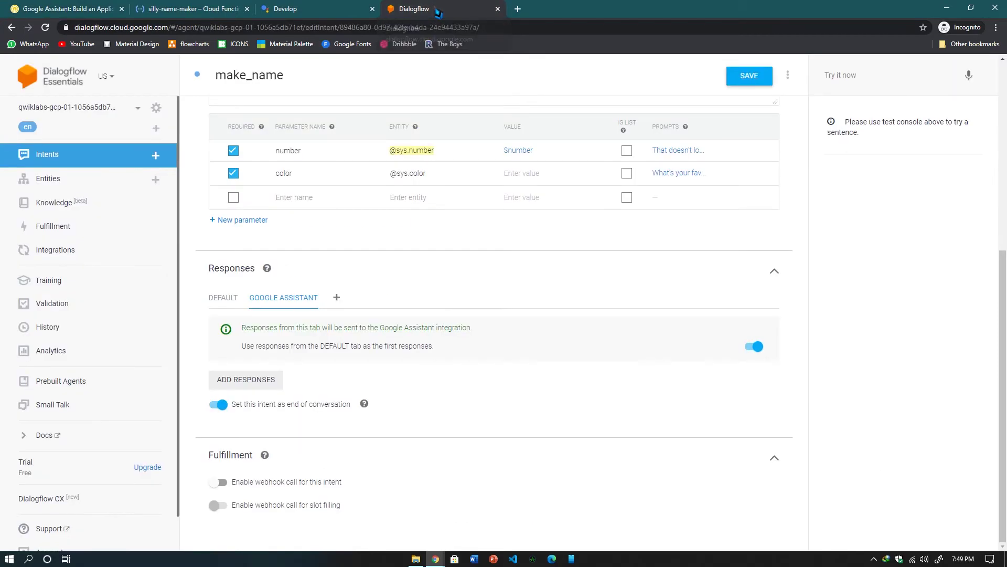
{"action": "left_click", "coordinate": [73, 227]}
{"action": "left_click_drag", "start_coordinate": [372, 181], "coordinate": [271, 183]}
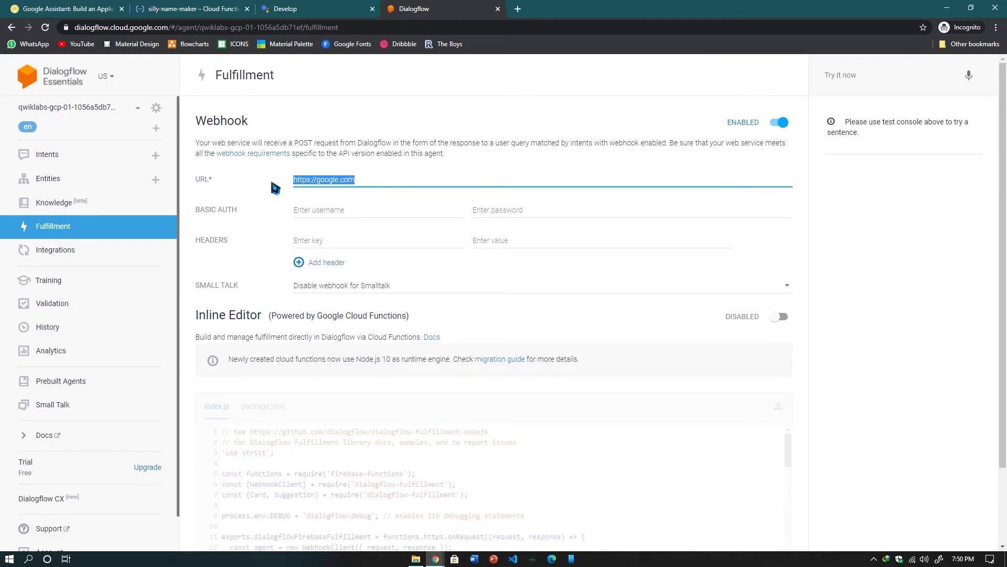
{"action": "key", "text": "ctrl+v"}
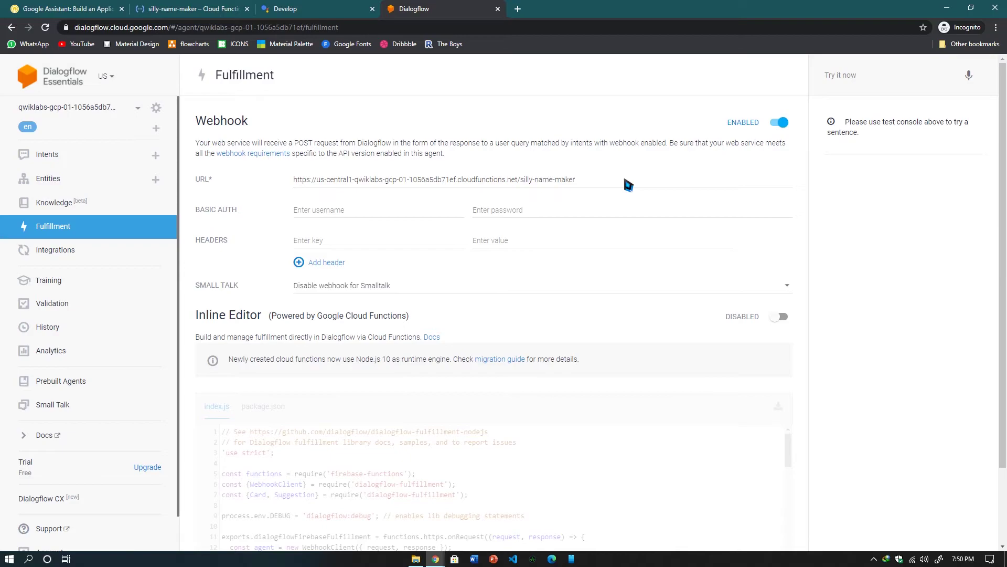
Check the webhook URL against the lab's instructions and save the Dialogflow fulfillment settings.
{"action": "left_click_drag", "start_coordinate": [603, 183], "coordinate": [278, 181]}
{"action": "left_click", "coordinate": [603, 158]}
{"action": "left_click", "coordinate": [66, 9]}
{"action": "left_click", "coordinate": [428, 10]}
{"action": "scroll", "coordinate": [622, 286], "scroll_direction": "down", "scroll_amount": 2}
{"action": "left_click", "coordinate": [776, 513]}
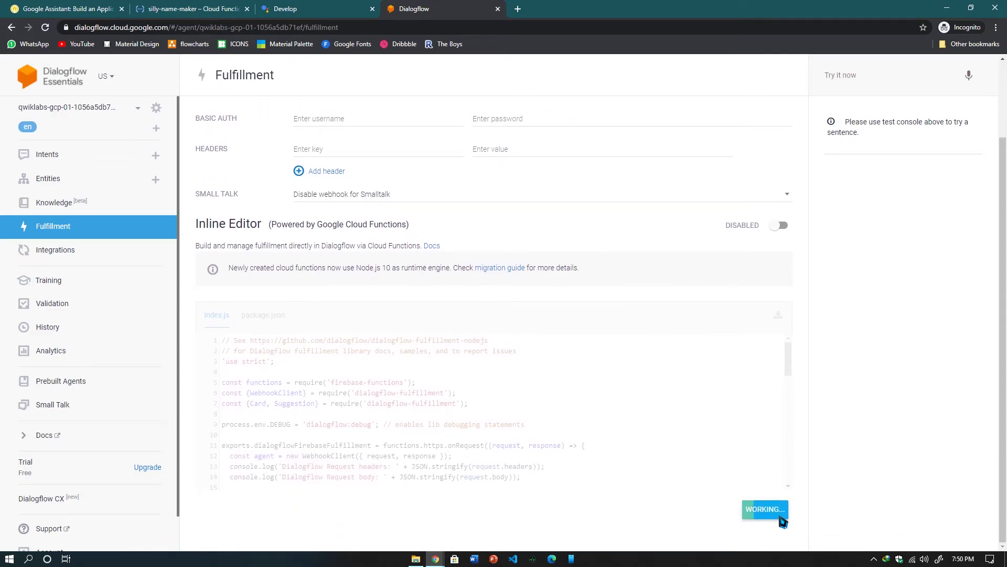
Look ahead to the lab's simulator testing section and recheck the agent's intents and fulfillment webhook settings in Dialogflow.
{"action": "left_click", "coordinate": [89, 8]}
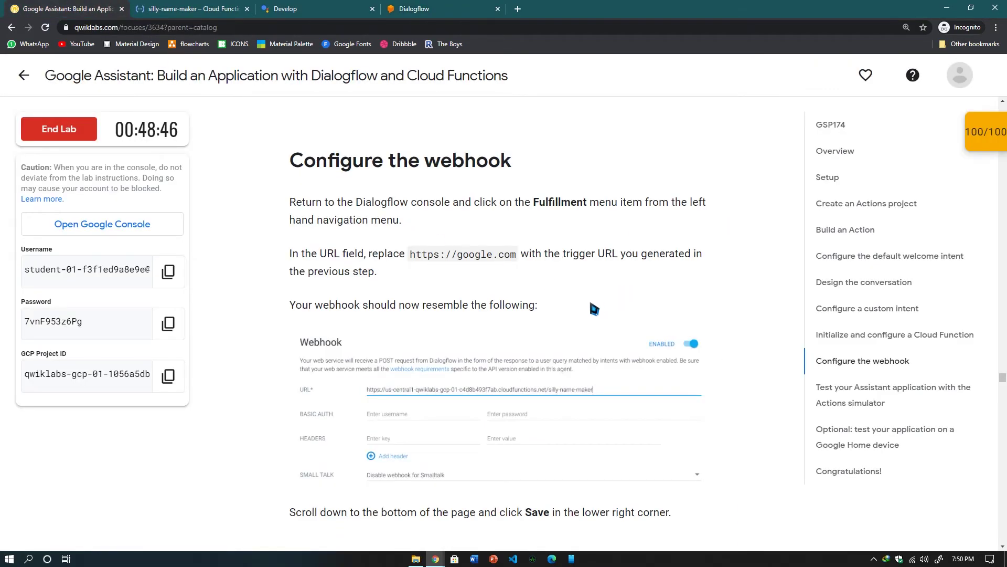
{"action": "scroll", "coordinate": [593, 309], "scroll_direction": "down", "scroll_amount": 8}
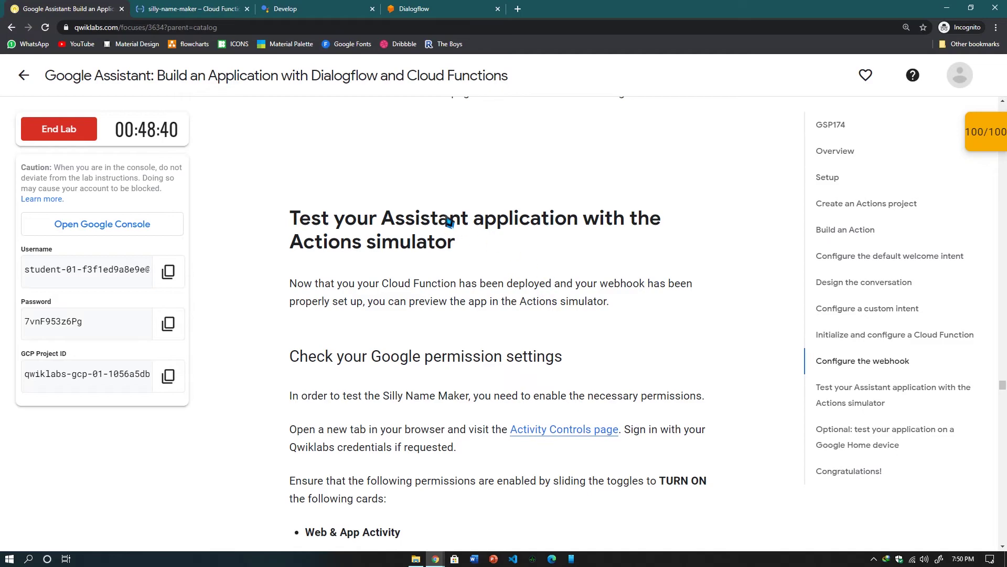
{"action": "left_click", "coordinate": [423, 15]}
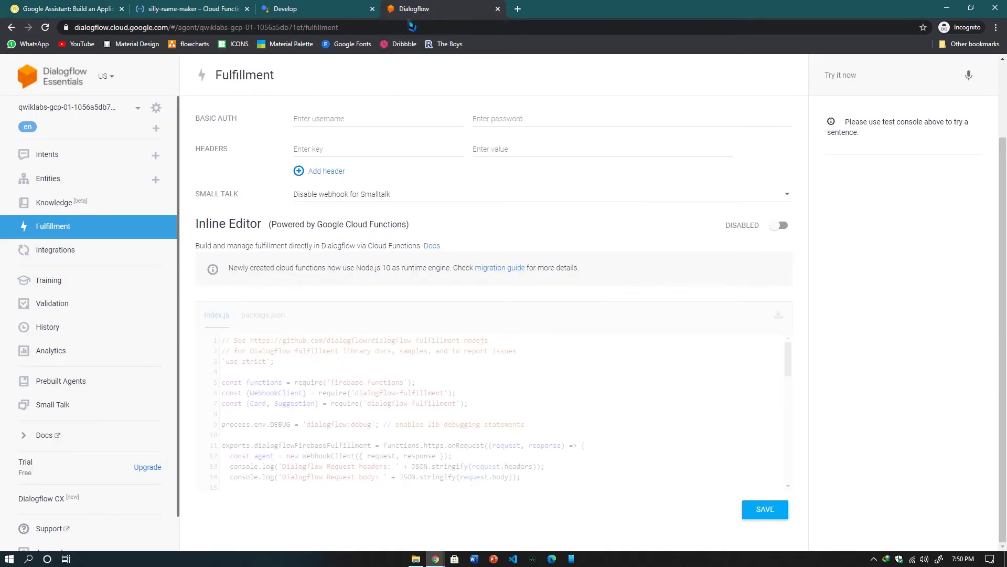
{"action": "left_click", "coordinate": [59, 157]}
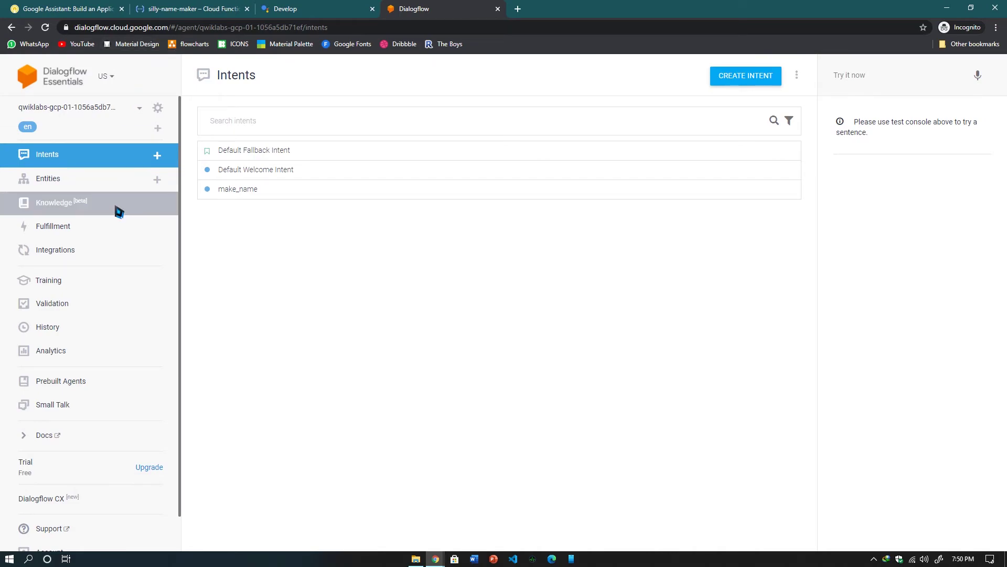
{"action": "left_click", "coordinate": [90, 234]}
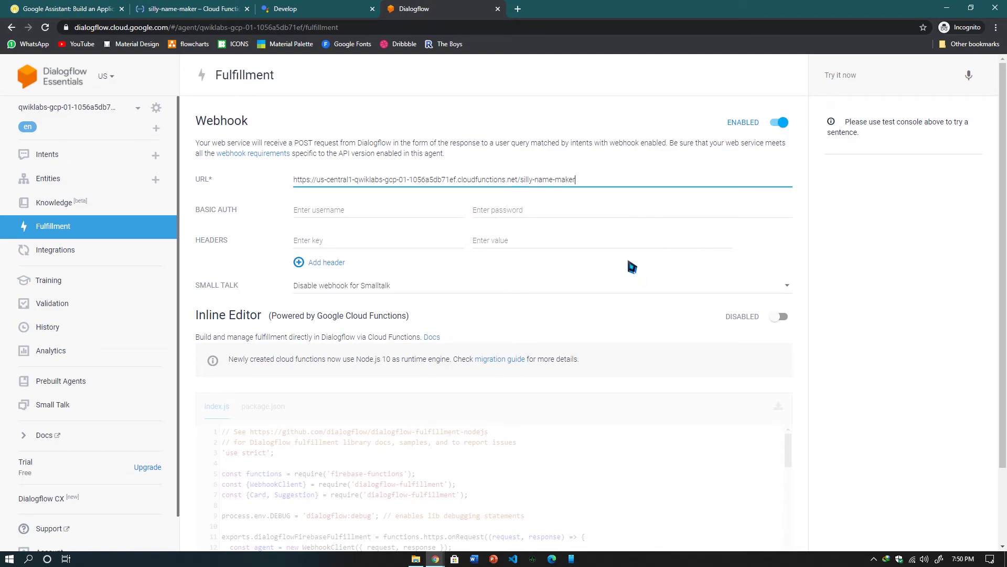
{"action": "scroll", "coordinate": [555, 294], "scroll_direction": "down", "scroll_amount": 2}
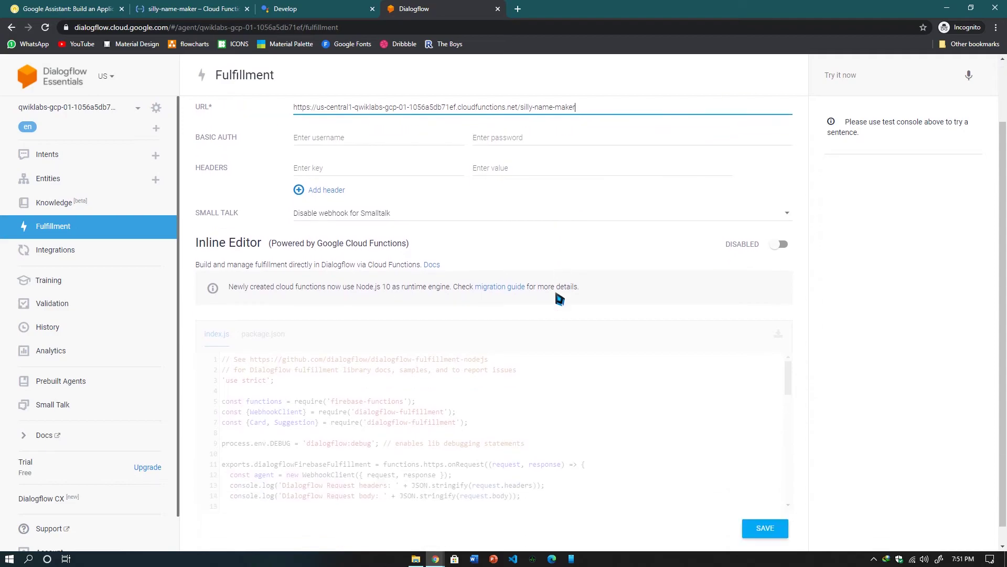
Return to the lab, open its Activity Controls page in a new tab, and read which permissions to enable.
{"action": "key", "text": "ctrl+1"}
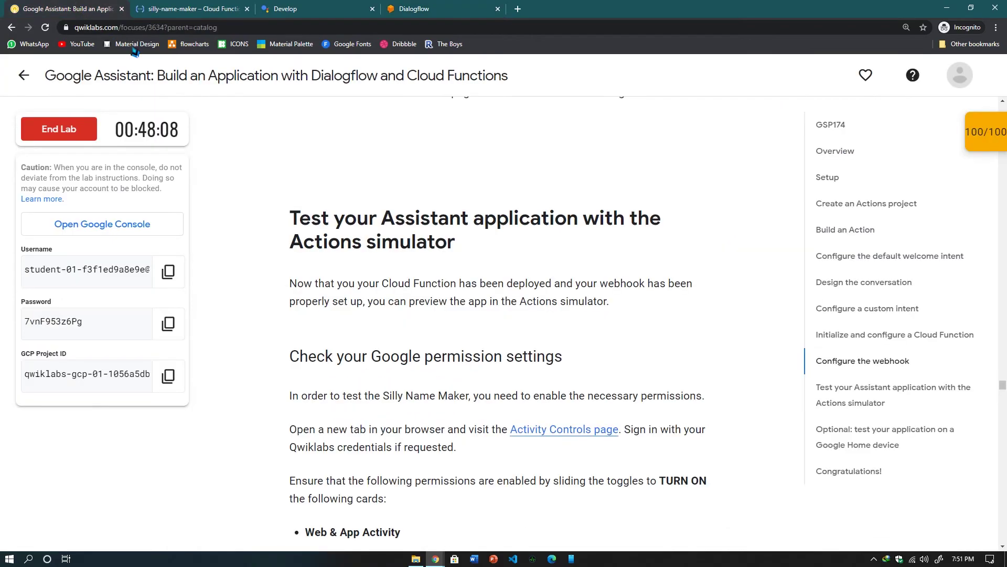
{"action": "scroll", "coordinate": [539, 292], "scroll_direction": "down", "scroll_amount": 4}
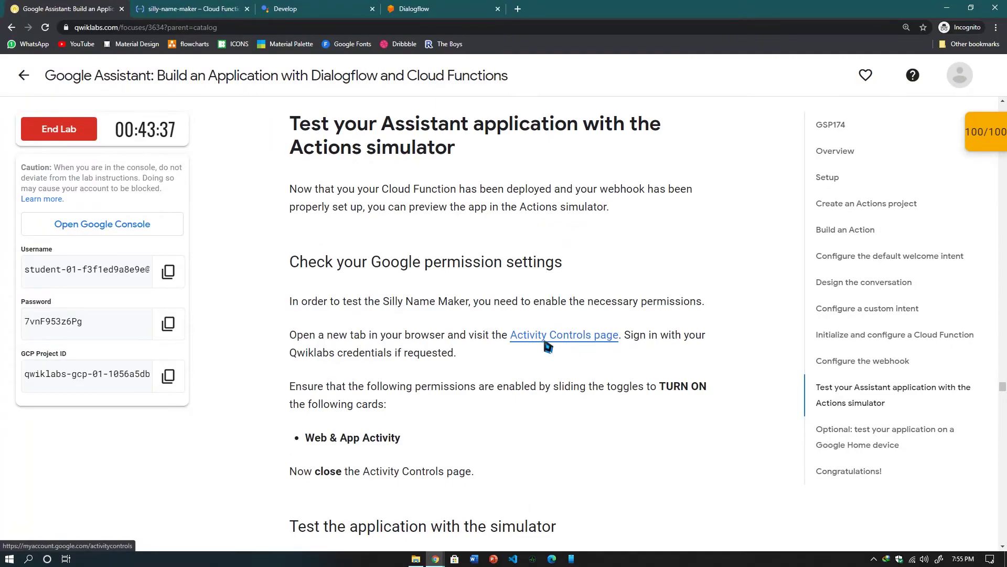
{"action": "right_click", "coordinate": [549, 346]}
{"action": "left_click", "coordinate": [583, 344]}
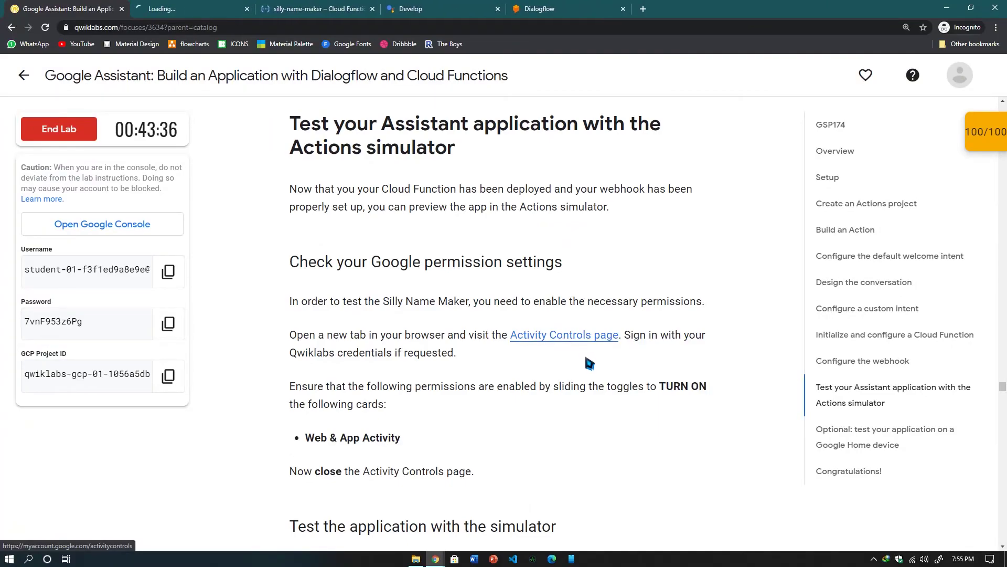
{"action": "left_click", "coordinate": [219, 16]}
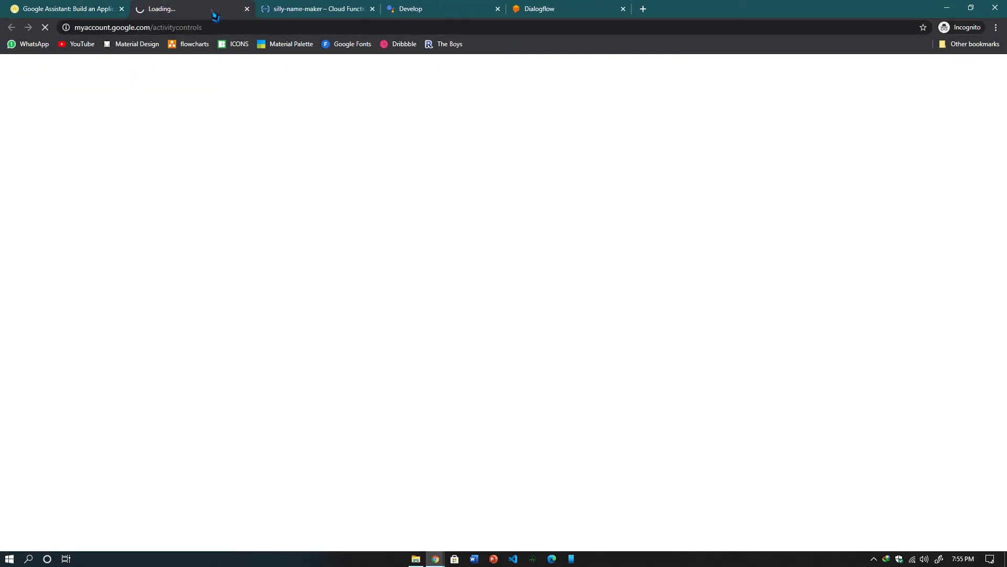
{"action": "left_click", "coordinate": [84, 15]}
{"action": "scroll", "coordinate": [518, 281], "scroll_direction": "down", "scroll_amount": 3}
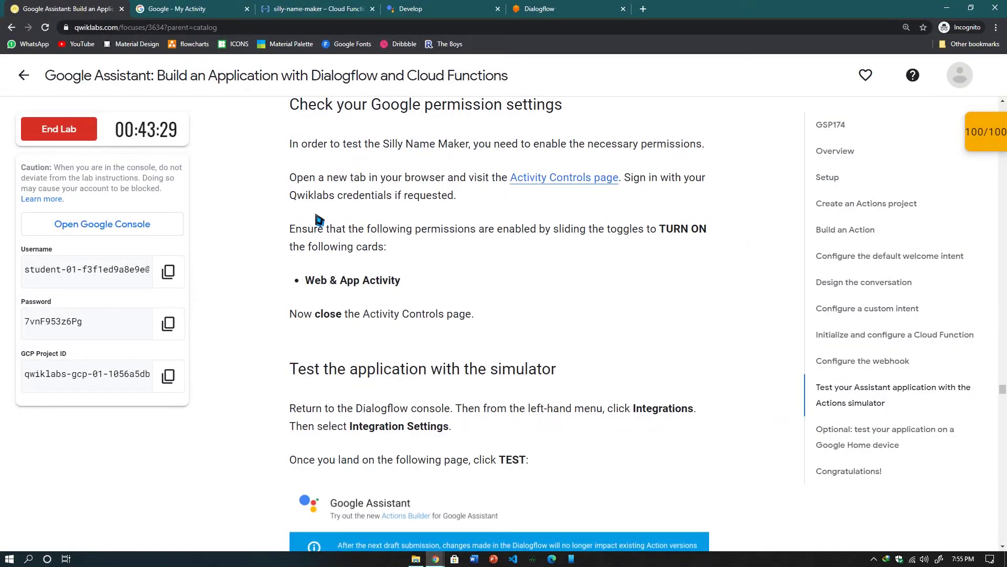
Verify the signed-in lab account, turn on Web & App Activity, and close the Activity controls page.
{"action": "left_click", "coordinate": [167, 13]}
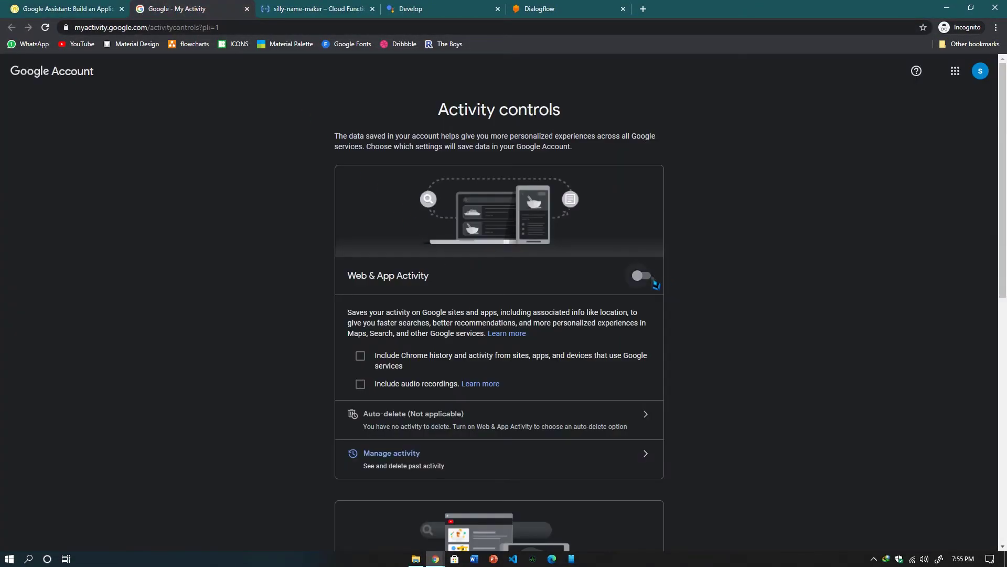
{"action": "left_click", "coordinate": [980, 71]}
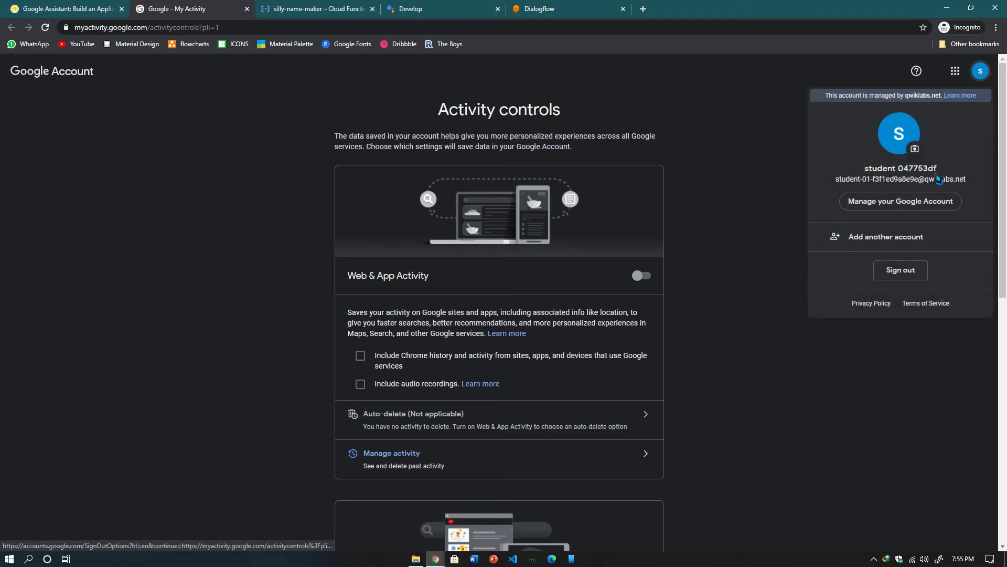
{"action": "left_click", "coordinate": [992, 78]}
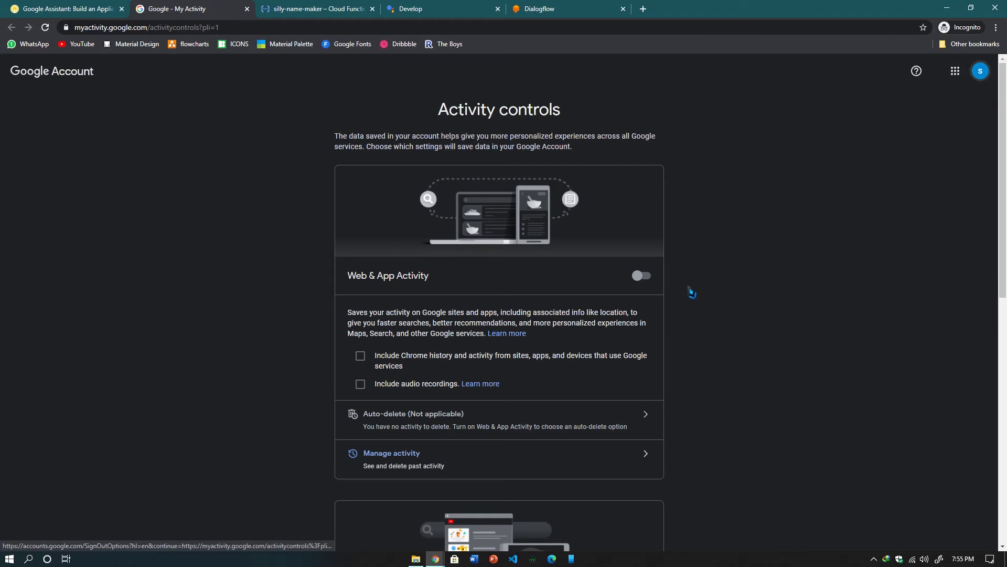
{"action": "left_click", "coordinate": [654, 278]}
{"action": "left_click", "coordinate": [652, 473]}
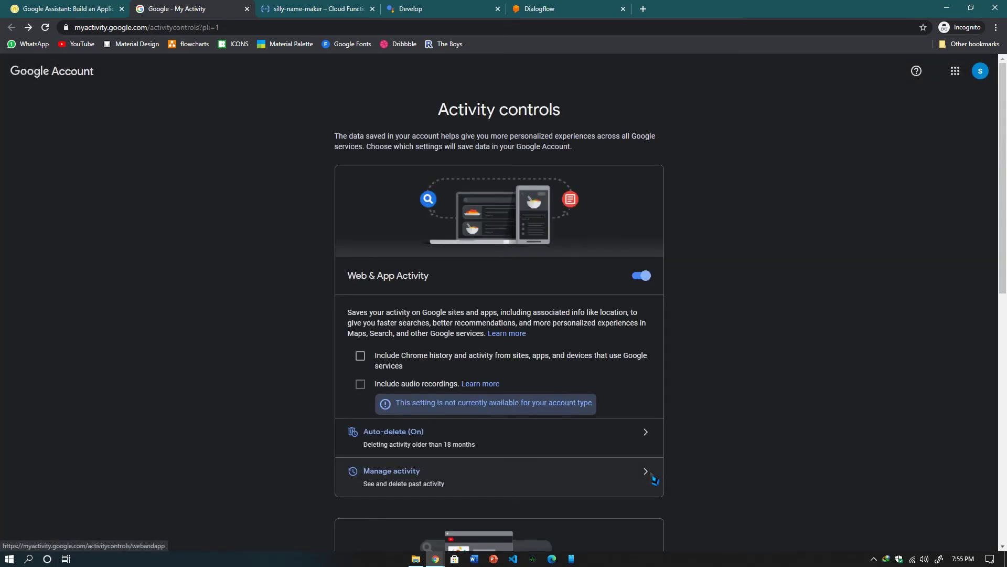
{"action": "left_click", "coordinate": [247, 9]}
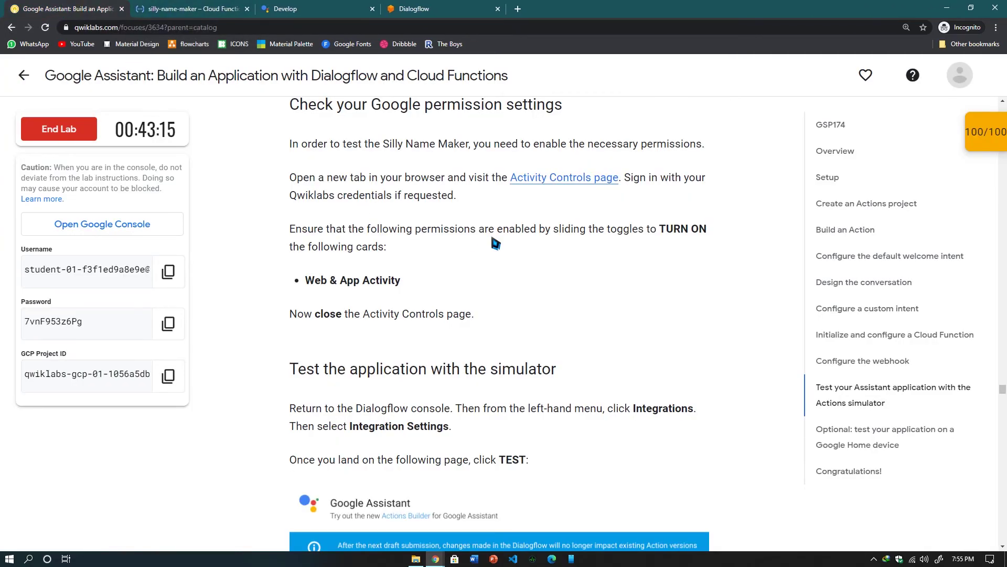
Read the lab's simulator test instructions and open the Integrations page of the Dialogflow agent.
{"action": "scroll", "coordinate": [511, 265], "scroll_direction": "down", "scroll_amount": 2}
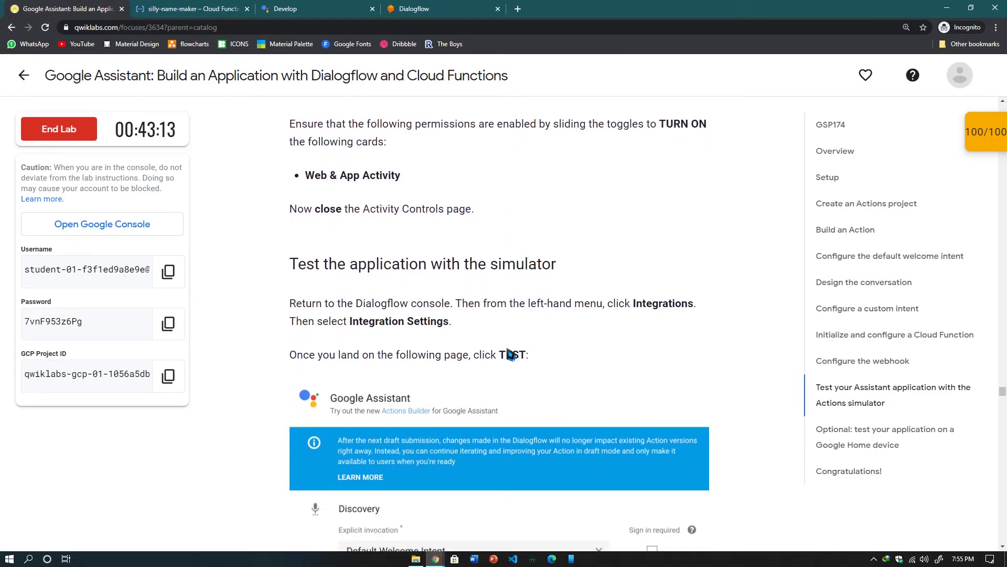
{"action": "scroll", "coordinate": [512, 367], "scroll_direction": "down", "scroll_amount": 2}
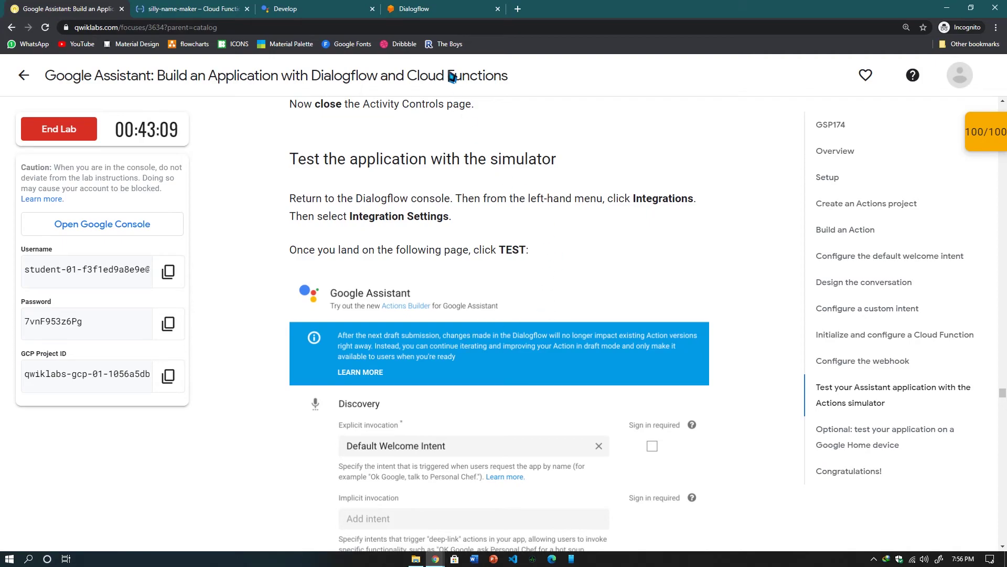
{"action": "left_click", "coordinate": [437, 16]}
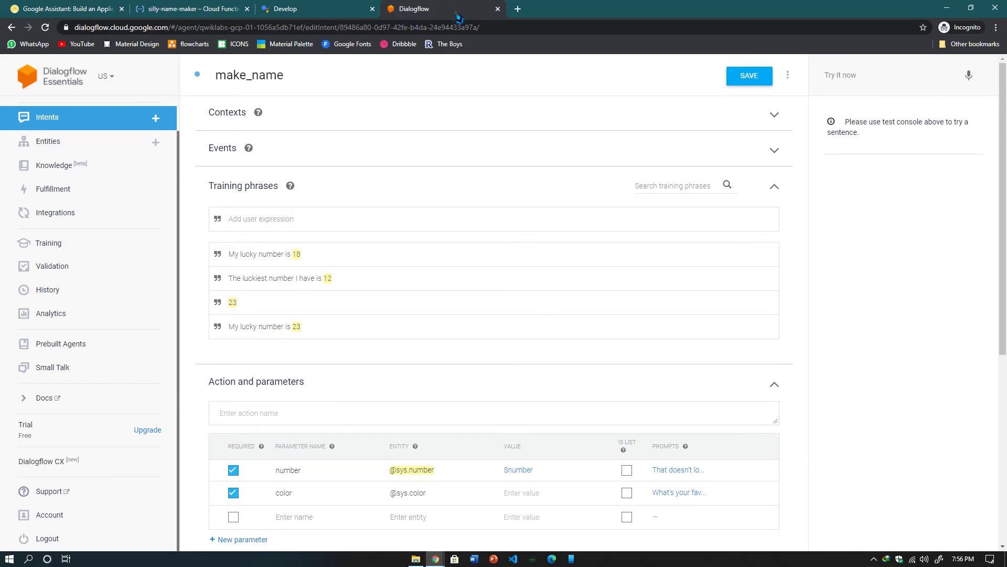
{"action": "left_click", "coordinate": [79, 218]}
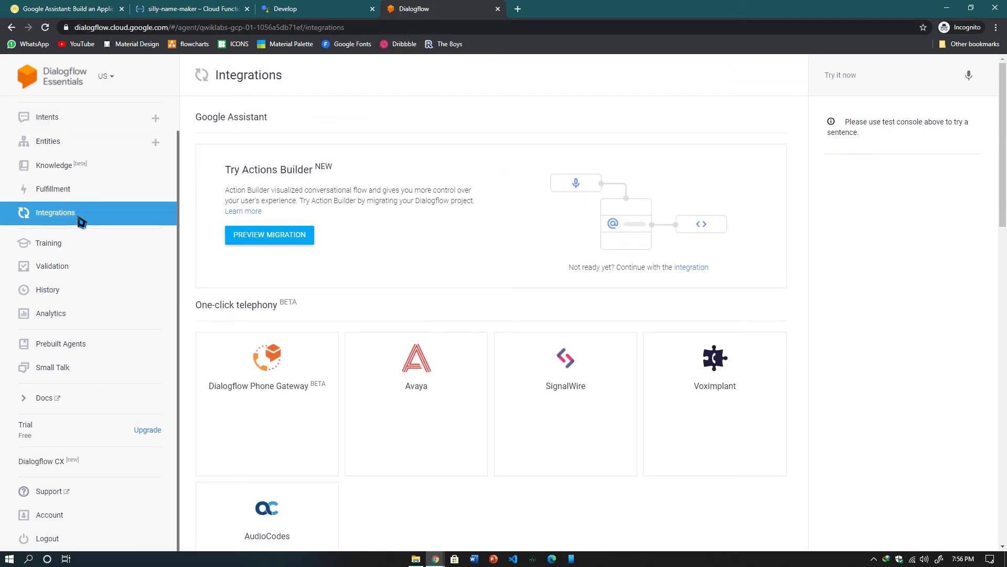
Recheck the lab's integration instructions and open the Google Assistant integration settings in Dialogflow.
{"action": "left_click", "coordinate": [79, 9]}
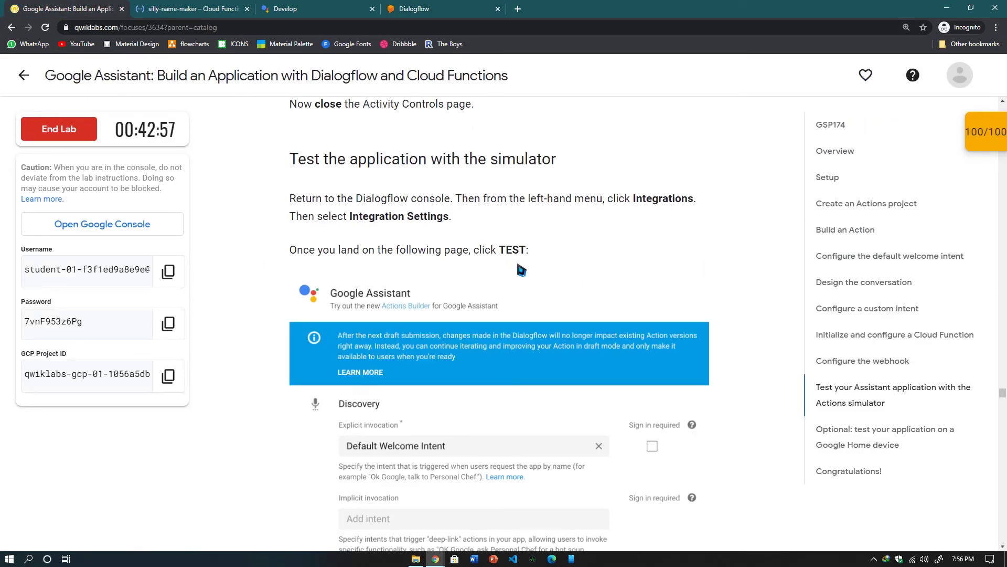
{"action": "scroll", "coordinate": [521, 270], "scroll_direction": "down", "scroll_amount": 2}
{"action": "scroll", "coordinate": [482, 242], "scroll_direction": "up", "scroll_amount": 1}
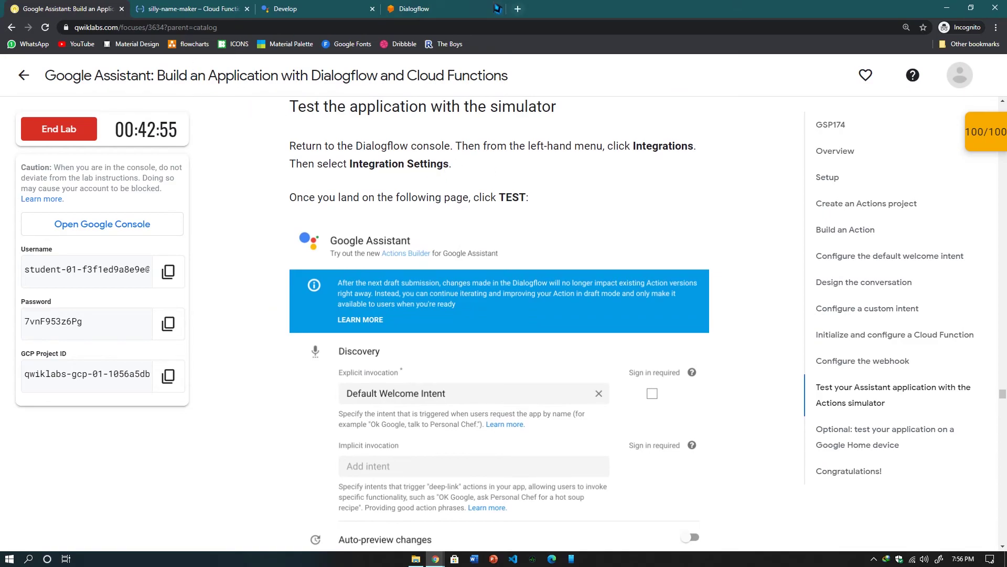
{"action": "left_click", "coordinate": [452, 9]}
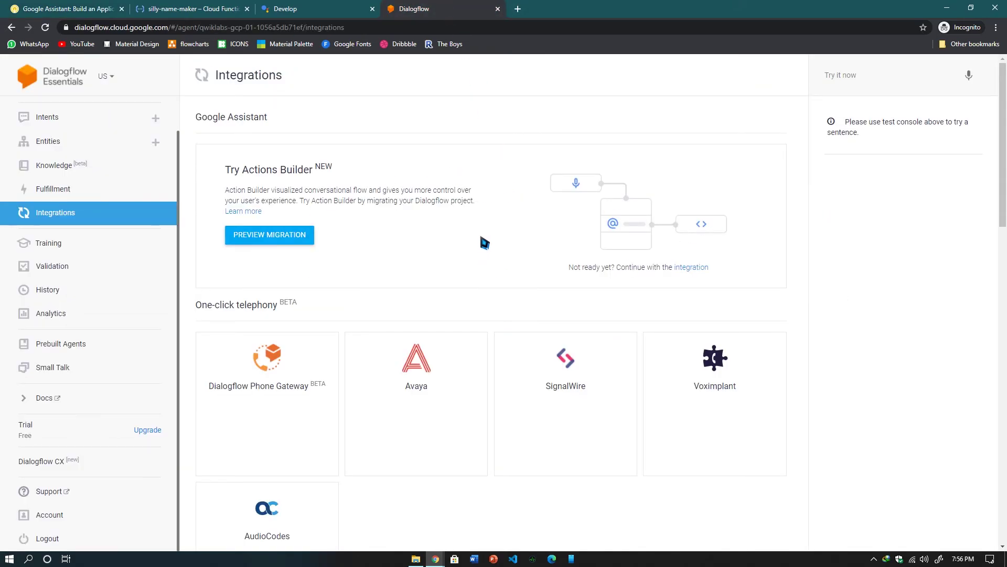
{"action": "left_click", "coordinate": [691, 268]}
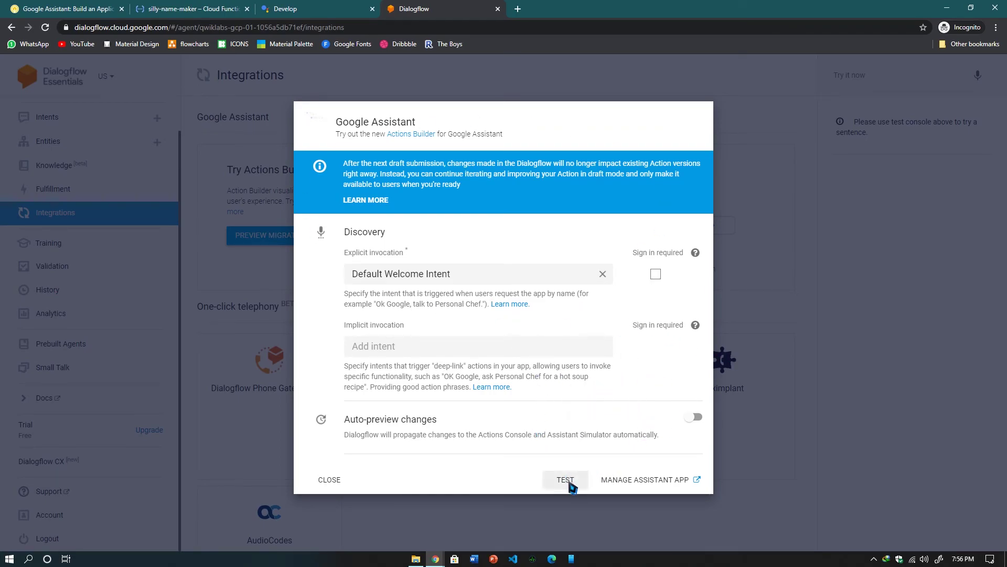
Confirm the lab's test instructions, launch the Google Assistant integration test, and dismiss the Actions Console's location request.
{"action": "key", "text": "ctrl+1"}
{"action": "scroll", "coordinate": [569, 323], "scroll_direction": "down", "scroll_amount": 5}
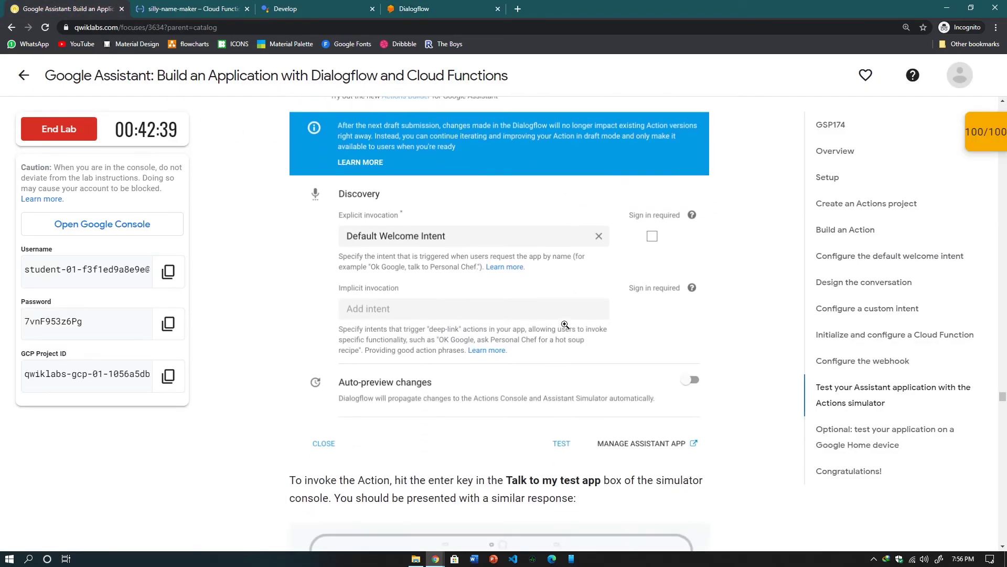
{"action": "key", "text": "ctrl+4"}
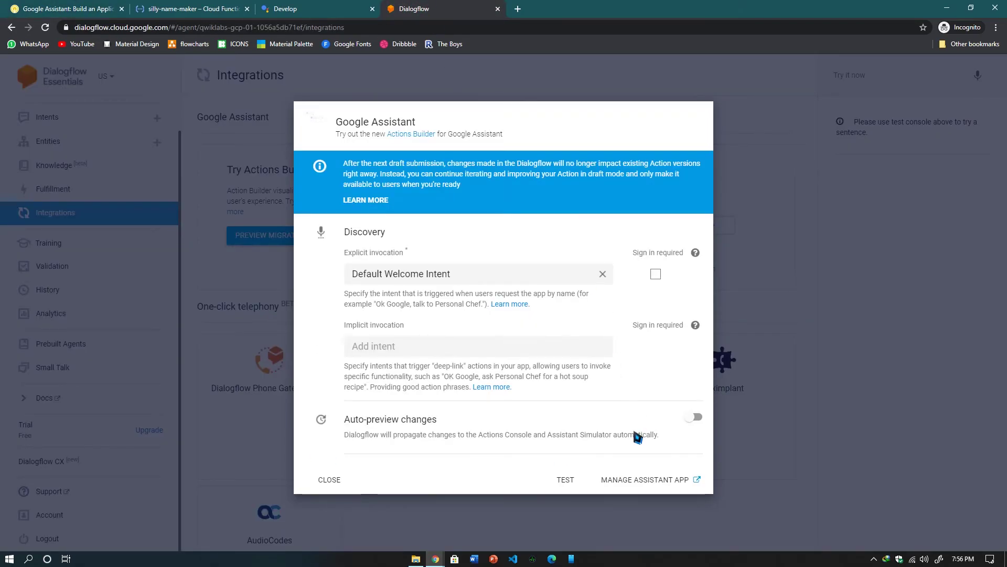
{"action": "left_click", "coordinate": [566, 479]}
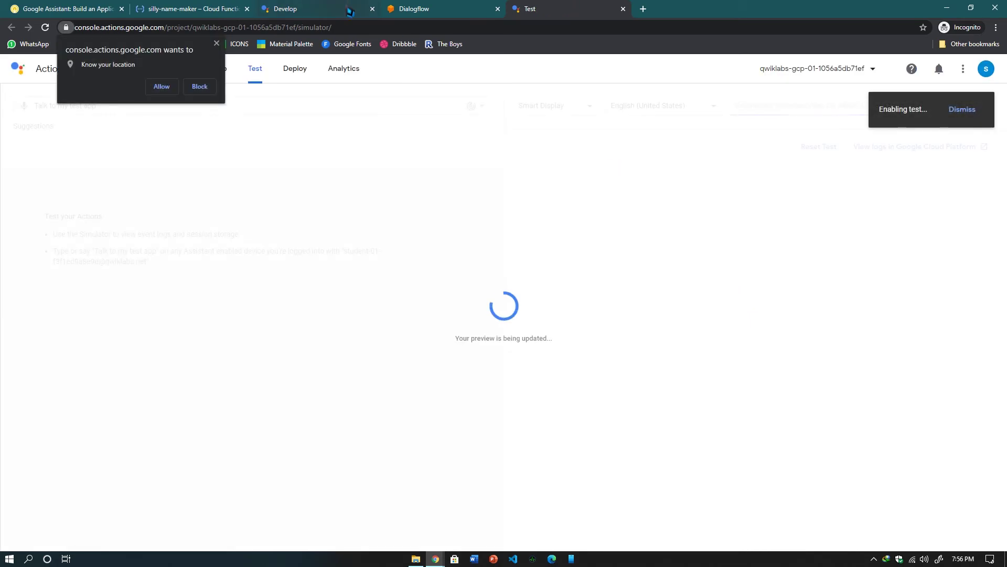
{"action": "left_click", "coordinate": [216, 43]}
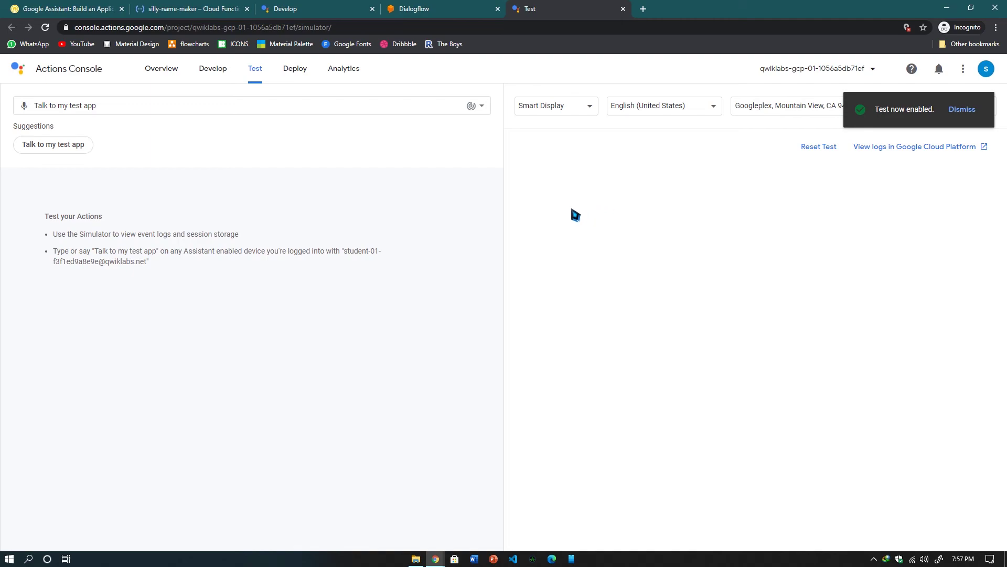
Dismiss the test-enabled notification and start the simulator conversation with "Talk to my test app".
{"action": "left_click", "coordinate": [962, 109]}
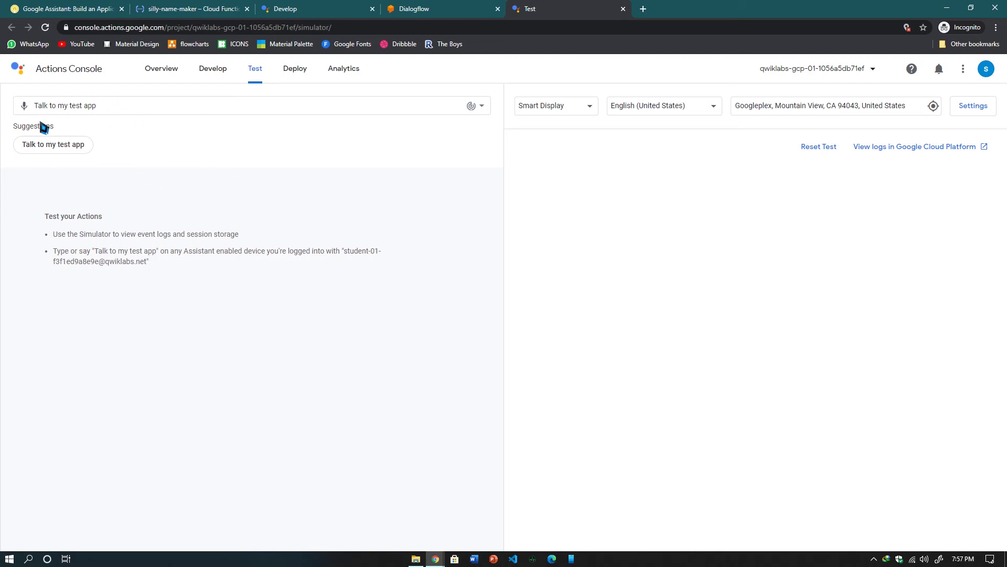
{"action": "left_click", "coordinate": [115, 105]}
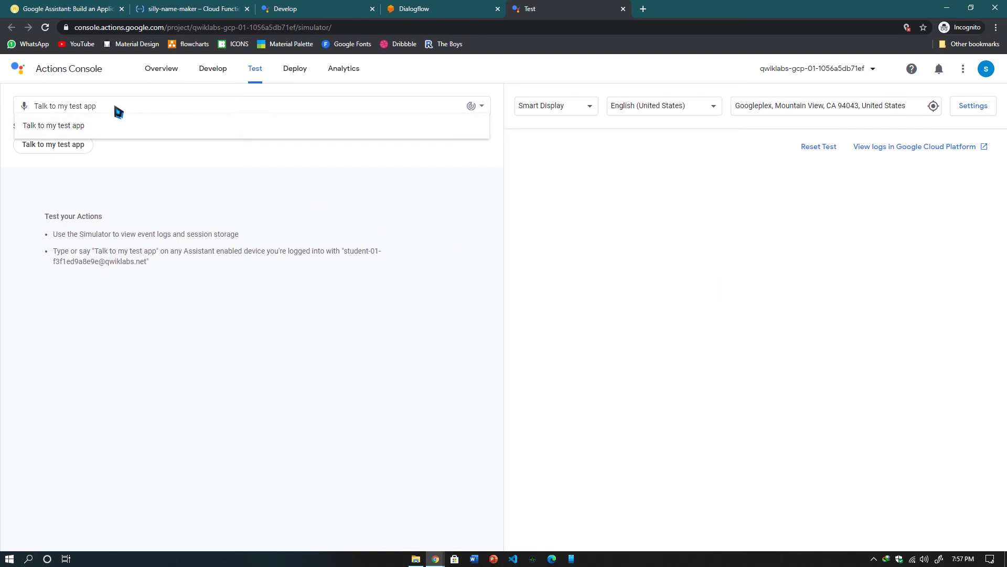
{"action": "key", "text": "Return"}
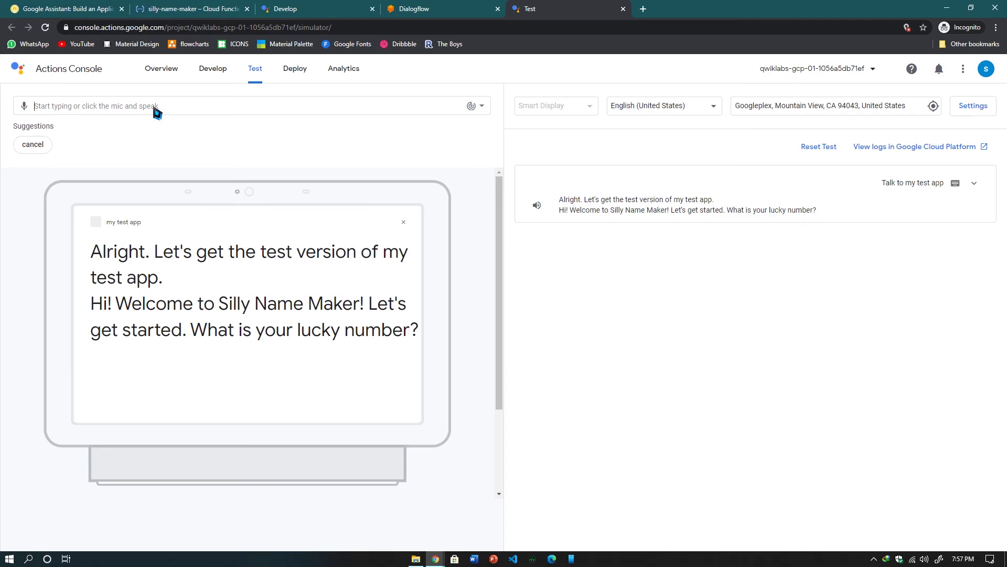
Answer the lucky-number question with "what" and examine the simulator's response in the conversation log.
{"action": "type", "text": "Dog"}
{"action": "key", "text": "BackSpace"}
{"action": "key", "text": "BackSpace"}
{"action": "key", "text": "BackSpace"}
{"action": "type", "text": "what"}
{"action": "key", "text": "Return"}
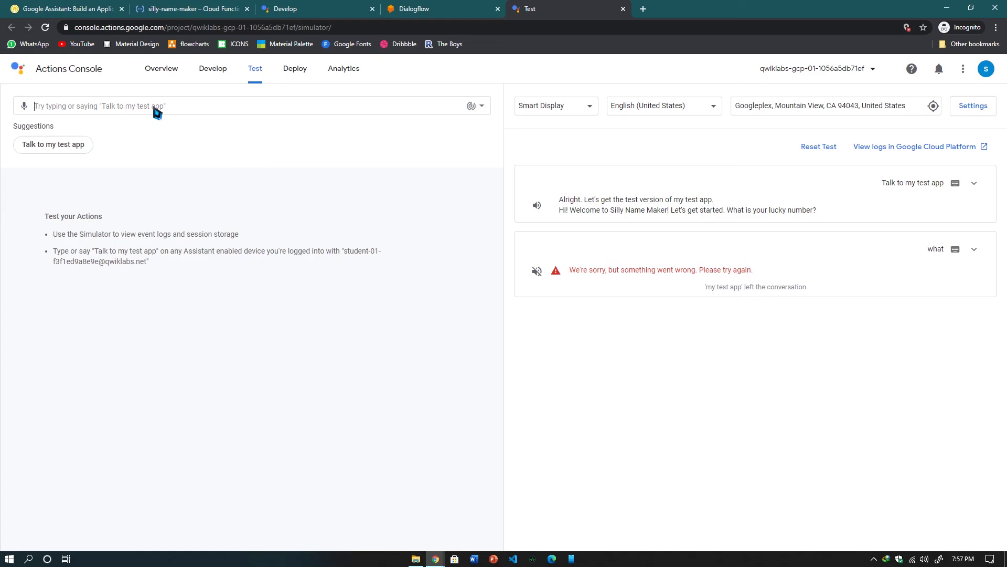
{"action": "left_click_drag", "start_coordinate": [563, 281], "coordinate": [788, 272]}
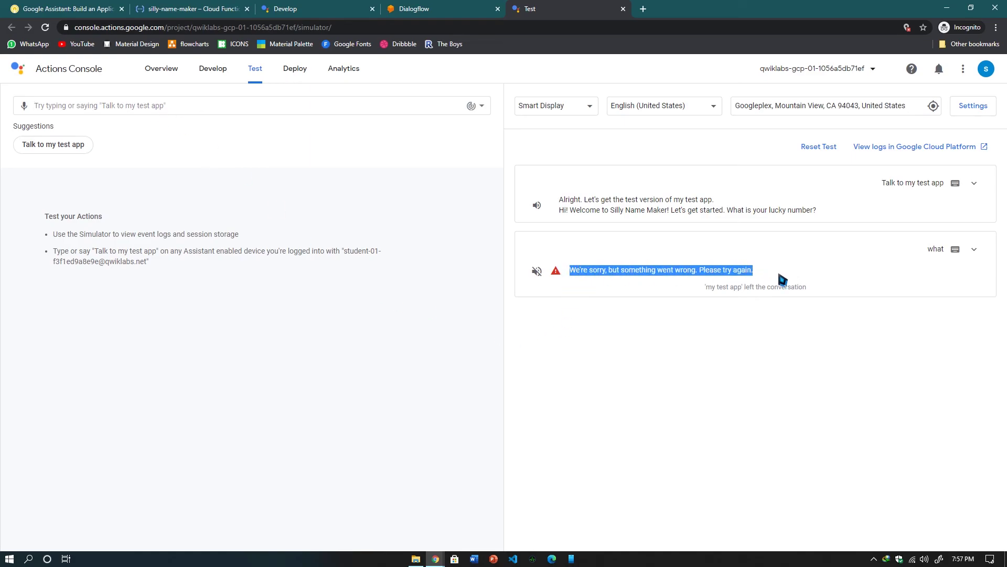
Restart the simulator conversation by sending "talk to my test app".
{"action": "left_click", "coordinate": [157, 107]}
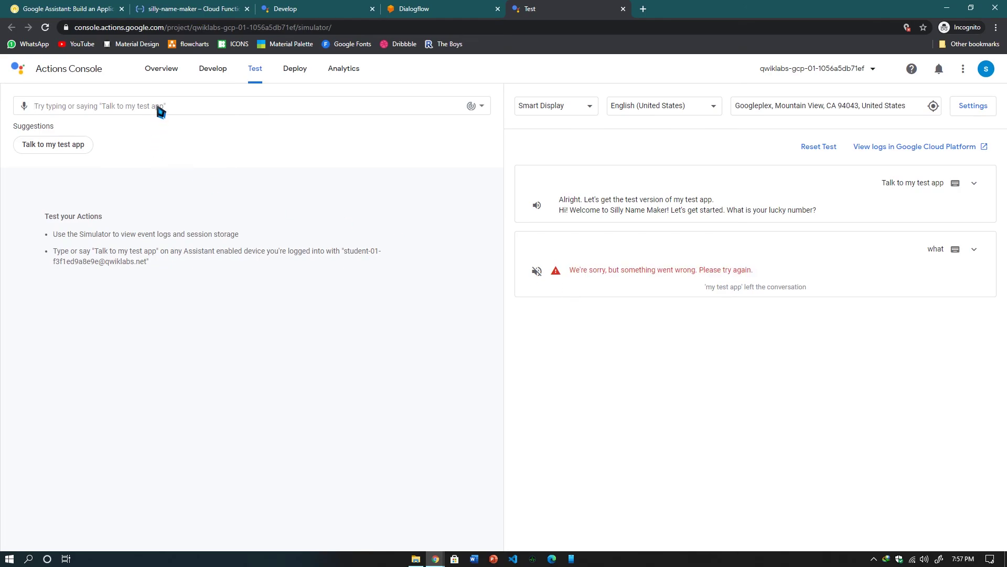
{"action": "type", "text": "talk to"}
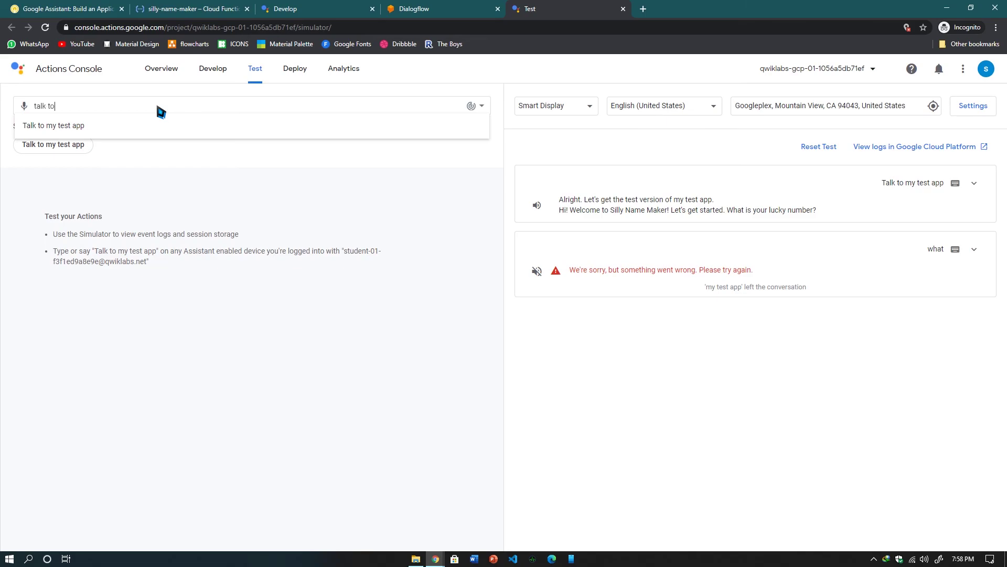
{"action": "type", "text": " my test app"}
{"action": "key", "text": "Return"}
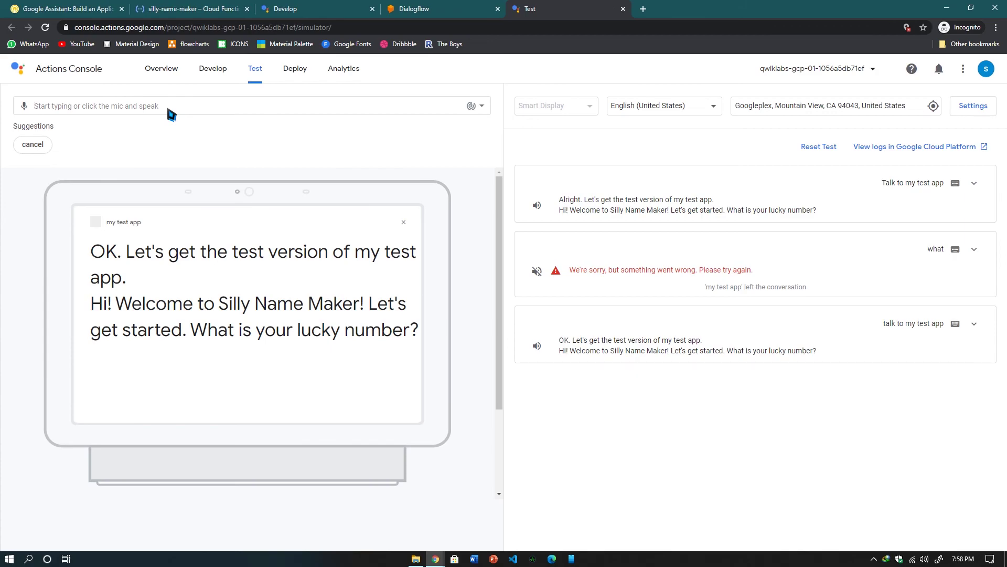
Test the lucky-number question with the non-numeric replies "Dog" and "Blue".
{"action": "type", "text": "Dog"}
{"action": "key", "text": "Return"}
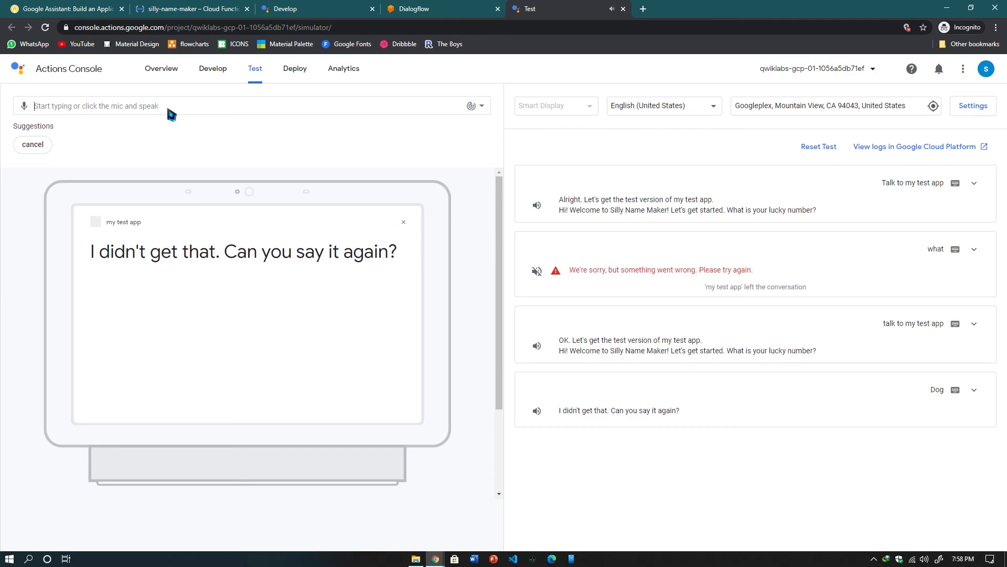
{"action": "type", "text": "Blue"}
{"action": "key", "text": "Return"}
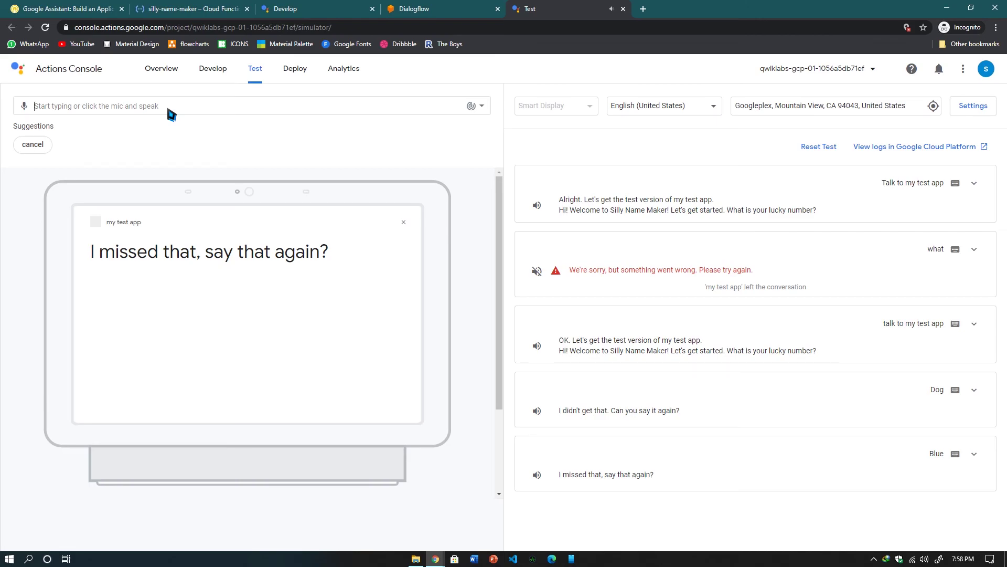
Give 666 as the lucky number and "Blue" as the favorite color to generate the silly name.
{"action": "type", "text": "666"}
{"action": "key", "text": "Return"}
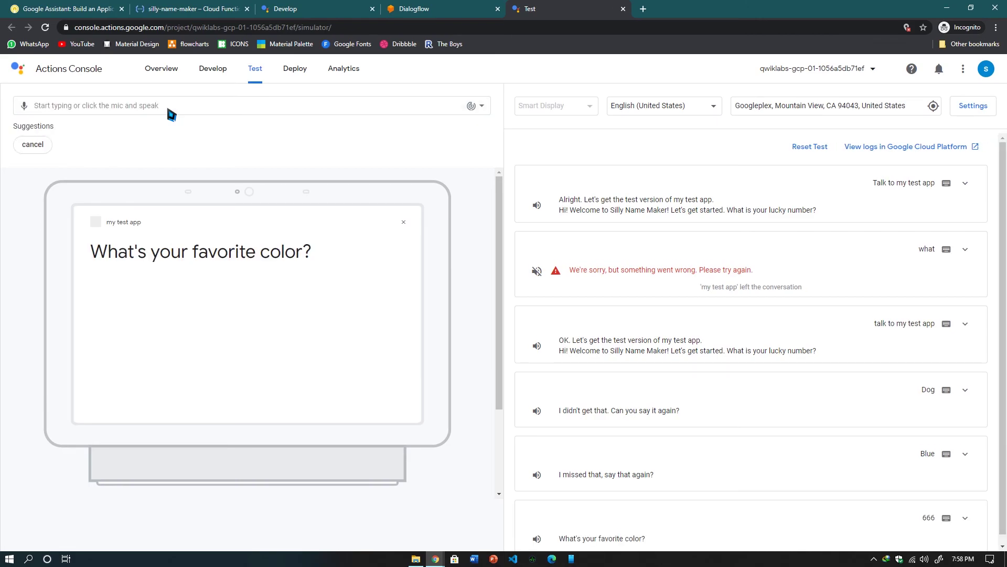
{"action": "scroll", "coordinate": [599, 318], "scroll_direction": "down", "scroll_amount": 1}
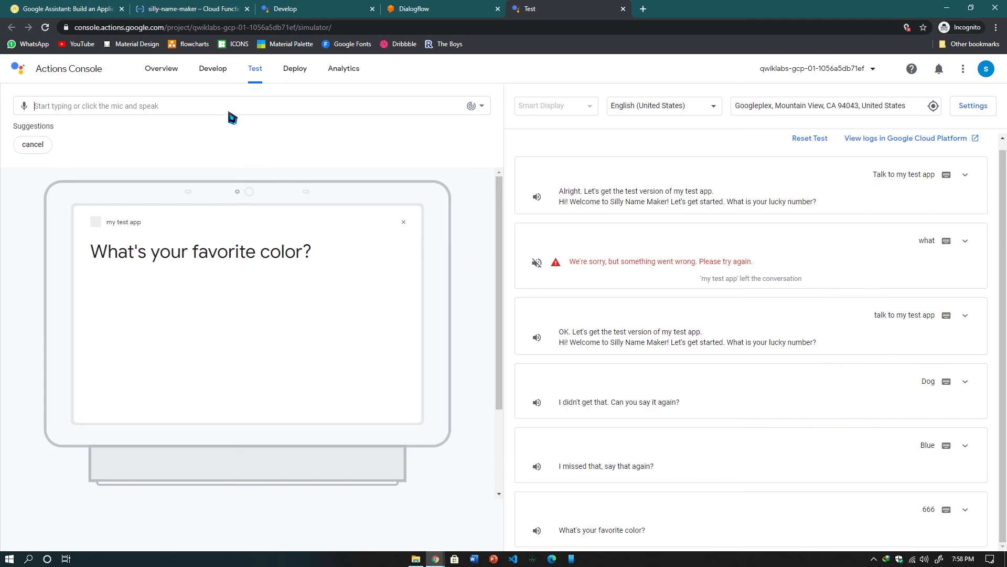
{"action": "type", "text": "Blue"}
{"action": "key", "text": "Return"}
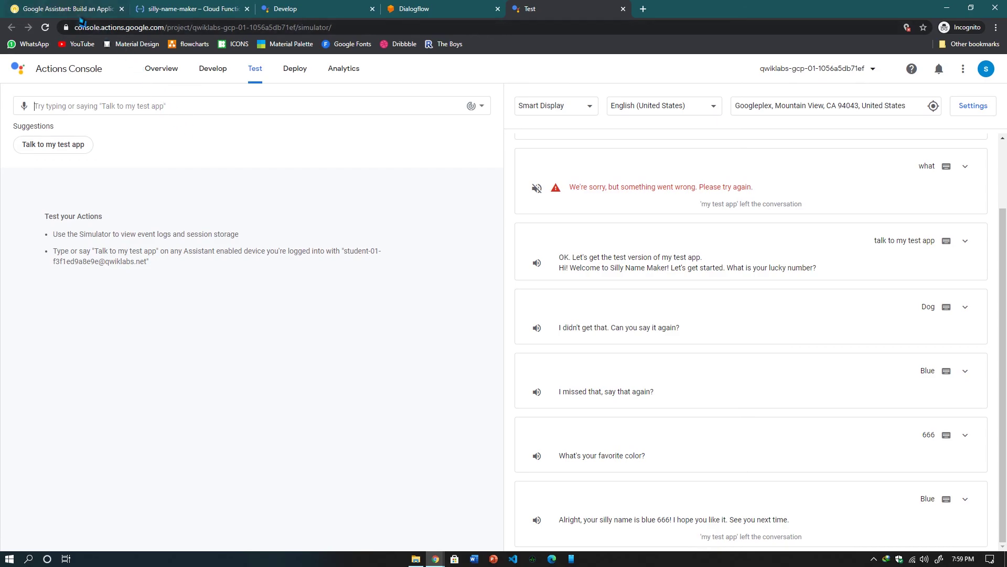
Return to the Qwiklabs lab page and review the remaining test instructions and optional Google Home section, through to the Congratulations section.
{"action": "left_click", "coordinate": [80, 14]}
{"action": "scroll", "coordinate": [577, 335], "scroll_direction": "down", "scroll_amount": 5}
{"action": "scroll", "coordinate": [585, 343], "scroll_direction": "down", "scroll_amount": 7}
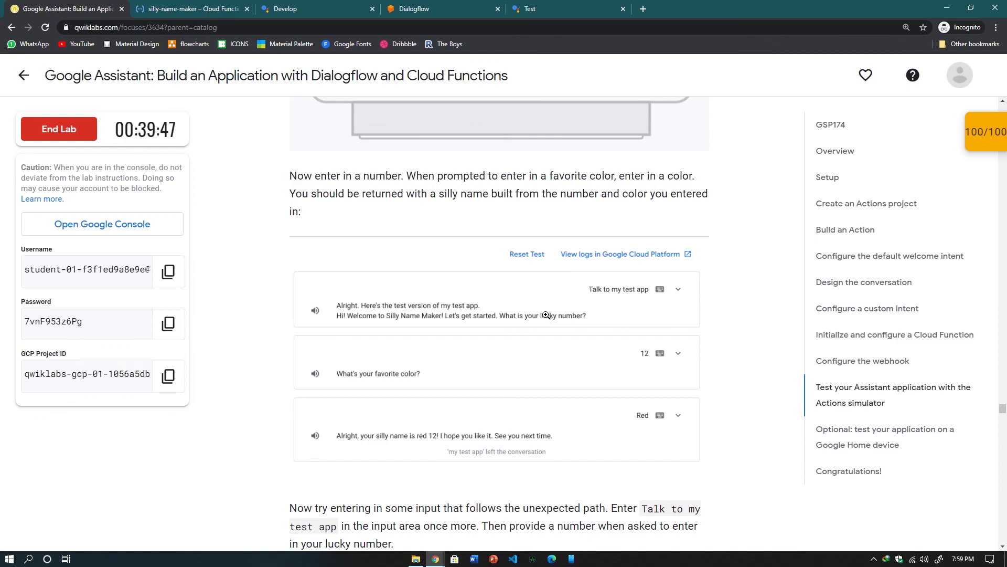
{"action": "scroll", "coordinate": [549, 318], "scroll_direction": "down", "scroll_amount": 4}
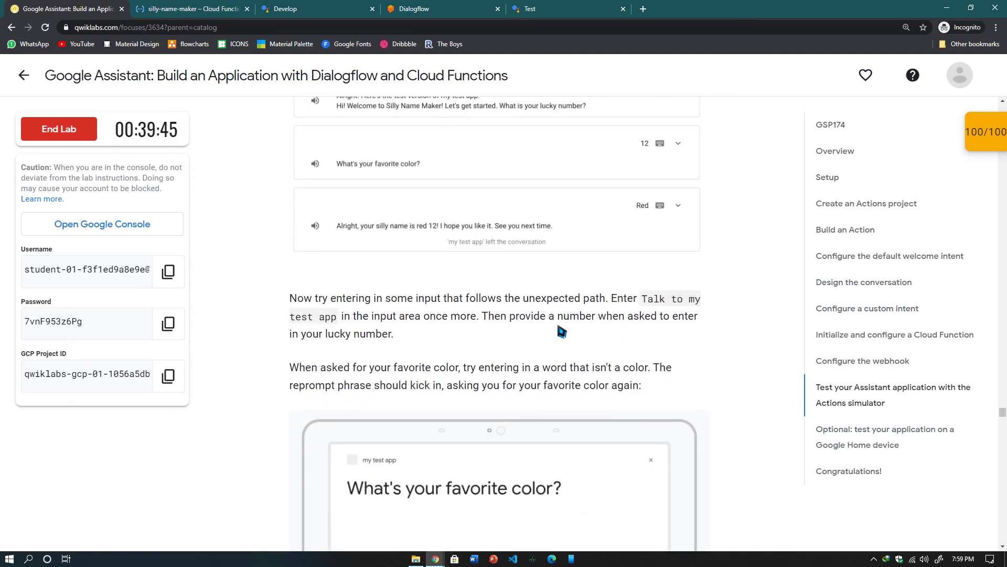
{"action": "scroll", "coordinate": [559, 327], "scroll_direction": "down", "scroll_amount": 10}
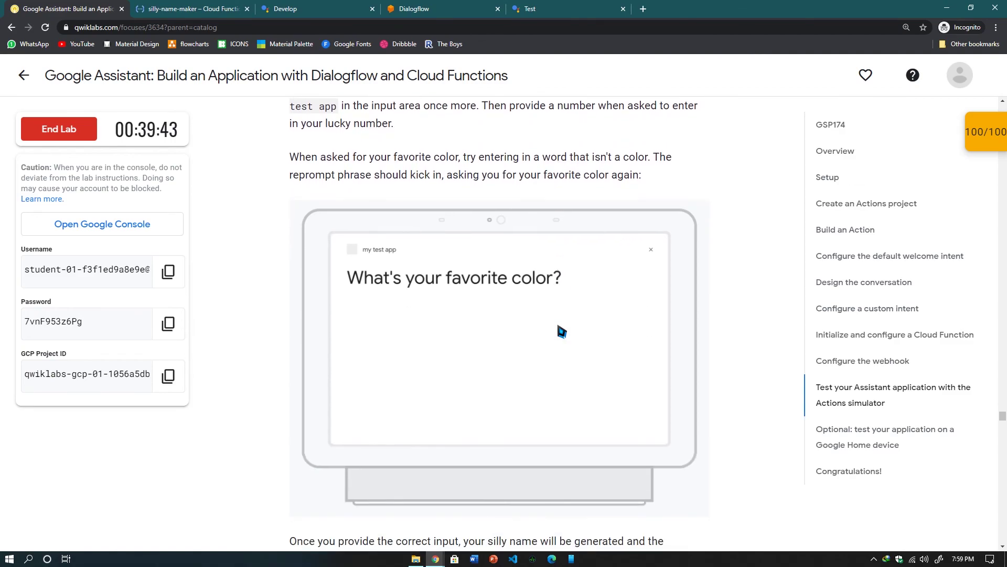
{"action": "scroll", "coordinate": [561, 332], "scroll_direction": "down", "scroll_amount": 6}
{"action": "scroll", "coordinate": [561, 332], "scroll_direction": "up", "scroll_amount": 4}
{"action": "scroll", "coordinate": [561, 332], "scroll_direction": "down", "scroll_amount": 2}
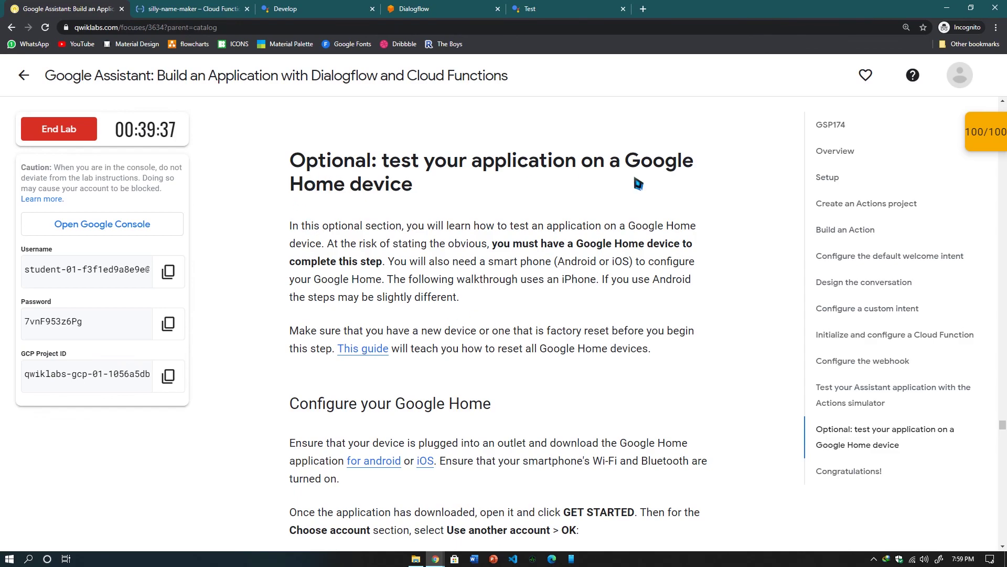
{"action": "left_click", "coordinate": [863, 474]}
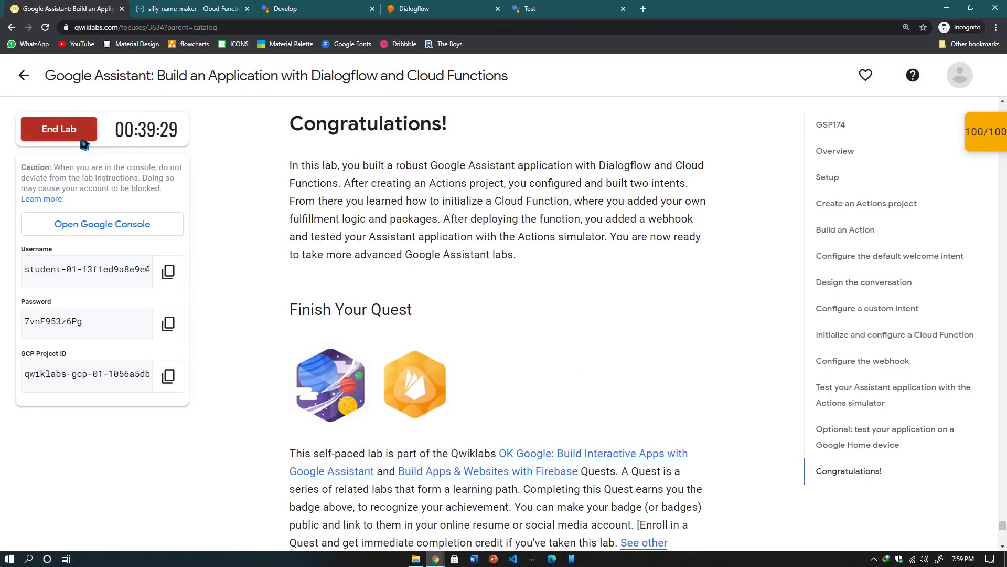
End the lab, confirm ending it, and skip the satisfaction survey.
{"action": "left_click", "coordinate": [81, 138]}
{"action": "left_click", "coordinate": [566, 125]}
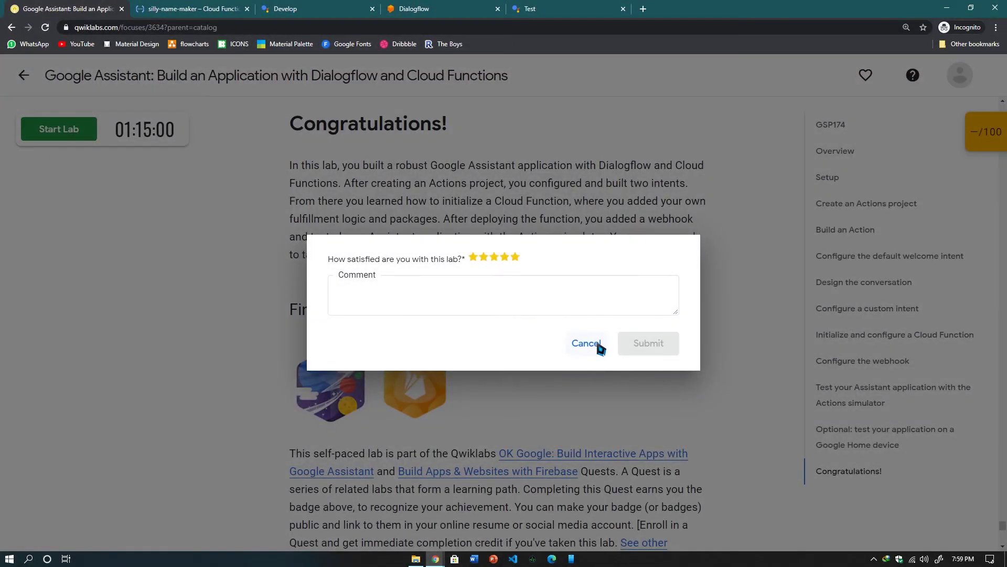
{"action": "left_click", "coordinate": [598, 345]}
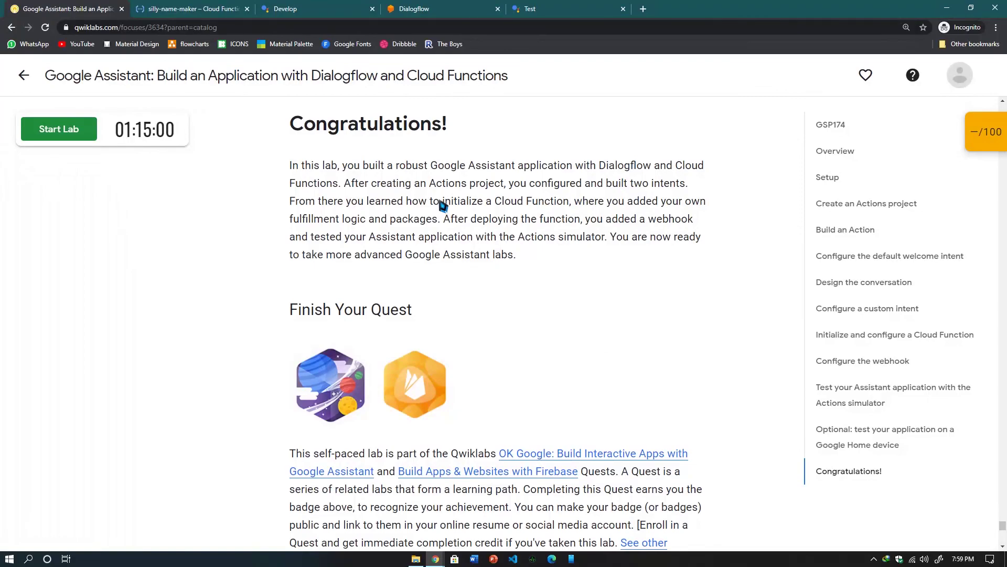